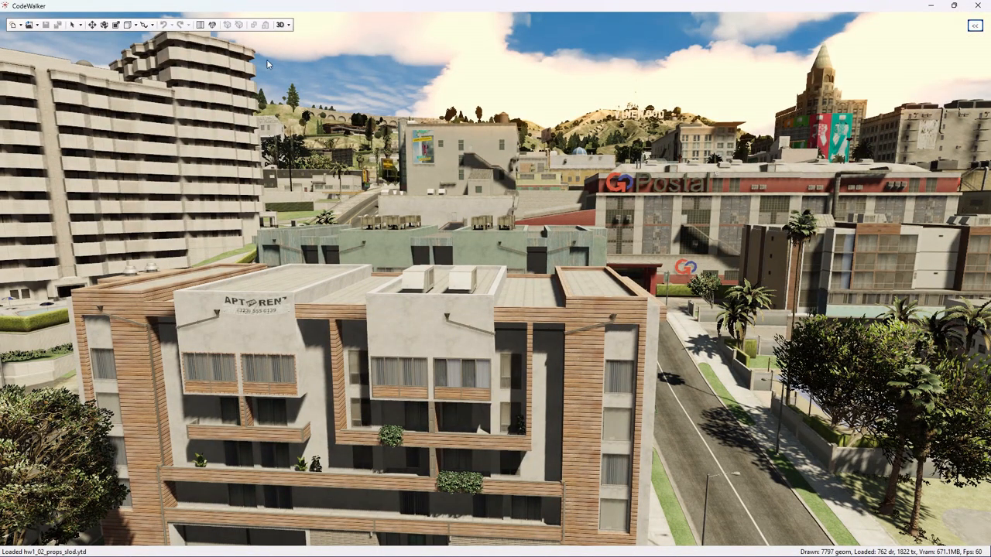
Enable DLC content in the world view and open the project window.
left_click(974, 26)
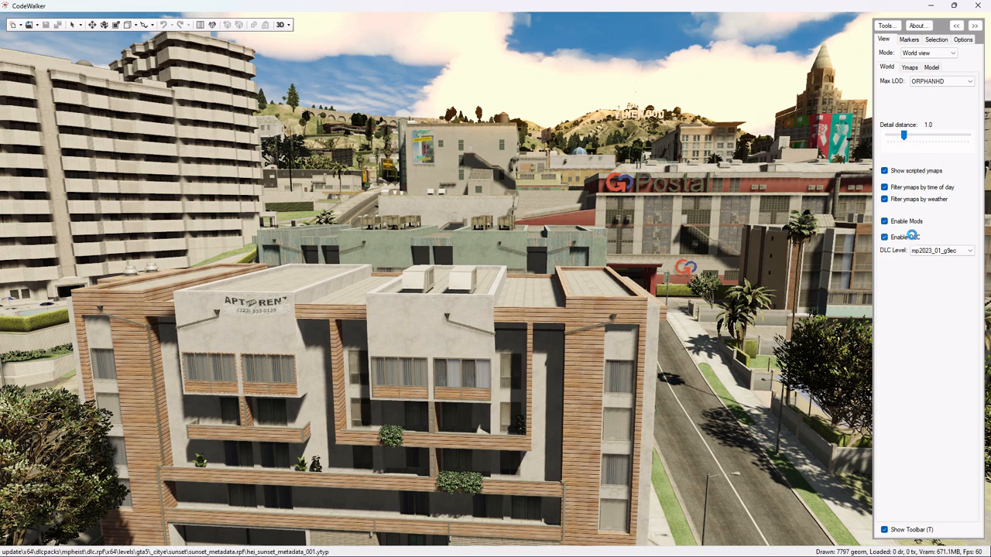
left_click(904, 238)
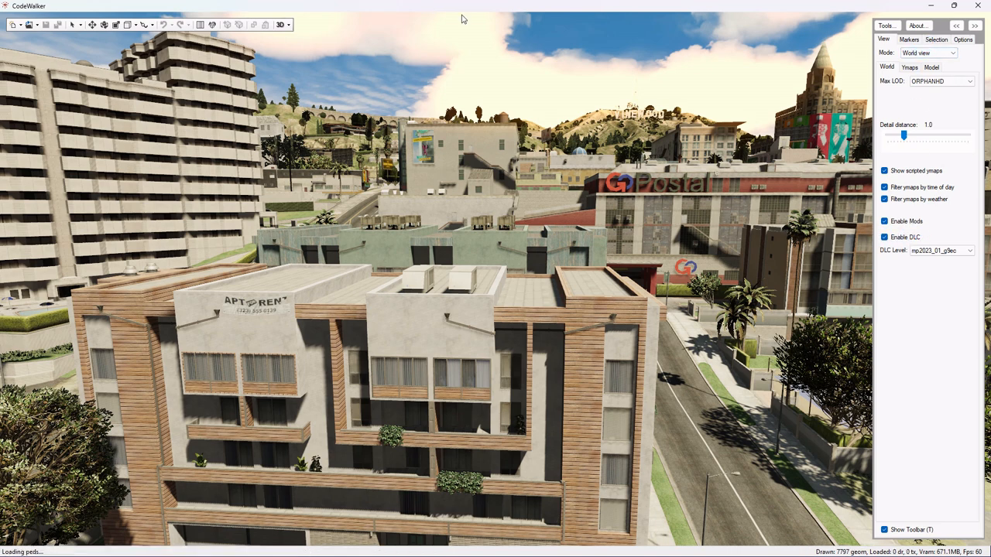
left_click(12, 25)
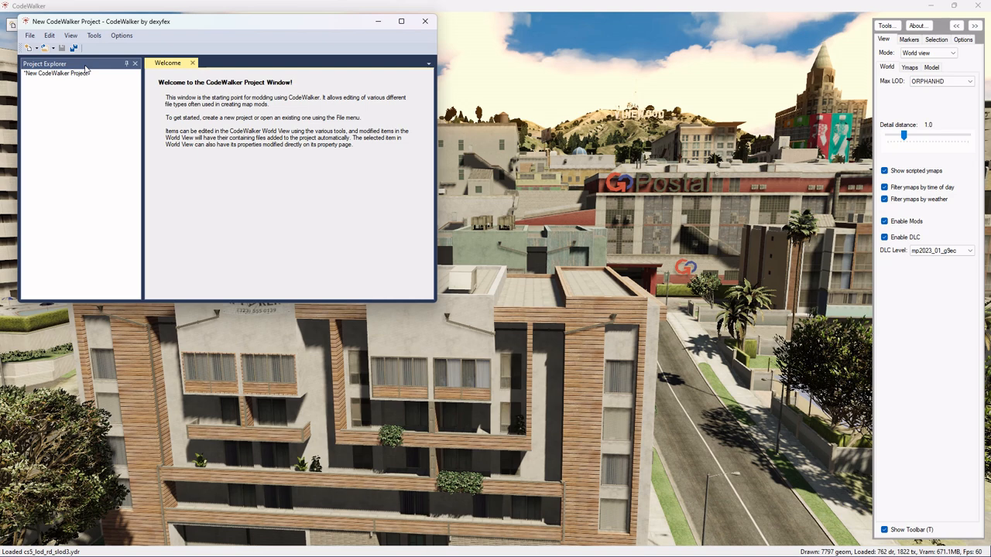
left_click(37, 48)
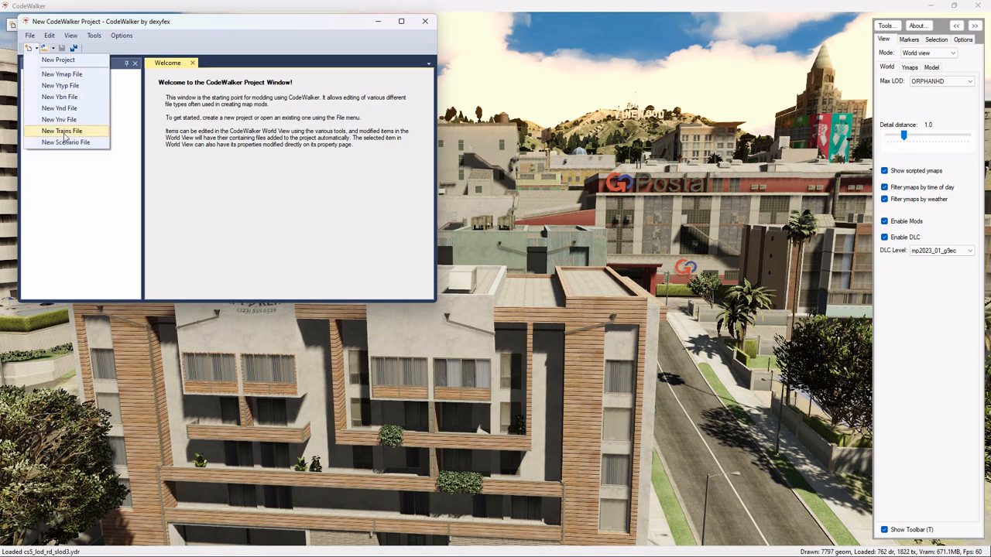
left_click(74, 186)
left_click(53, 49)
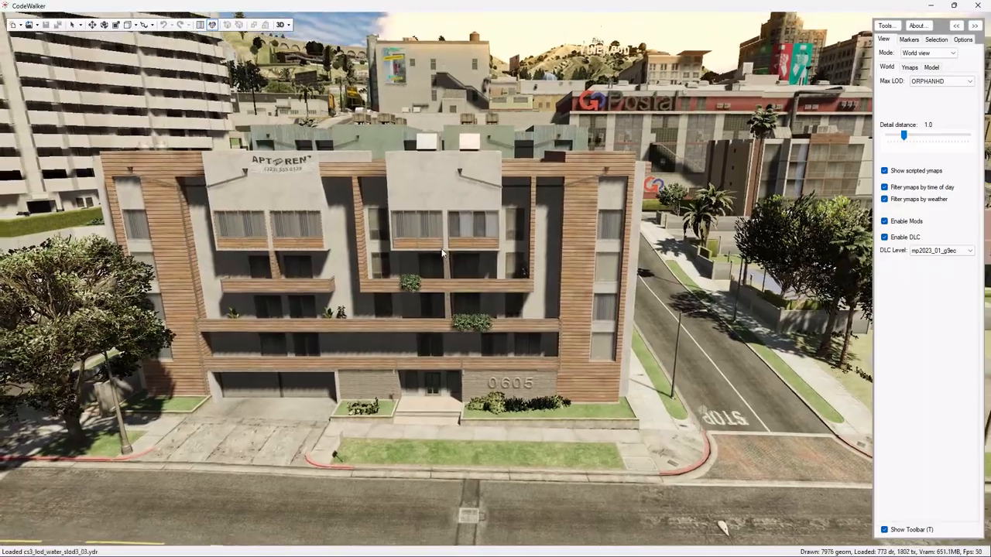
Examine the apartment building and the surrounding streets from several distances and angles in the world view.
scroll(441, 247, "up", 5)
scroll(441, 248, "down", 3)
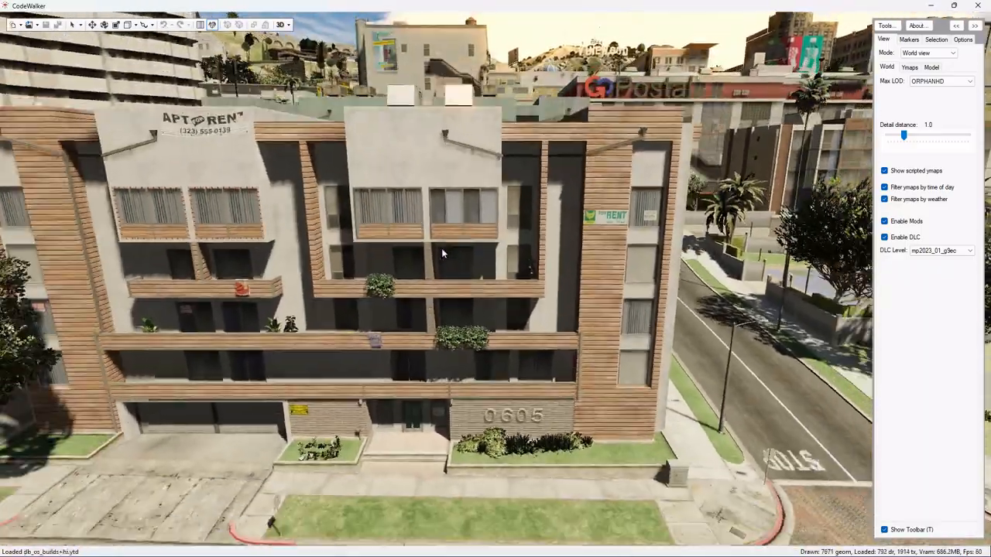
scroll(442, 253, "down", 3)
key("a")
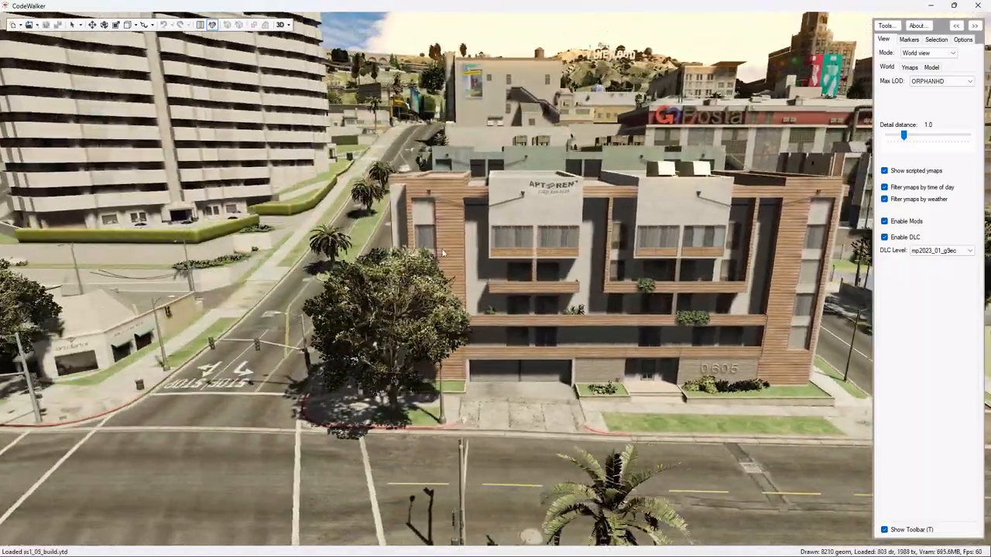
key("d")
left_click_drag(442, 253, 499, 242)
key("s")
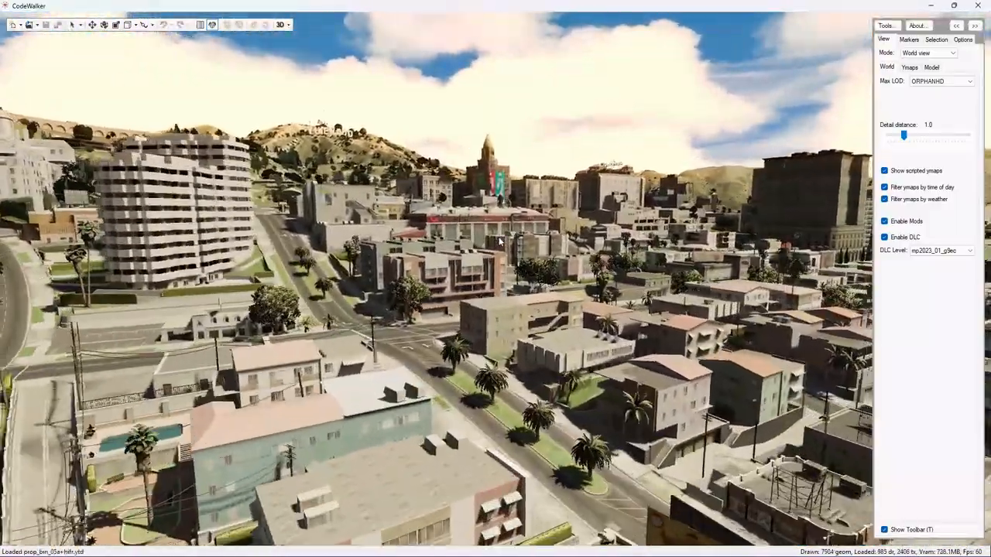
key("w")
left_click_drag(500, 241, 554, 178)
key("w")
key("w")
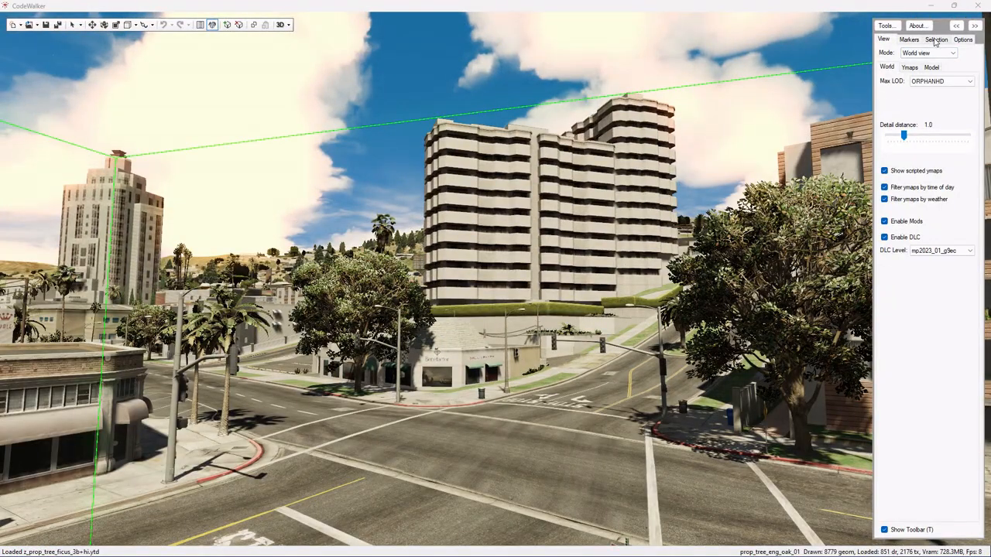
Enable mouse selection in Entity mode and raise the yield sign at the sidewalk corner vertically.
left_click(936, 39)
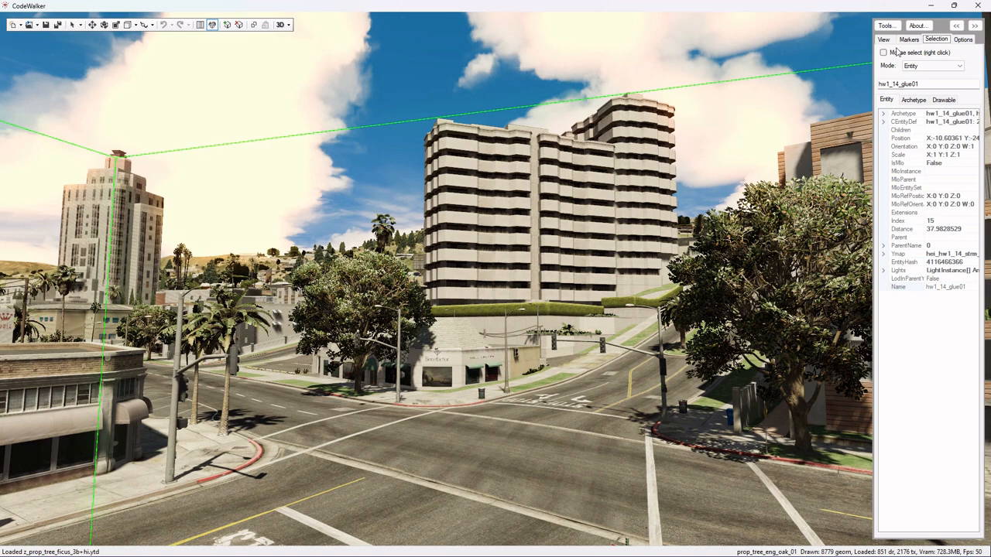
left_click(891, 52)
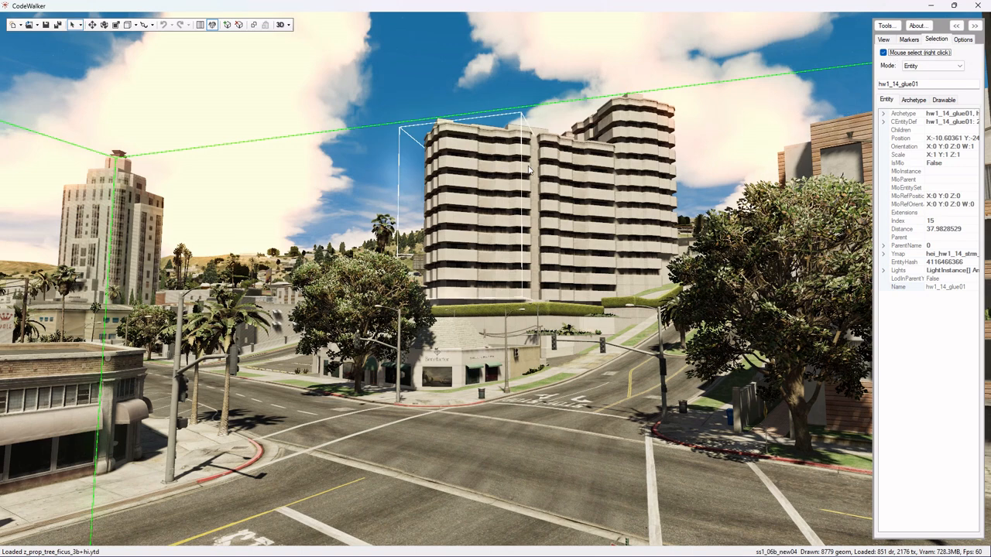
right_click(378, 378)
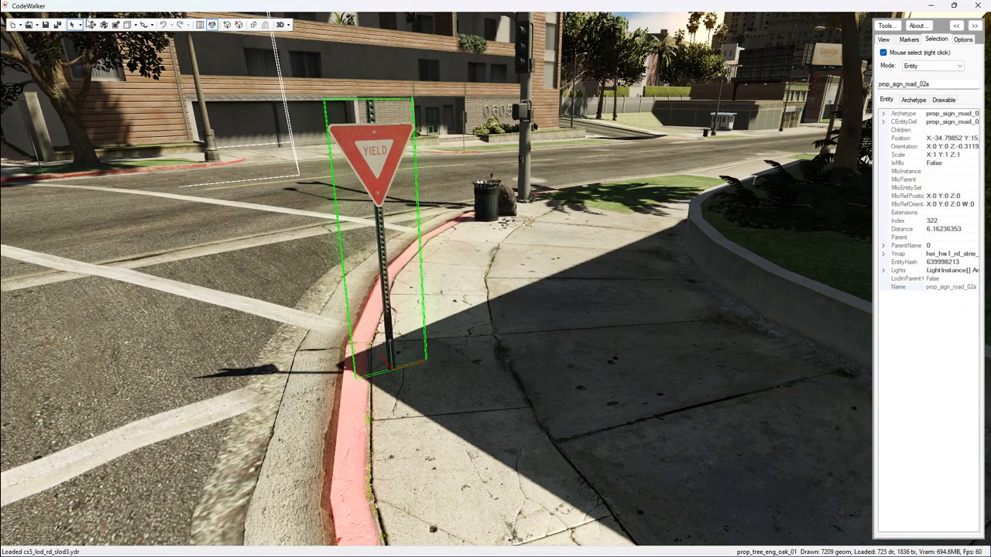
key("w")
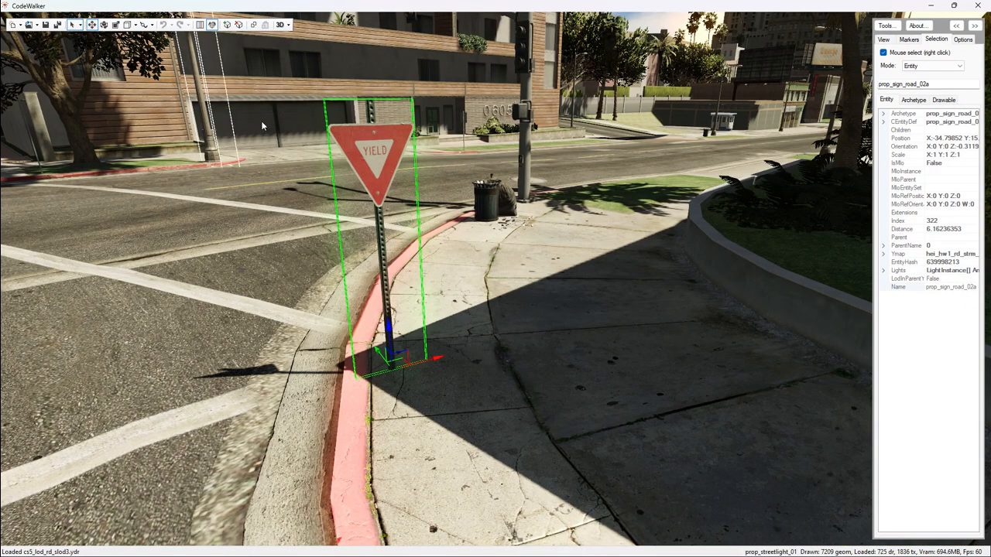
left_click_drag(391, 338, 391, 303)
Rotate the yield sign and move it out of sight from the sidewalk corner.
left_click(105, 24)
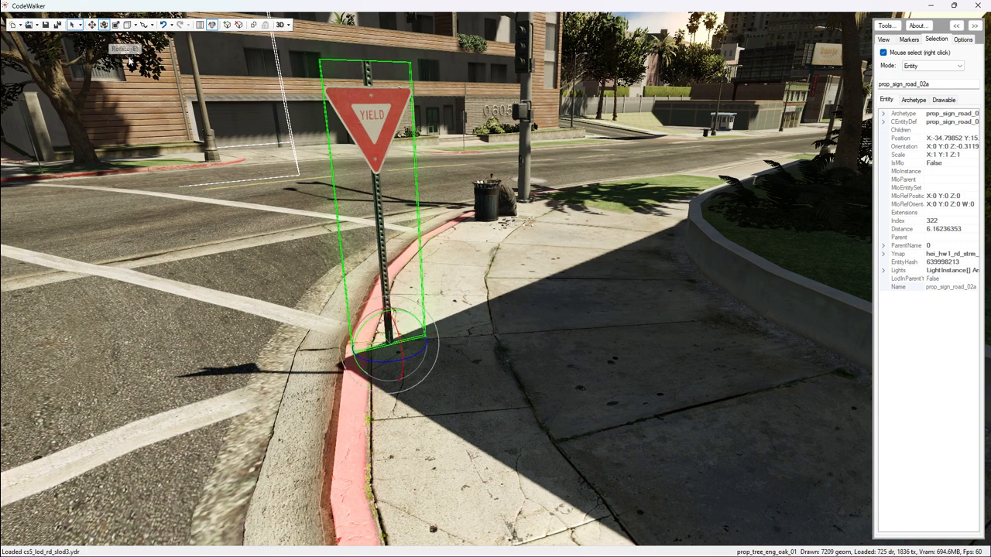
left_click_drag(420, 354, 411, 372)
mouse_move(389, 330)
left_mouse_down()
mouse_move(382, 345)
mouse_move(387, 334)
left_mouse_up()
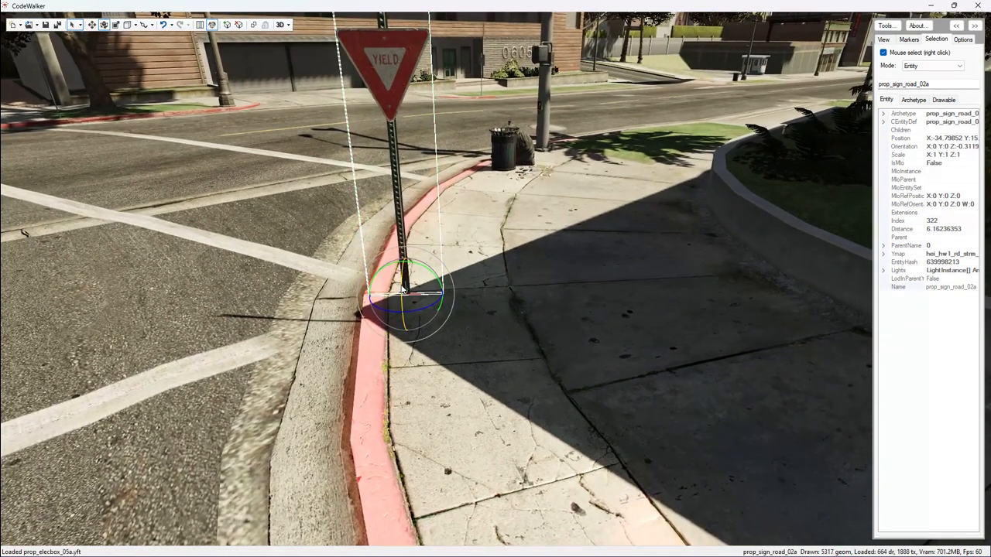
left_click_drag(405, 268, 412, 534)
Sink the trash bin and the garbage bags beside the traffic light pole below the sidewalk.
left_click(91, 25)
right_click(505, 146)
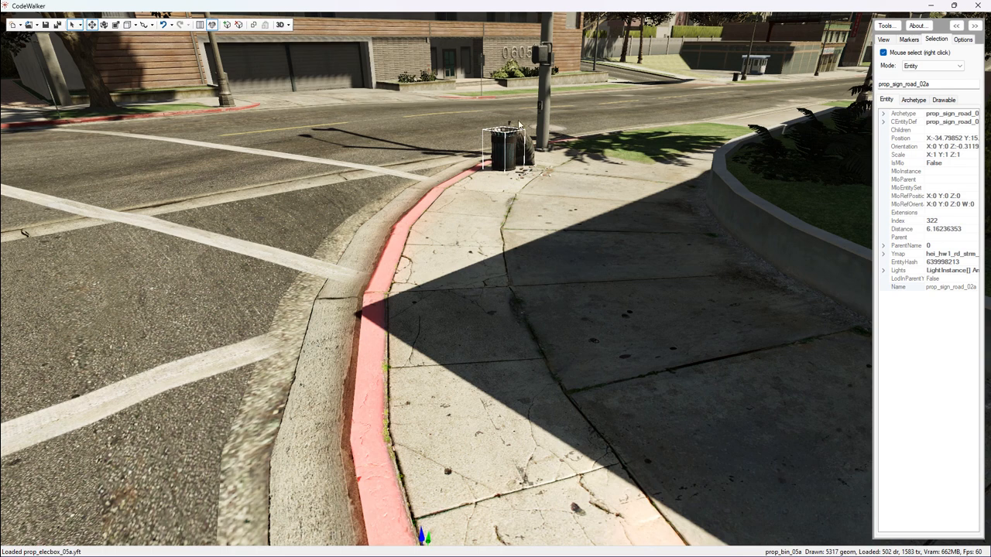
left_click_drag(505, 130, 504, 317)
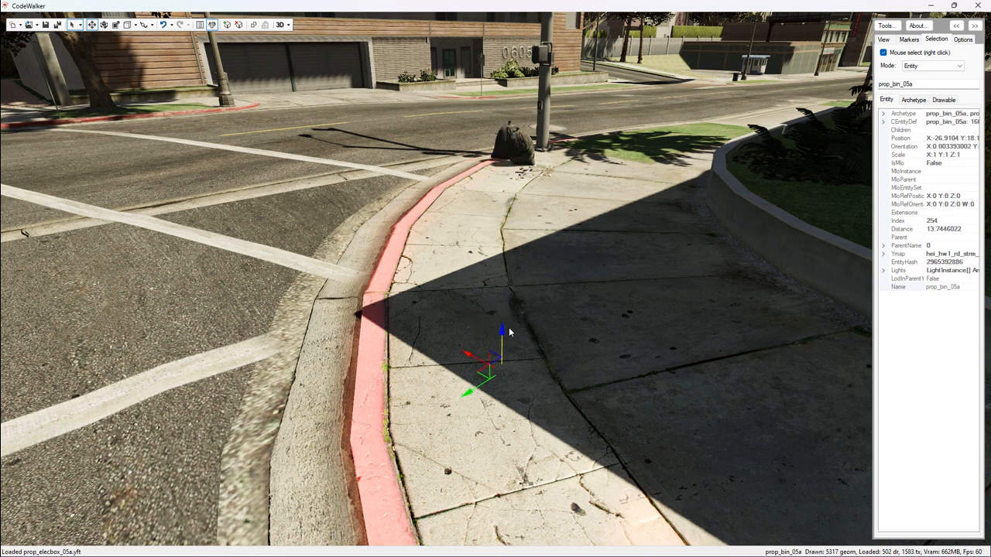
right_click(517, 134)
left_click_drag(511, 126, 509, 325)
right_click(521, 147)
Show the properties of hei_hw1_rd_strm_3.ymap in the project window and calculate all its flags and extents.
key("alt+Tab")
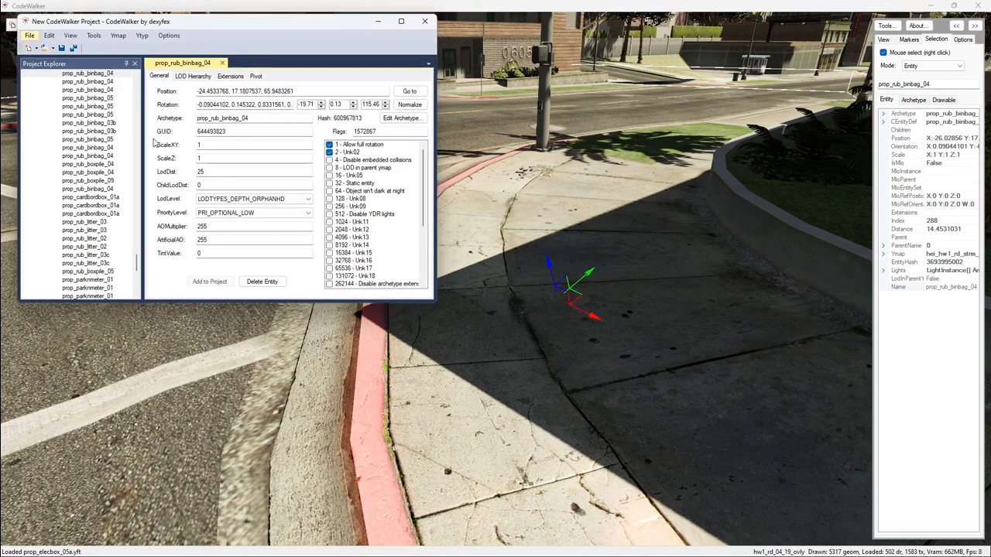
left_click_drag(138, 265, 134, 91)
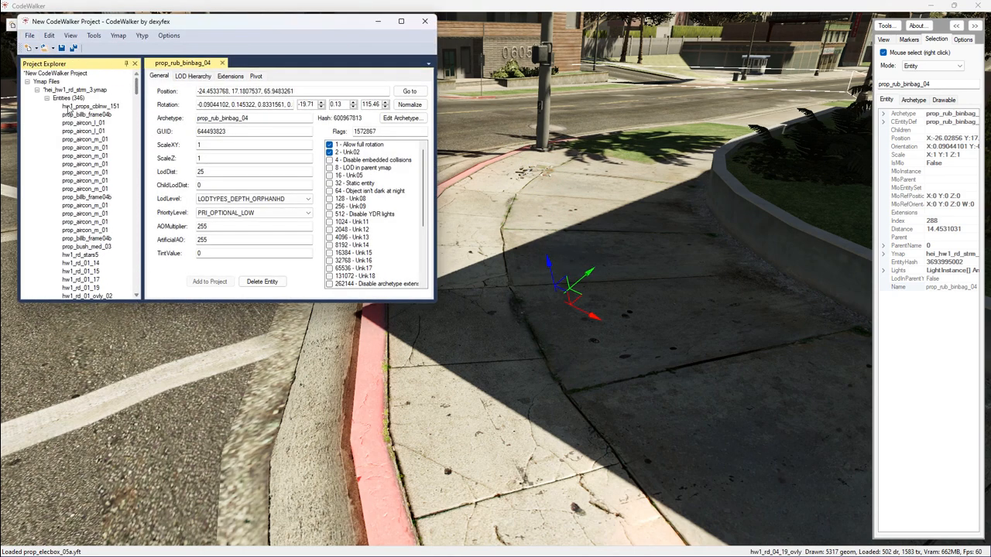
left_click(47, 98)
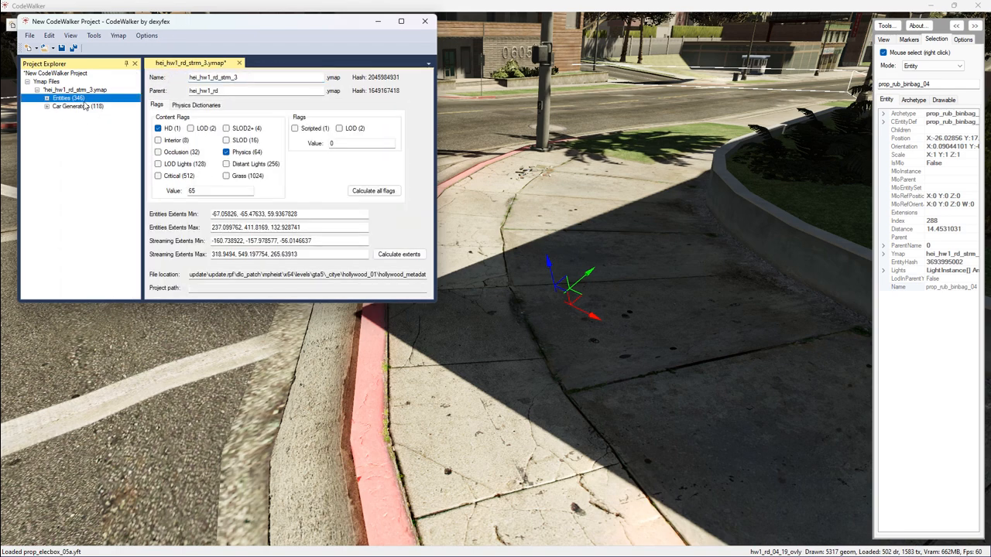
left_click(373, 192)
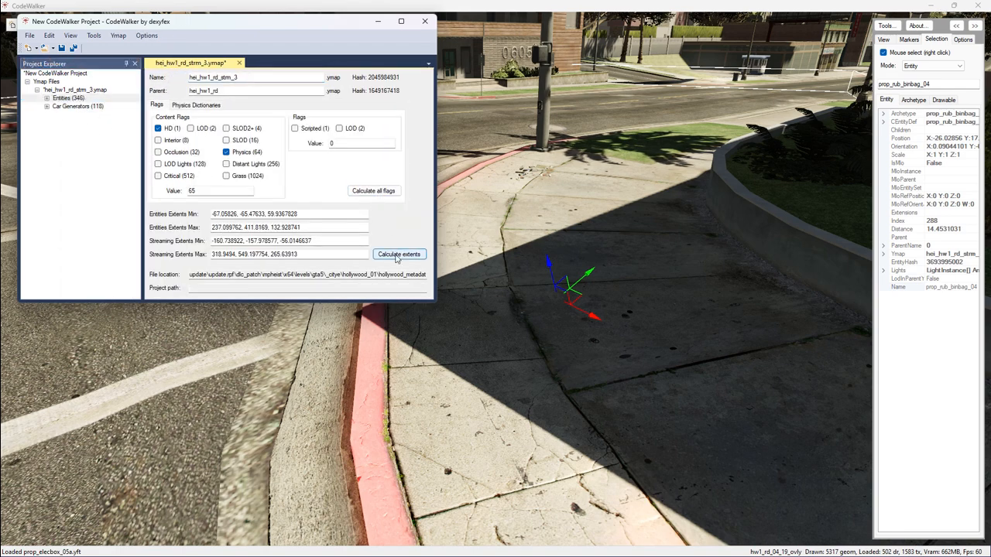
left_click(398, 254)
left_click(373, 192)
Recalculate the ymap's flags and extents once more and save it as hei_hw1_rd_strm_3 in the colcodew folder.
left_click(106, 90)
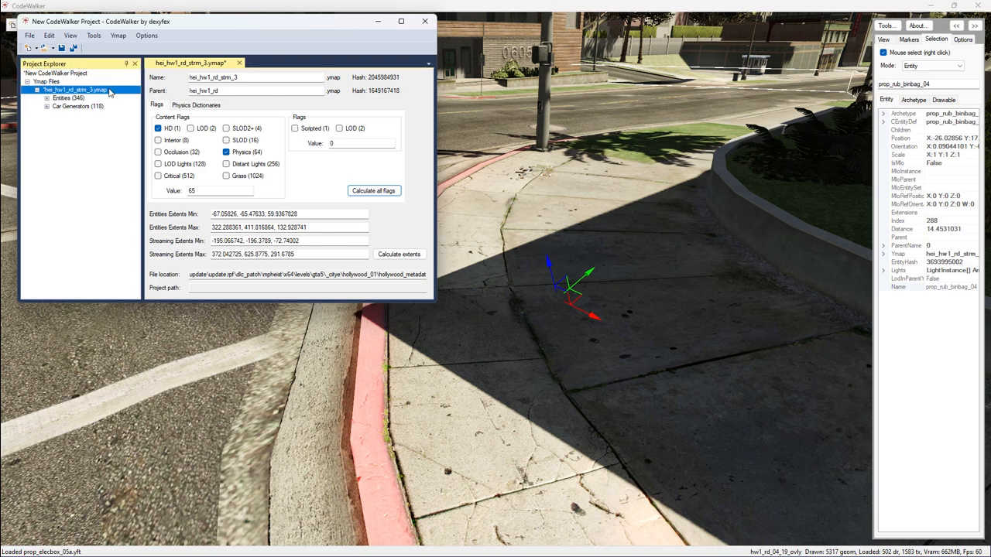
left_click(392, 193)
left_click(405, 253)
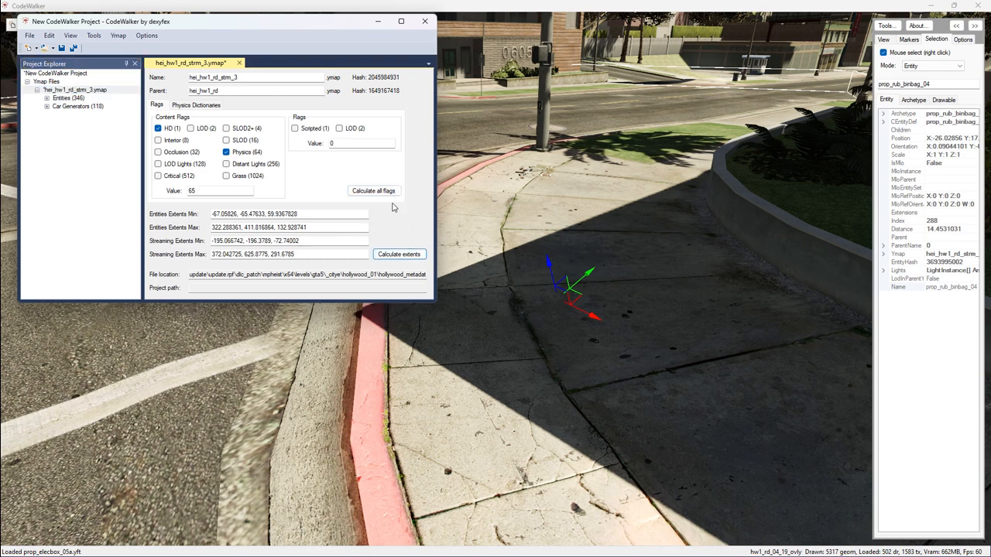
left_click(390, 194)
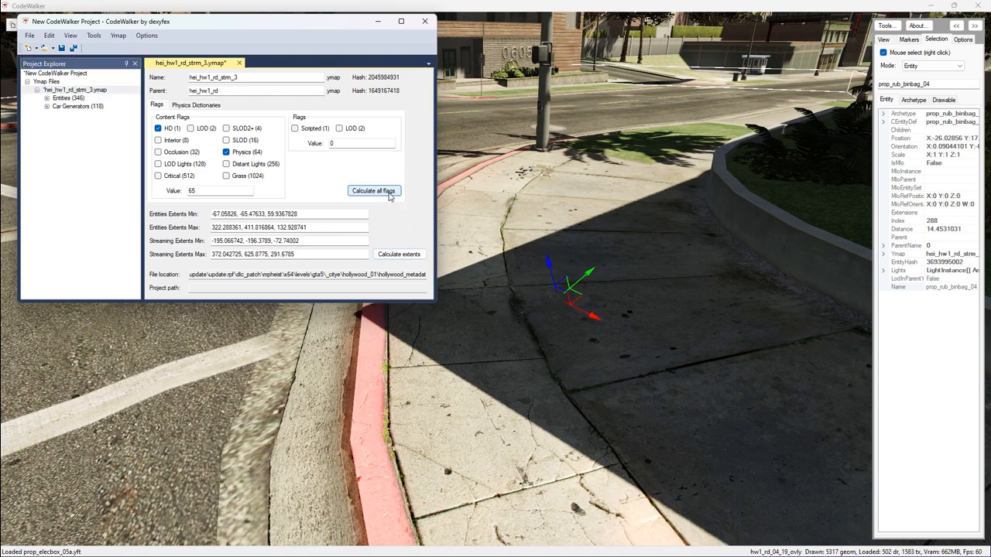
left_click(62, 48)
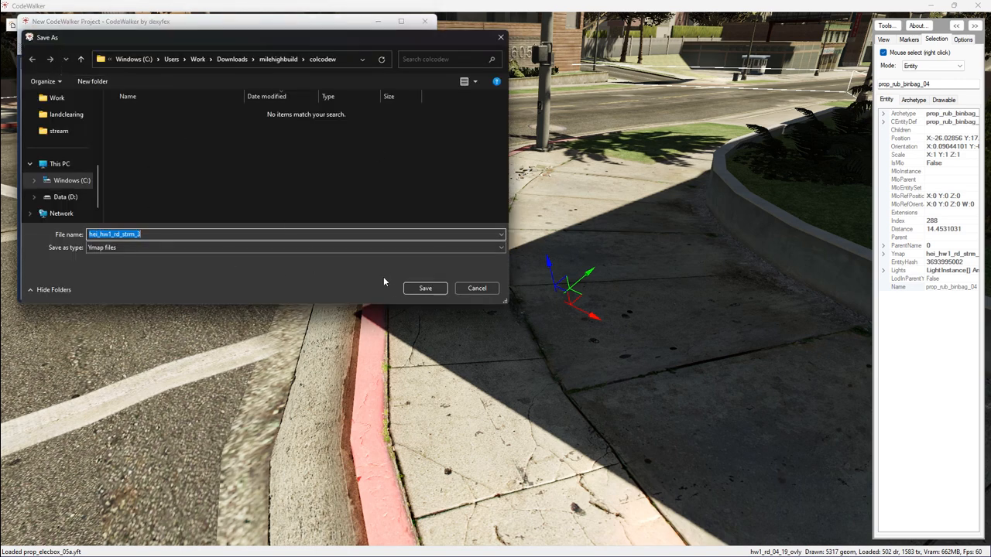
left_click(426, 288)
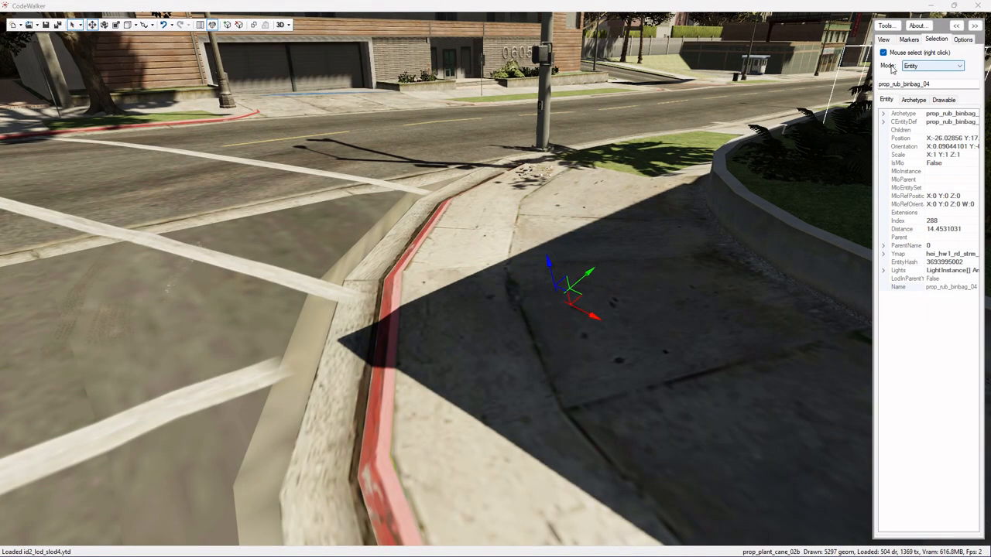
Examine the area's geometry in Collision selection mode and in Occlusion selection mode.
left_click(929, 67)
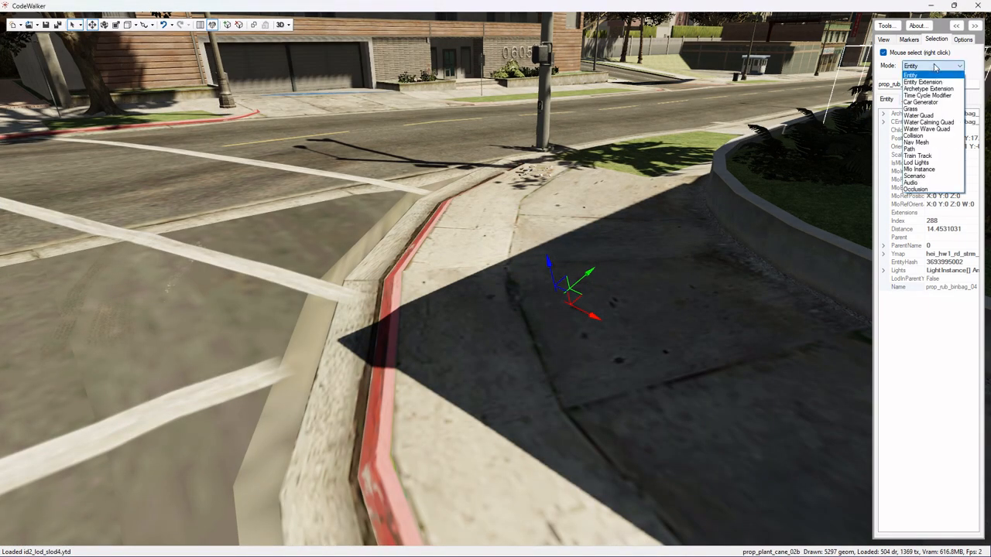
left_click(930, 137)
left_click_drag(605, 178, 909, 155)
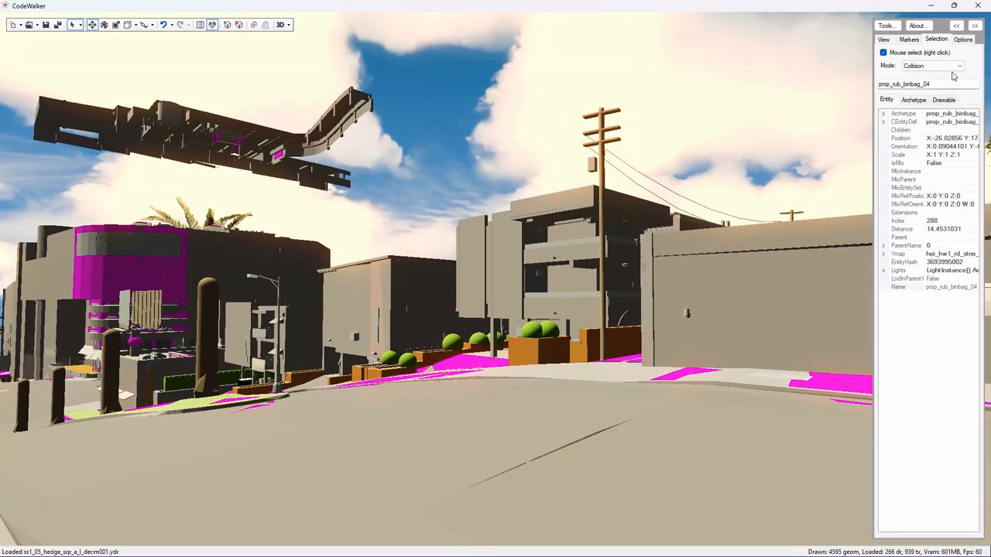
left_click(946, 67)
left_click(929, 190)
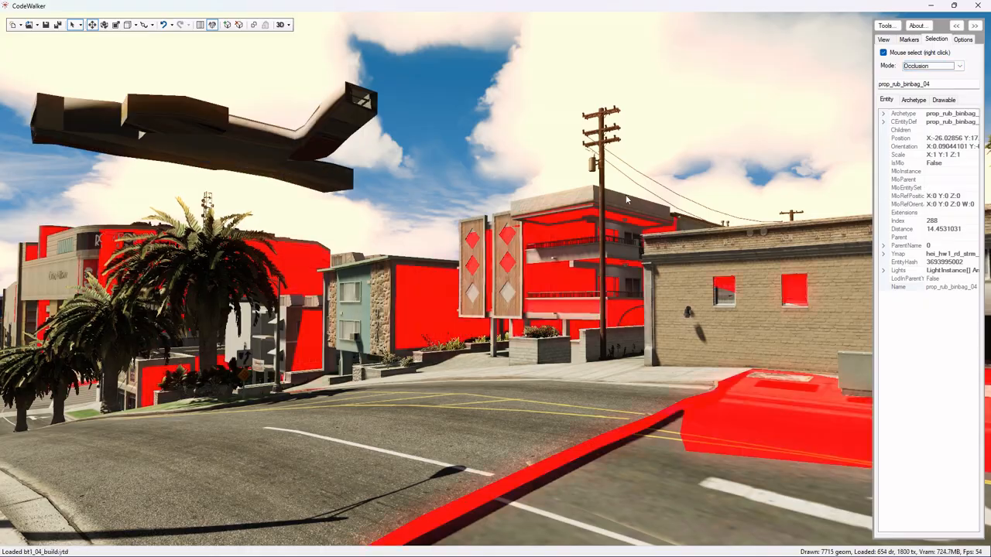
left_click_drag(697, 194, 990, 197)
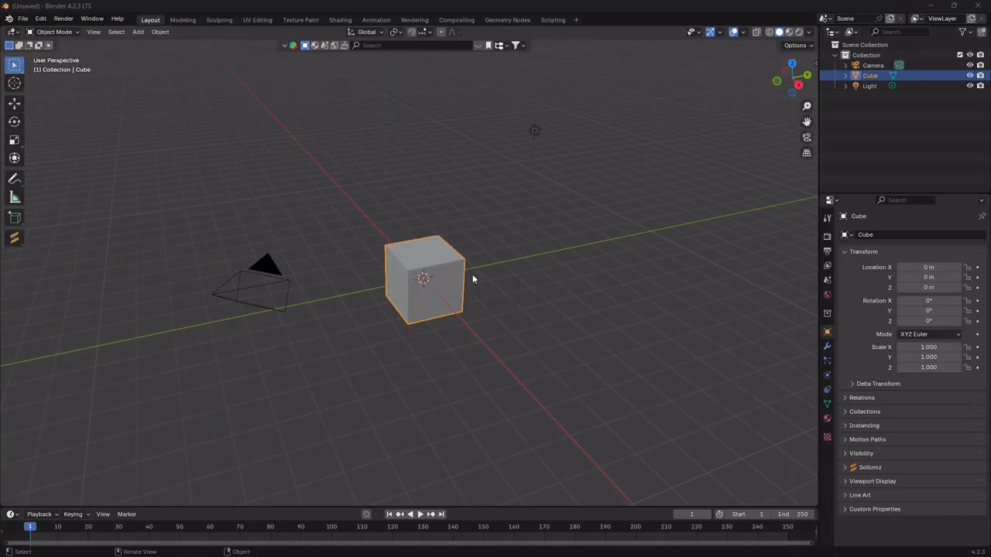
middle_click_drag(472, 275, 573, 279)
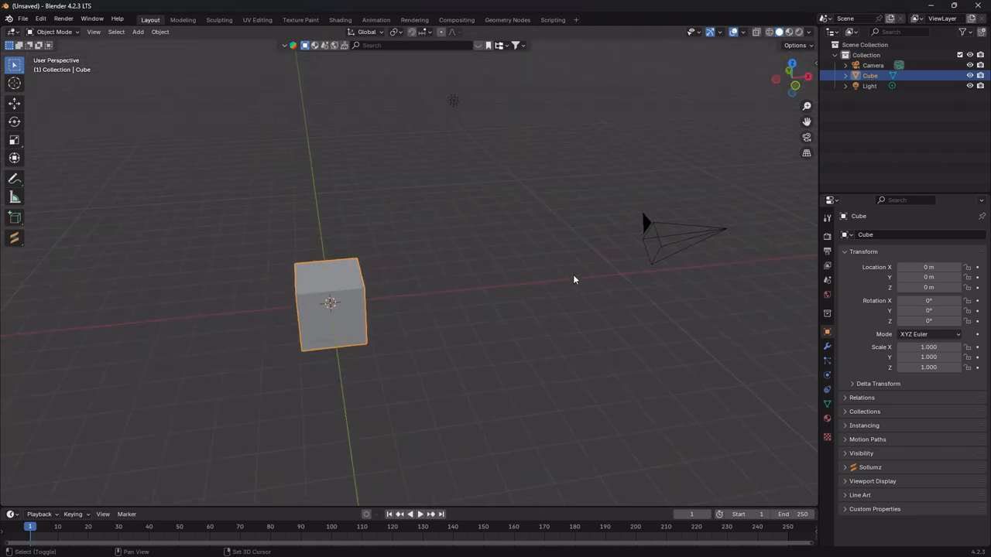
middle_click_drag(370, 299, 454, 237, "shift")
middle_click_drag(438, 281, 571, 372)
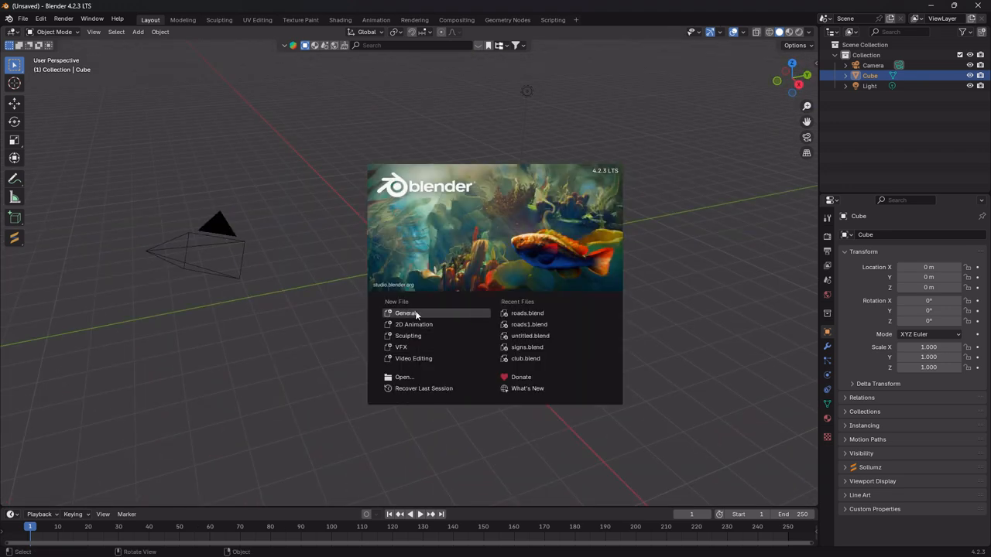
Start a new General file in Blender and delete the default camera, cube and light.
left_click(413, 314)
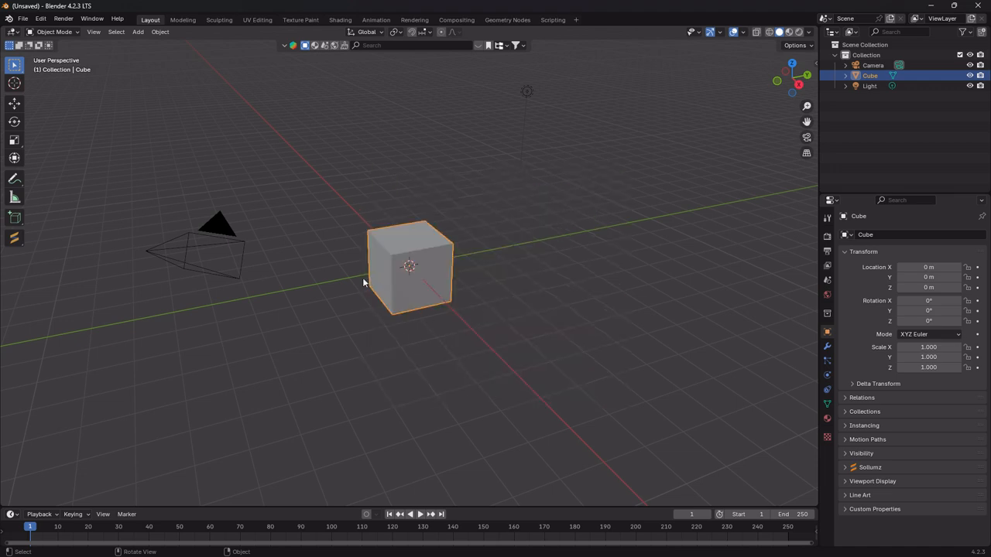
key("a")
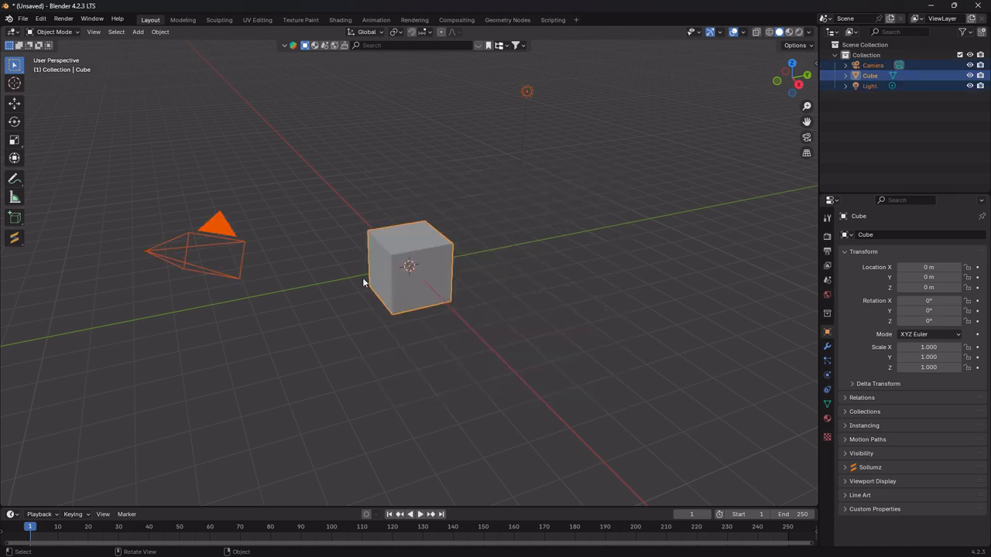
key("Delete")
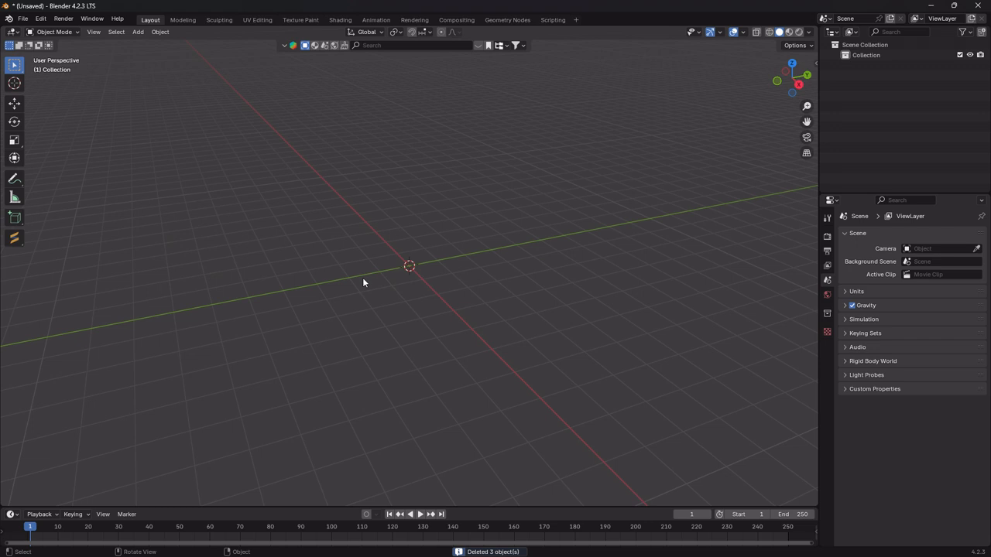
Add a cube mesh at the scene origin and enter Edit Mode on it.
left_click(140, 32)
mouse_move(187, 43)
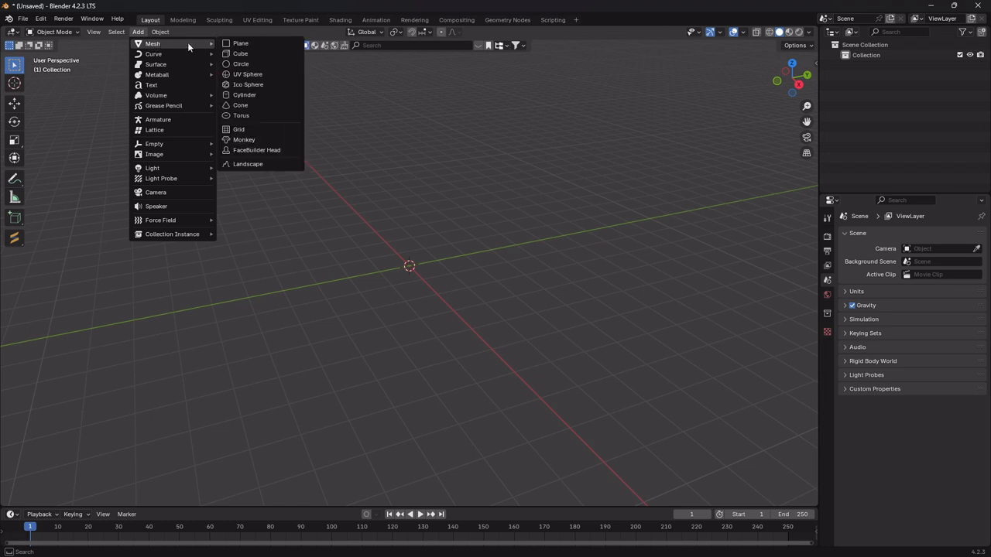
left_click(252, 54)
middle_click_drag(372, 279, 449, 260)
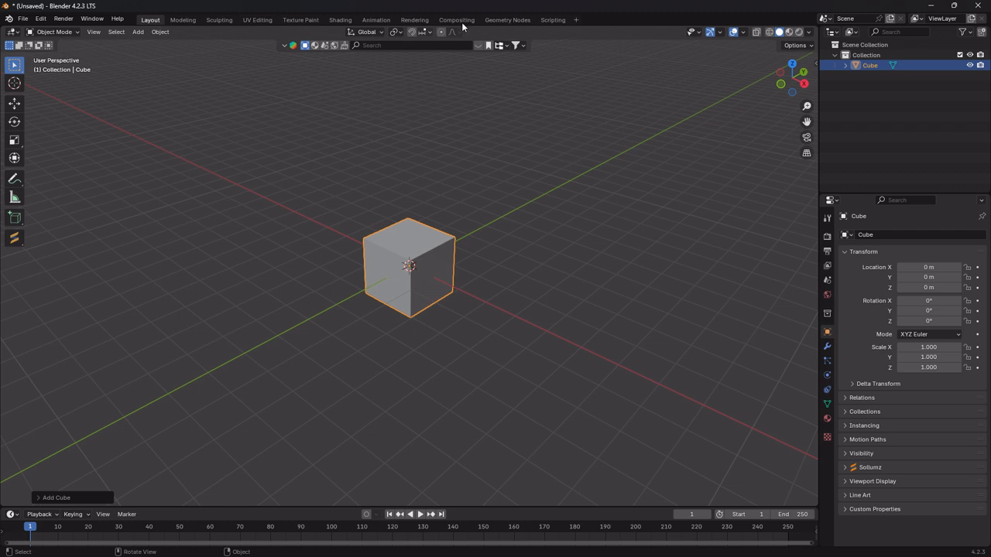
key("Tab")
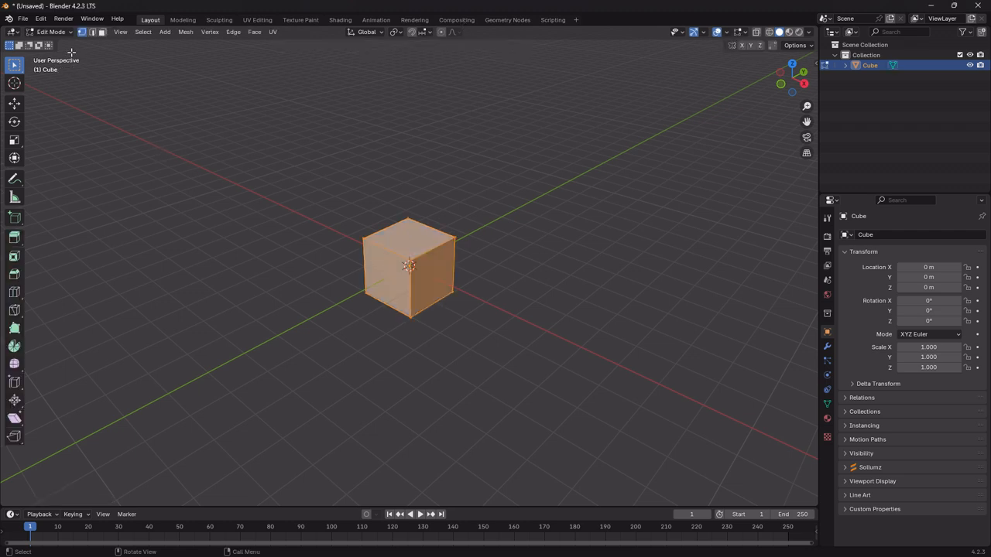
key("Tab")
left_click(54, 32)
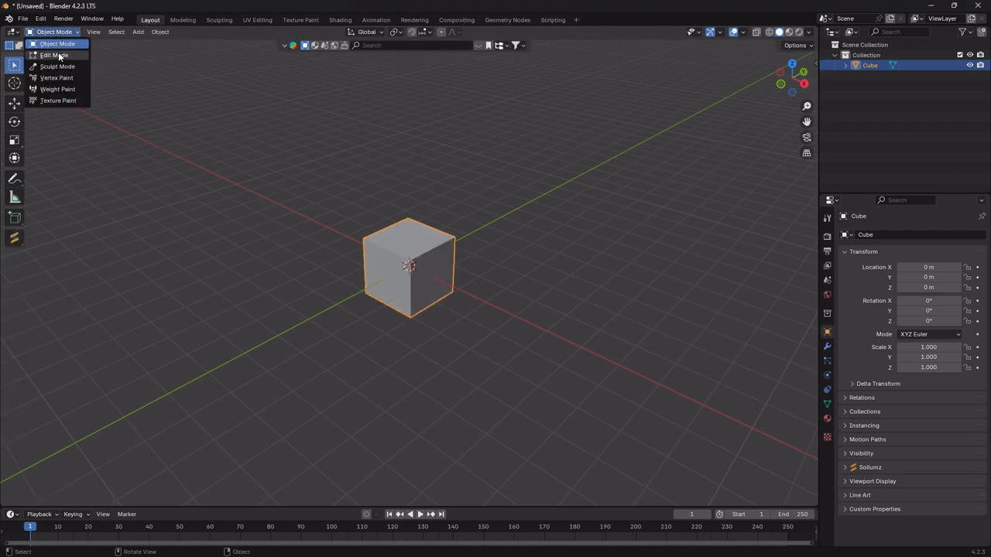
left_click(58, 56)
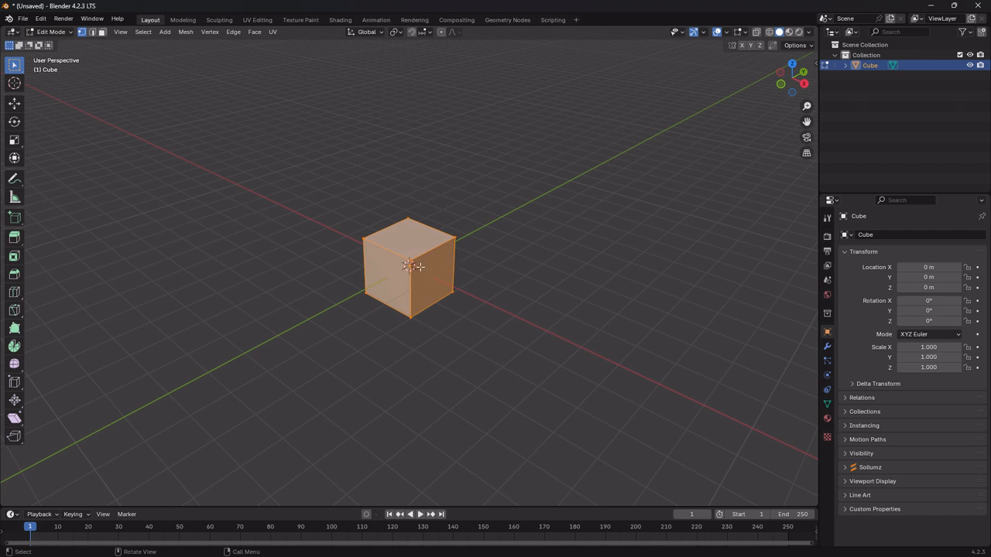
Add four evenly spaced, unslid loop cuts running along the Y direction across the cube's top.
middle_click_drag(416, 266, 434, 278)
key("ctrl+r")
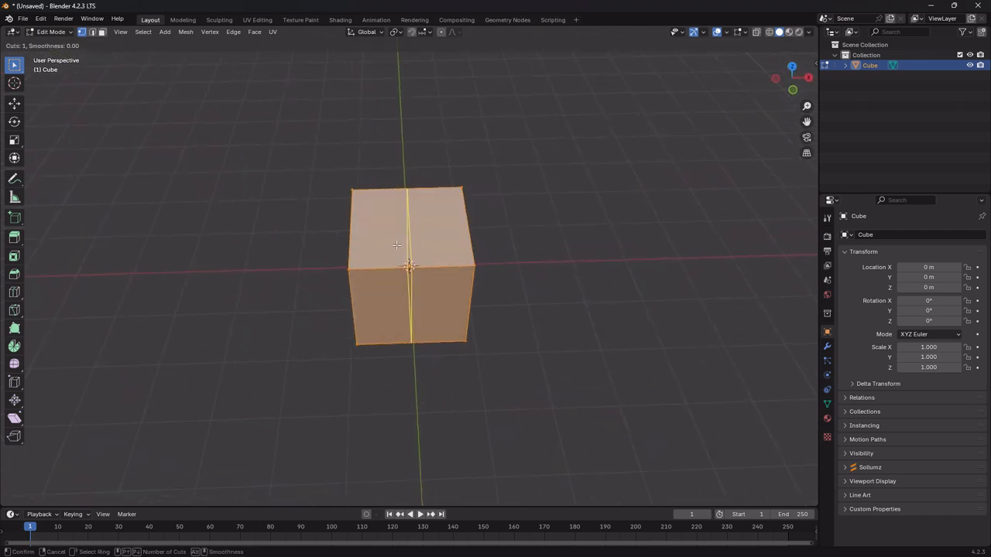
left_click(418, 243)
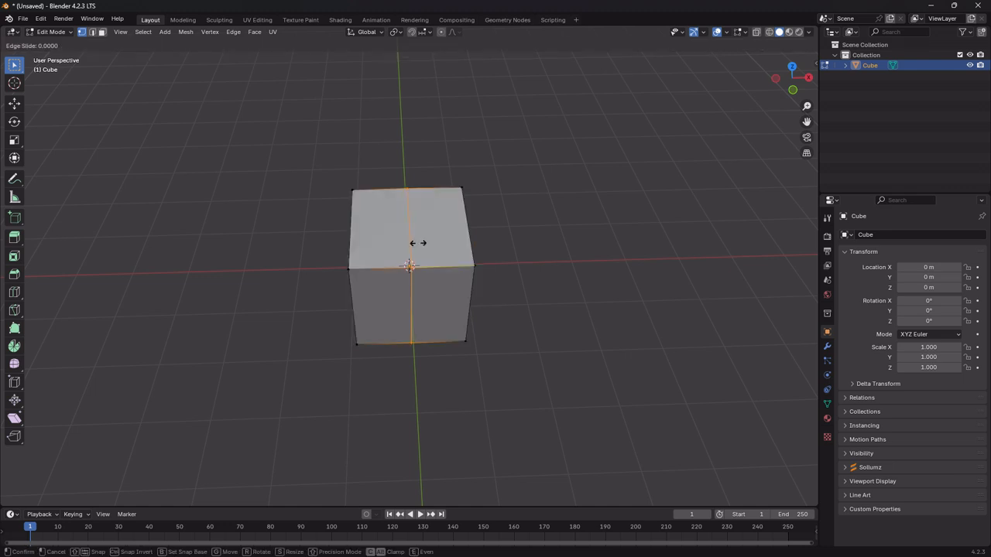
right_click(437, 220)
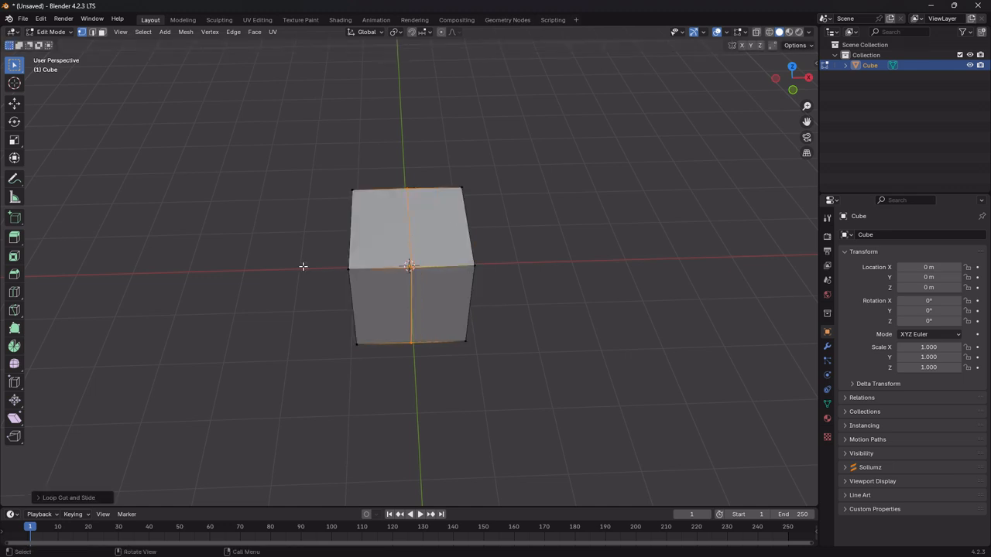
left_click(91, 500)
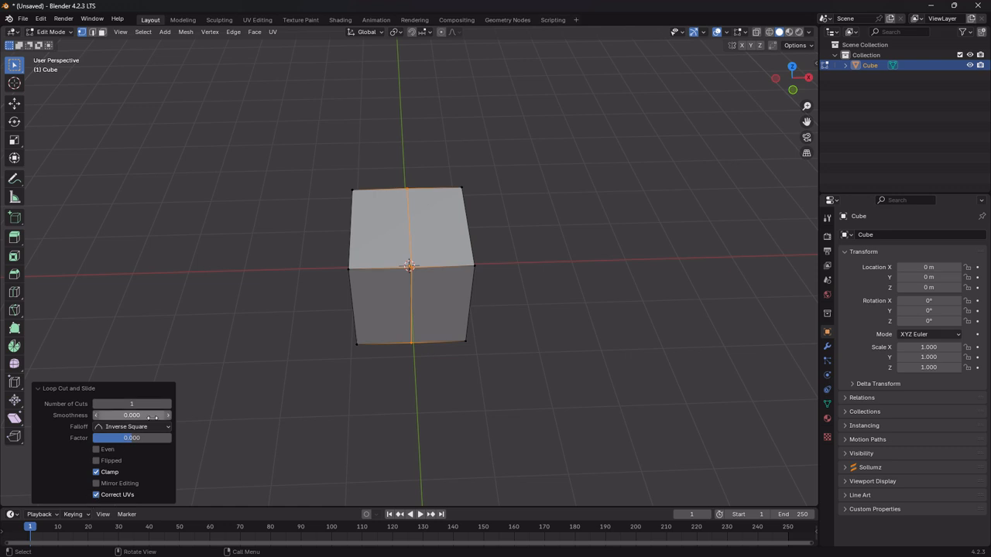
left_click_drag(141, 404, 167, 405)
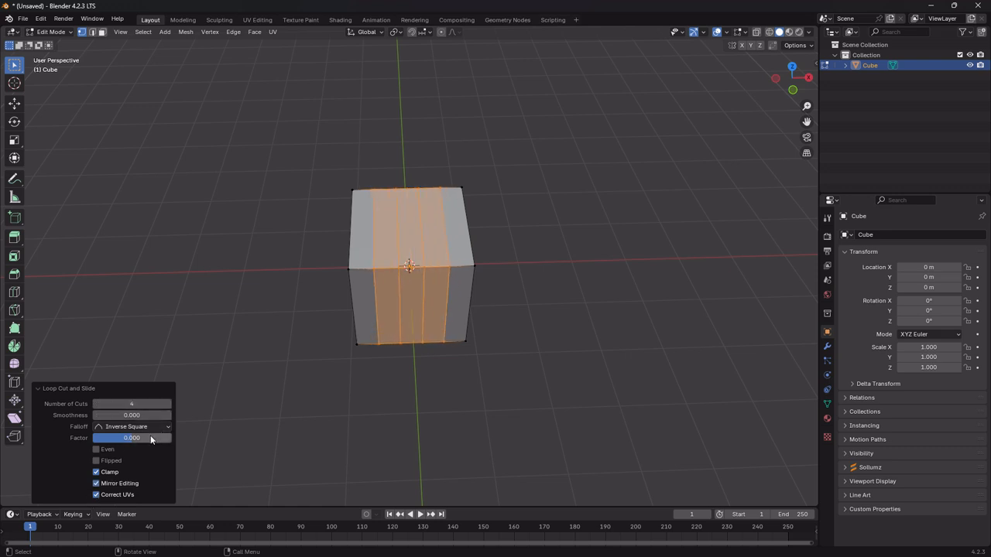
Add four evenly spaced loop cuts perpendicular to the existing ones, dividing the cube's top into a grid.
middle_click_drag(579, 302, 439, 336)
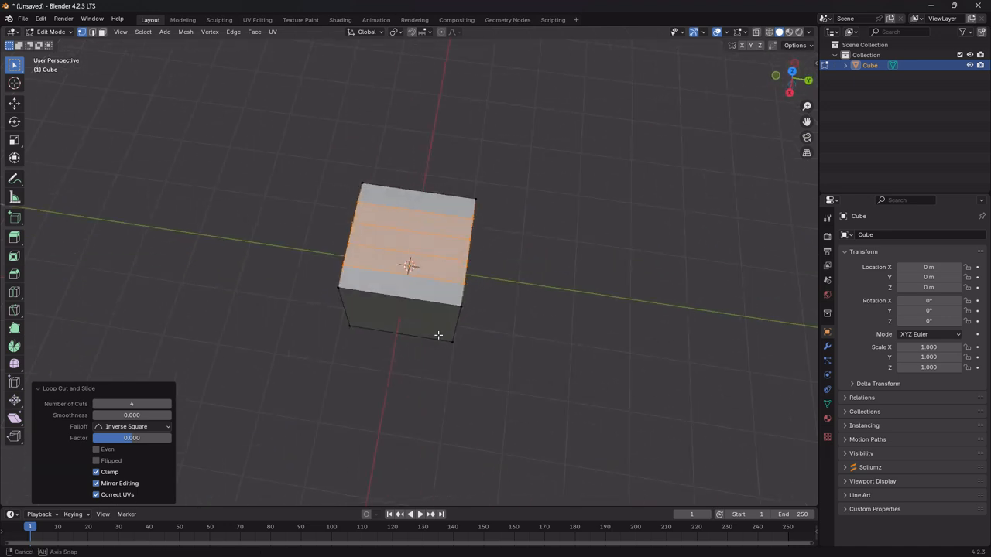
key("ctrl+r")
left_click(412, 234)
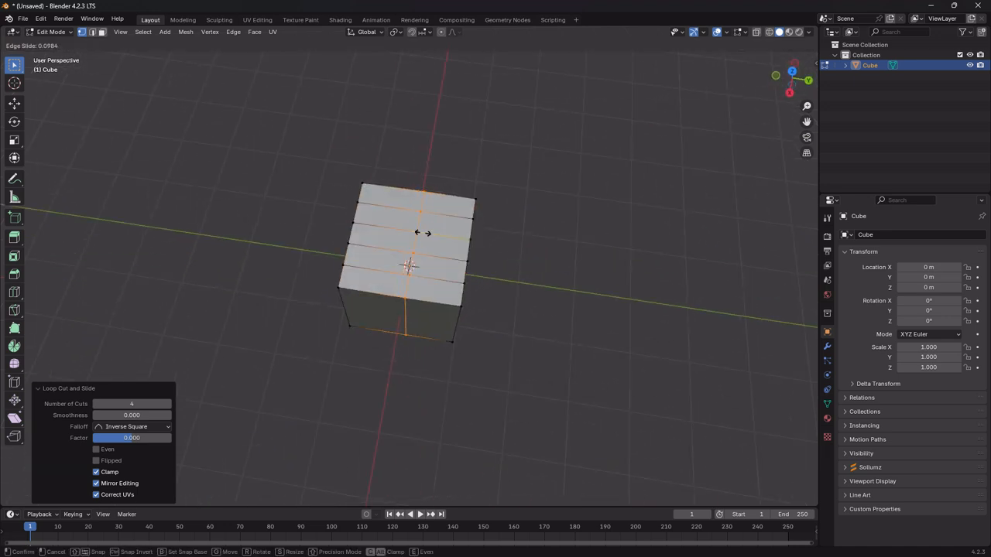
right_click(439, 230)
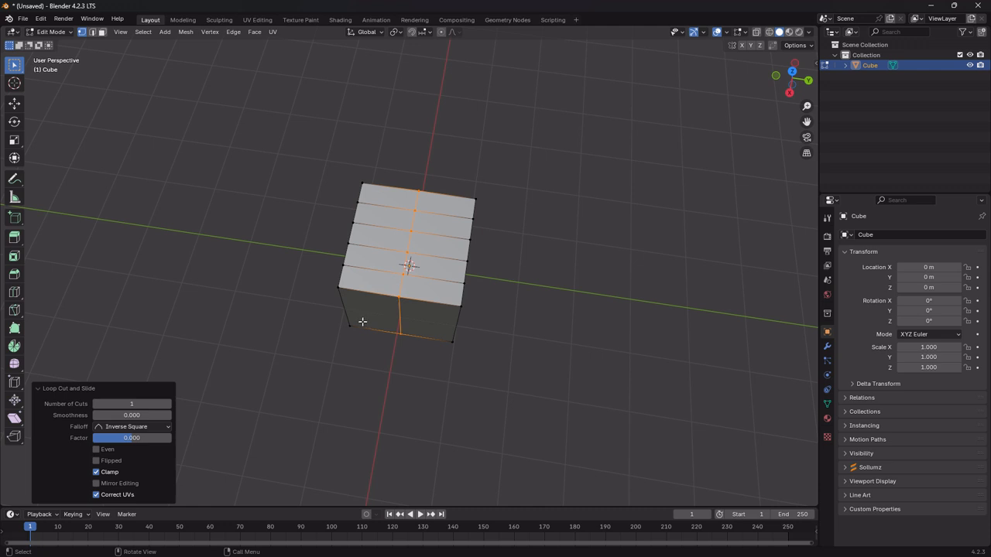
mouse_move(133, 404)
left_mouse_down()
mouse_move(159, 404)
mouse_move(140, 404)
left_mouse_up()
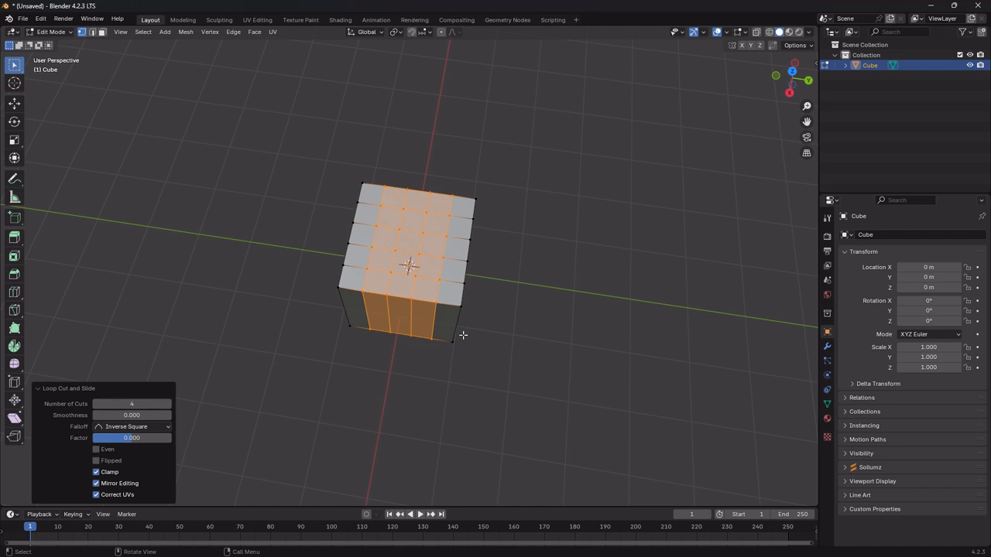
middle_click_drag(463, 334, 528, 315)
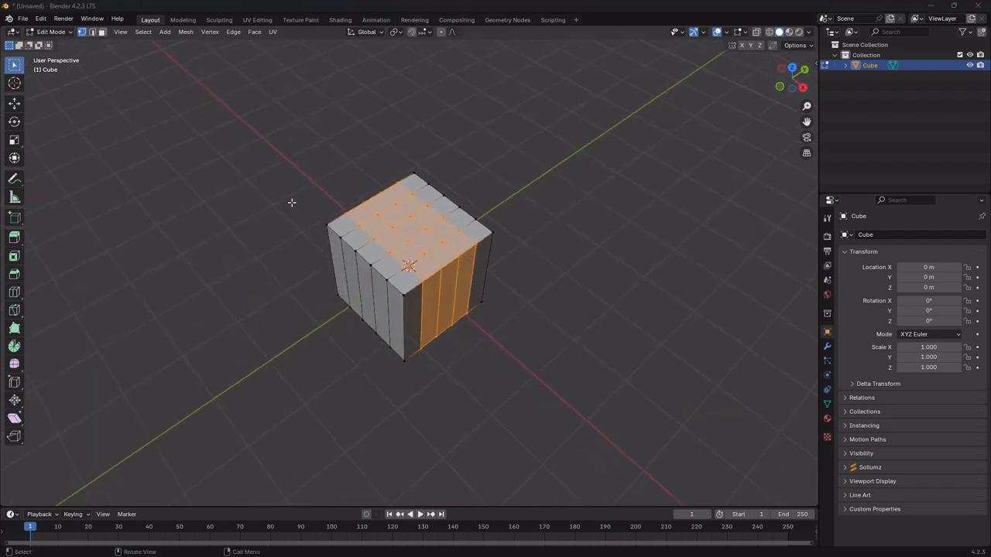
Switch to face selection and add the three middle faces on the cube's back (+Y) side to the selection.
left_click(103, 33)
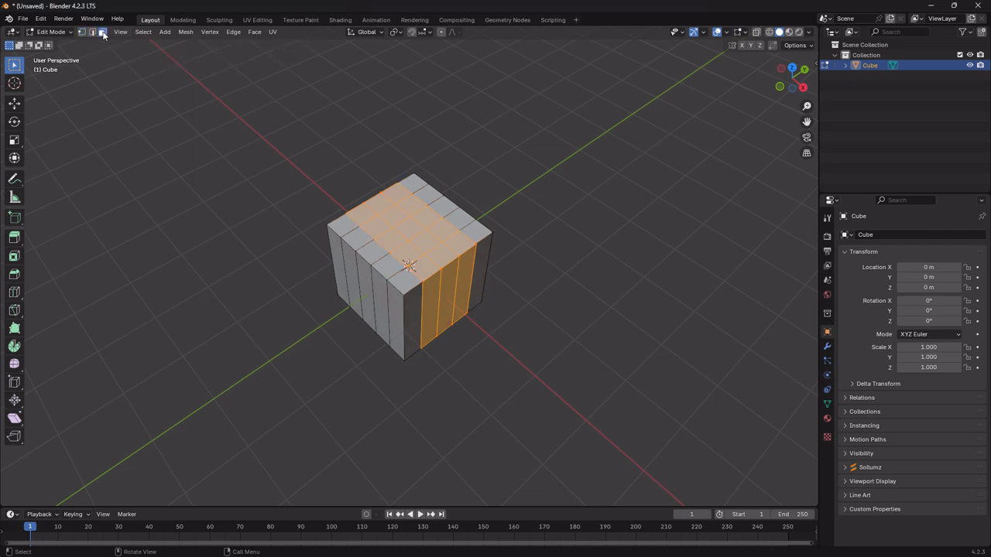
middle_click_drag(395, 246, 350, 234)
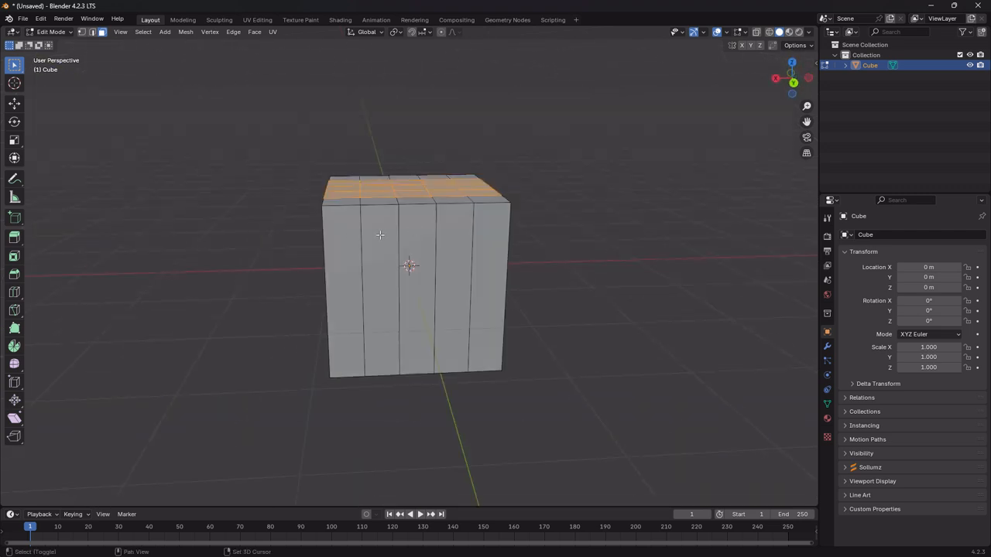
left_click(379, 234, "shift")
left_click(417, 238, "shift")
left_click(457, 240, "shift")
Add the three middle faces of the top's front row and of the cube's front (-Y) side to the selection.
middle_click_drag(457, 240, 628, 250)
left_click(385, 239, "shift")
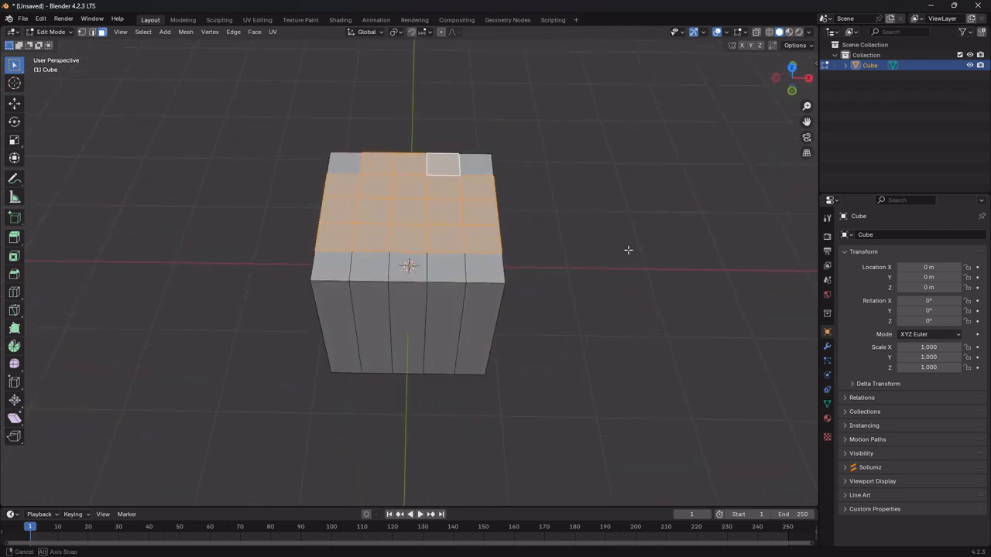
left_click(445, 266, "shift")
left_click(408, 267, "shift")
left_click(381, 309, "shift")
left_click(455, 316, "shift")
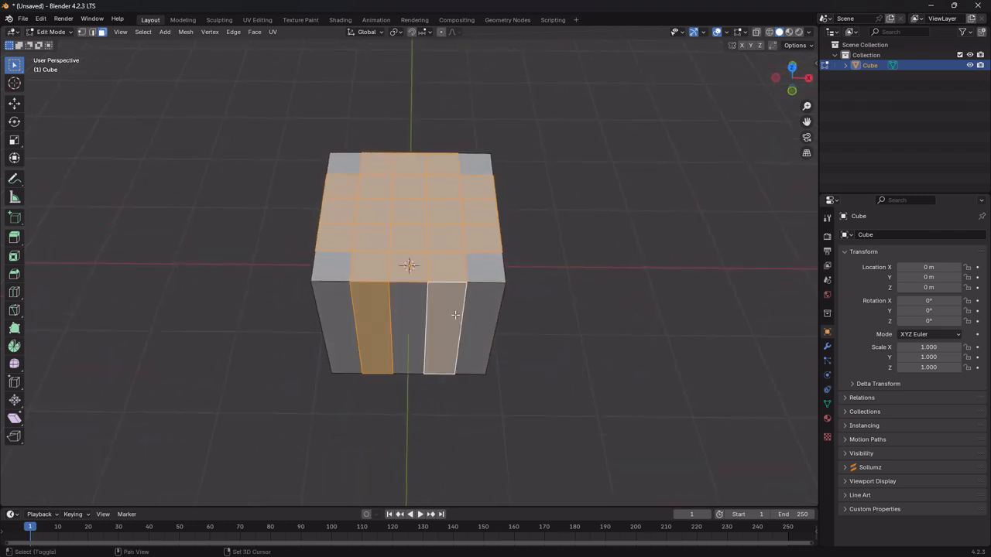
left_click(420, 315, "shift")
Add the three middle faces of both outer rows on the cube's underside to the selection, leaving out the corners.
middle_click_drag(420, 315, 418, 264)
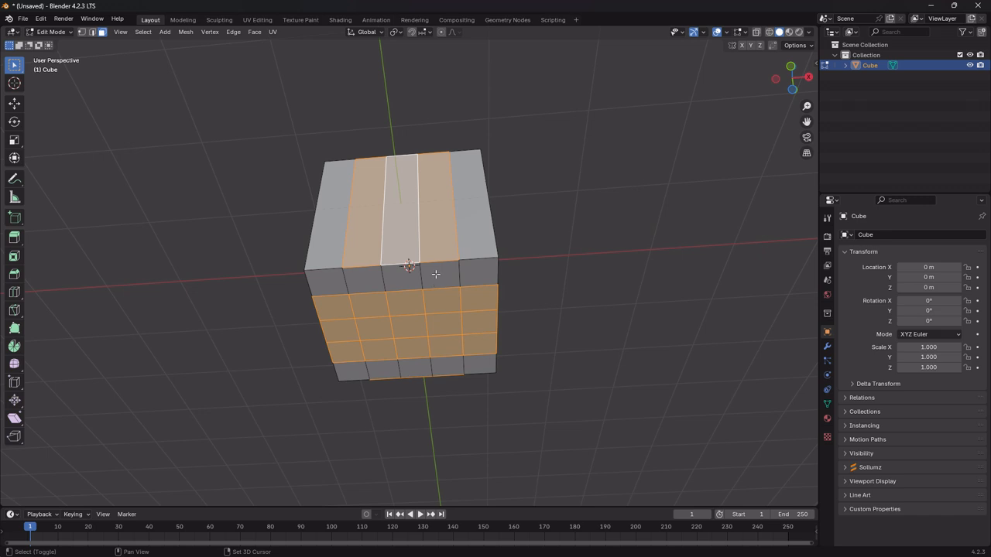
left_click(435, 273, "shift")
left_click(395, 283, "shift")
left_click(372, 282, "shift")
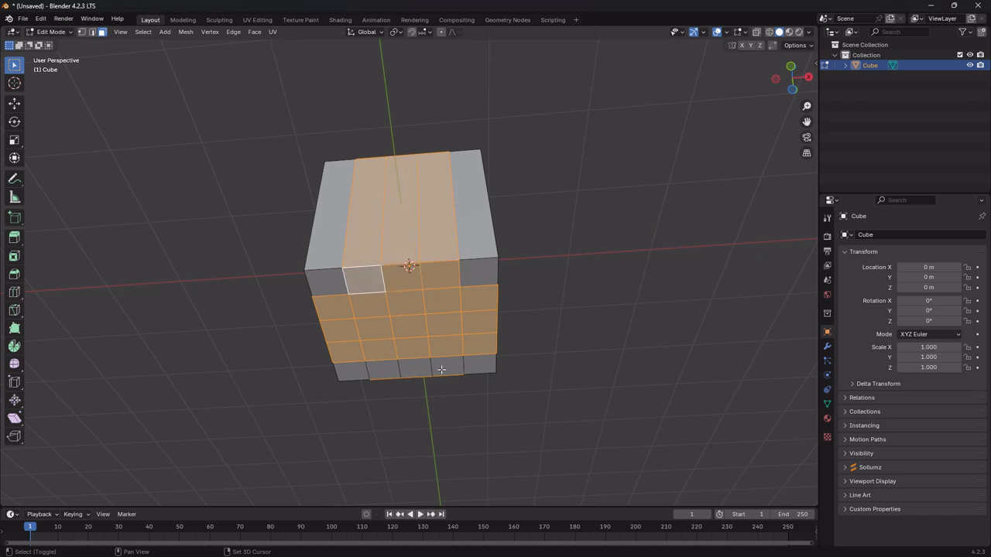
left_click(443, 369, "shift")
left_click(414, 370, "shift")
left_click(382, 371, "shift")
Extrude the selected faces outward along their normals by about 0.08 m, keeping the corner columns recessed.
middle_click_drag(571, 231, 433, 319)
right_click(457, 216)
right_click(457, 216)
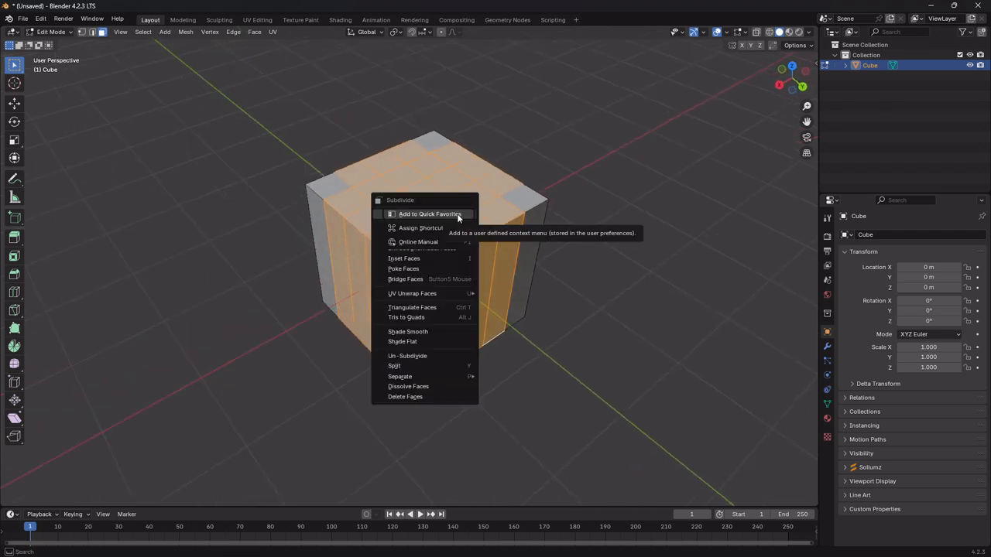
key("Escape")
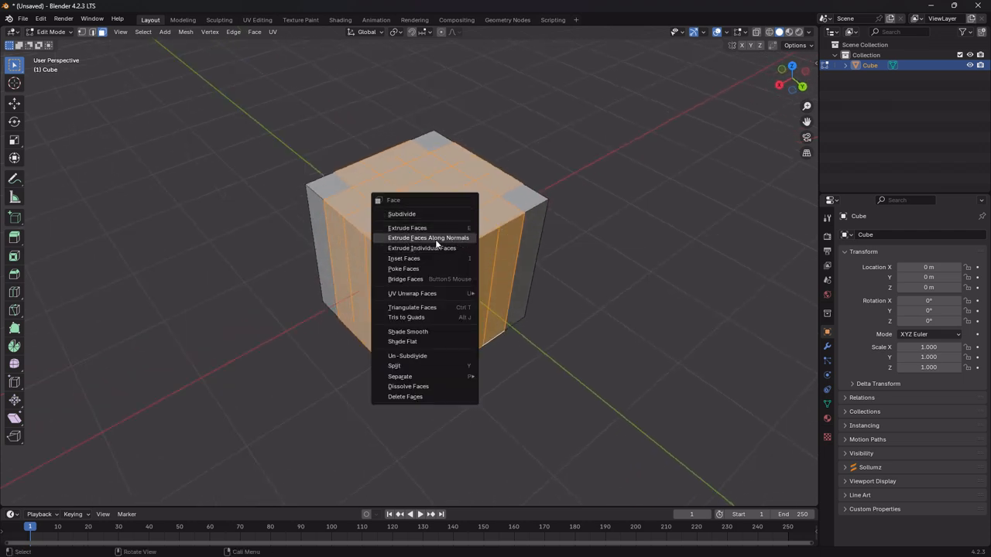
left_click(453, 238)
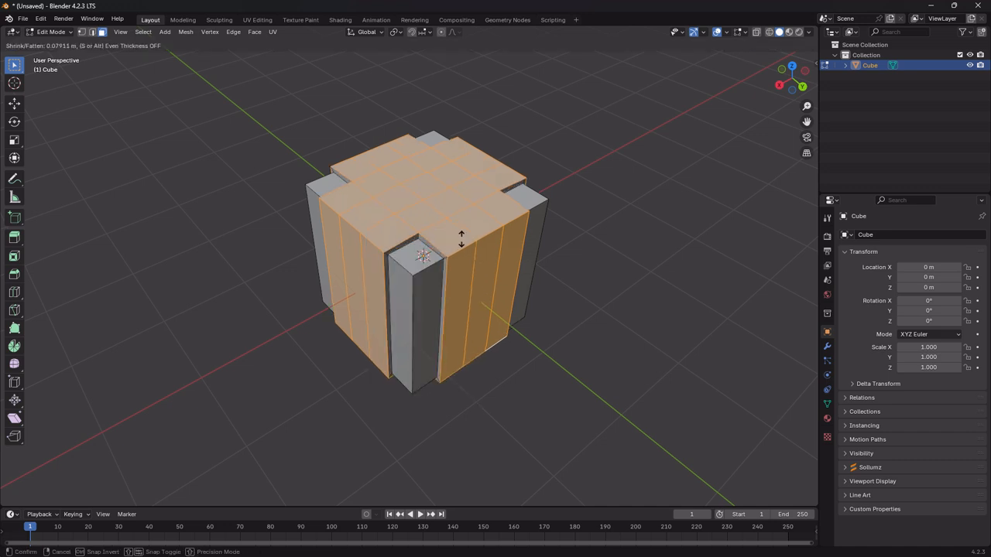
left_click(464, 238)
Select the entire mesh and scale it along Z to about 0.623 to flatten it.
middle_click_drag(463, 256, 490, 262)
key("a")
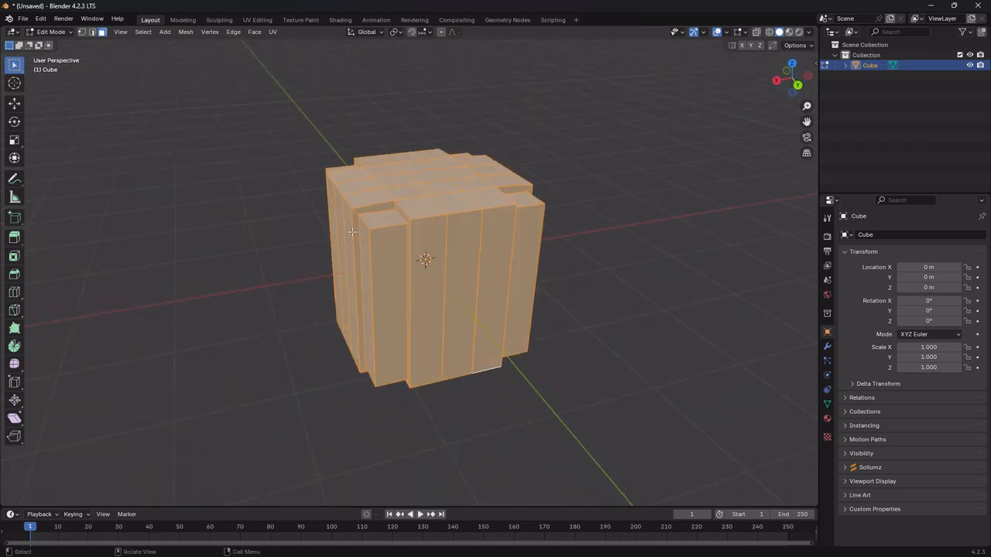
left_click(15, 142)
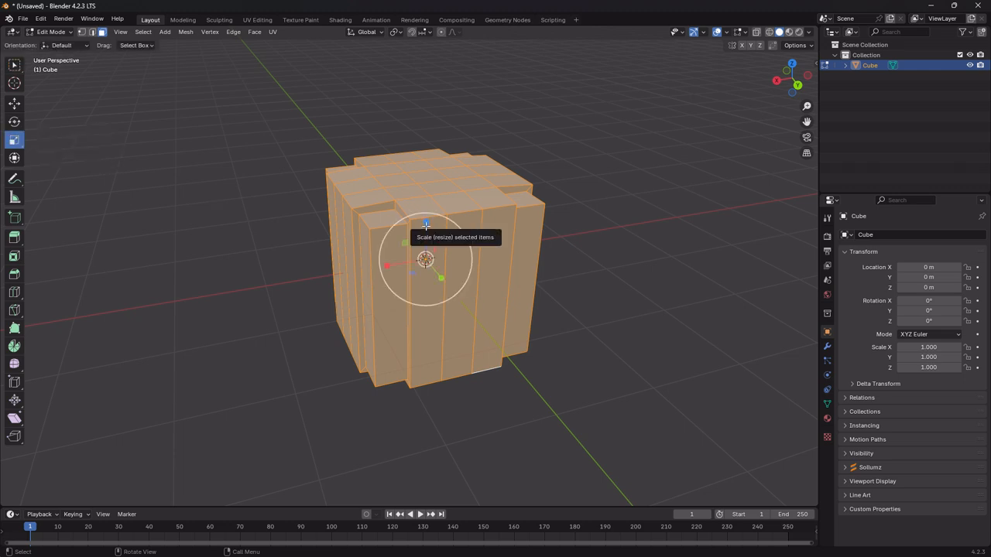
left_click_drag(426, 225, 428, 241)
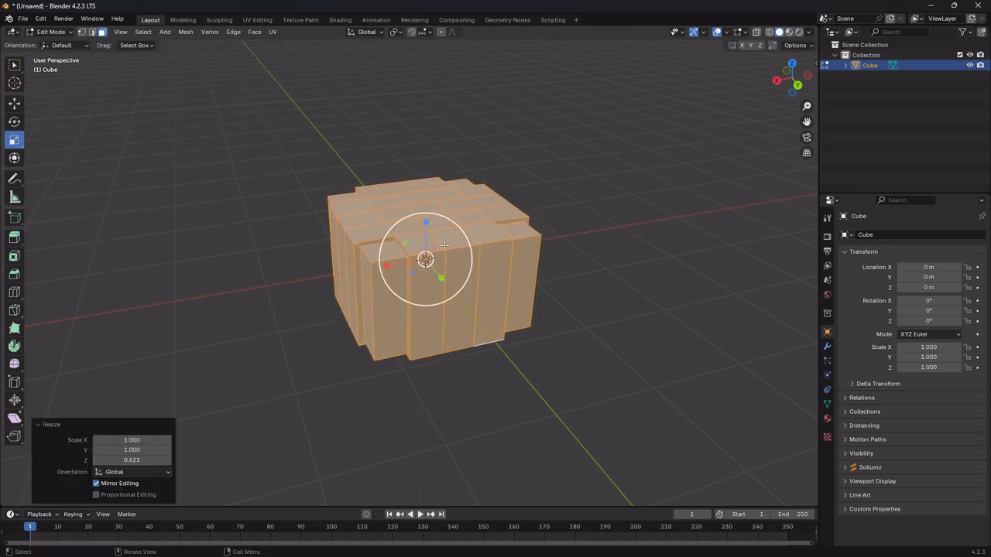
Display the reshaped cube with Material Preview viewport shading.
middle_click_drag(428, 241, 216, 222)
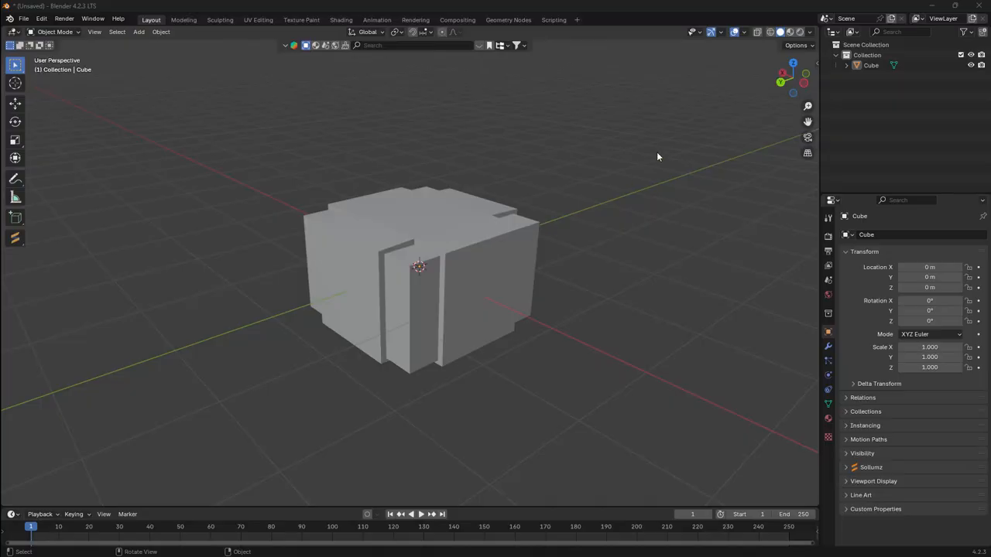
middle_click_drag(631, 190, 621, 196)
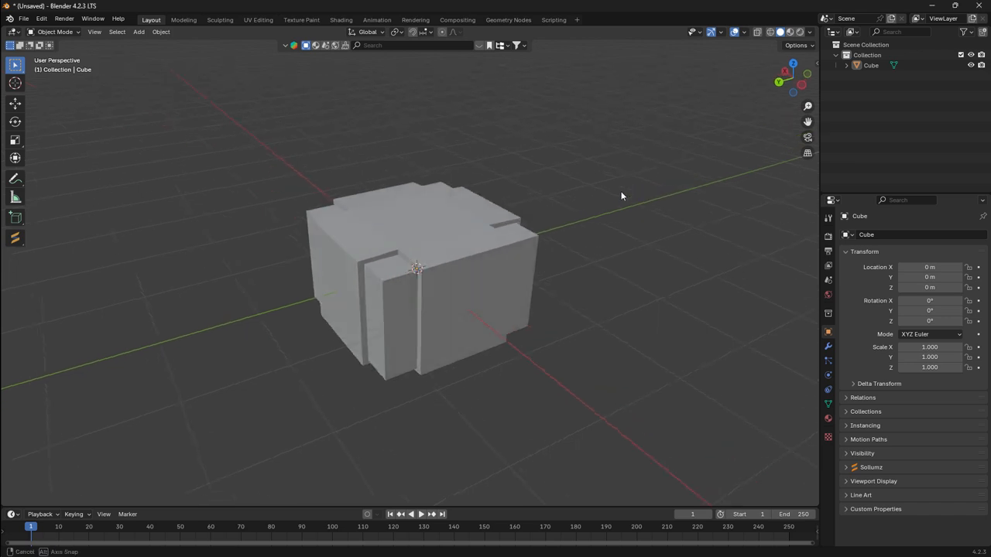
left_click(790, 32)
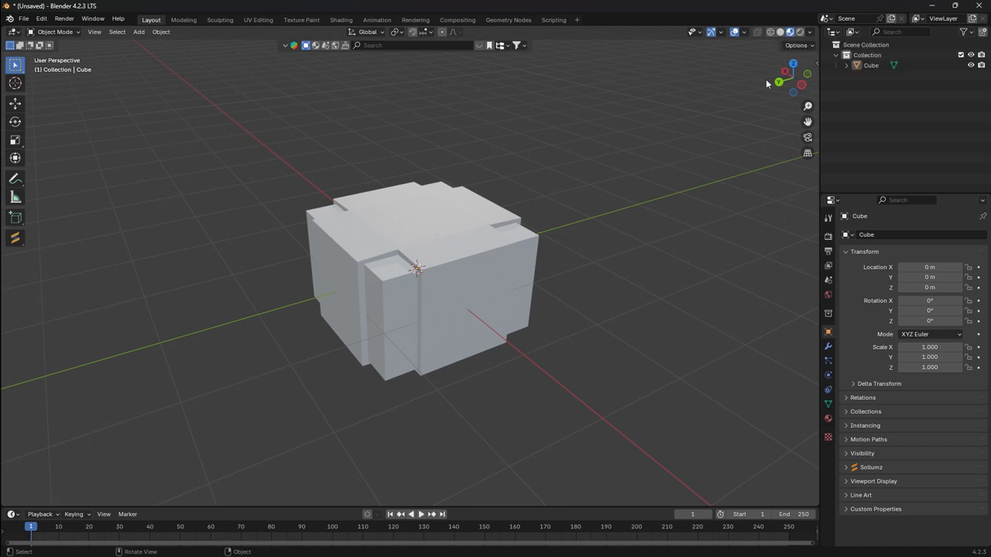
Look over the Sollumz Tools sections available for the model and hide them again.
key("n")
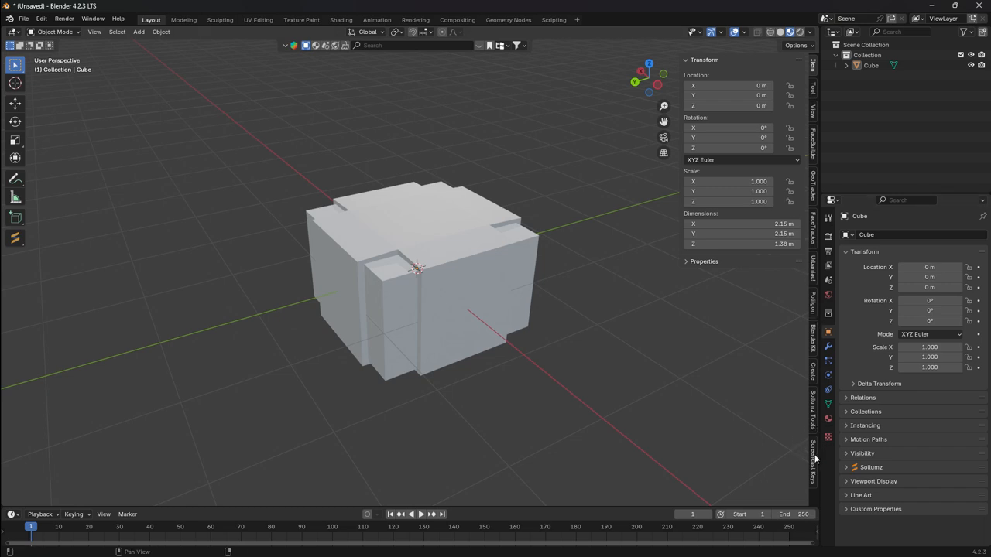
left_click(814, 410)
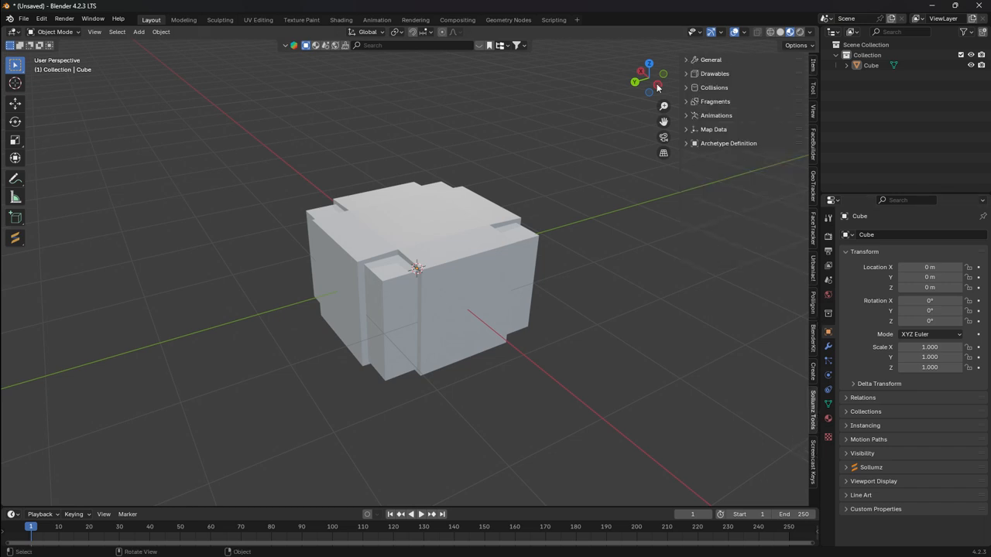
key("n")
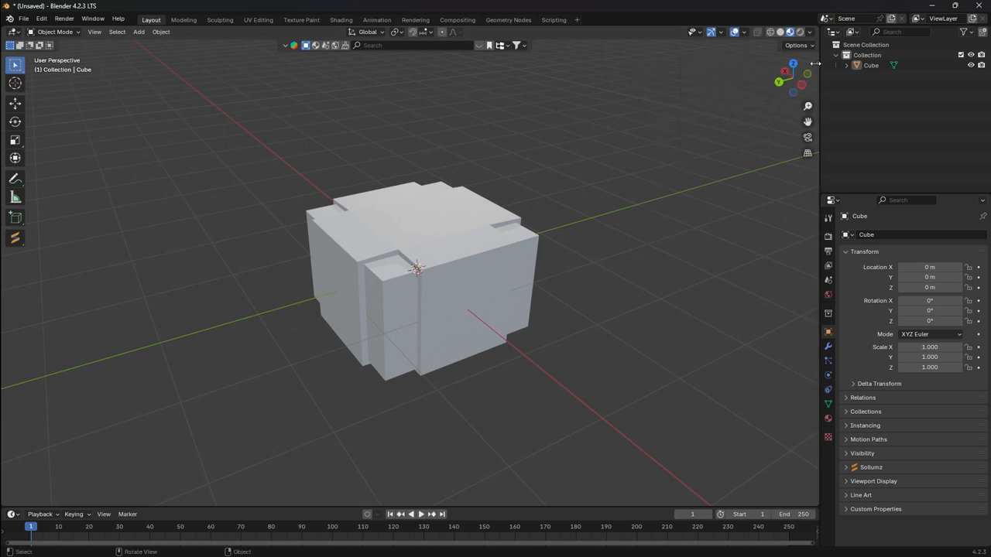
key("n")
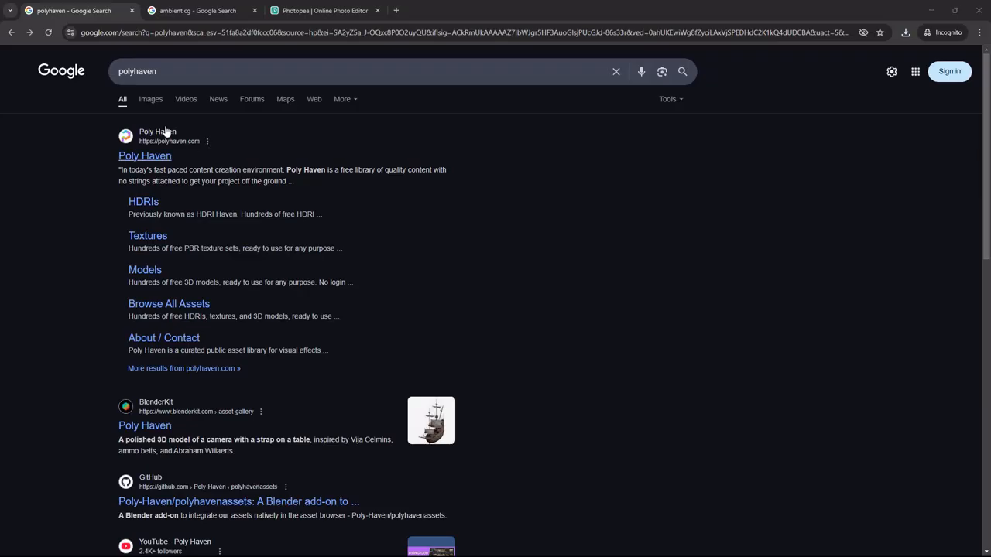
Switch to the browser and open the Poly Haven website from the polyhaven search results.
left_click(141, 158)
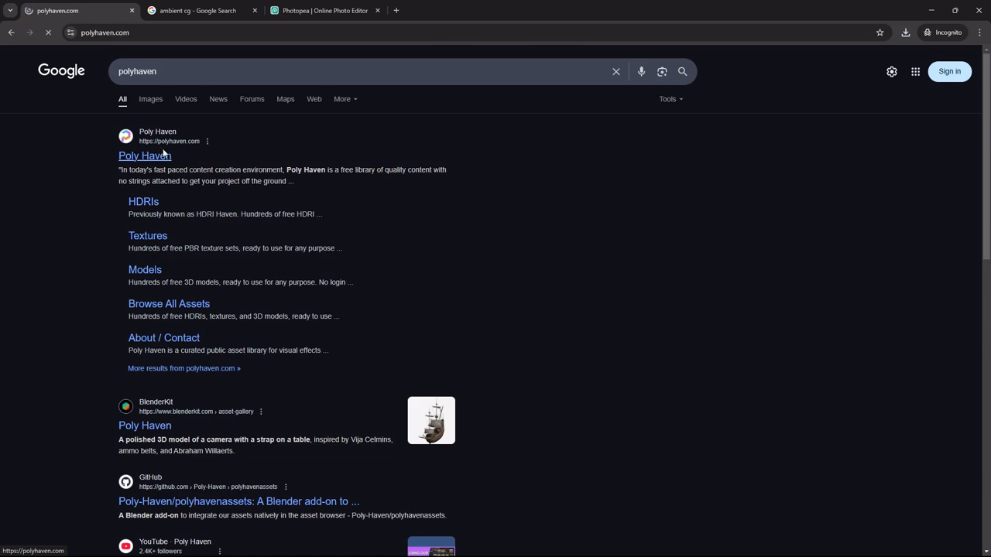
Open the ambientCG website from the ambient cg search results, go to its Materials library and consent to the data-use request.
left_click(206, 13)
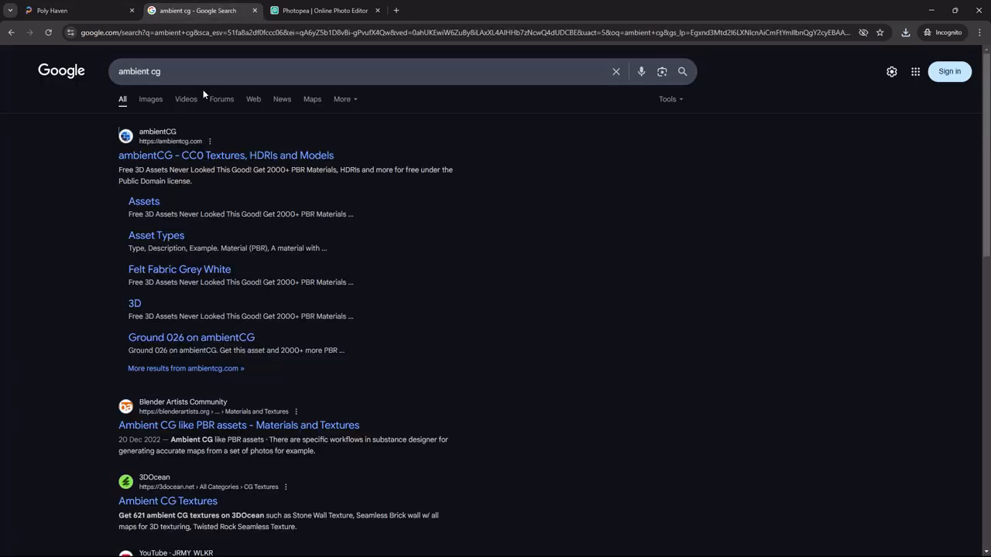
left_click(134, 157)
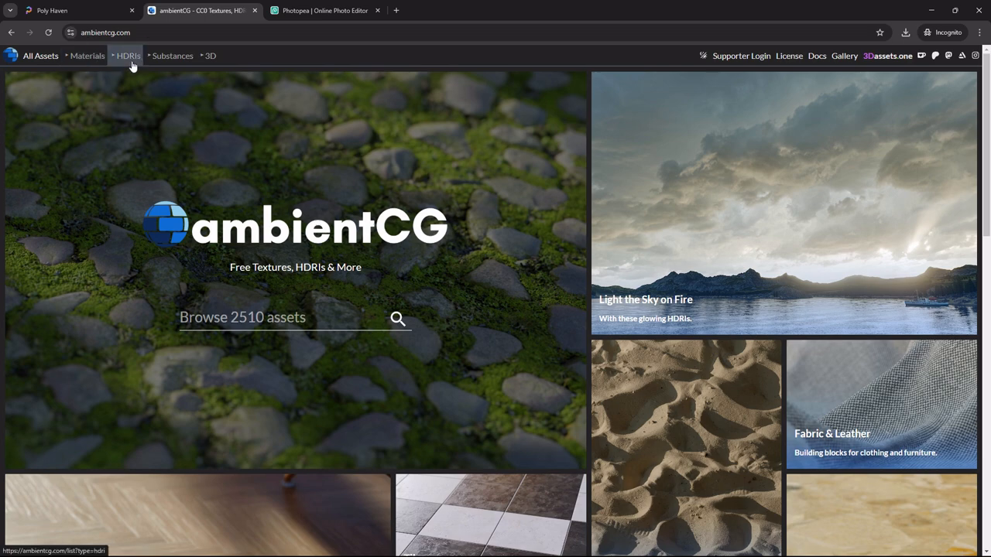
left_click(85, 57)
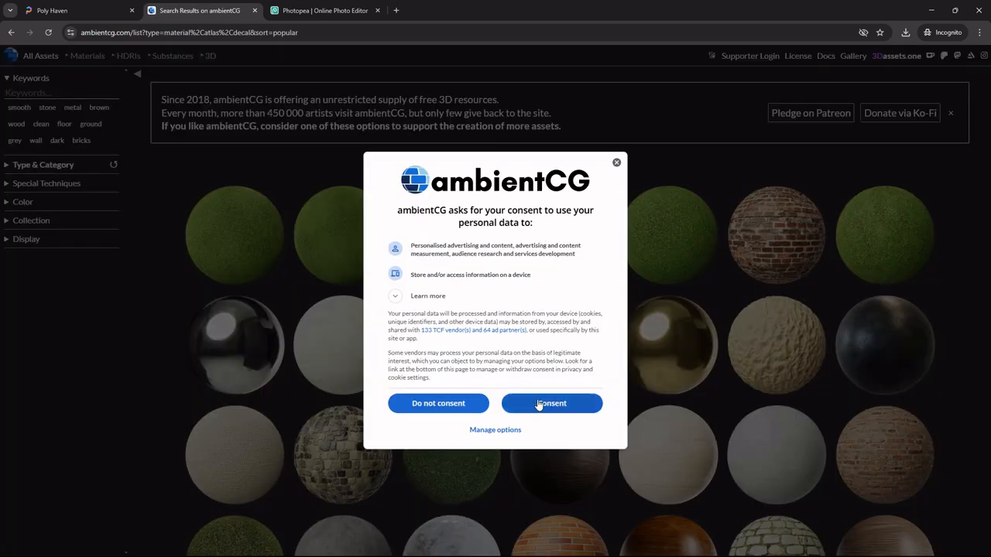
left_click(512, 401)
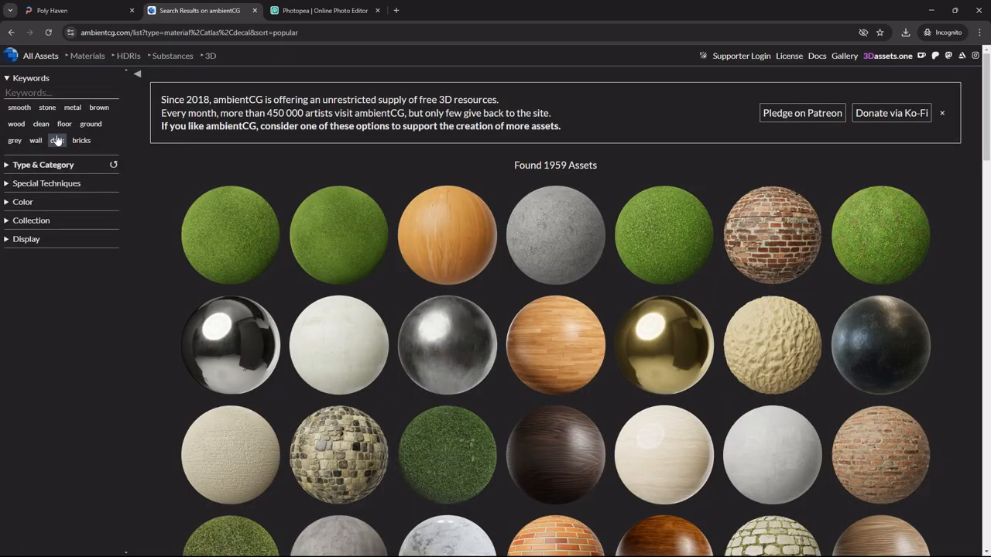
Filter the ambientCG materials by the wood keyword and open the Planks 039 texture.
left_click(16, 124)
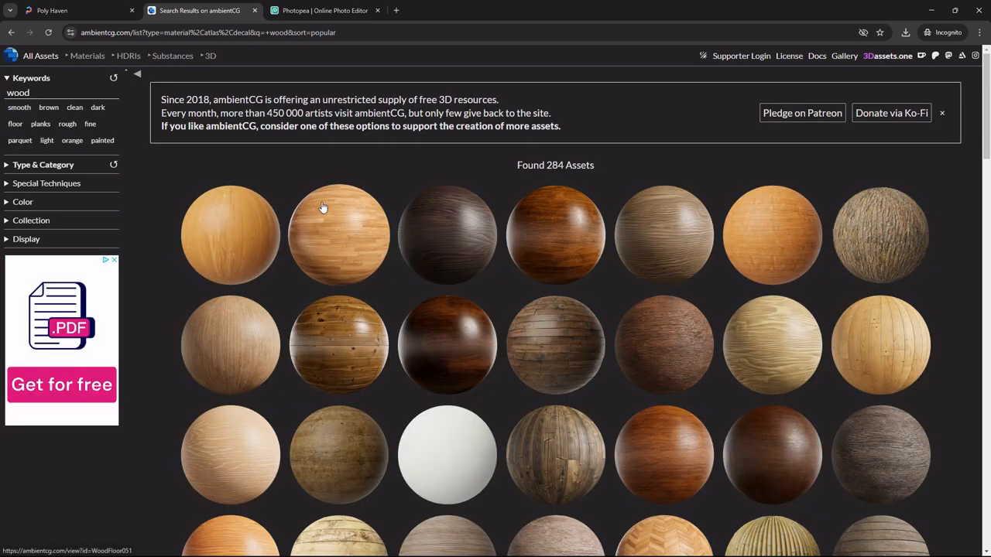
scroll(625, 322, "down", 3)
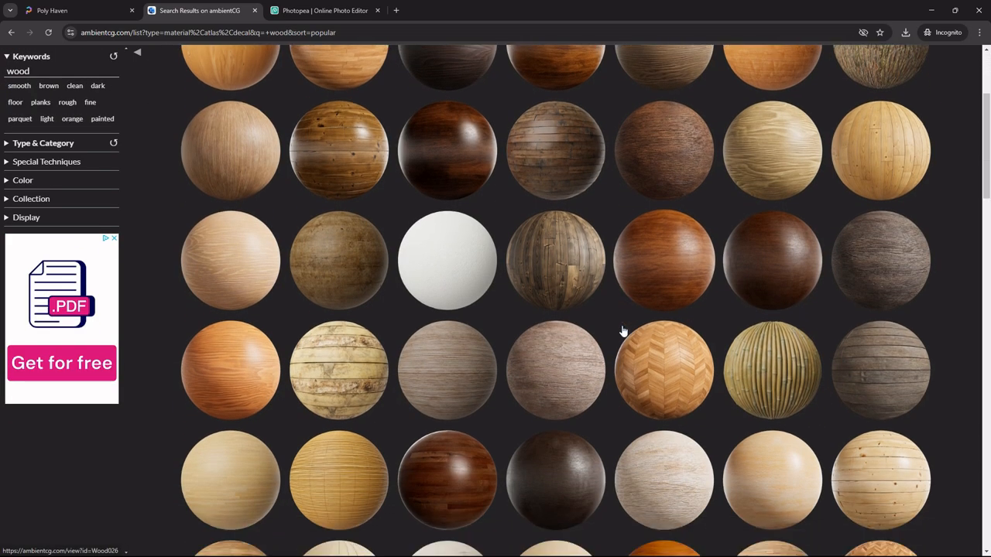
scroll(623, 332, "down", 1)
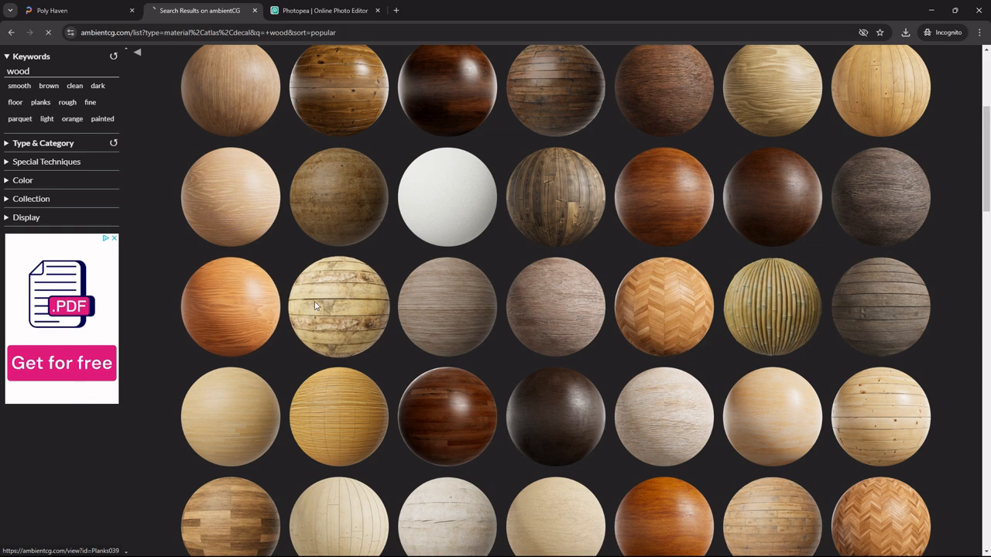
left_click(314, 301)
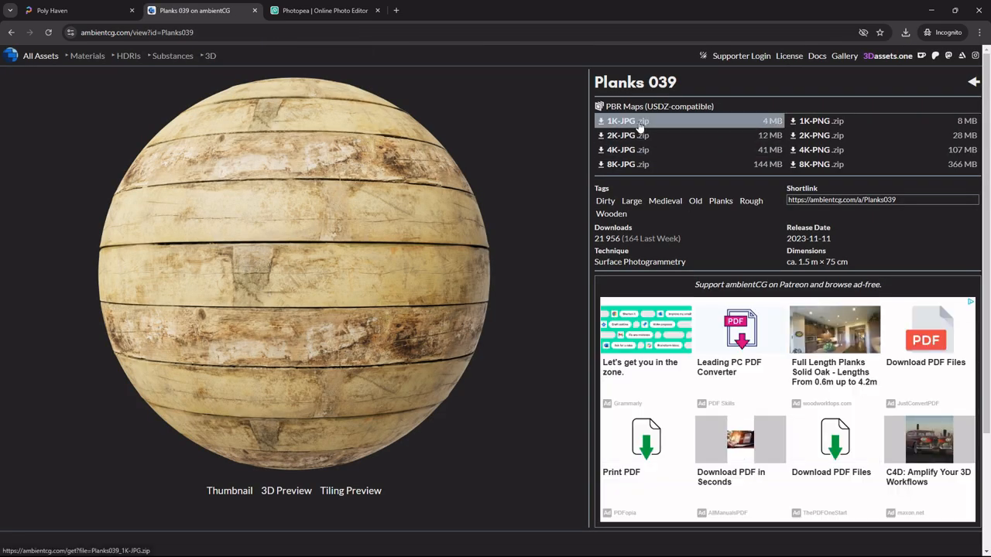
Download the 1K-JPG archive of Planks 039 into the textures folder inside Downloads.
left_click(623, 121)
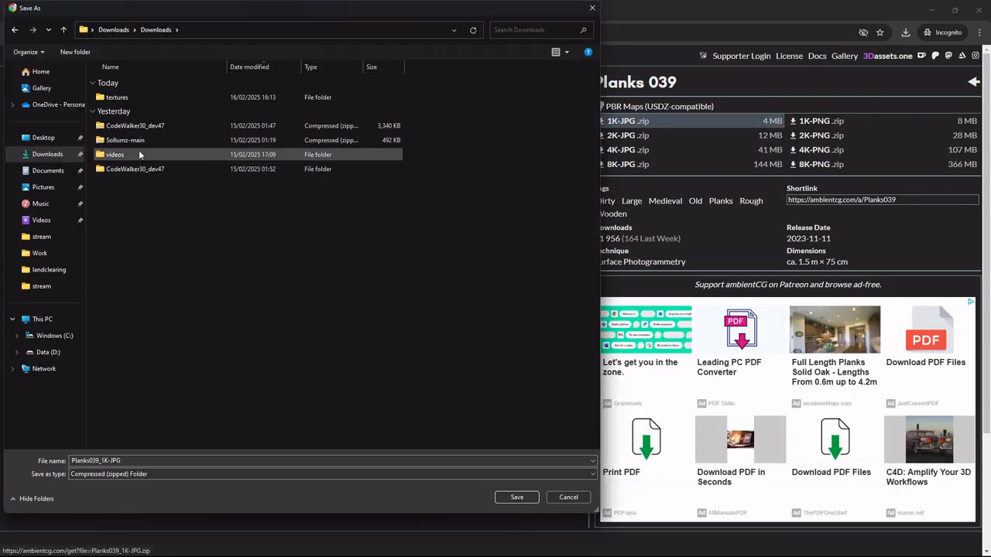
double_click(132, 99)
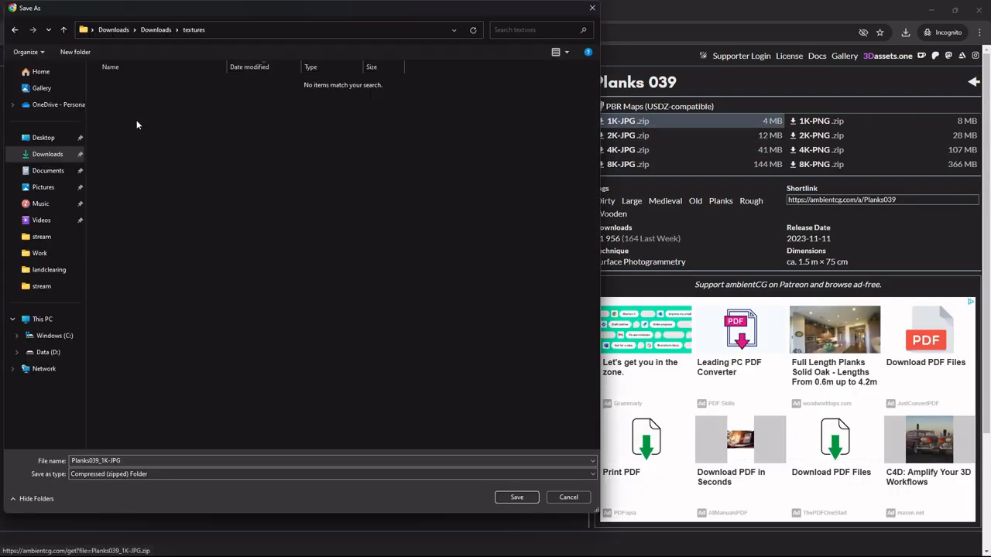
left_click(515, 498)
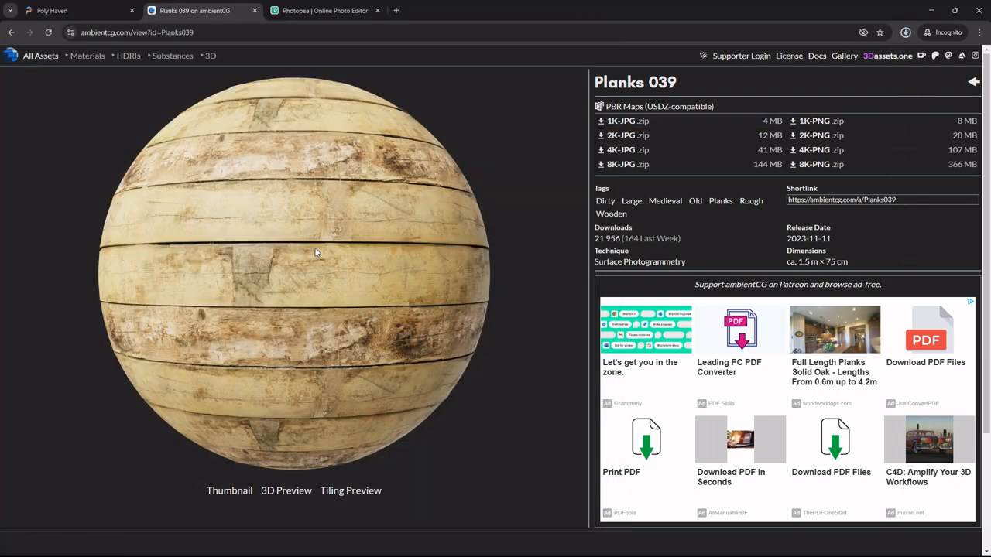
Return to Poly Haven and open the Wood category of its texture library.
left_click(105, 11)
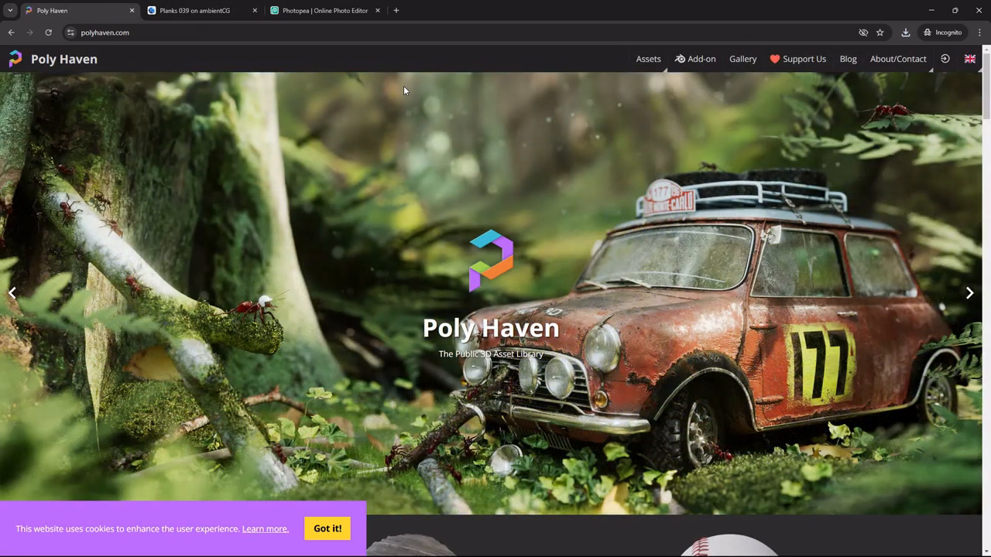
left_click(655, 63)
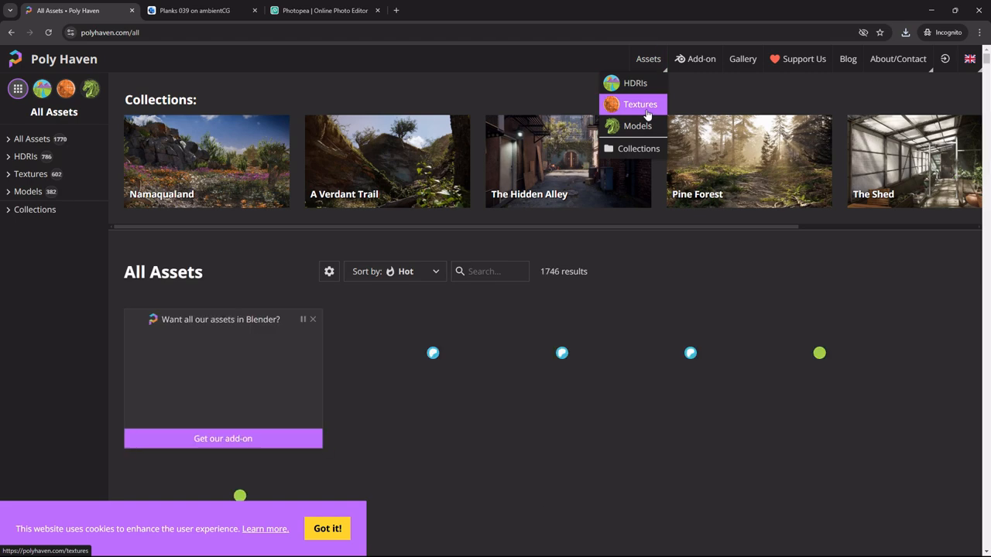
left_click(648, 113)
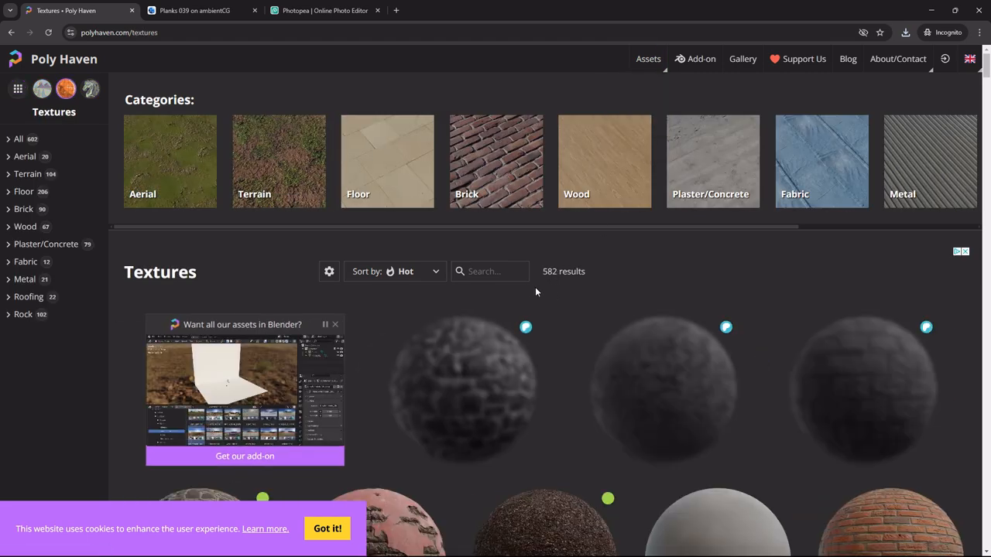
left_click(593, 188)
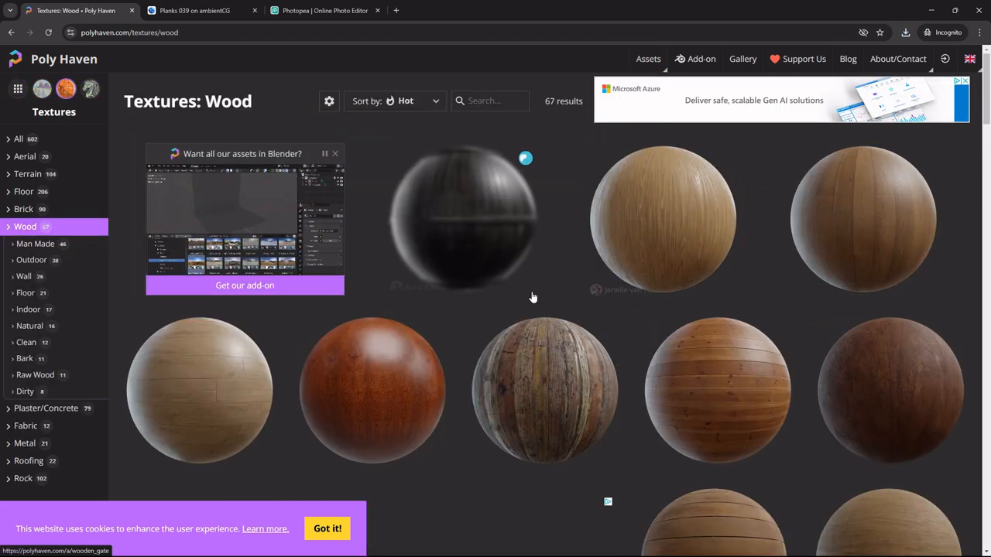
Find the Raw Plank Wall texture and download its 1K Blender archive into the textures folder.
scroll(537, 307, "down", 5)
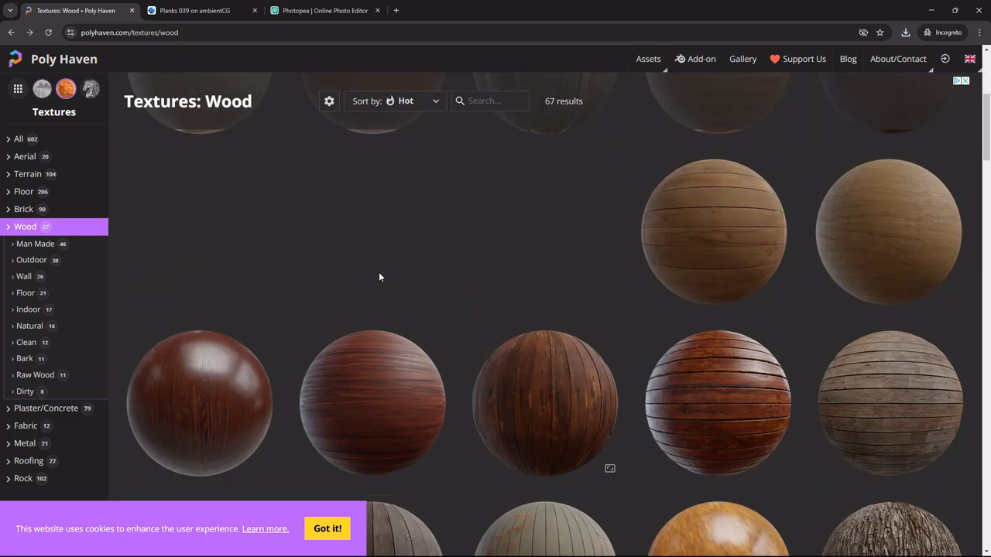
scroll(379, 276, "down", 5)
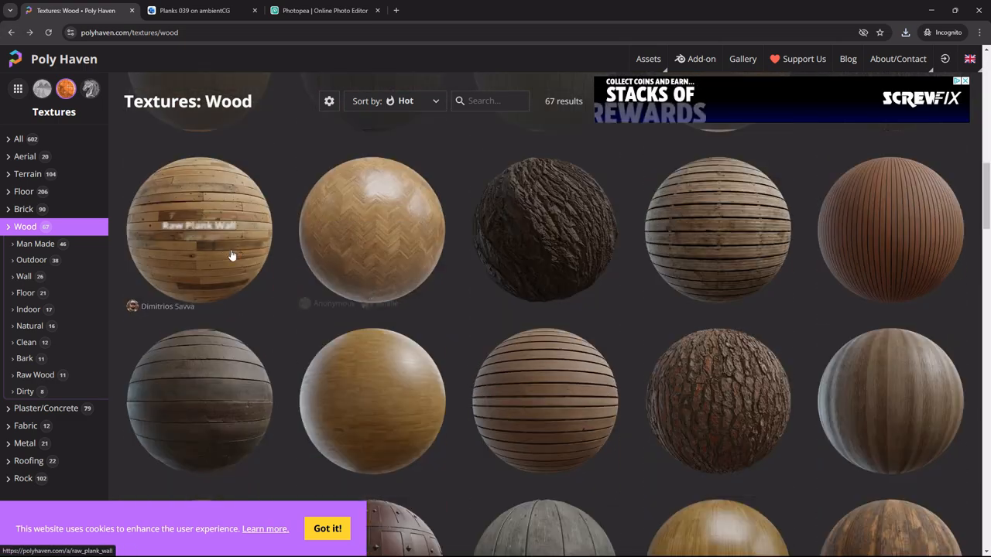
left_click(217, 244)
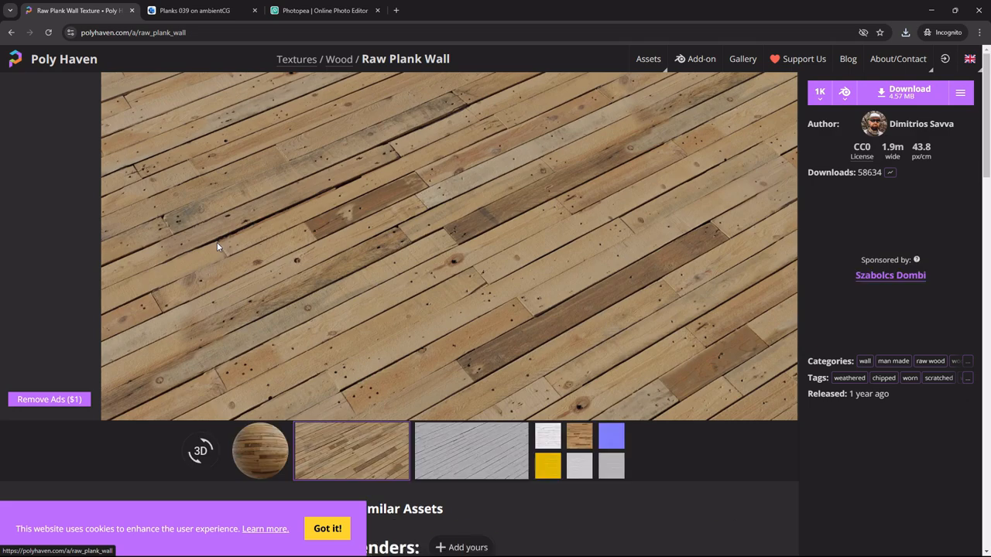
left_click(919, 102)
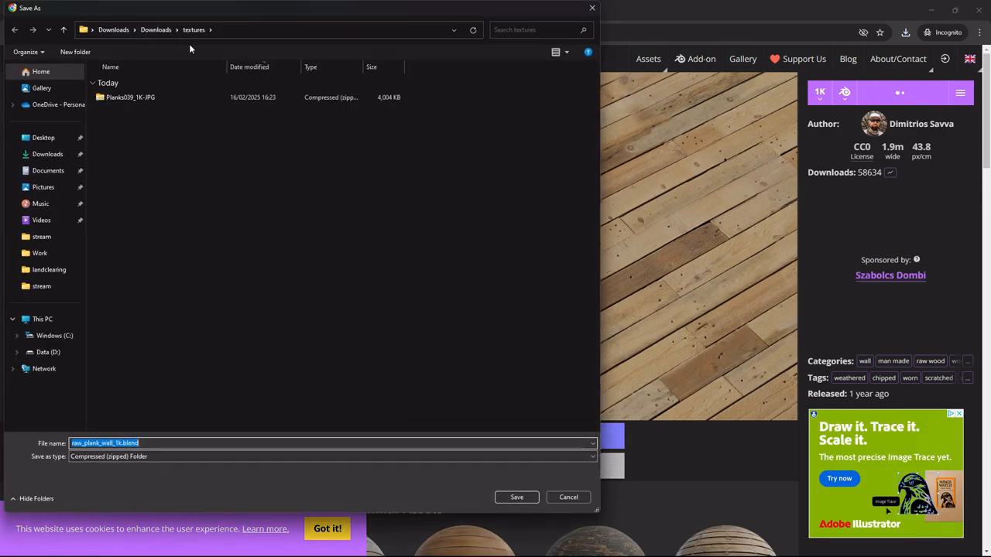
left_click(525, 500)
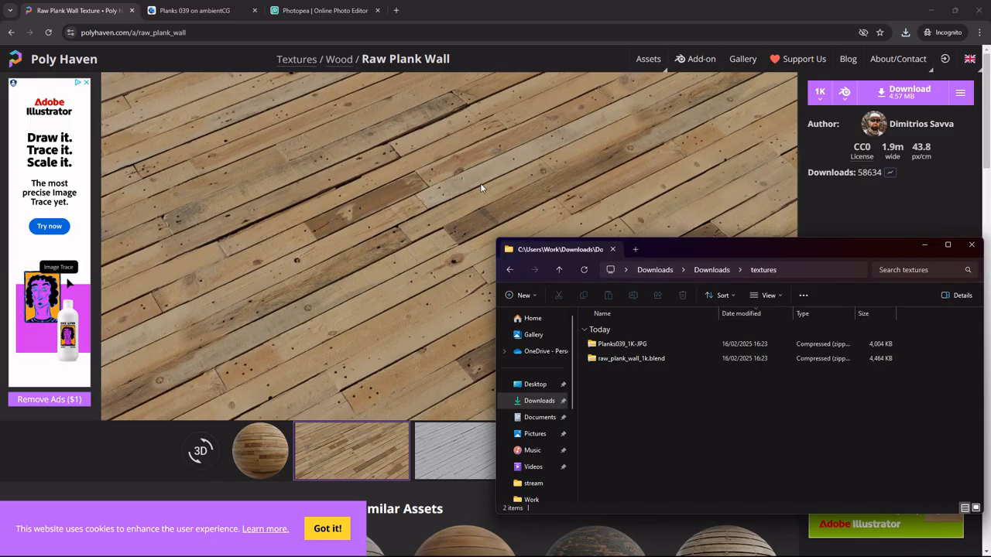
Extract the Planks039_1K-JPG archive within the textures folder.
left_click_drag(633, 382, 634, 328)
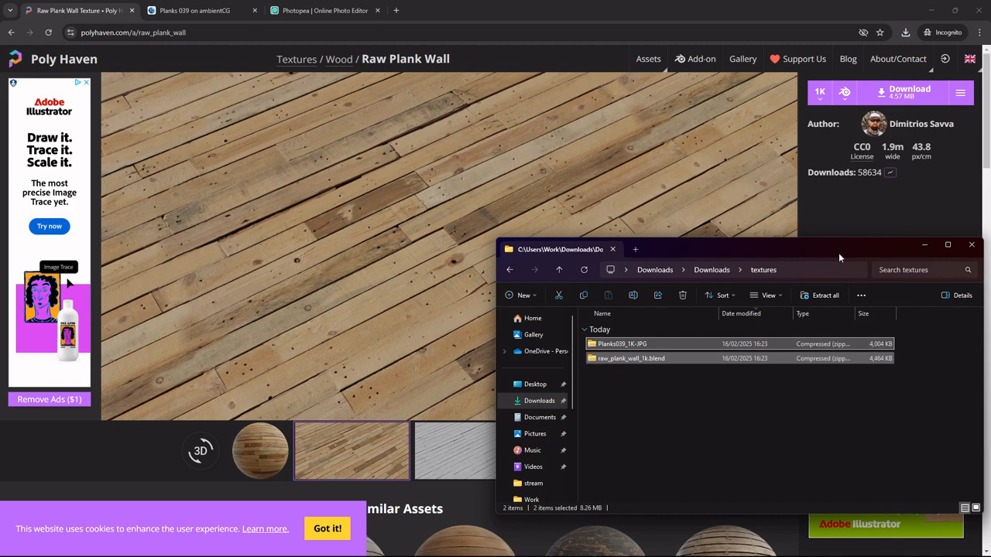
left_click_drag(803, 245, 479, 112)
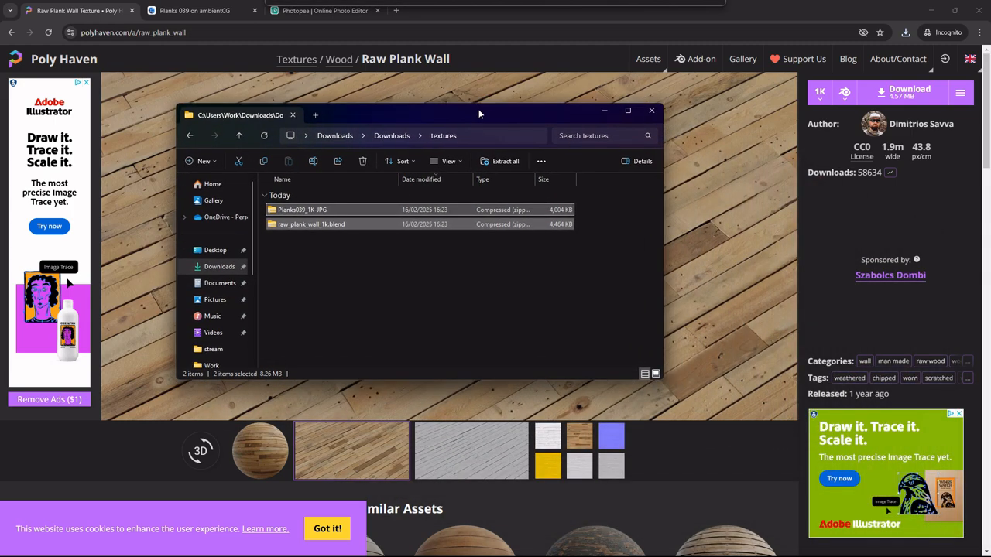
left_click(333, 273)
left_click_drag(333, 269, 285, 209)
left_click(293, 212)
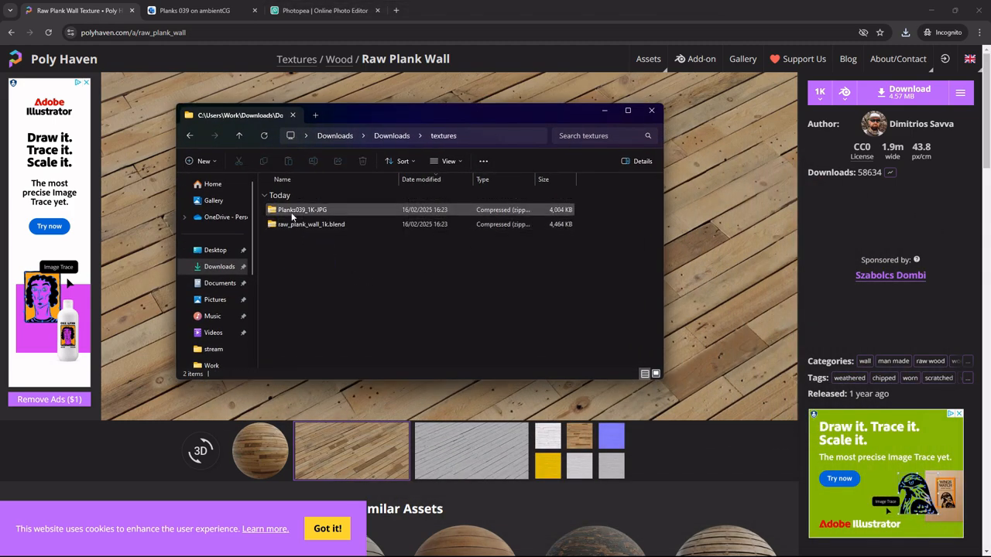
right_click(305, 211)
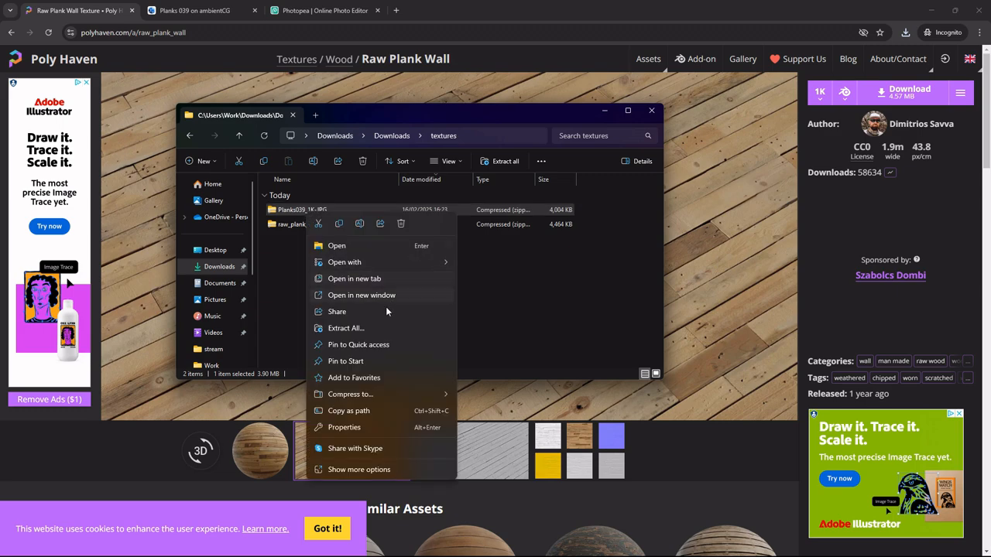
left_click(373, 327)
left_click(588, 383)
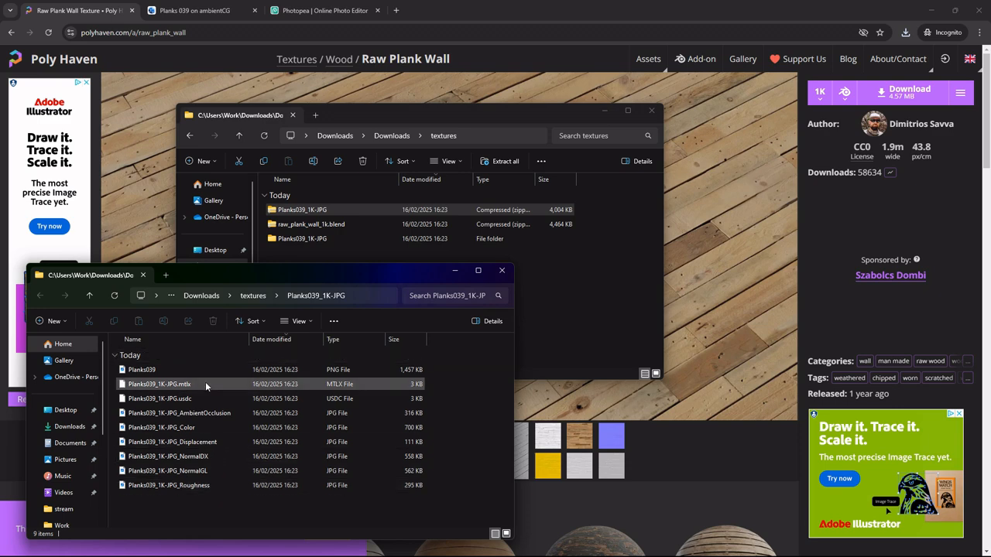
Copy the Planks039 Color, NormalDX and Roughness images into the main textures folder and close the extracted folder's window.
left_click(213, 485)
left_click(216, 460, "ctrl")
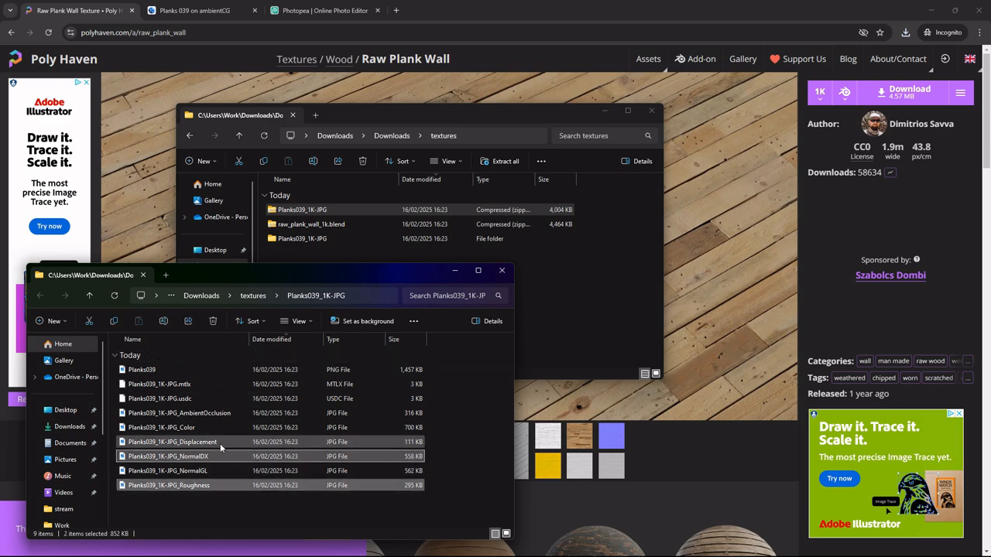
left_click(221, 431, "ctrl")
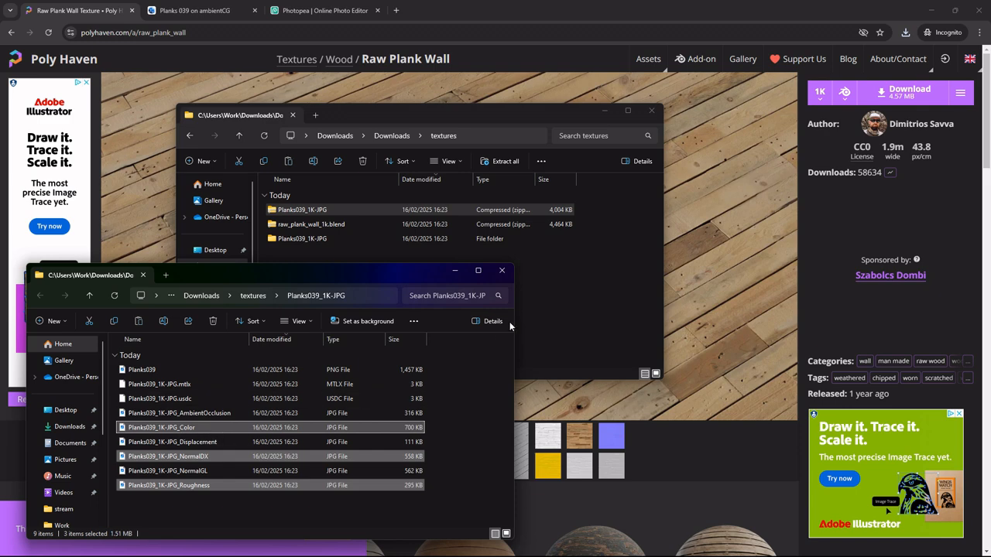
left_click(593, 295)
key("ctrl+v")
left_click(476, 508)
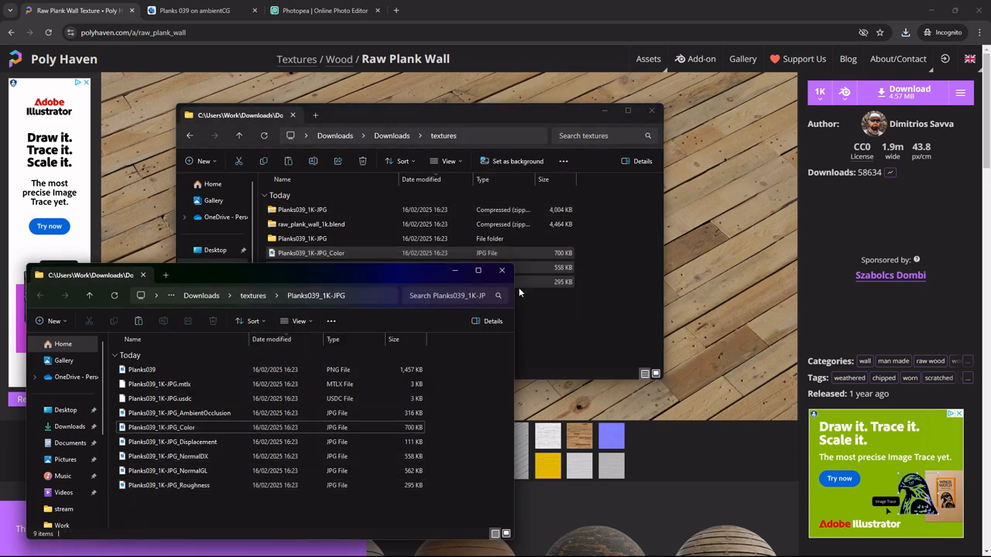
left_click(500, 271)
Extract the raw_plank_wall_1k.blend archive within the textures folder.
left_click(325, 226)
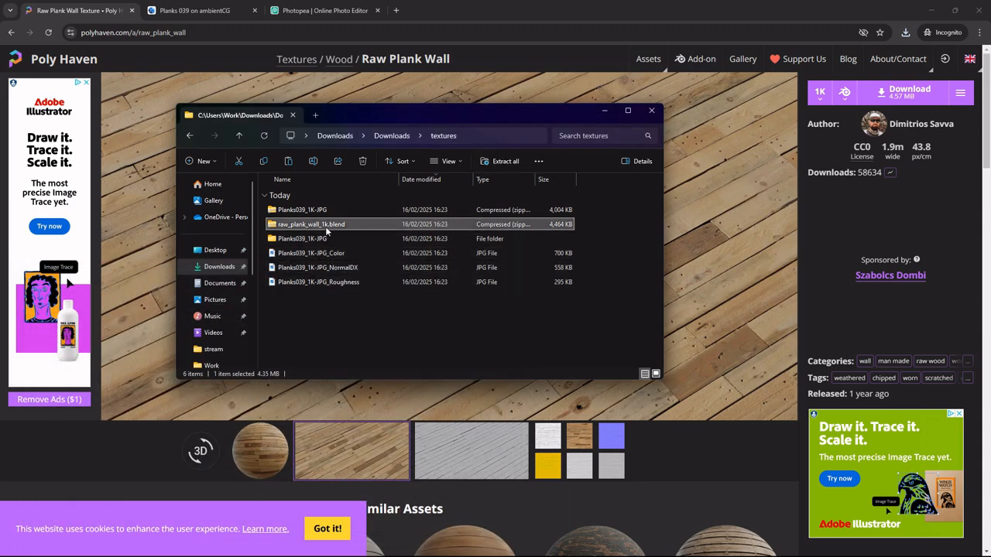
right_click(333, 226)
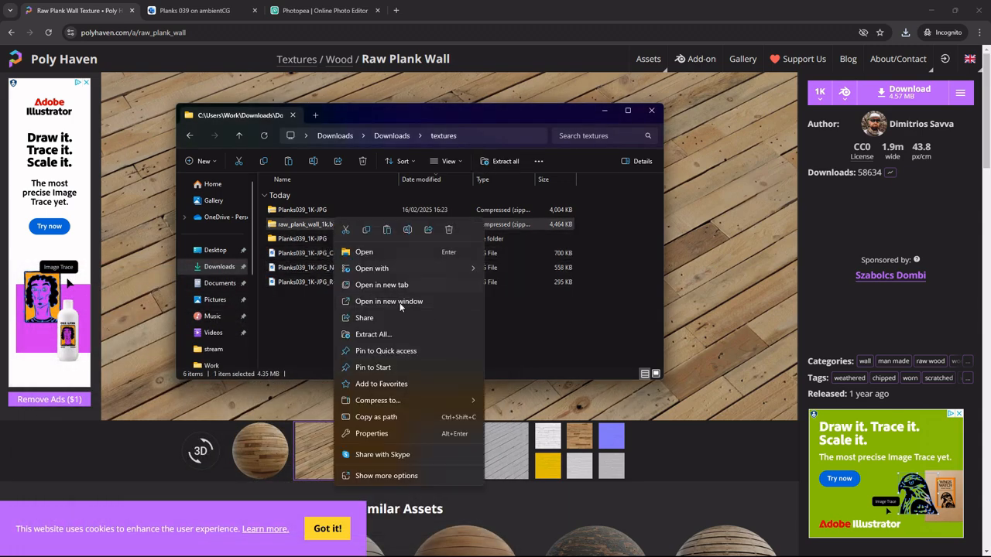
left_click(385, 334)
left_click(596, 388)
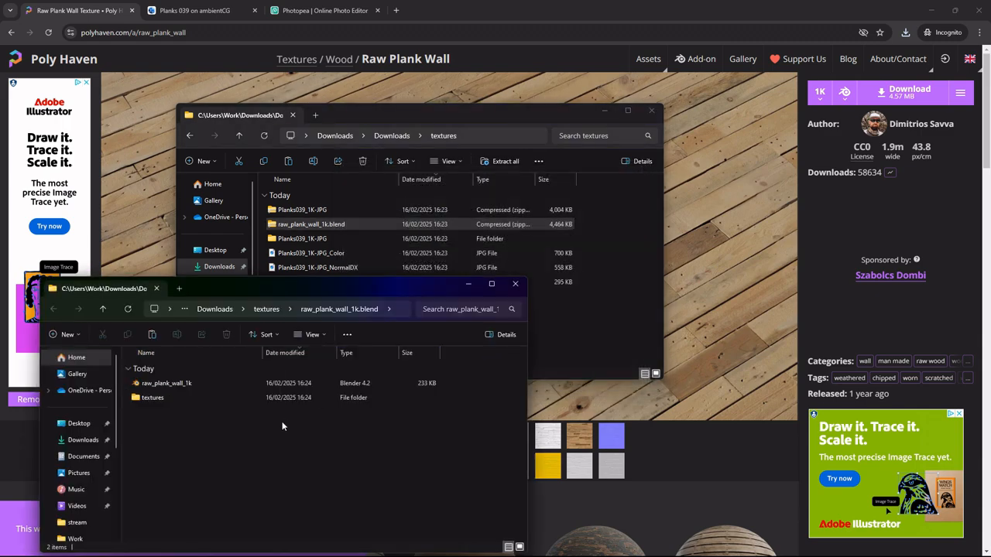
Copy the raw_plank_wall diff, nor_gl and rough images into the main textures folder and close the extracted folder's window.
double_click(172, 398)
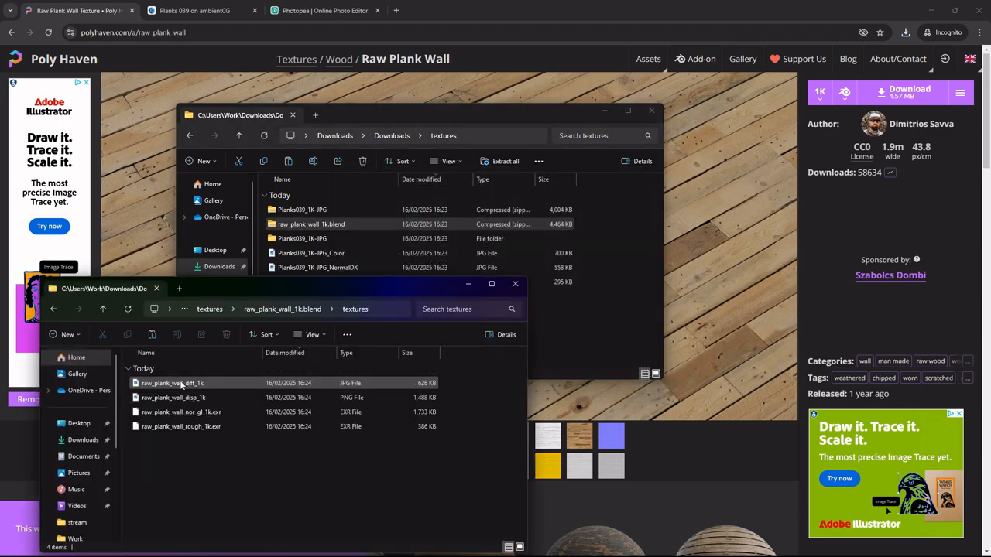
left_click(181, 384)
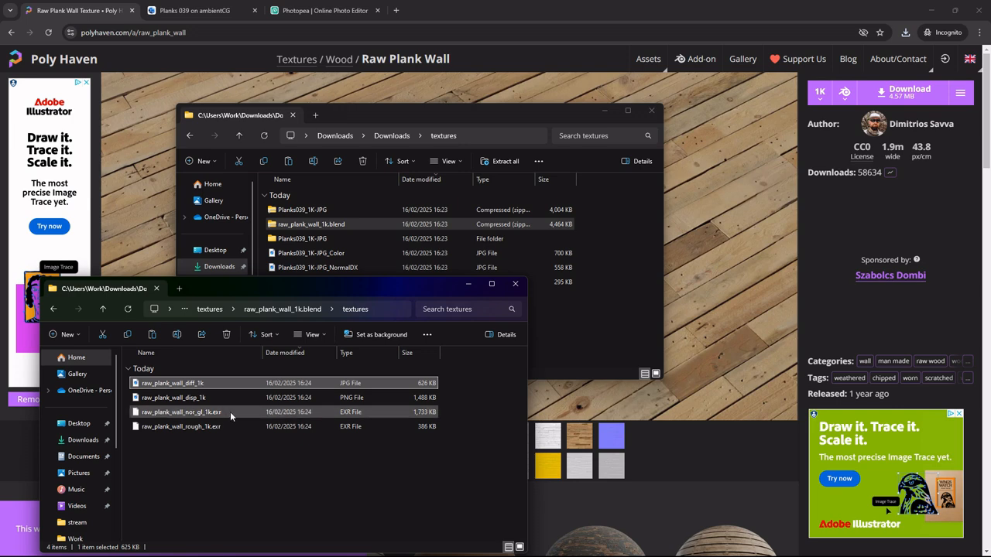
left_click(231, 412, "ctrl")
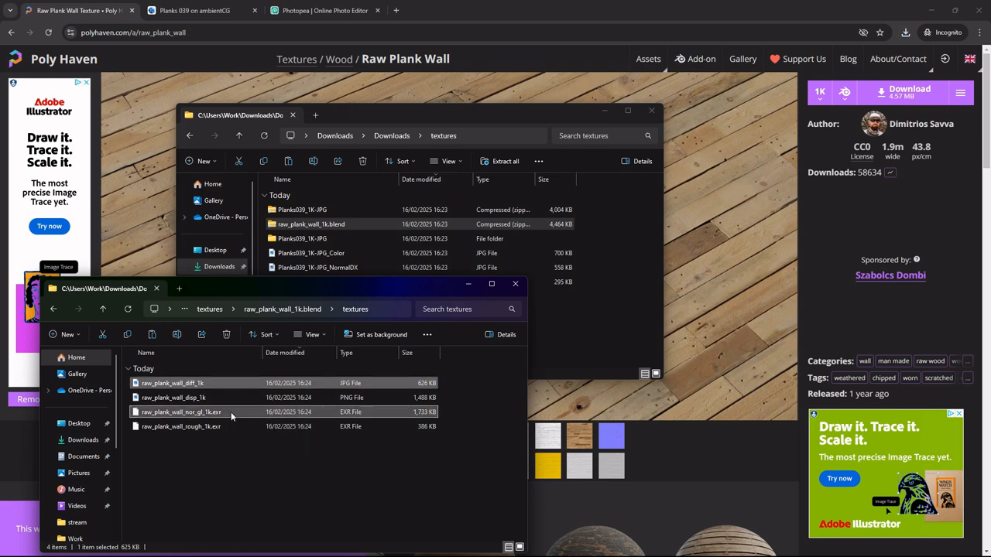
left_click(234, 425, "ctrl")
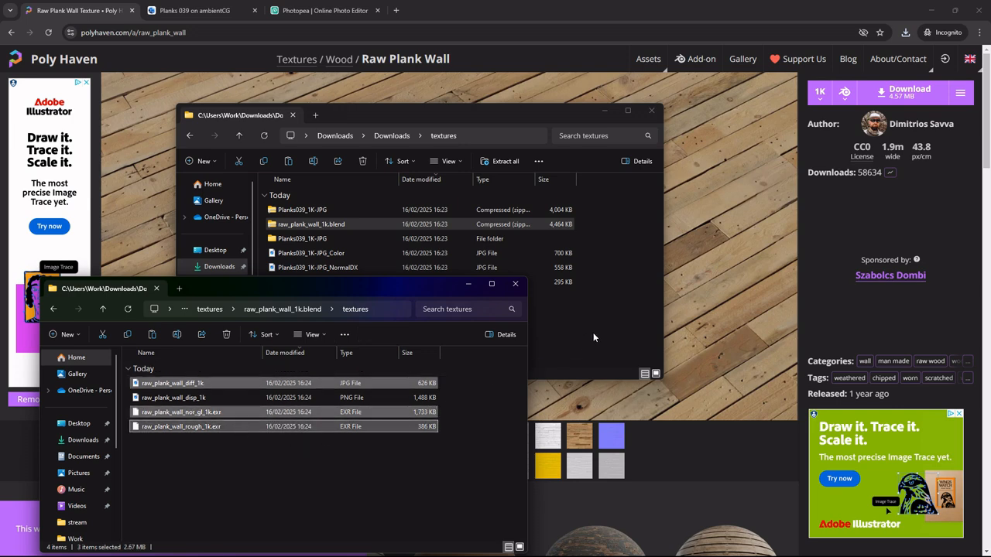
left_click(593, 338)
key("ctrl+v")
left_click(473, 367)
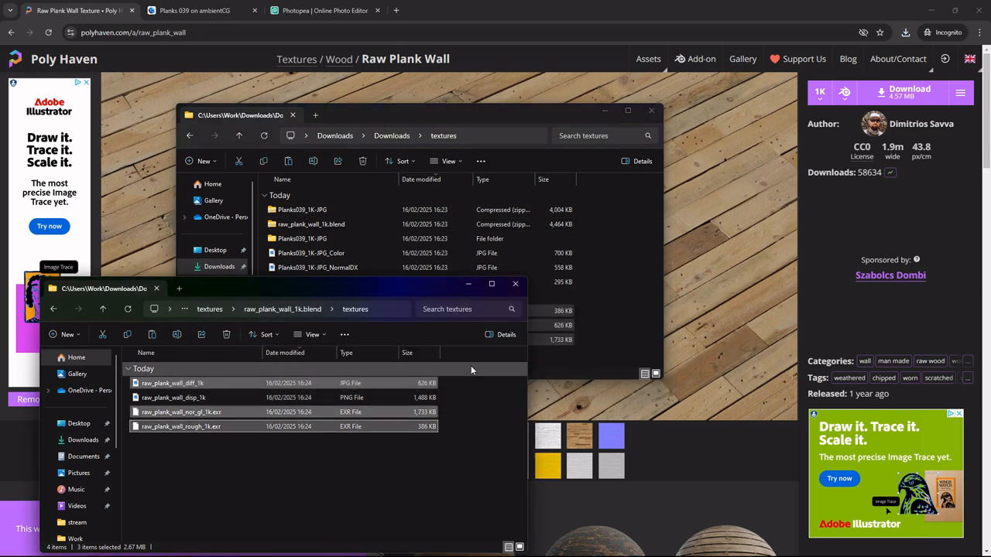
left_click(516, 284)
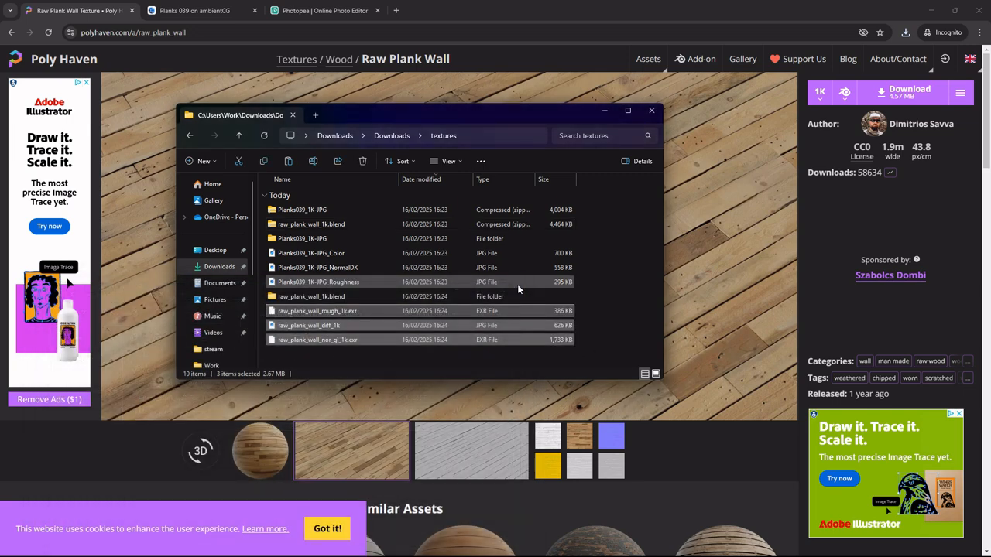
Delete both texture archives and both extracted folders from the textures folder, keeping only the image files.
left_click(421, 359)
left_click(350, 296)
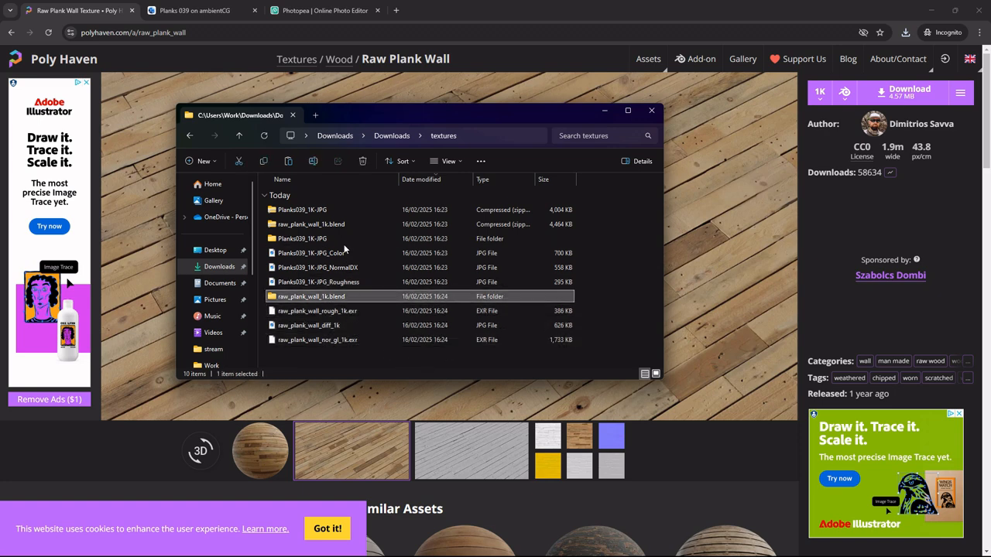
left_click(343, 238, "ctrl")
left_click(343, 223, "ctrl")
left_click(344, 210, "ctrl")
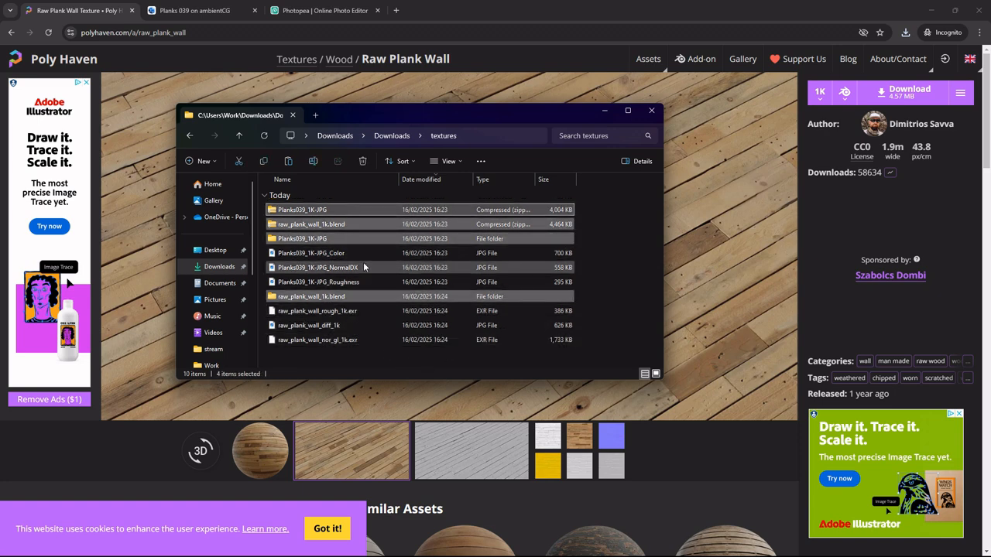
key("Delete")
Open all six plank texture images from the textures folder in Photopea.
left_click_drag(325, 341, 330, 236)
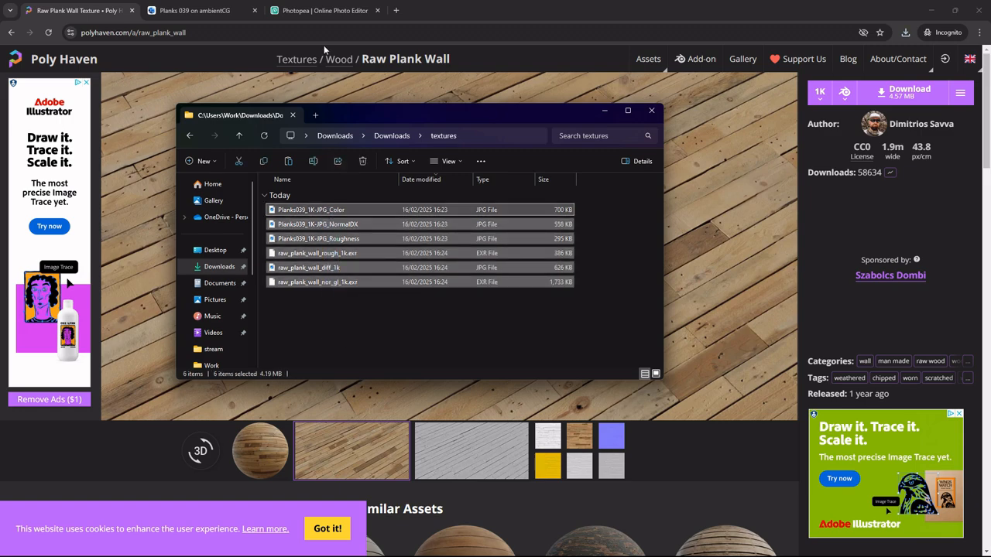
left_click(314, 10)
key("alt+Tab")
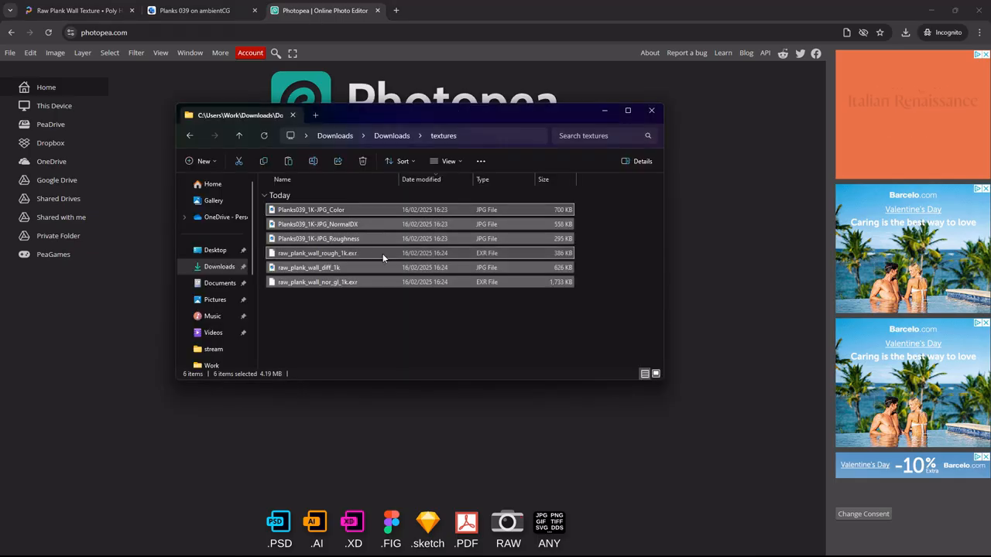
left_click_drag(347, 253, 741, 376)
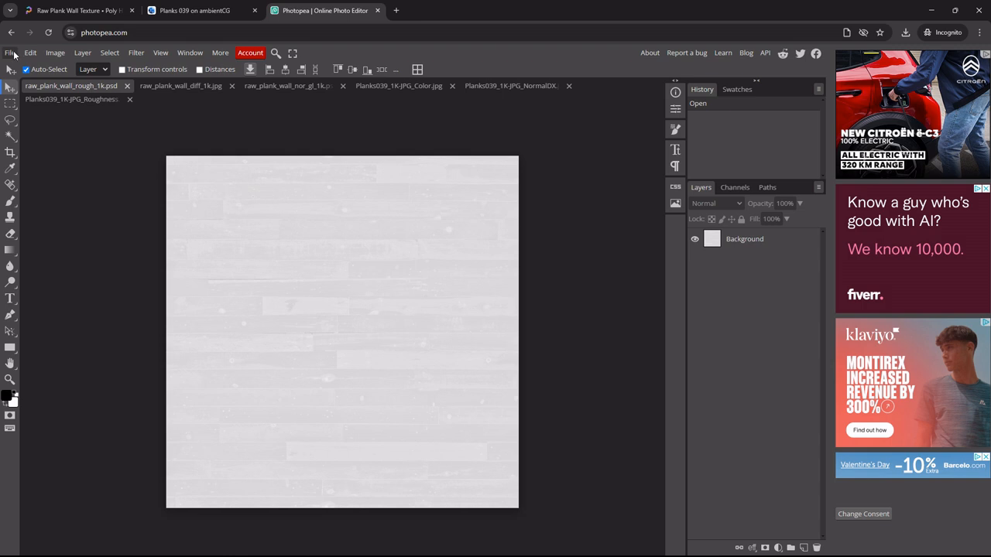
Start exporting raw_plank_wall_rough_1k as a 1024 × 1024 DDS with BC1 compression and mipmaps.
left_click(12, 53)
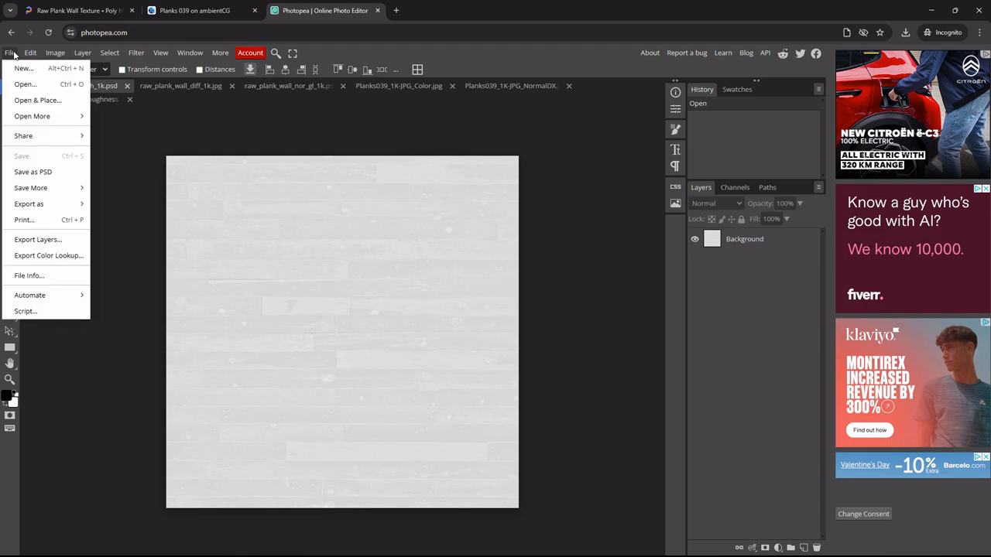
mouse_move(68, 203)
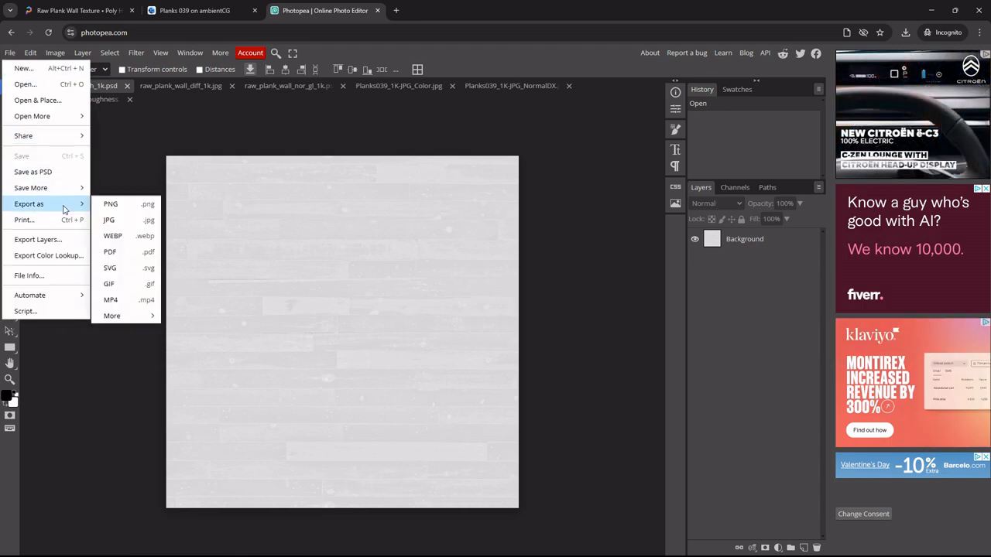
mouse_move(132, 315)
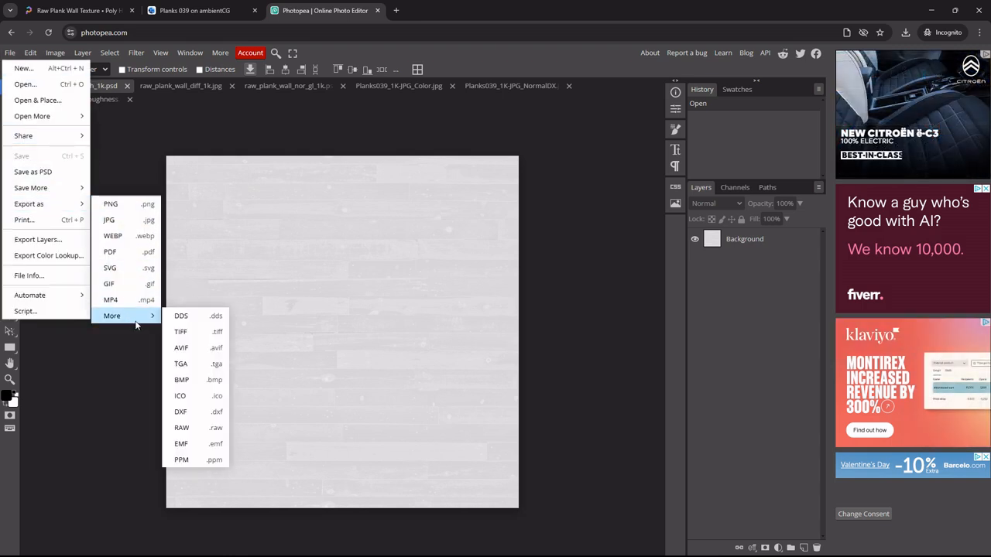
left_click(194, 316)
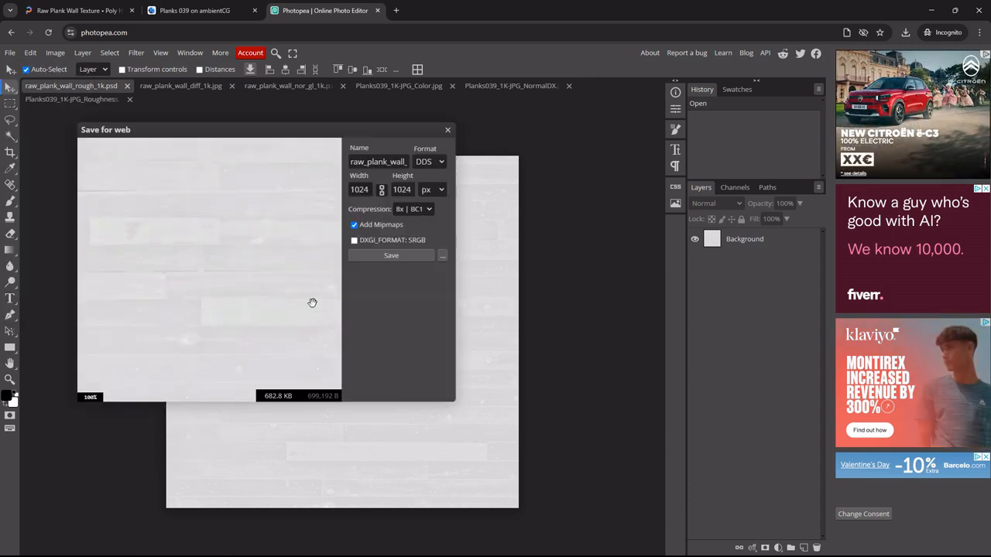
left_click(385, 256)
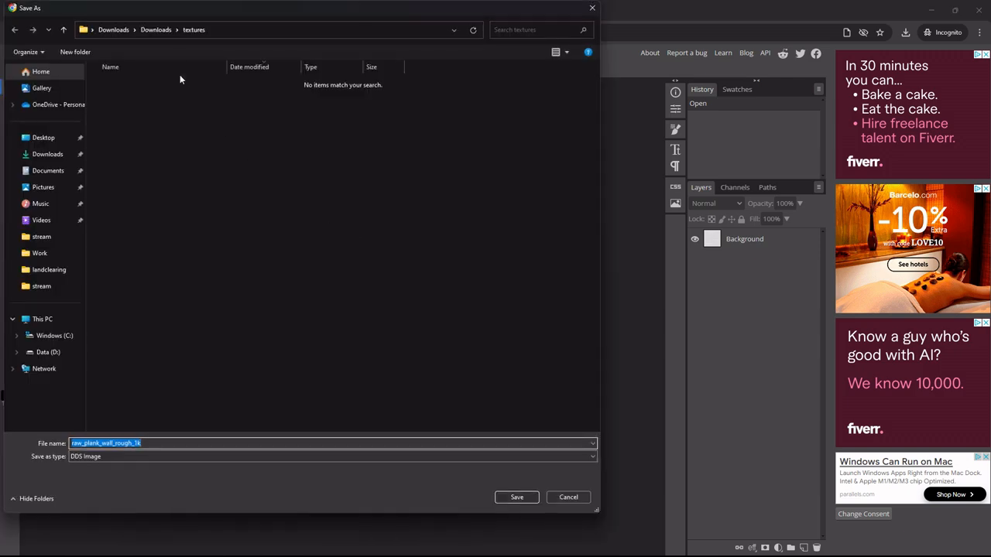
Create a folder named dds inside textures, save raw_plank_wall_rough_1k there as a DDS image and close its document.
right_click(226, 165)
mouse_move(280, 275)
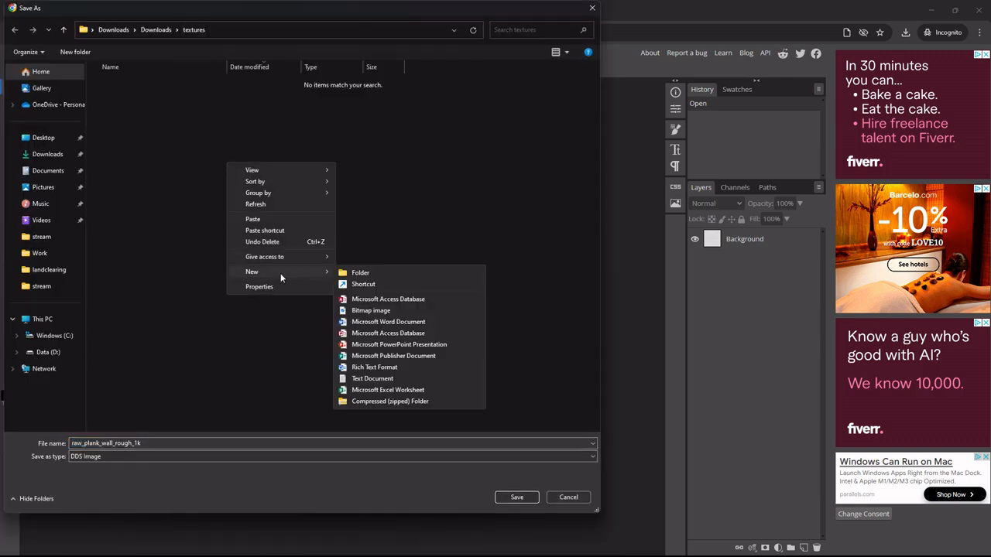
left_click(363, 273)
type("dd")
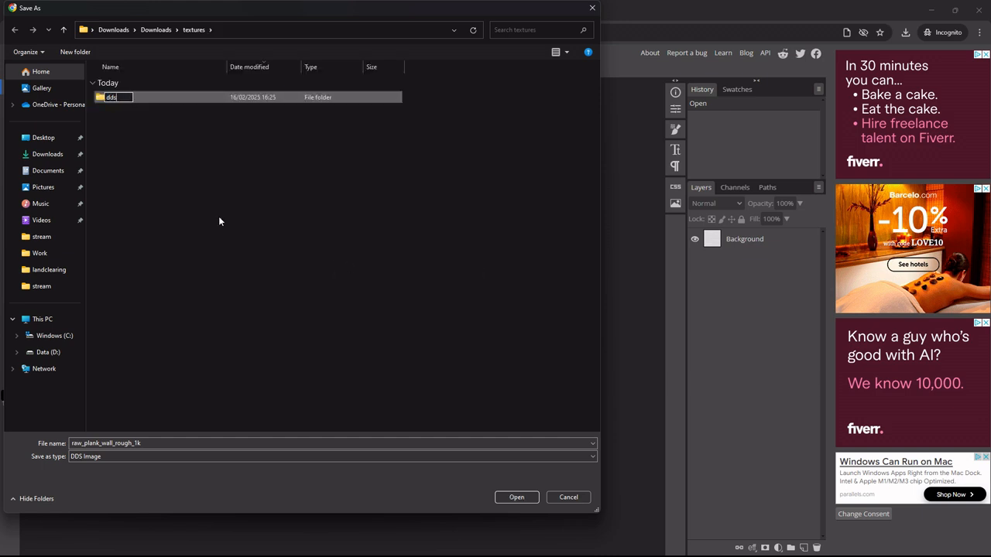
type("s")
key("Return")
double_click(120, 96)
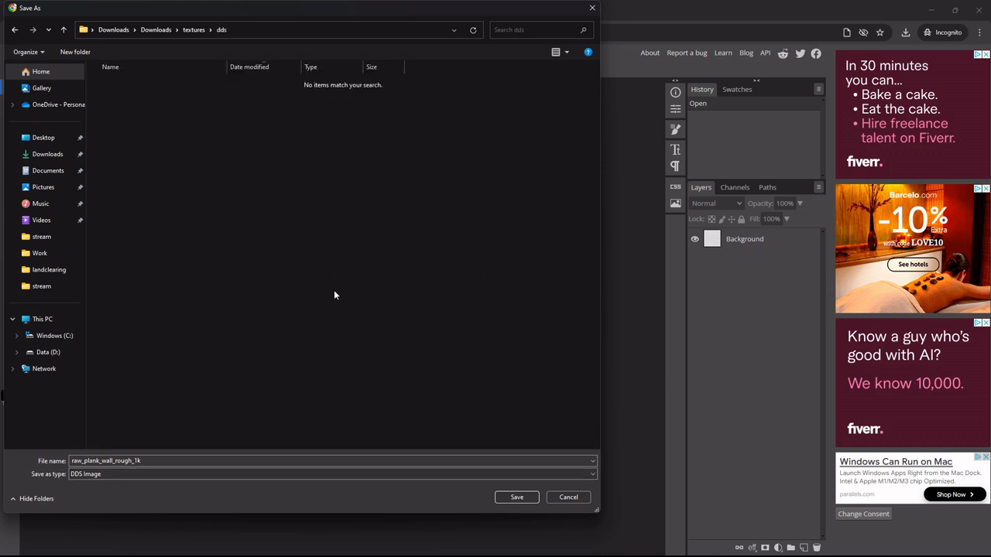
left_click(516, 497)
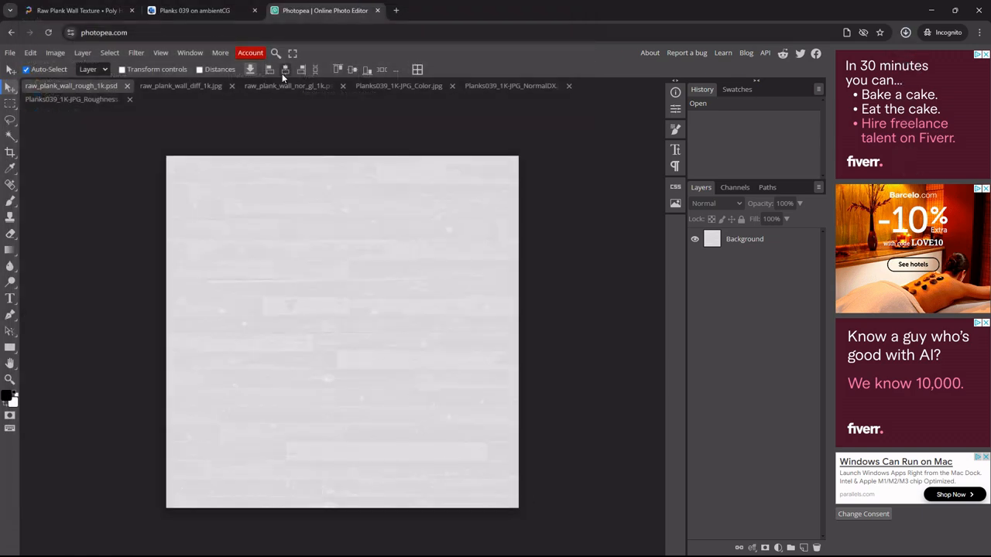
left_click(127, 86)
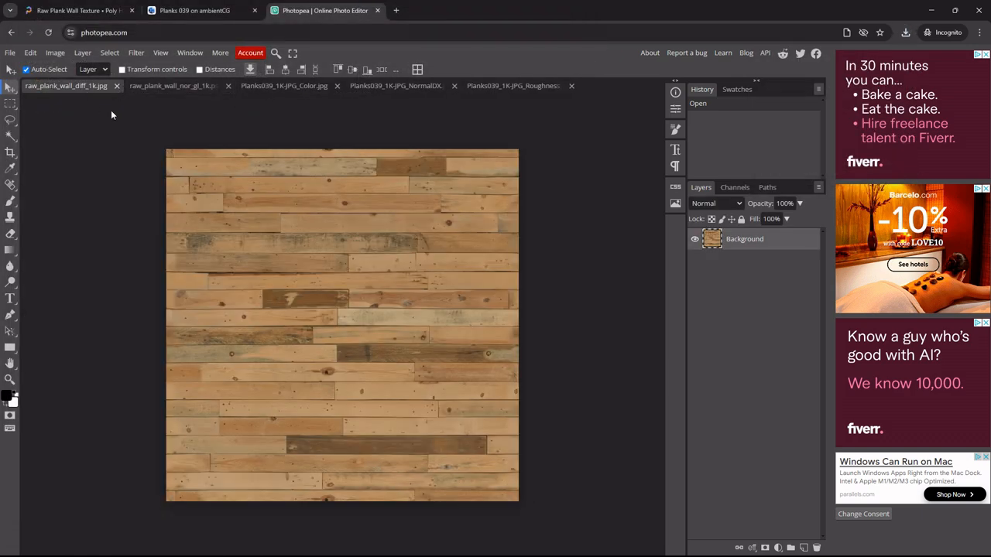
Export raw_plank_wall_diff_1k as a DDS image with mipmaps into the dds folder and close its document.
left_click(10, 53)
mouse_move(45, 205)
mouse_move(116, 316)
left_click(190, 316)
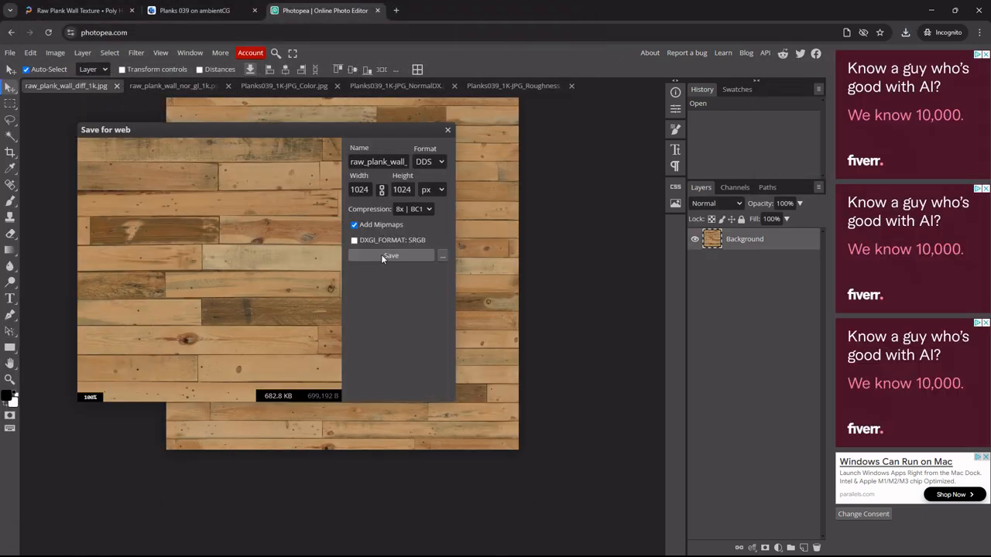
left_click(390, 256)
left_click(516, 498)
left_click(116, 85)
Export raw_plank_wall_nor_gl_1k as a DDS image into the dds folder and close its document.
left_click(10, 53)
mouse_move(45, 199)
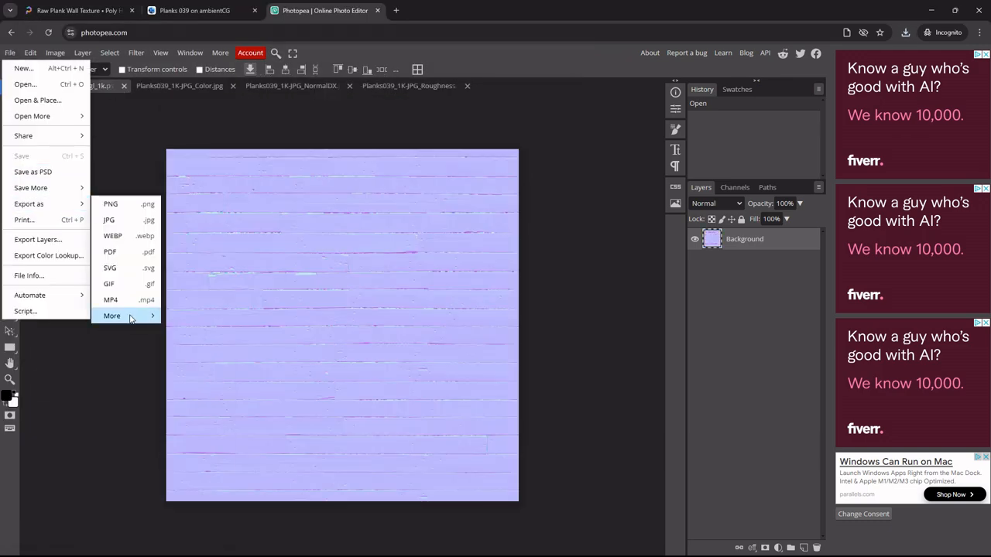
mouse_move(124, 316)
left_click(190, 317)
left_click(391, 256)
left_click(516, 498)
left_click(117, 85)
Export Planks039_1K-JPG_Color as a DDS image into the dds folder and close its document.
left_click(10, 53)
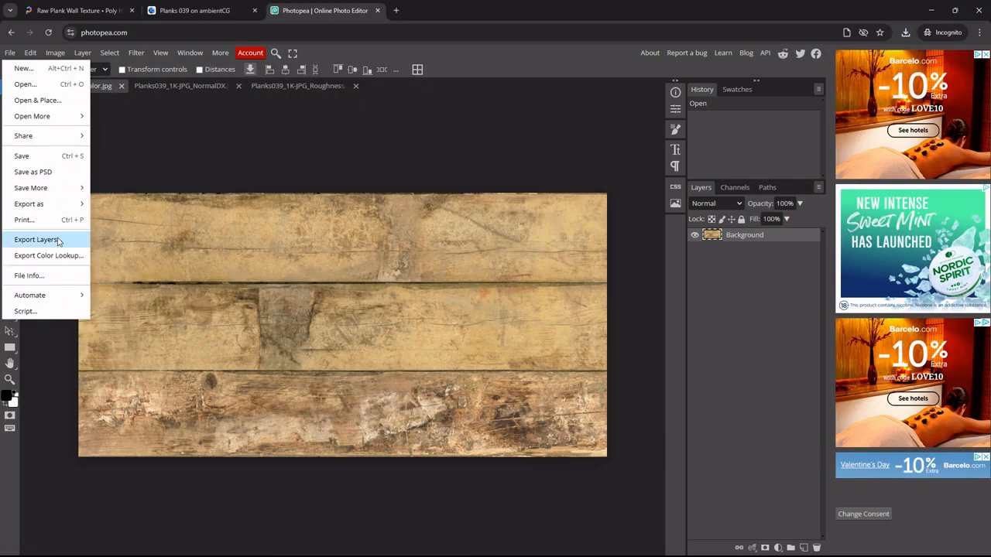
mouse_move(45, 199)
mouse_move(124, 315)
left_click(190, 316)
left_click(391, 256)
left_click(516, 498)
left_click(121, 85)
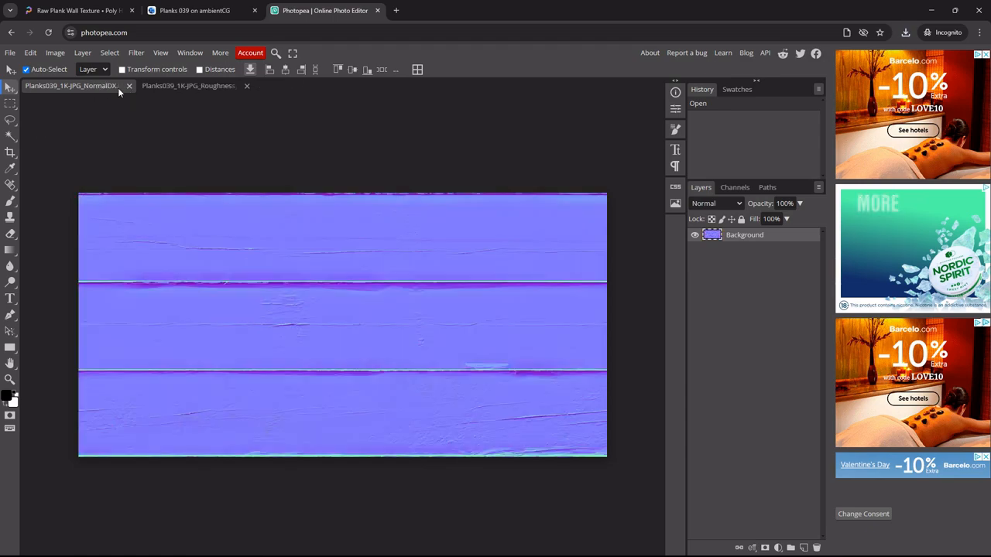
Export Planks039_1K-JPG_NormalDX as a DDS image into the dds folder and close its document.
left_click(10, 52)
mouse_move(45, 203)
mouse_move(116, 316)
left_click(190, 317)
left_click(391, 256)
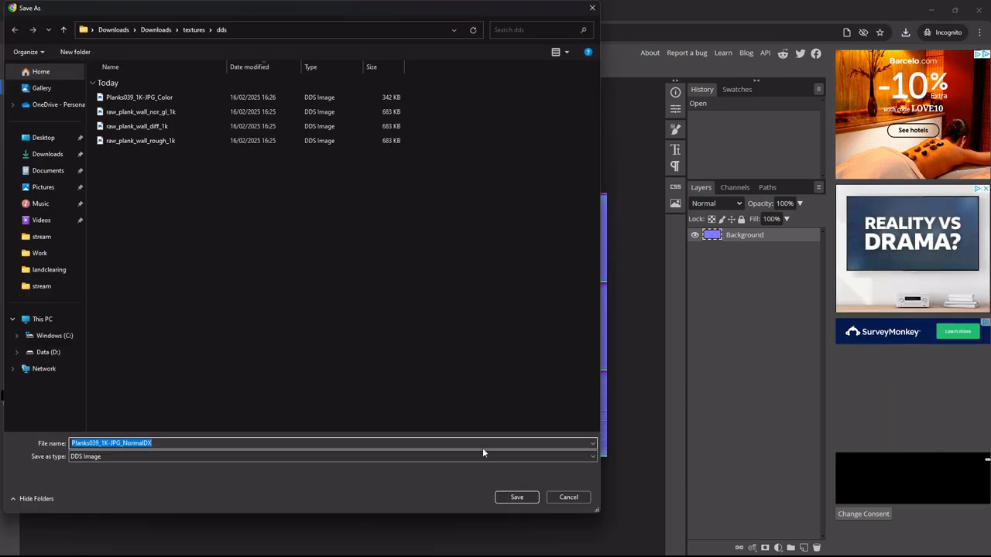
left_click(517, 498)
left_click(129, 85)
Export Planks039_1K-JPG_Roughness as a DDS image into the dds folder and close its document.
left_click(10, 53)
mouse_move(45, 204)
mouse_move(116, 316)
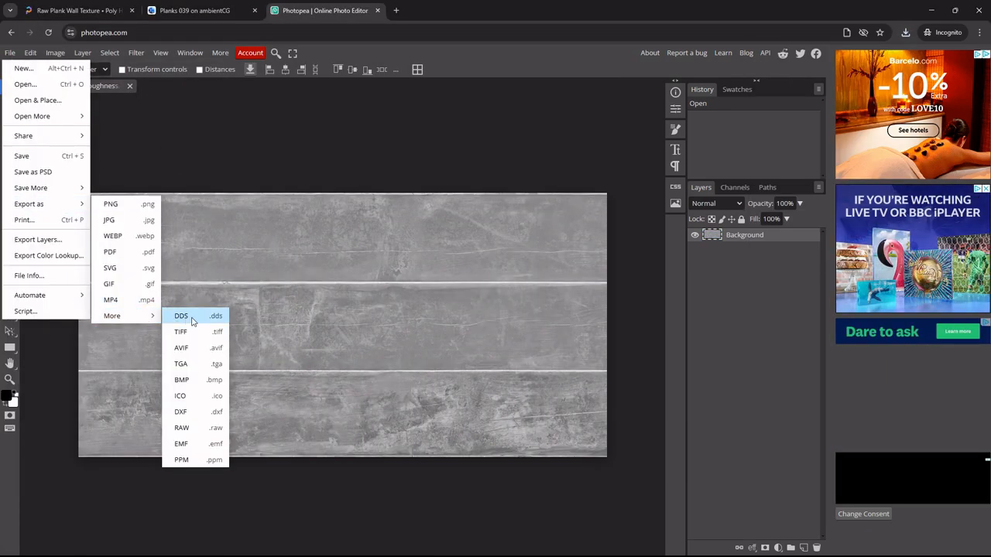
left_click(190, 317)
left_click(391, 256)
left_click(517, 494)
left_click(130, 85)
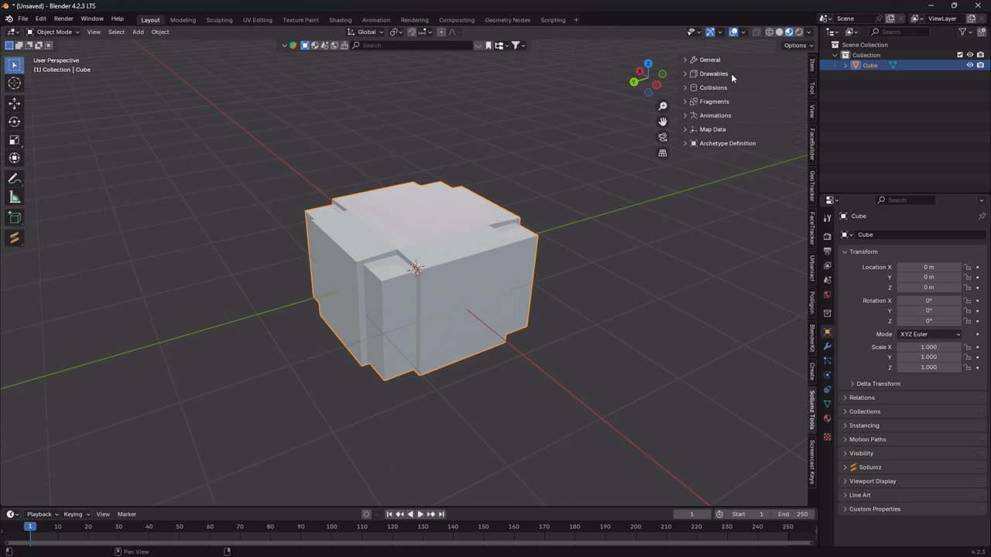
In Blender, add two NORMAL SPEC shader materials to the cube with Sollumz's Shader Tools.
left_click(731, 73)
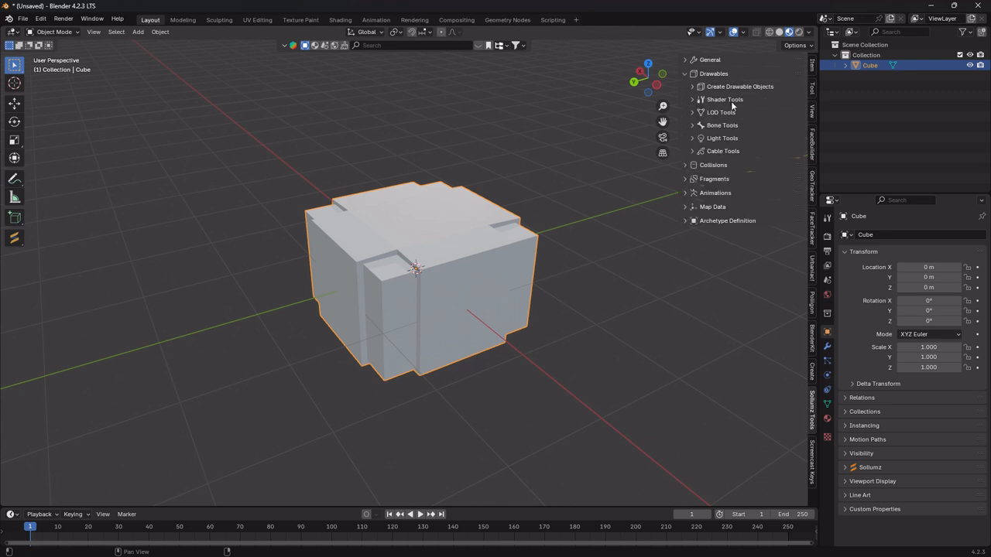
left_click(730, 100)
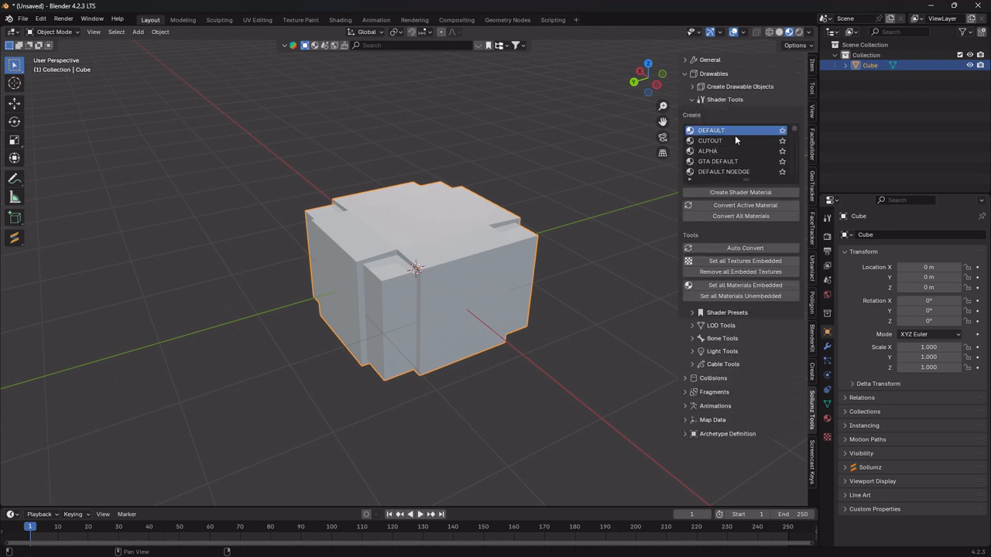
scroll(726, 144, "down", 1)
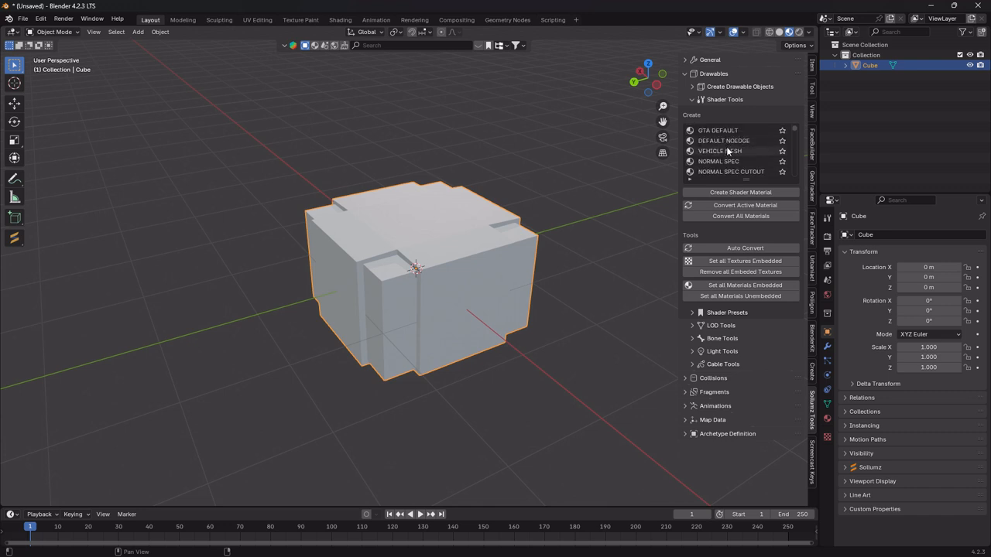
scroll(727, 151, "down", 3)
left_click(708, 151)
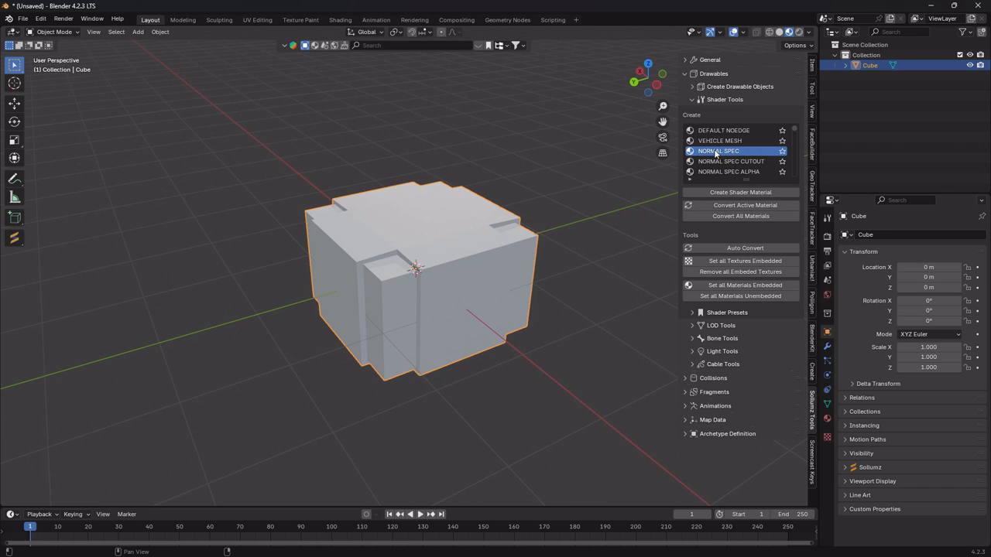
left_click(736, 193)
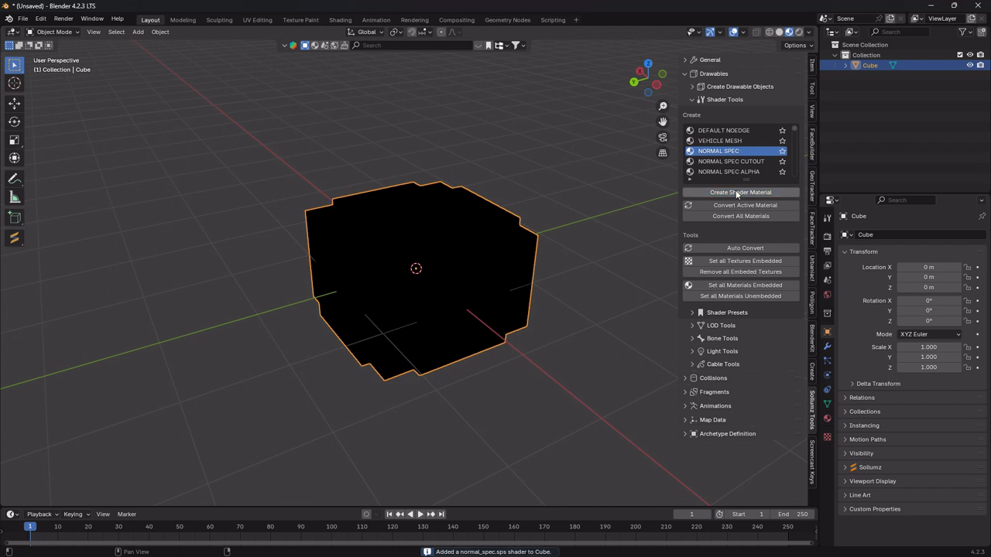
Rename the cube's two shader materials texture1 and texture2.
left_click(827, 419)
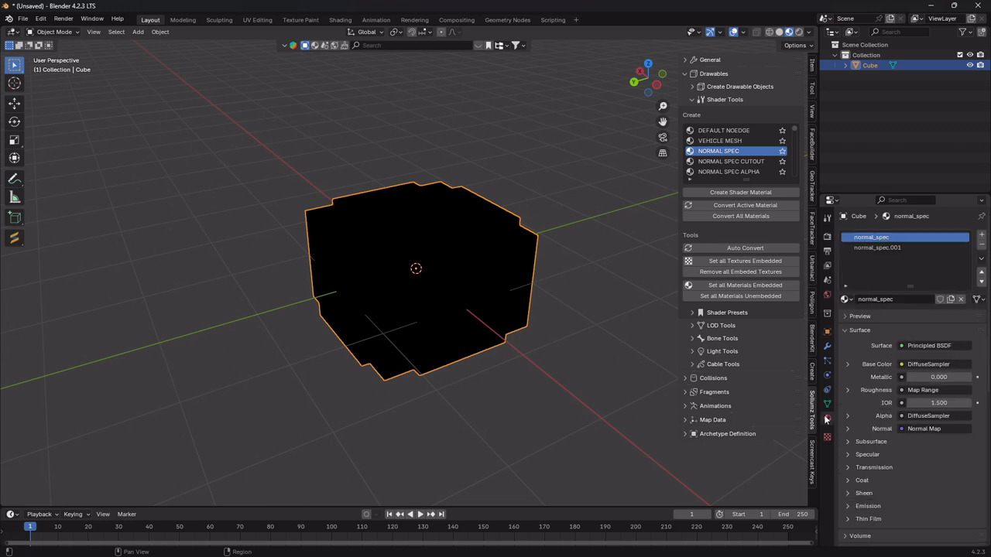
double_click(871, 237)
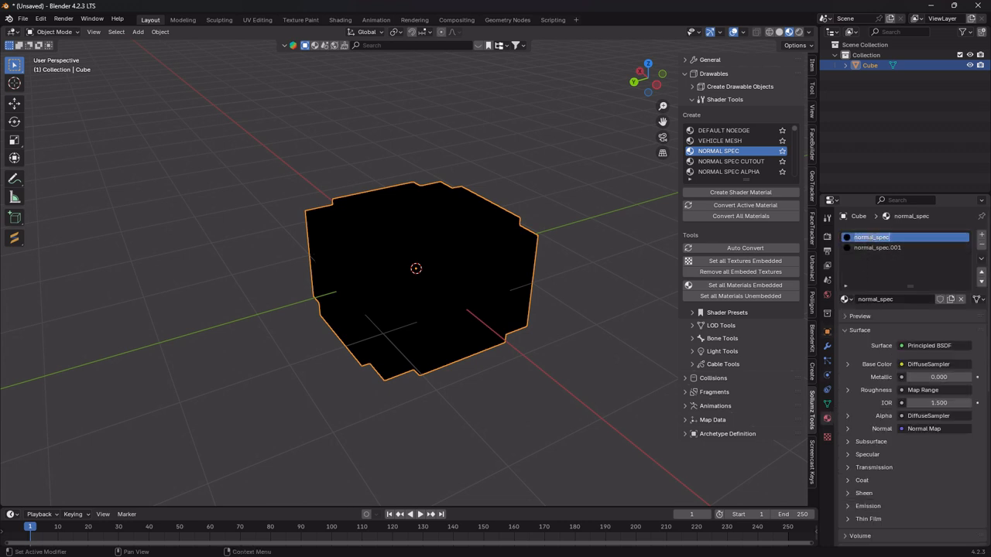
type("texture1")
key("Return")
double_click(890, 248)
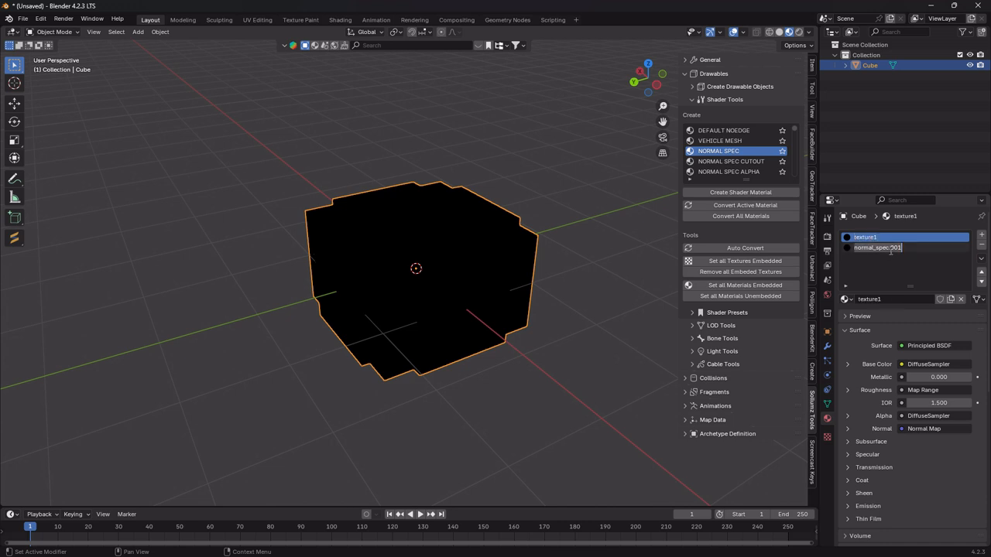
type("tex")
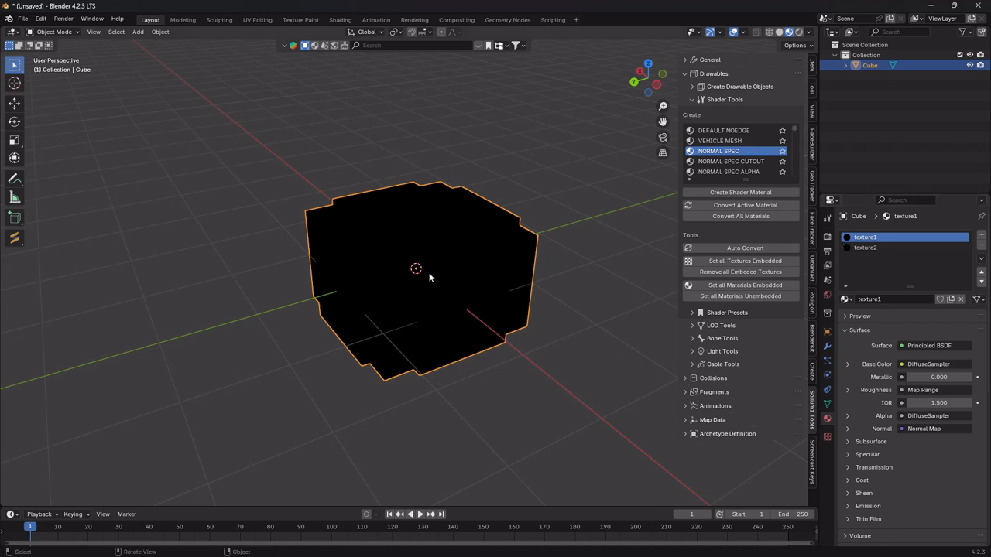
In Edit Mode with face selection, select all faces of the cube's four protruding corner blocks and assign texture1 to them.
key("Tab")
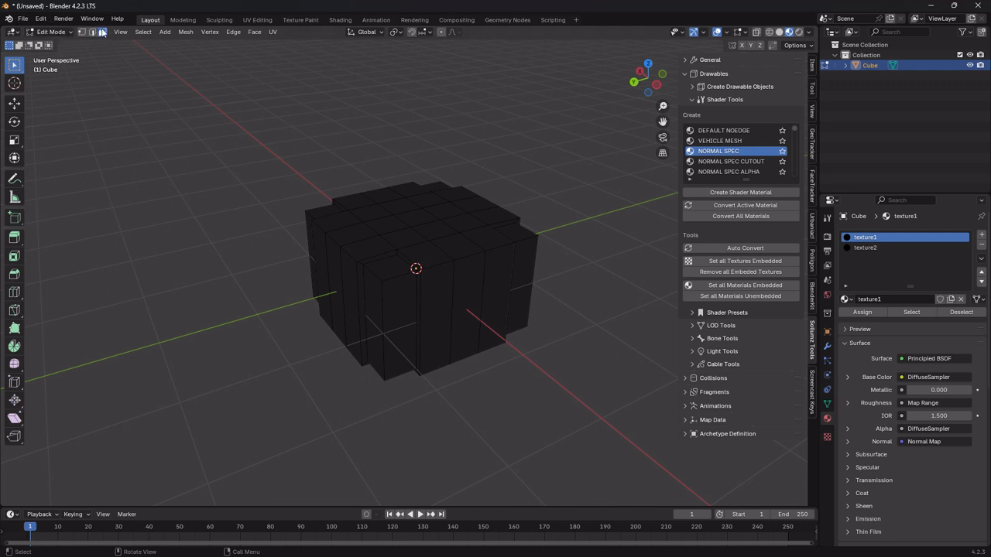
middle_click_drag(442, 220, 469, 258)
left_click(412, 291)
left_click(434, 269, "shift")
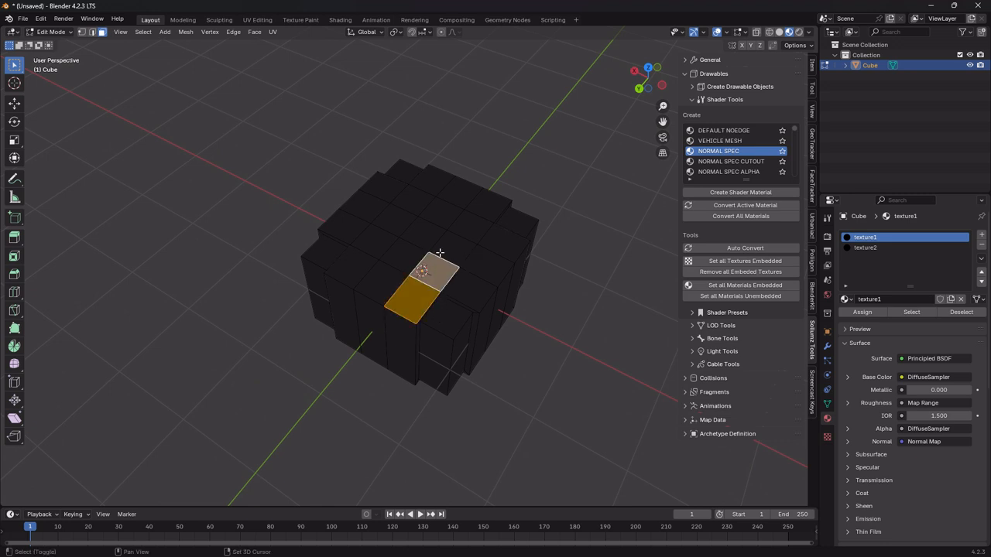
left_click(453, 248, "shift")
left_click(449, 316)
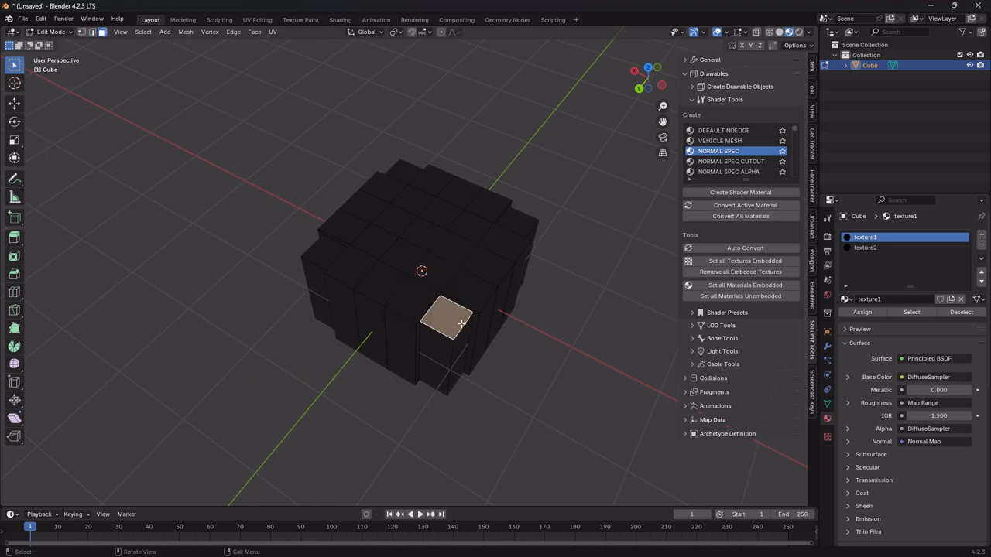
middle_click_drag(461, 324, 412, 282)
left_click(449, 290, "shift")
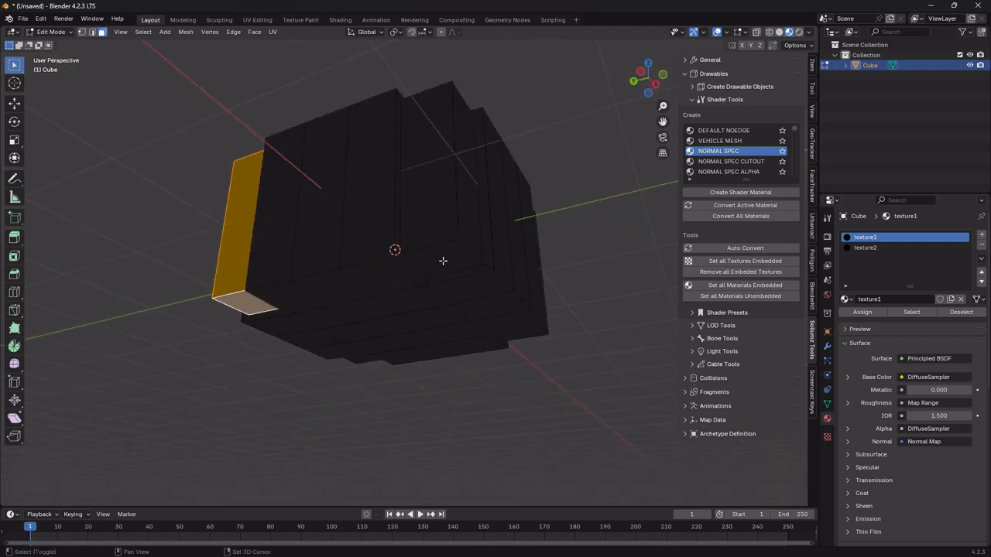
left_click(443, 261, "shift")
left_click(471, 230, "shift")
middle_click_drag(471, 230, 409, 315)
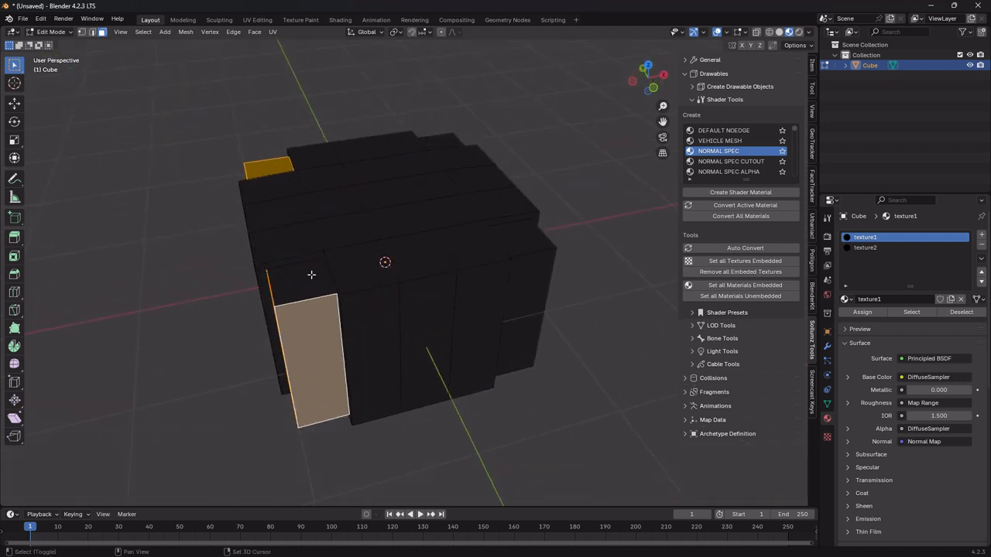
middle_click_drag(312, 274, 400, 303)
left_click(416, 316, "shift")
left_click(421, 277, "shift")
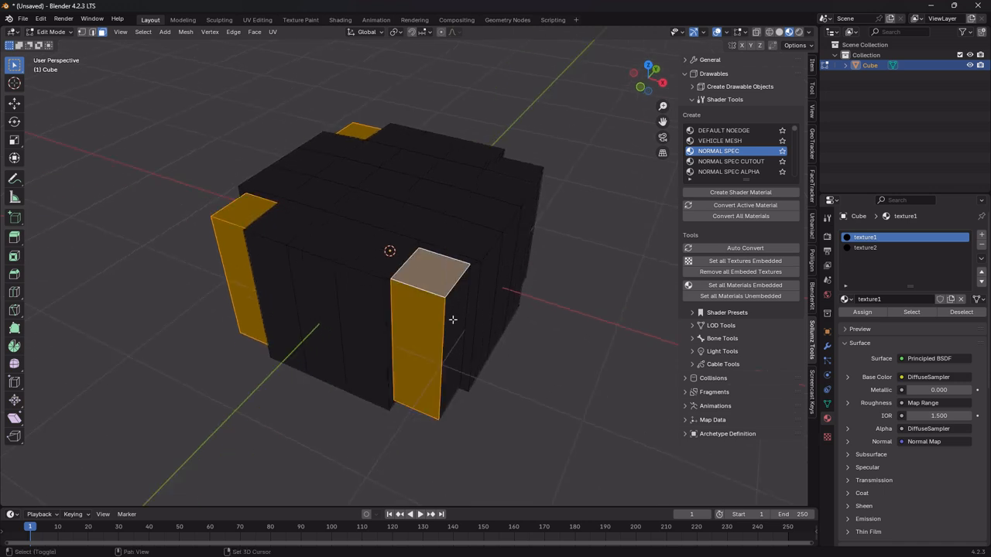
left_click(453, 320, "shift")
middle_click_drag(454, 320, 410, 230)
left_click(404, 252, "shift")
middle_click_drag(481, 251, 374, 318)
left_click(415, 302, "shift")
left_click(389, 279, "shift")
middle_click_drag(409, 245, 410, 317)
left_click(420, 234, "shift")
scroll(431, 336, "up", 5)
scroll(431, 336, "down", 3)
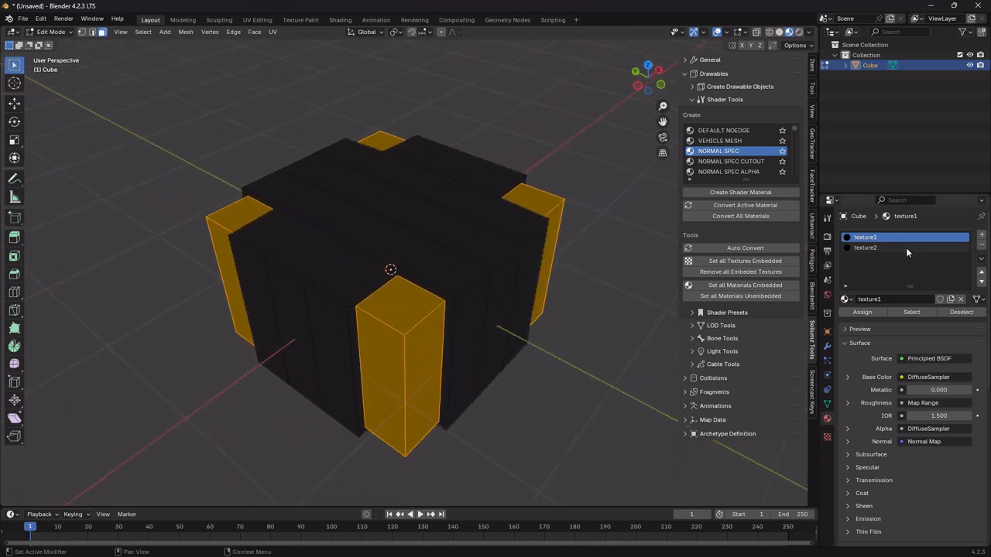
left_click(861, 313)
Invert the face selection and assign texture2 to the rest of the cube.
key("ctrl+i")
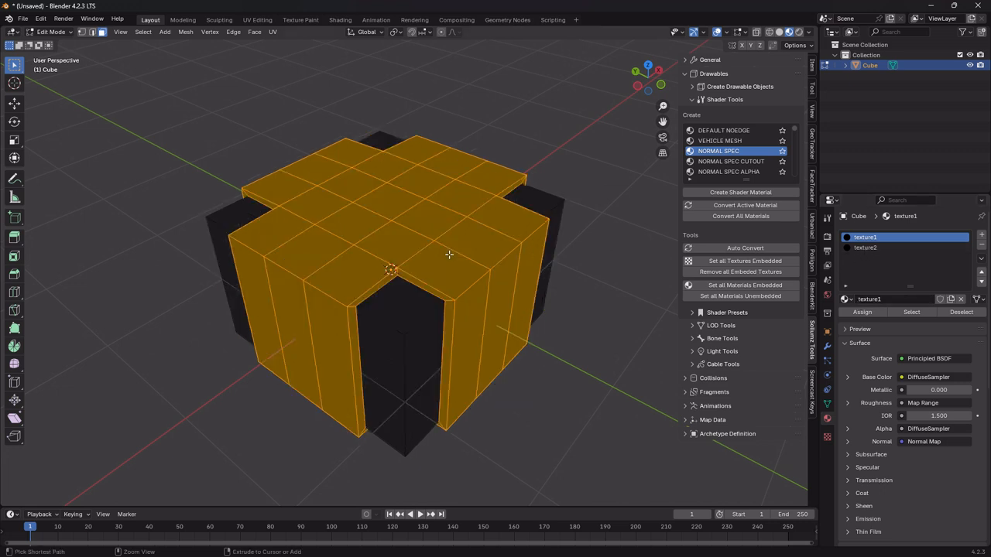
left_click(883, 247)
left_click(862, 312)
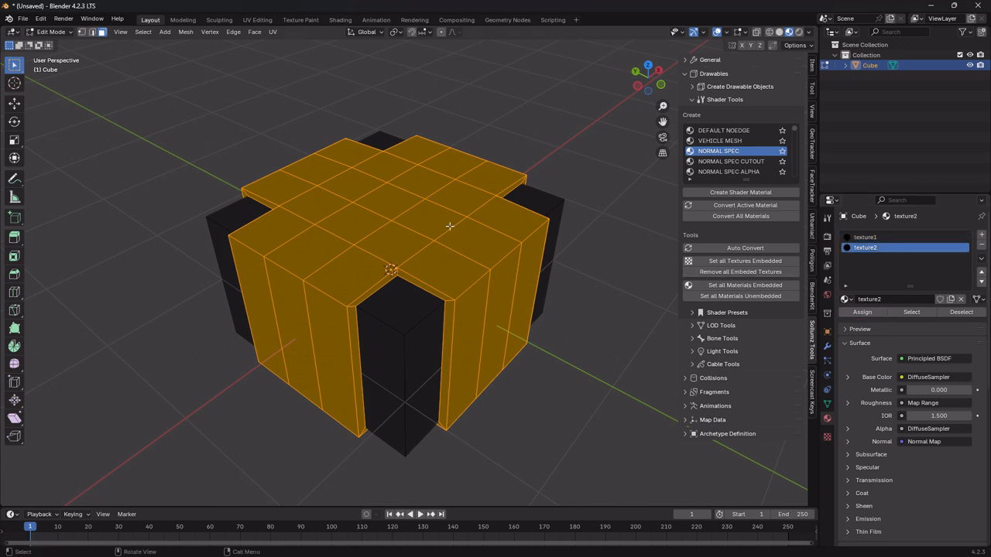
Check the material assignments by selecting the faces of texture2, and separately those of texture1, from a cleared selection.
left_click(573, 264)
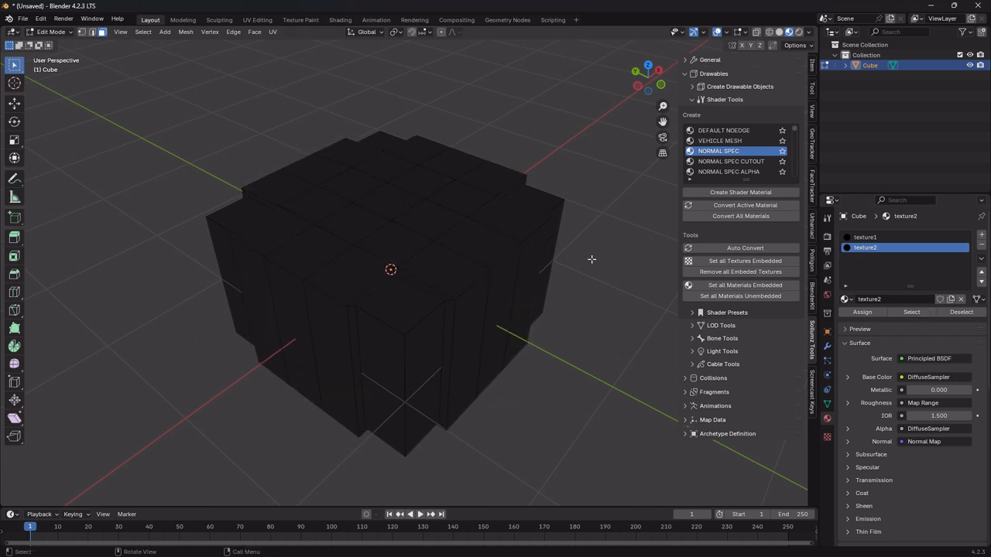
left_click(912, 312)
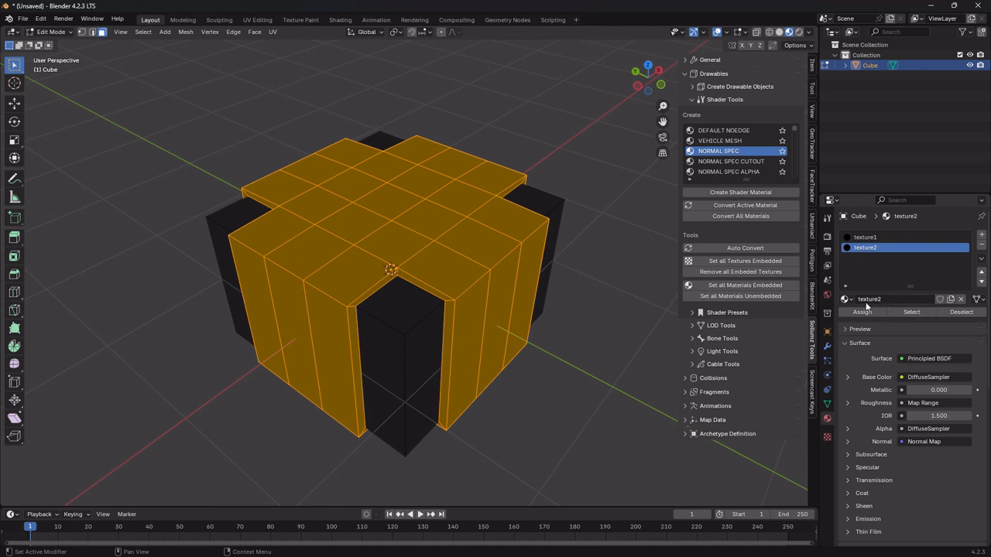
left_click(587, 304)
left_click(906, 237)
left_click(911, 312)
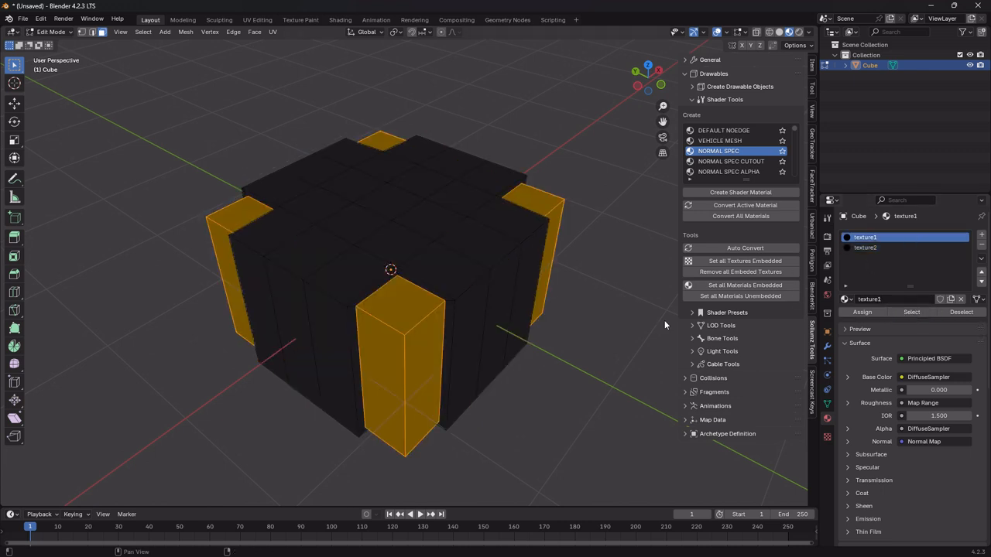
left_click(633, 286)
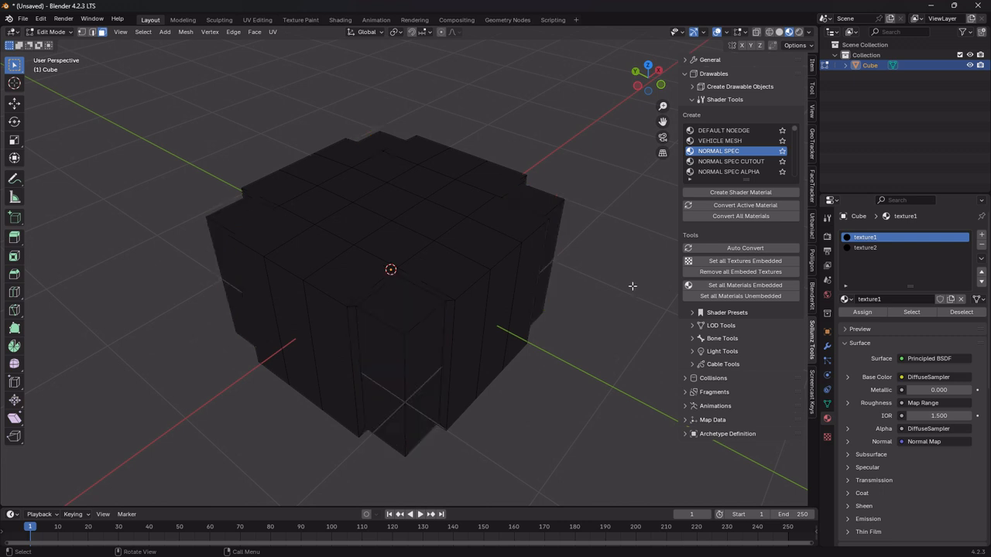
Expand the Sollumz Texture Parameters of texture1 and widen the material properties area.
scroll(853, 424, "down", 10)
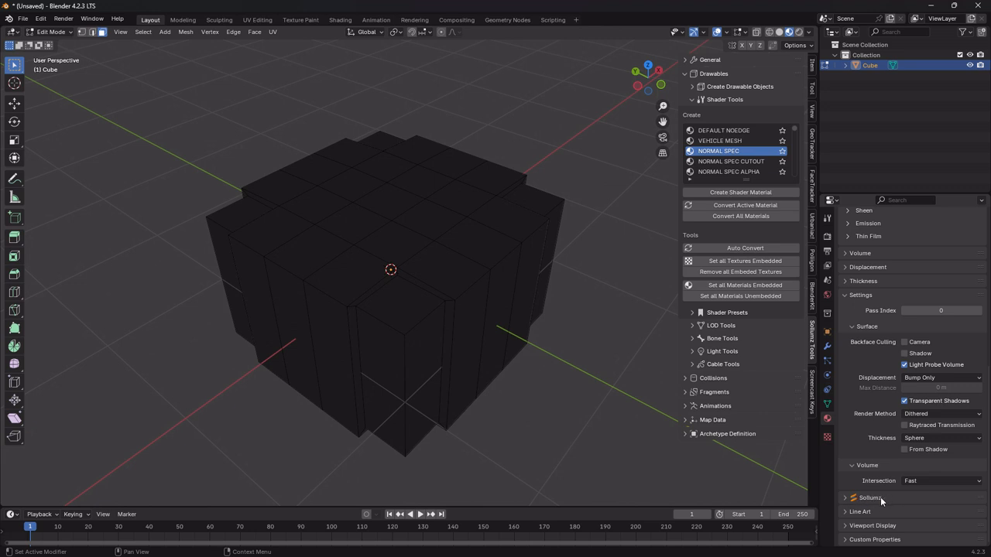
left_click(844, 499)
scroll(878, 499, "down", 3)
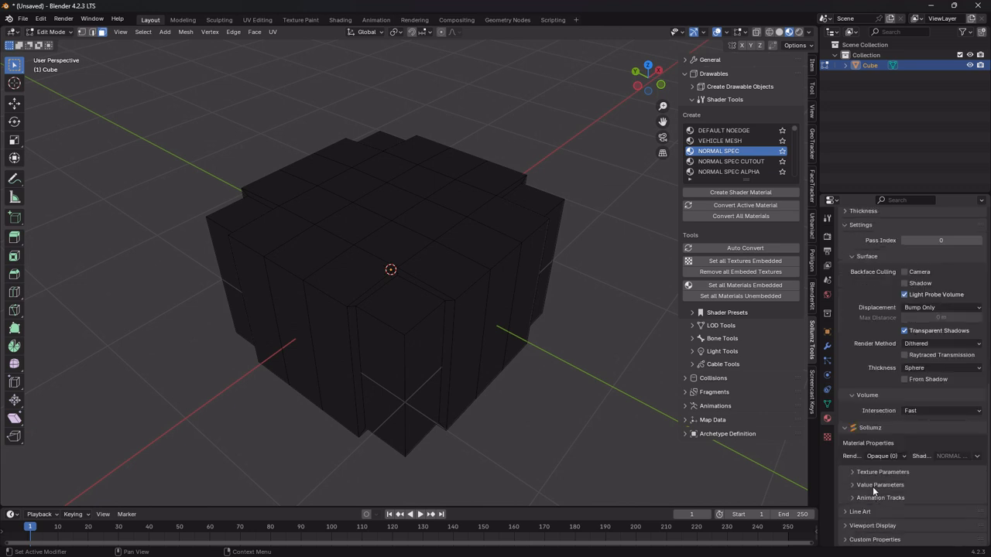
left_click(889, 472)
scroll(874, 472, "down", 3)
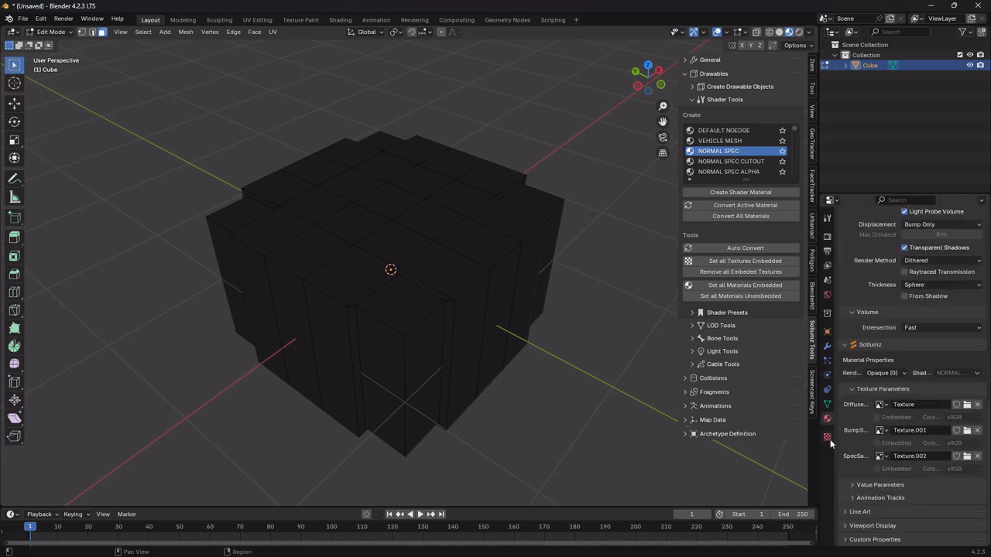
left_click_drag(830, 439, 777, 455)
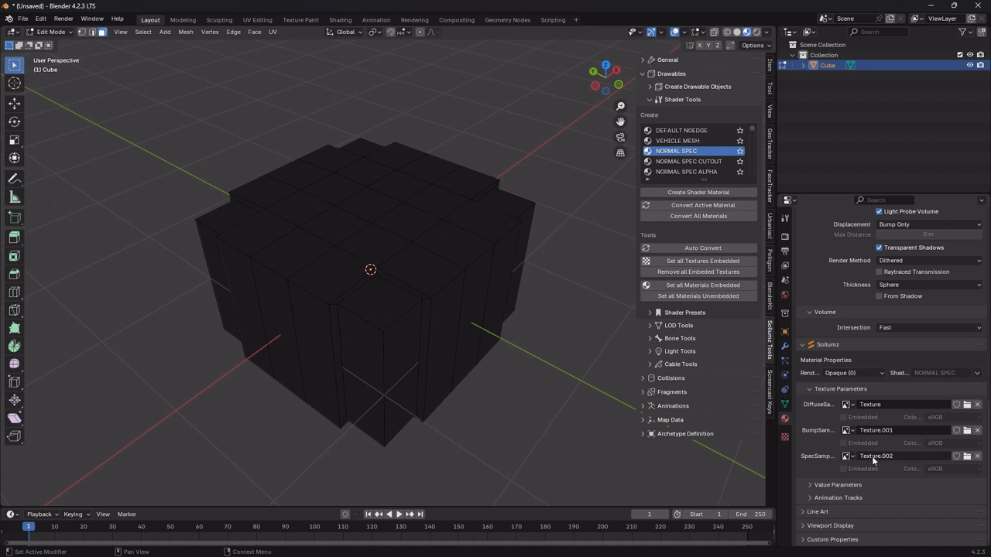
Load raw_plank_wall_diff_1k.dds from the textures\dds folder into texture1's DiffuseSampler.
left_click(966, 404)
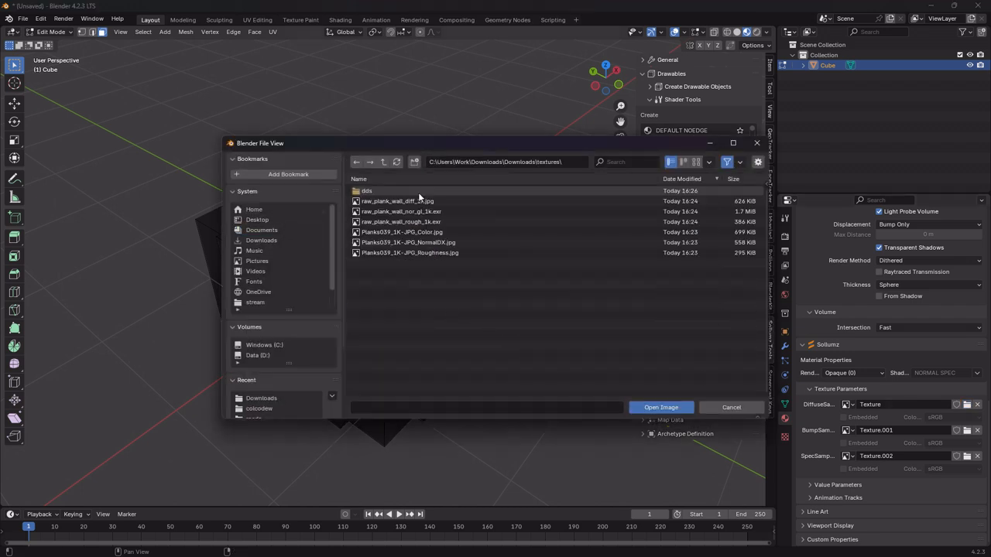
mouse_move(376, 195)
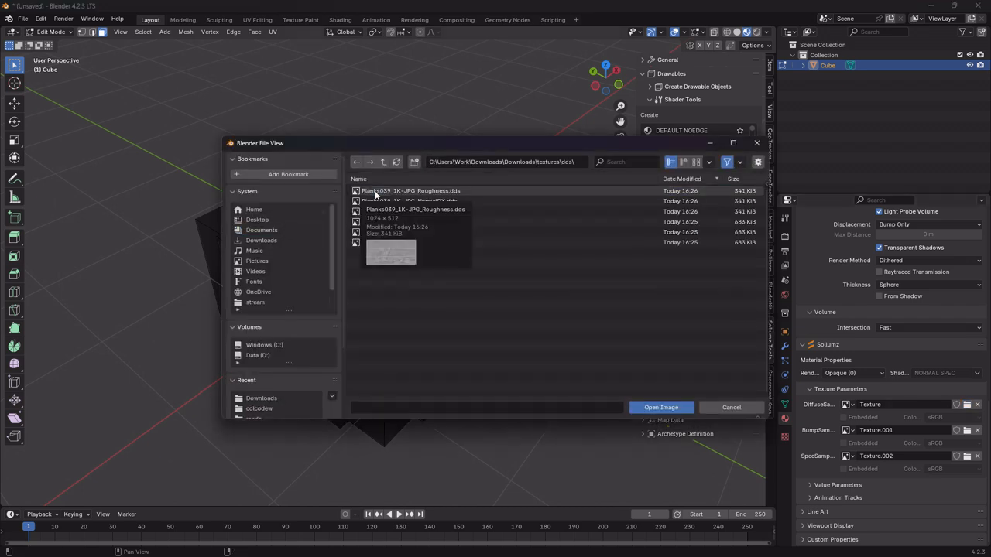
left_click(418, 232)
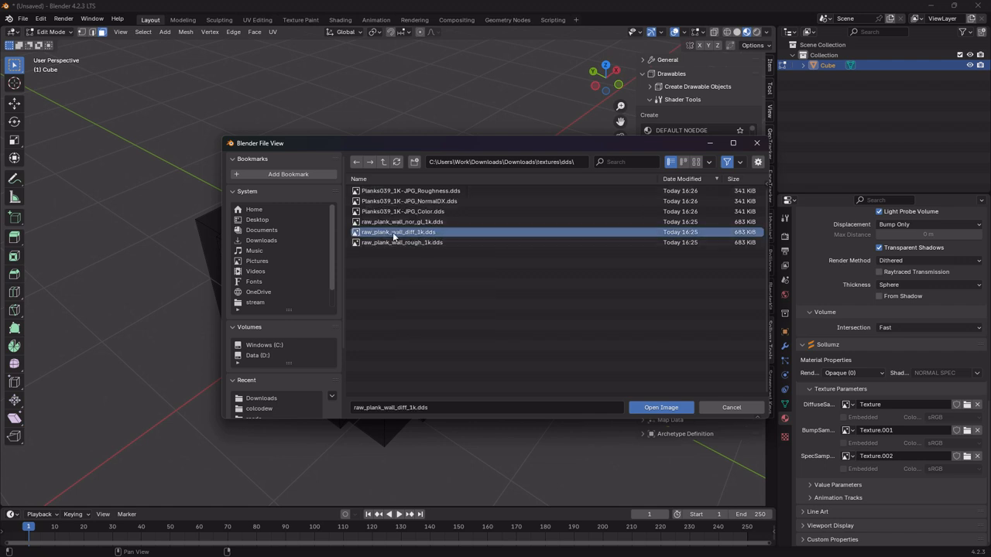
left_click(662, 407)
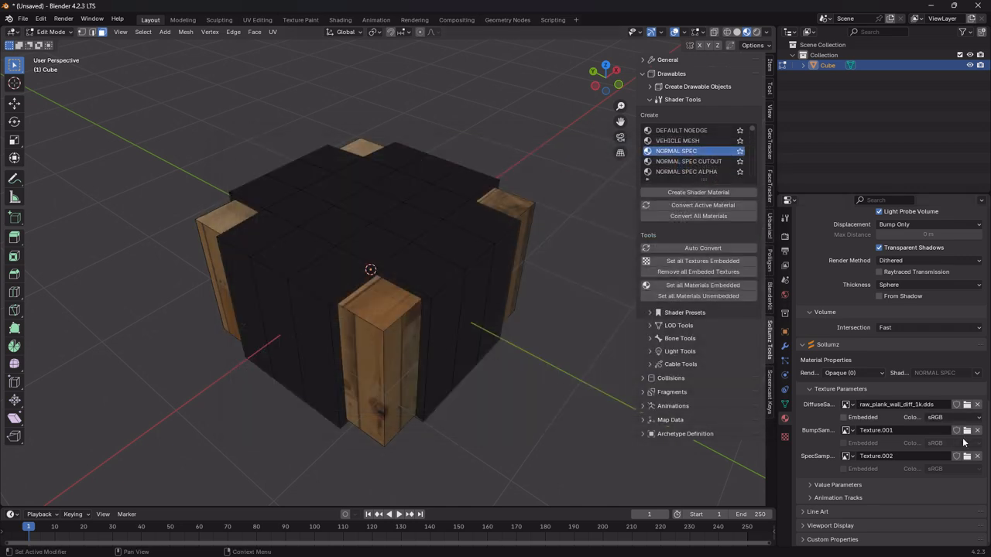
Load raw_plank_wall_rough_1k.dds from the dds folder into texture1's BumpSampler.
left_click(967, 430)
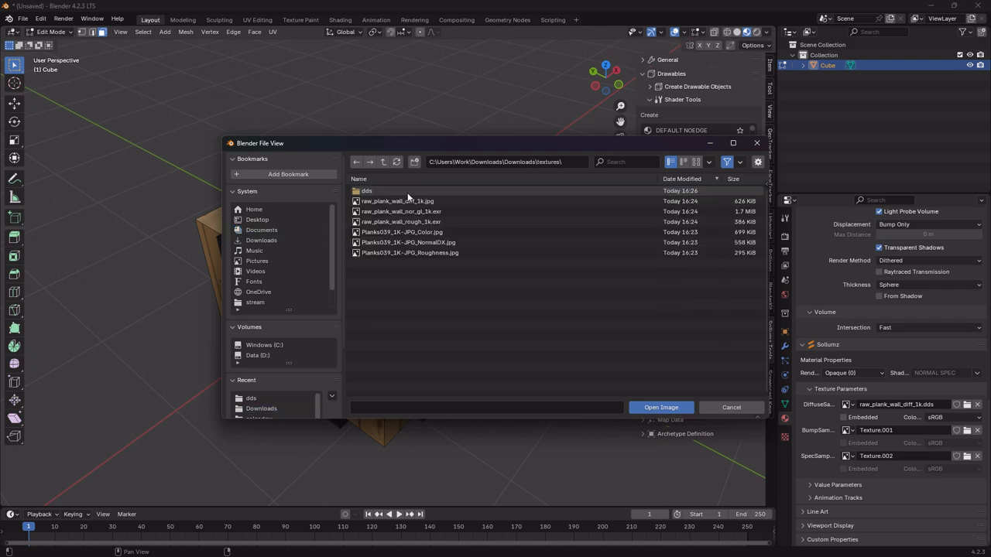
double_click(401, 191)
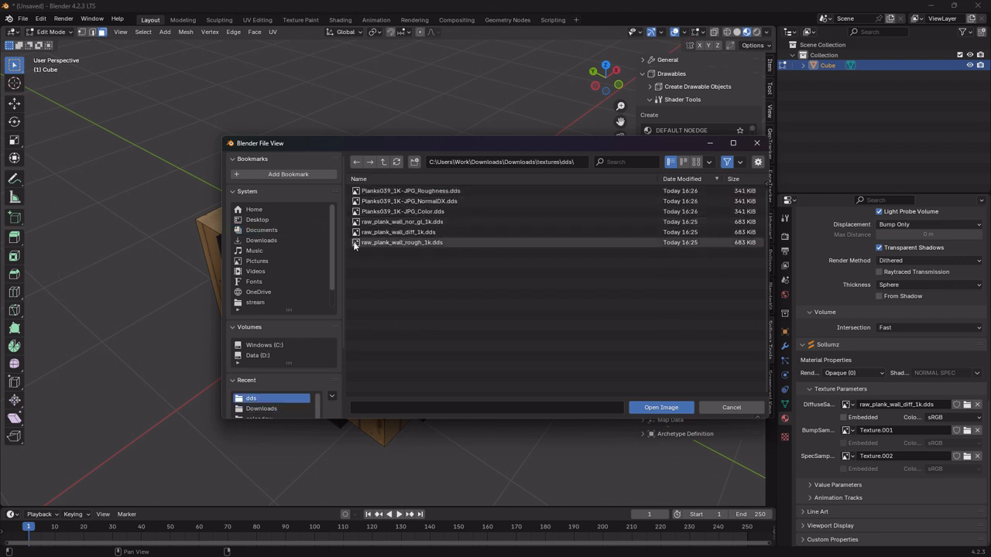
left_click(410, 243)
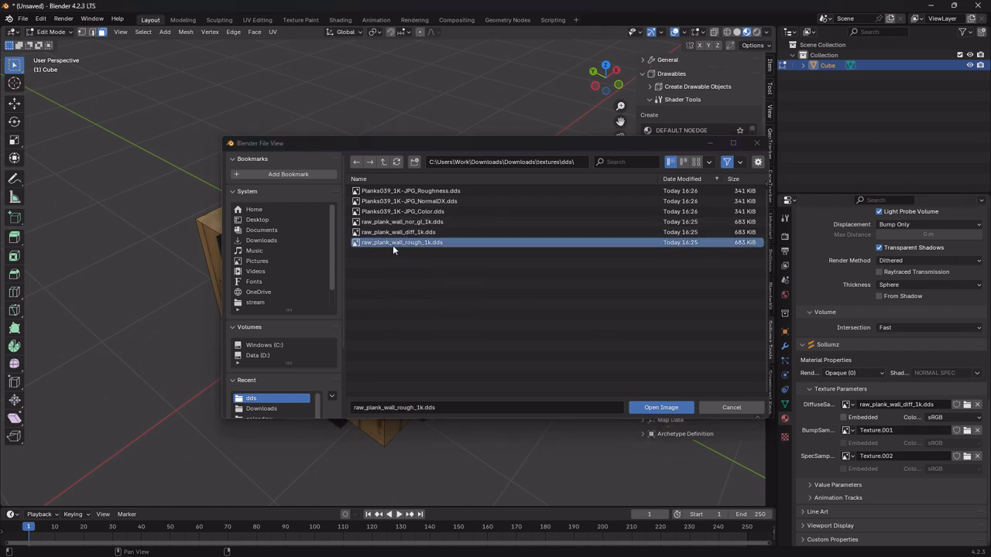
left_click(660, 408)
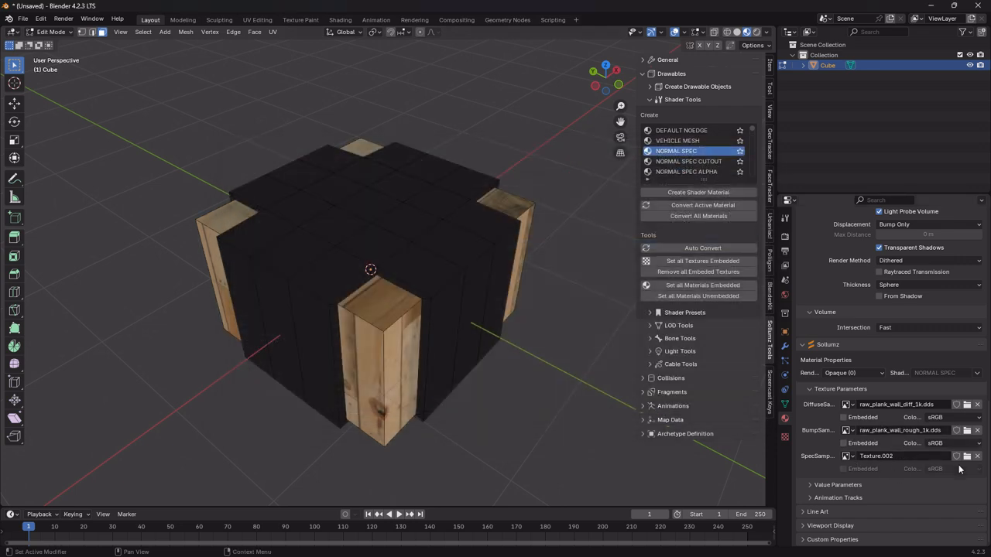
Load raw_plank_wall_nor_gl_1k.dds from the textures\dds folder into texture1's SpecSampler and mark the DiffuseSampler texture as embedded.
left_click(966, 456)
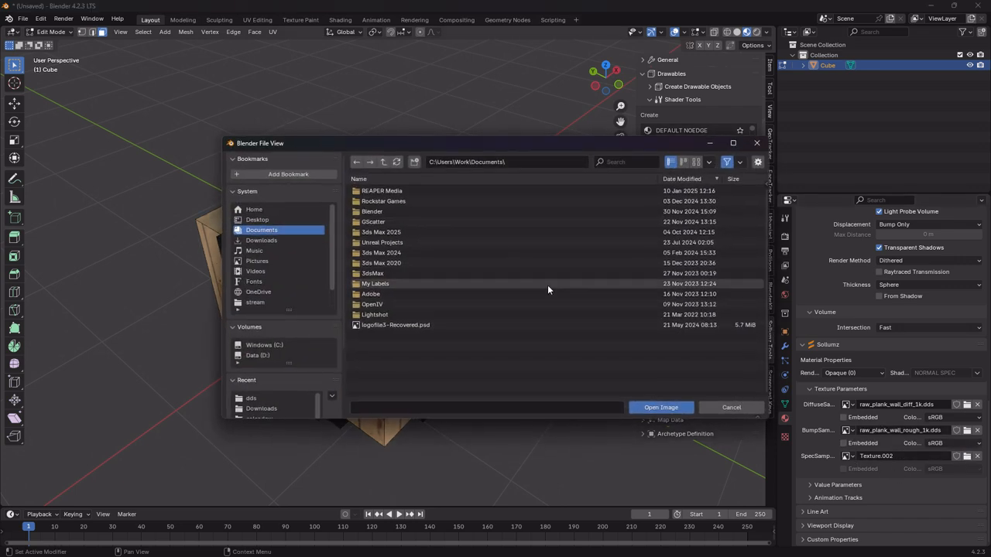
left_click(273, 241)
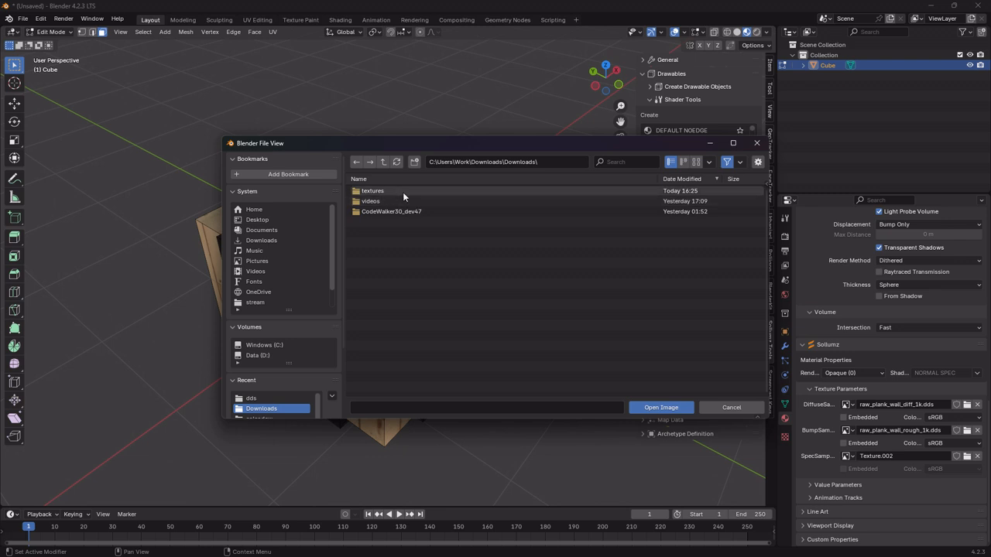
double_click(403, 192)
double_click(402, 193)
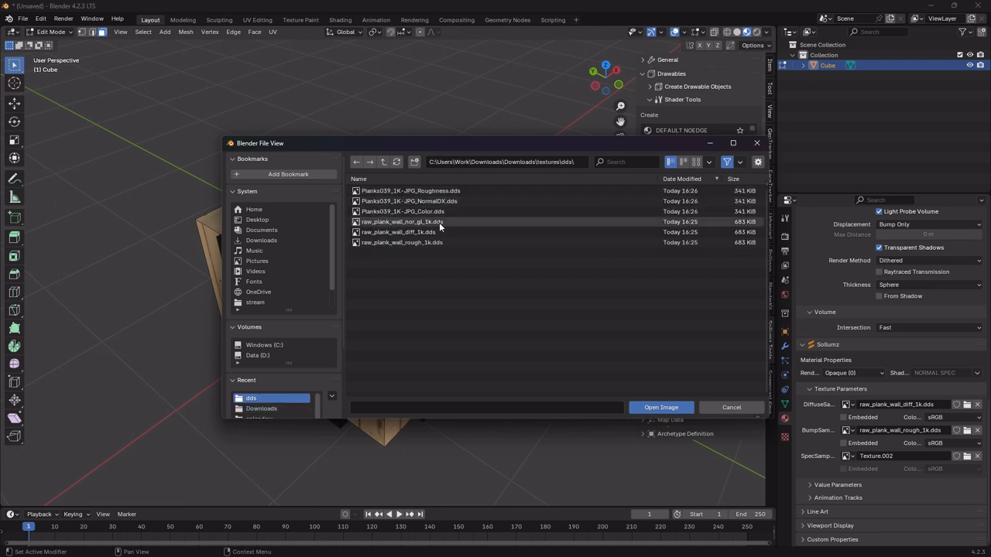
double_click(427, 223)
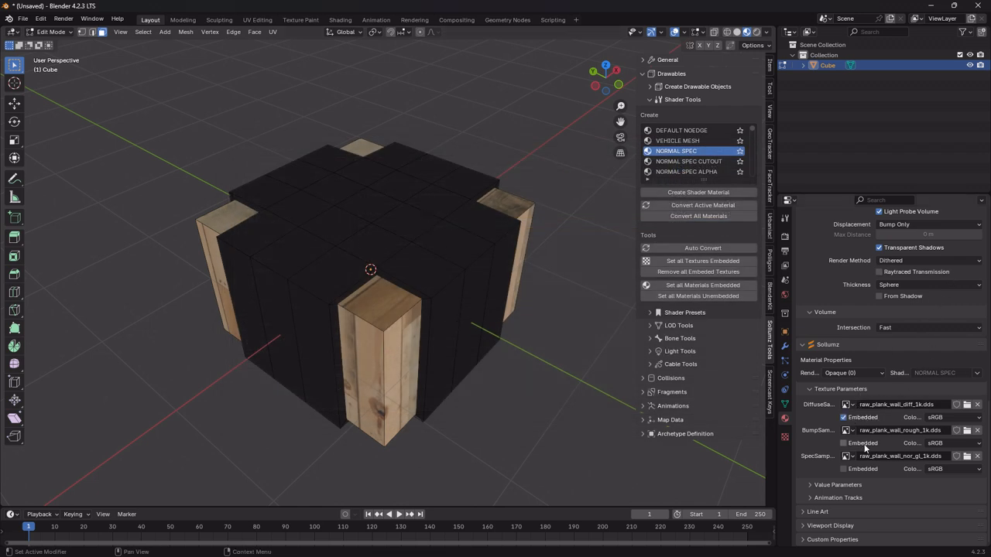
scroll(851, 387, "up", 8)
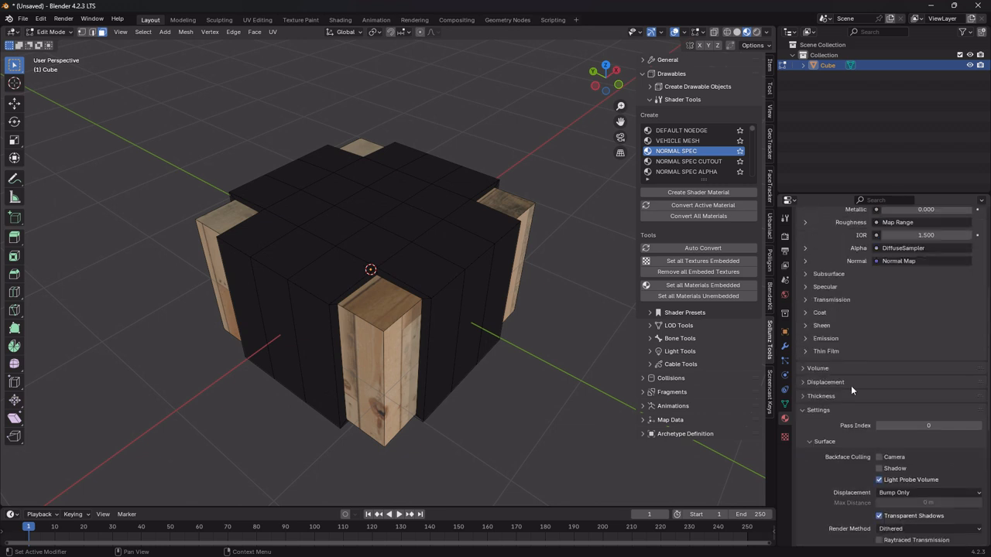
scroll(850, 385, "up", 8)
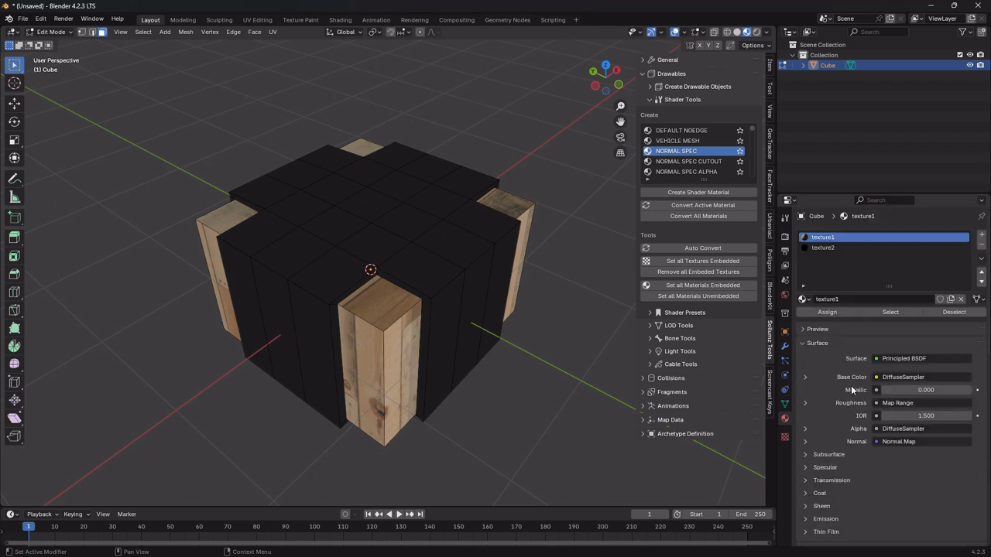
Select all faces assigned to texture1 and apply a Cube Projection UV mapping to them.
left_click(888, 313)
scroll(414, 285, "up", 5)
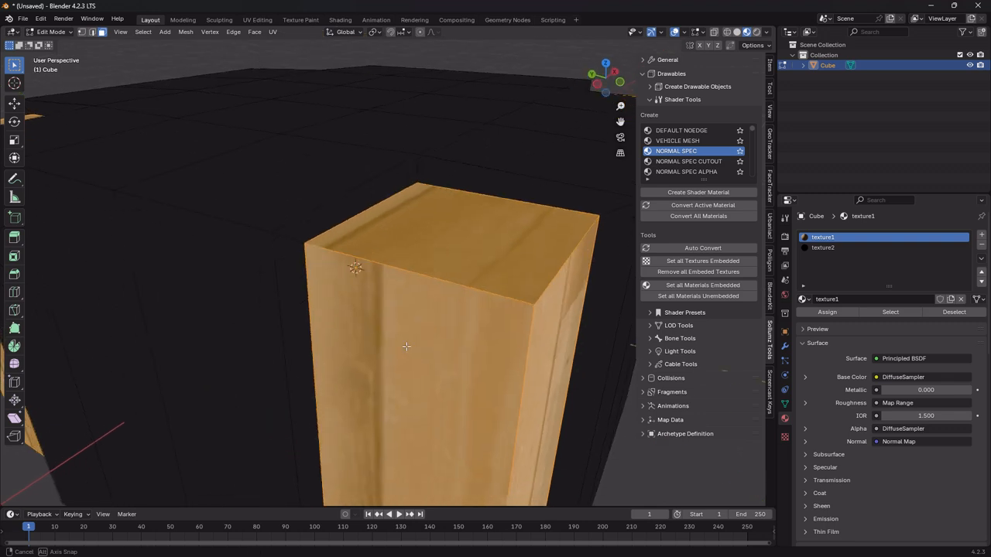
left_click(275, 31)
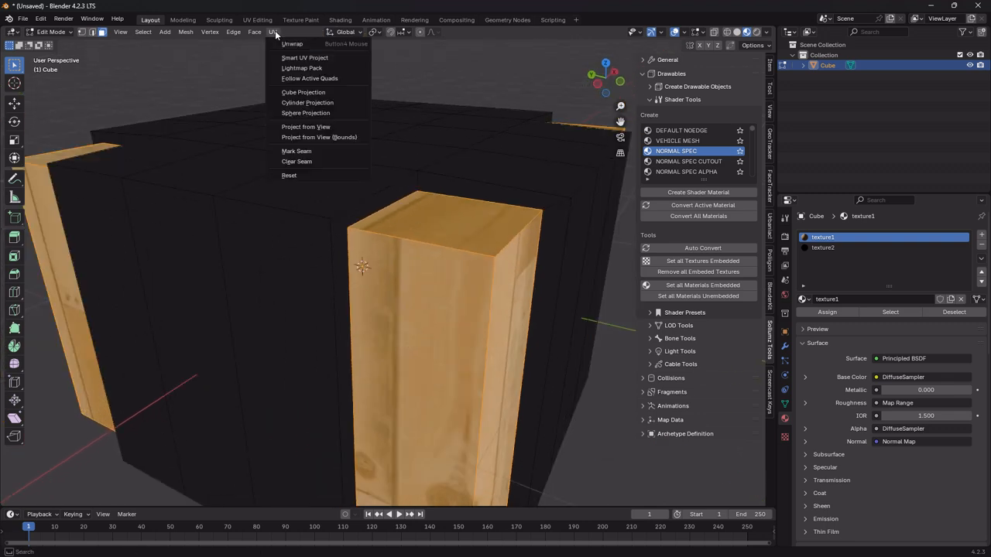
left_click(323, 94)
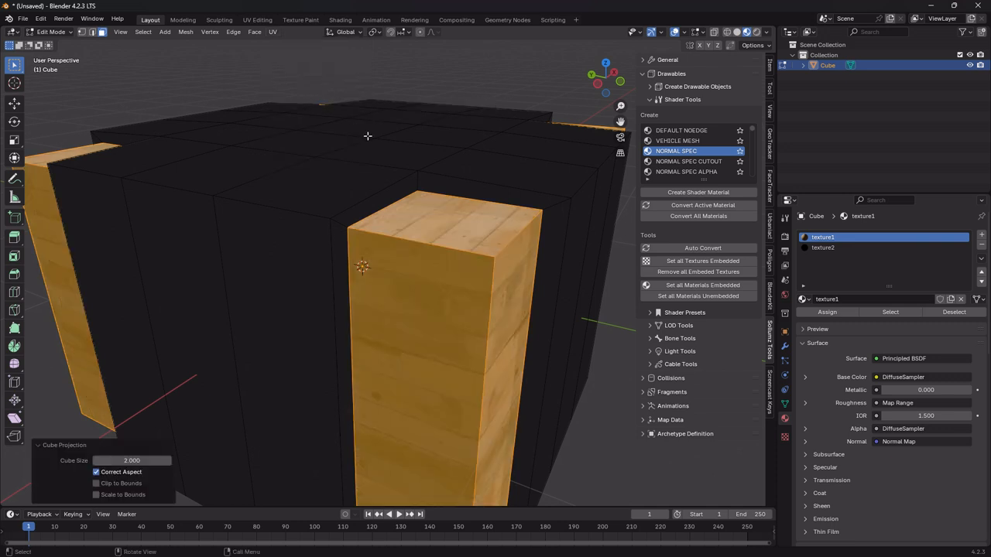
middle_click_drag(368, 136, 374, 115)
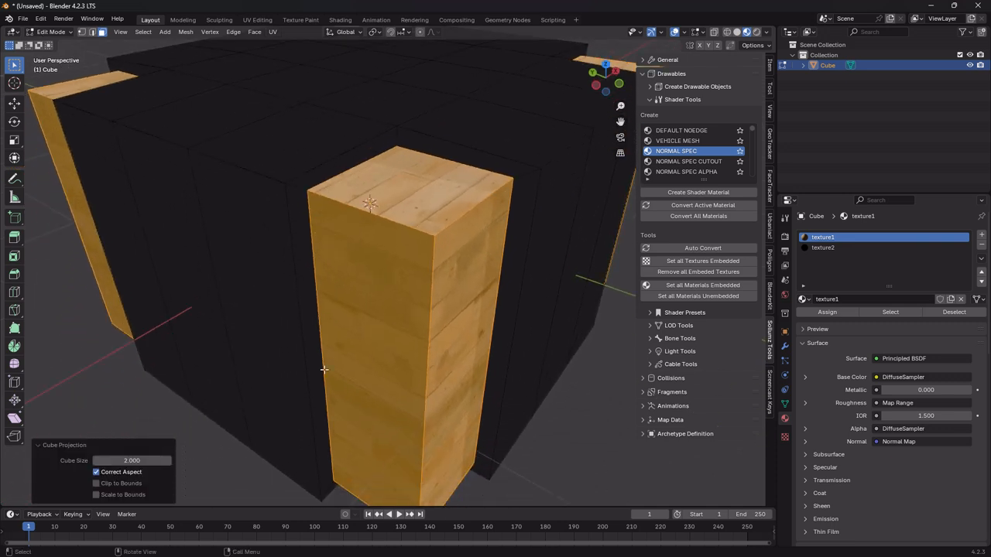
left_click(582, 415)
scroll(503, 364, "down", 5)
middle_click_drag(465, 336, 429, 306)
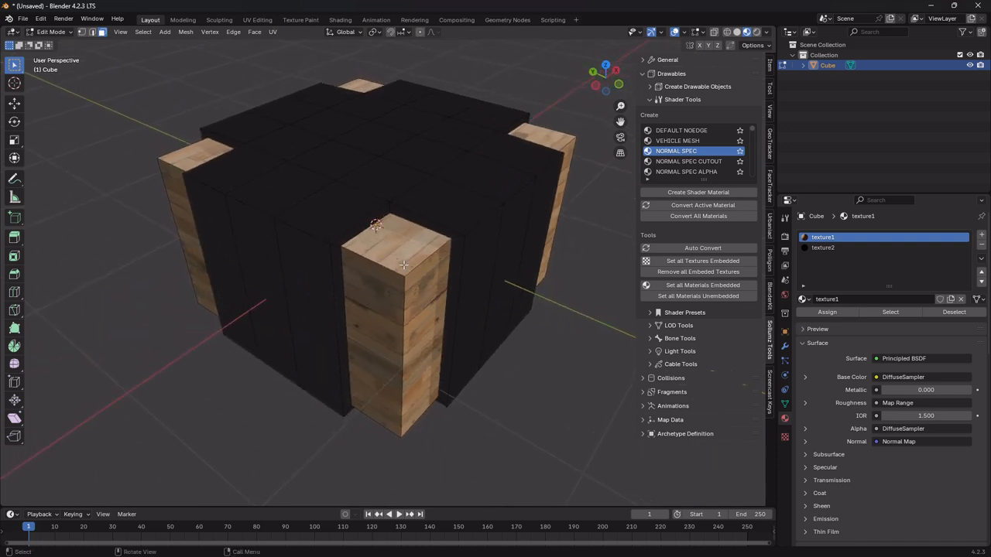
Restore the texture1 face selection, enlarge the timeline area and switch it to the UV Editor.
key("ctrl+z")
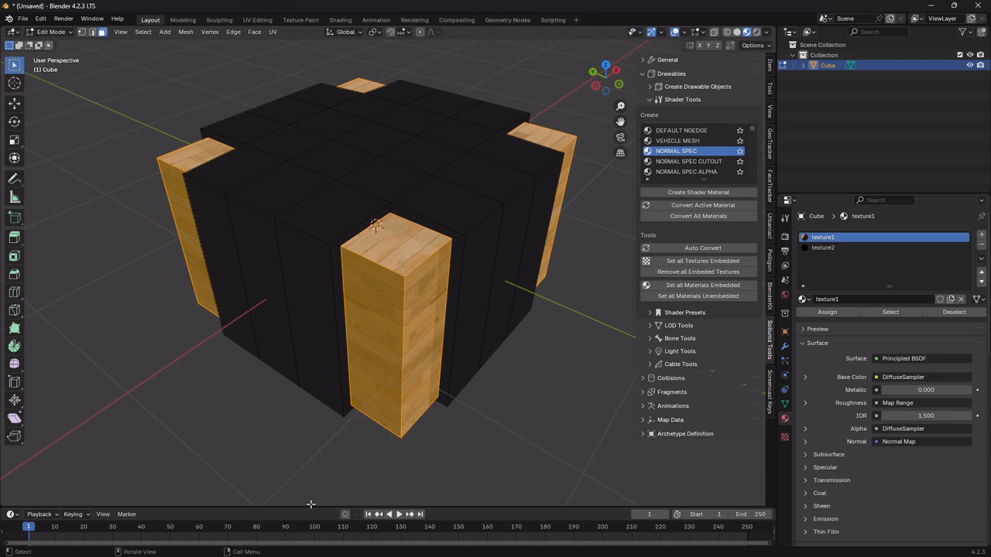
left_click_drag(309, 506, 278, 357)
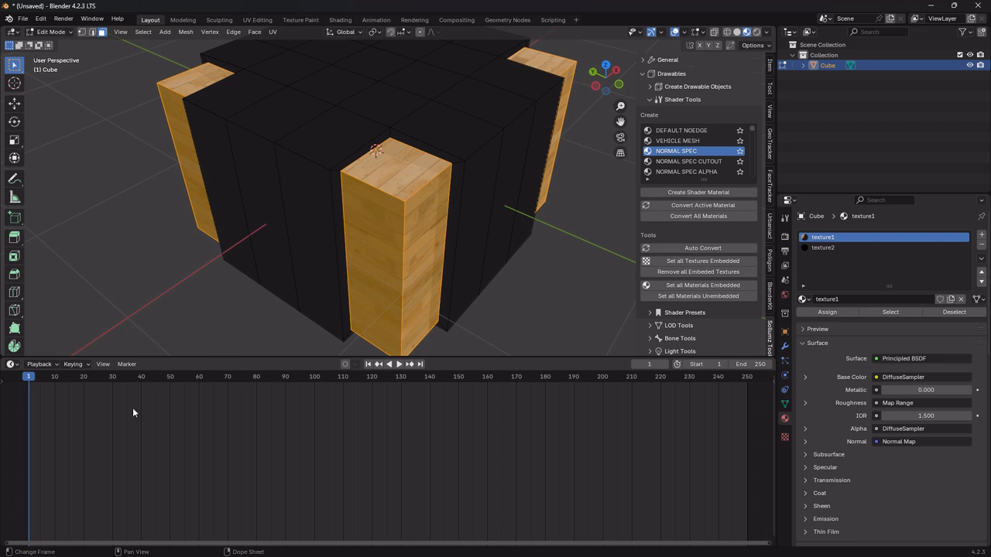
left_click(12, 364)
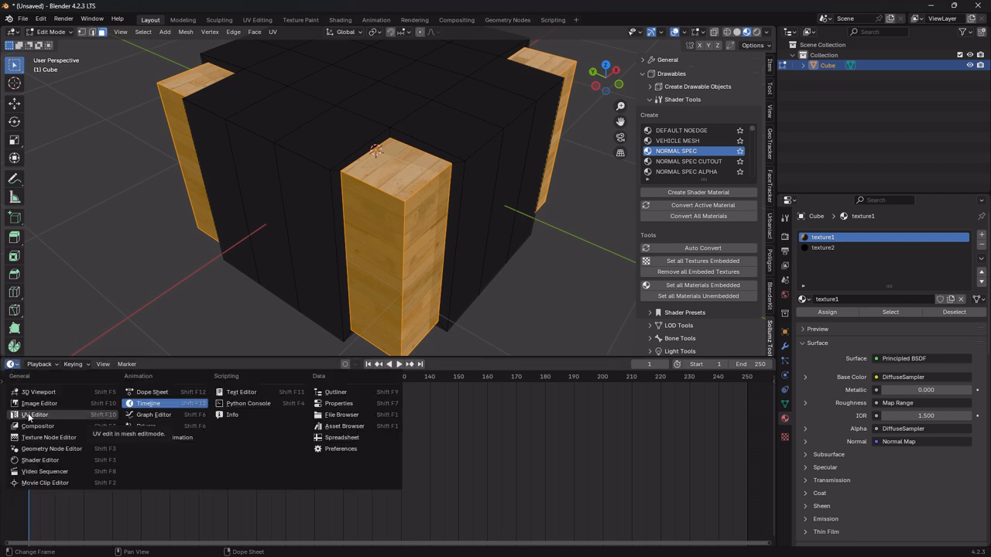
left_click(57, 414)
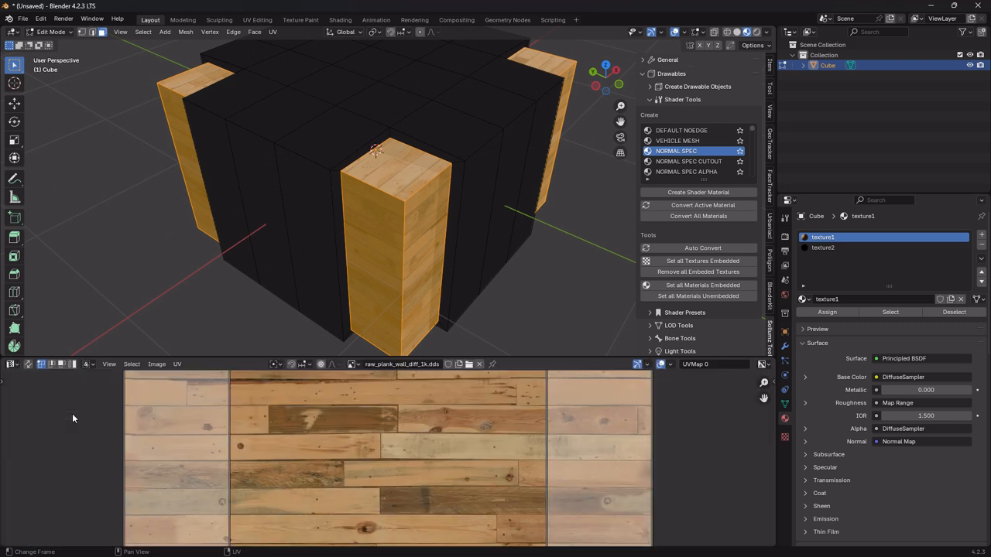
scroll(319, 444, "down", 6)
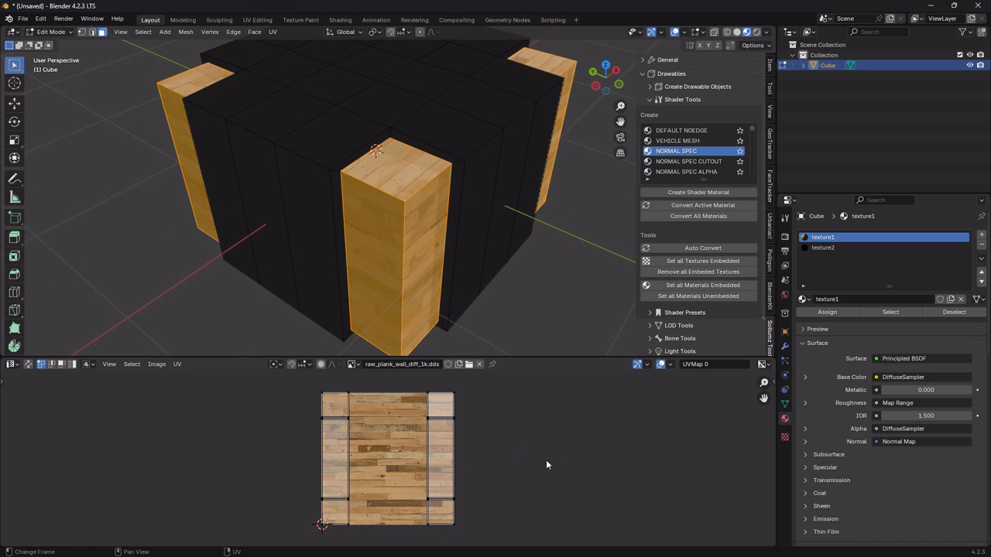
Scale down all UVs of the corner posts so the planks look larger, deselect the faces and shrink the UV Editor area.
key("a")
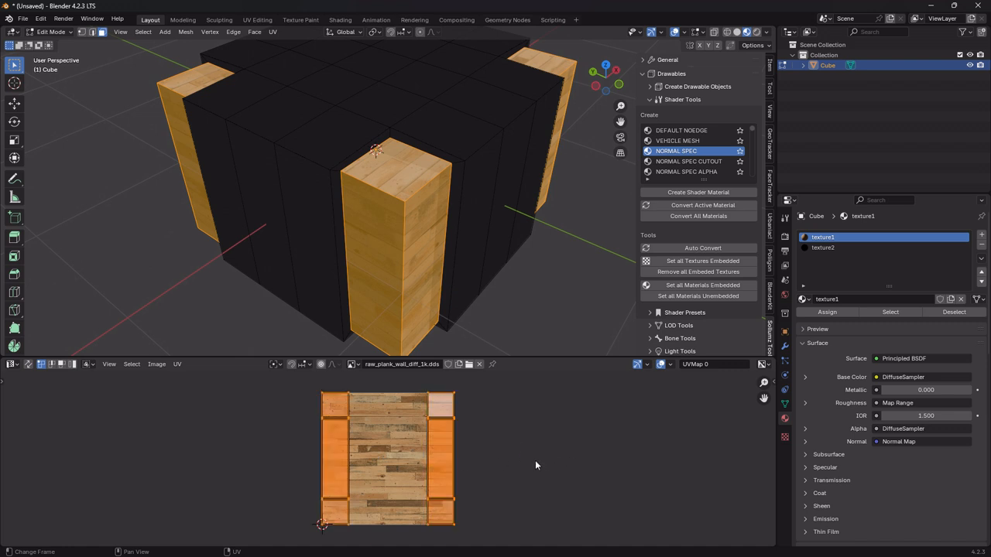
scroll(535, 460, "down", 1)
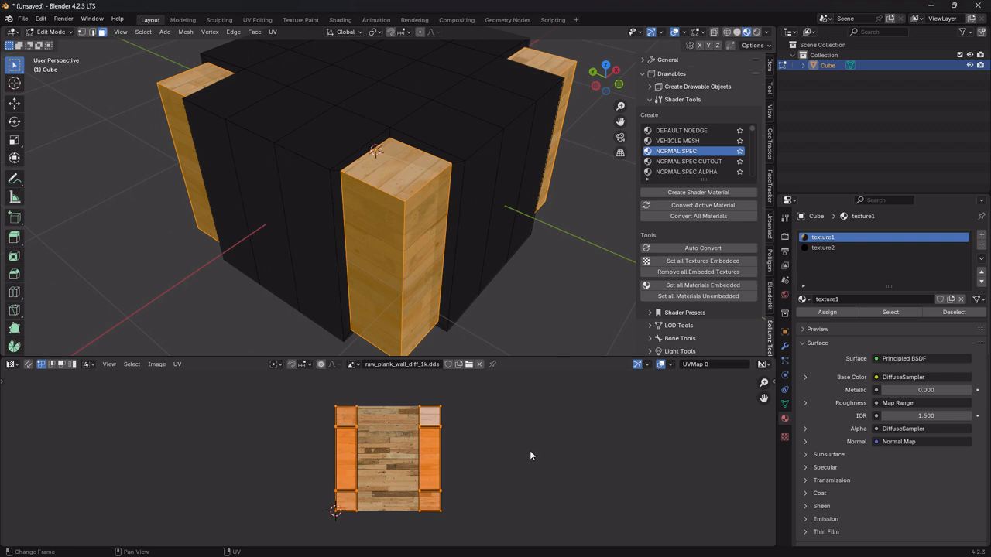
key("s")
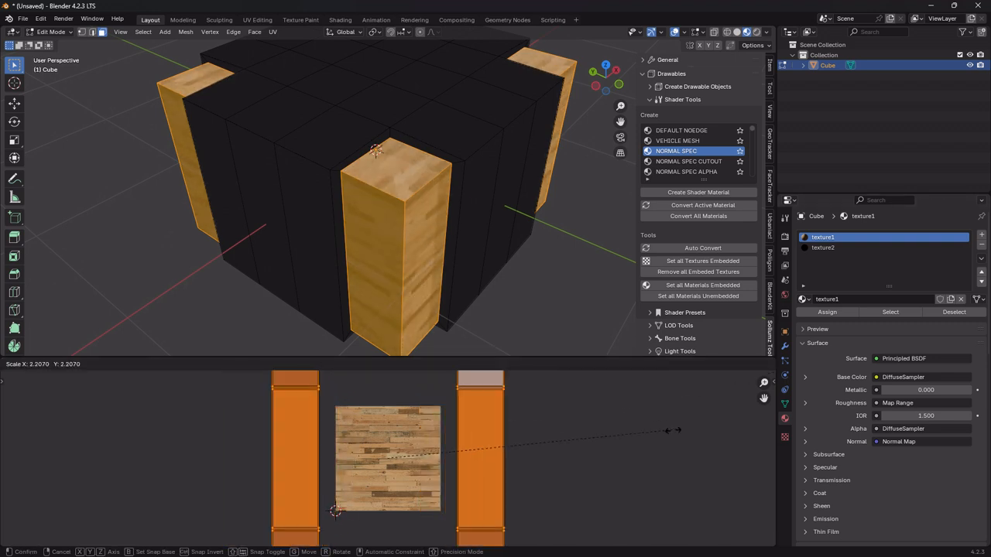
left_click(450, 500)
left_click(556, 286)
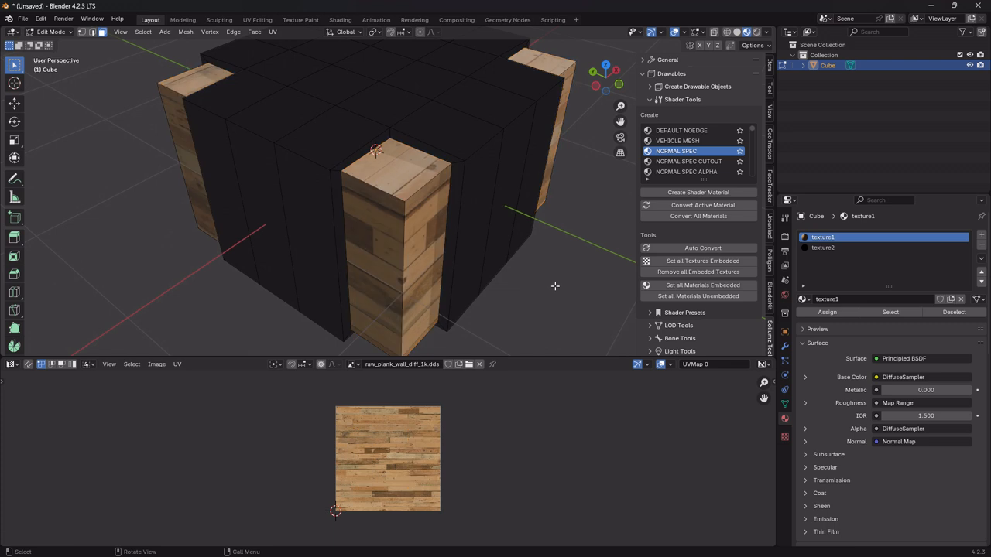
middle_click_drag(503, 276, 430, 258)
left_click_drag(460, 354, 461, 459)
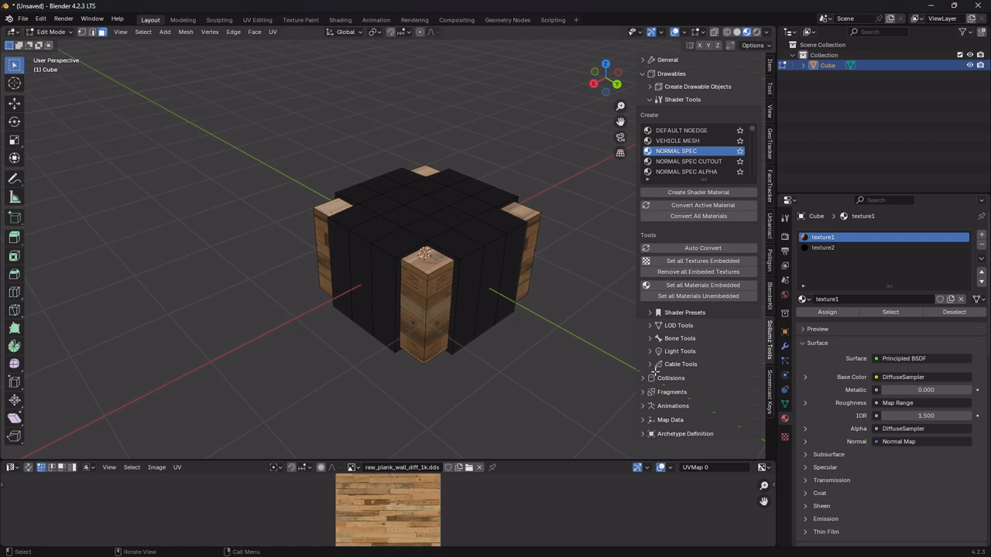
Make texture2 the active material from one of the cube's black faces and select all faces assigned to it.
left_click(456, 227)
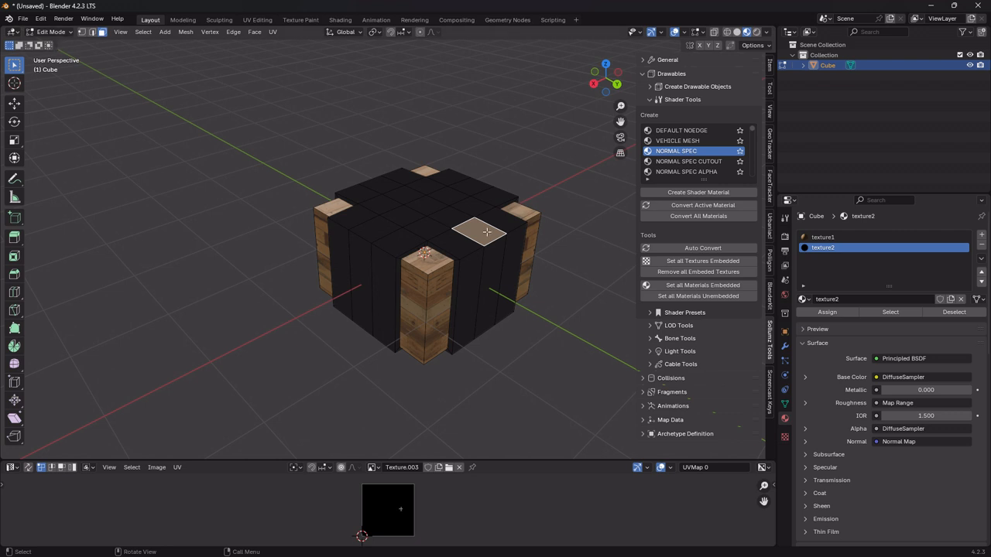
left_click(890, 312)
middle_click_drag(425, 252, 573, 271)
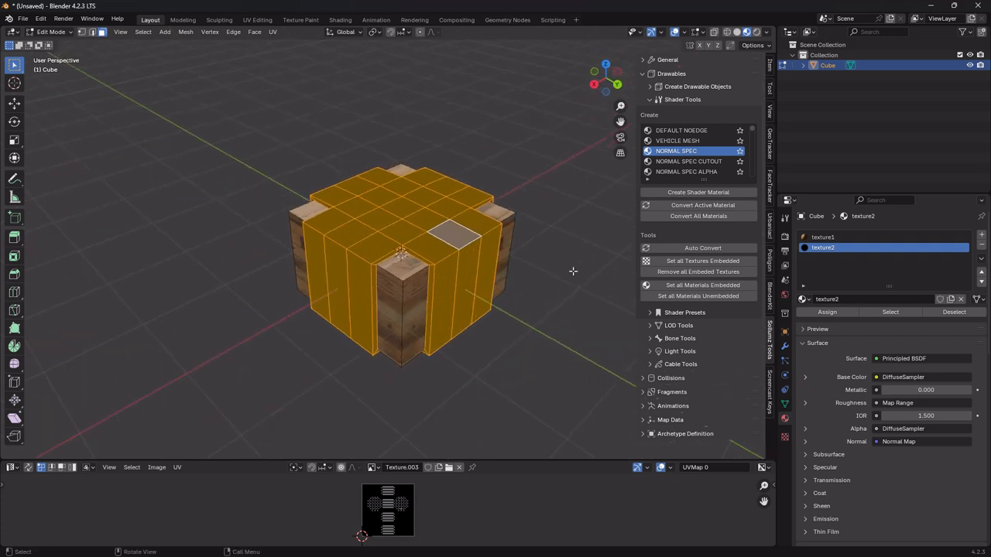
Load Planks039_1K-JPG_Color.dds from the textures\dds folder into texture2's DiffuseSampler and mark it as embedded.
scroll(829, 430, "down", 8)
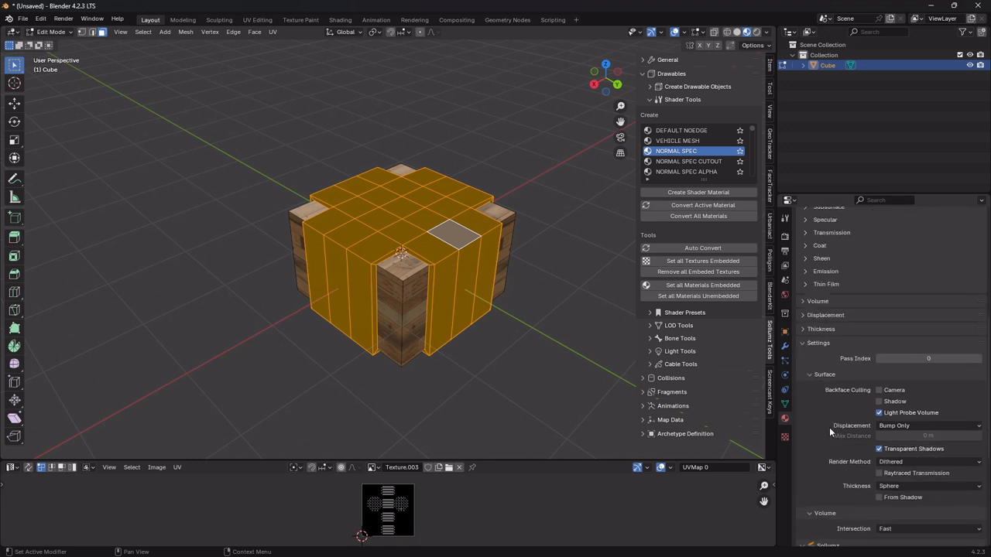
scroll(829, 428, "down", 6)
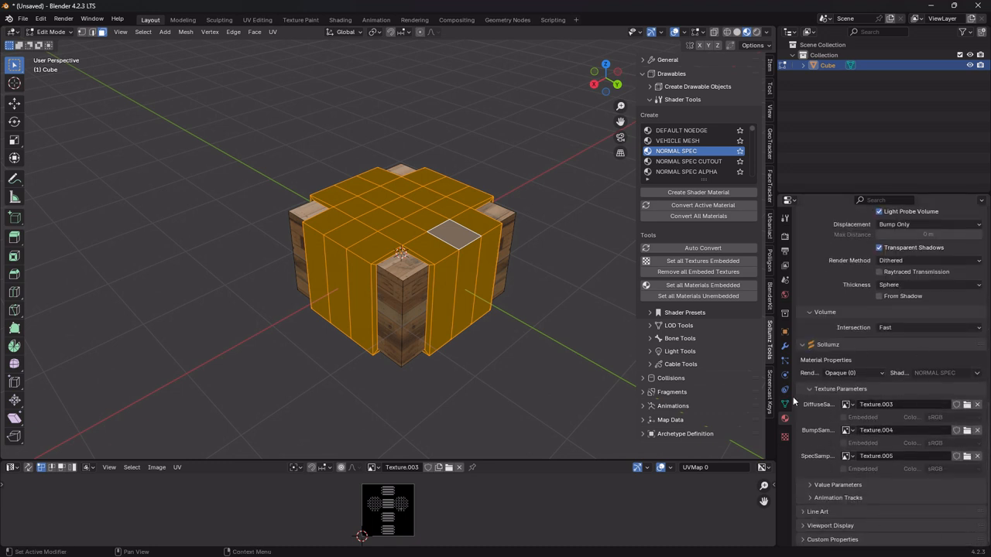
left_click(967, 404)
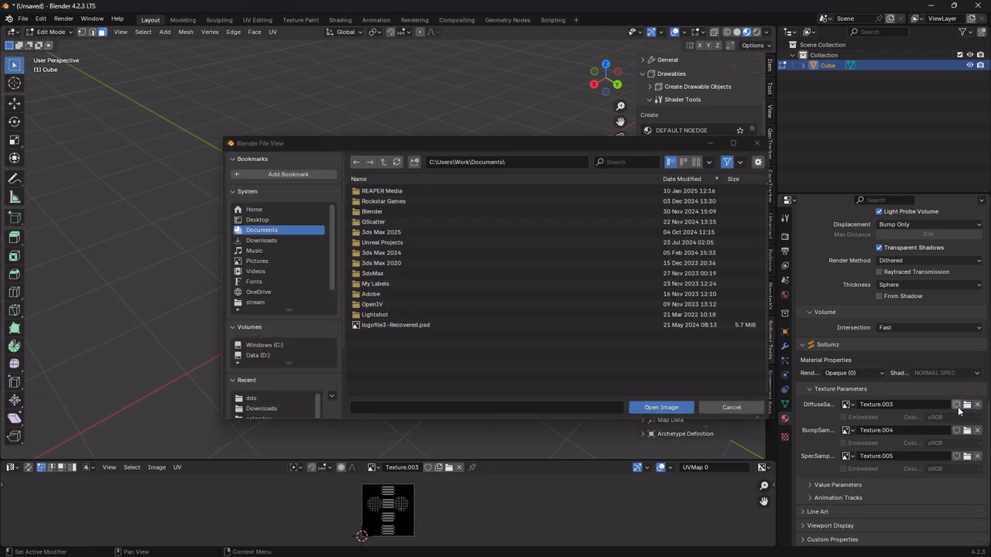
left_click(277, 241)
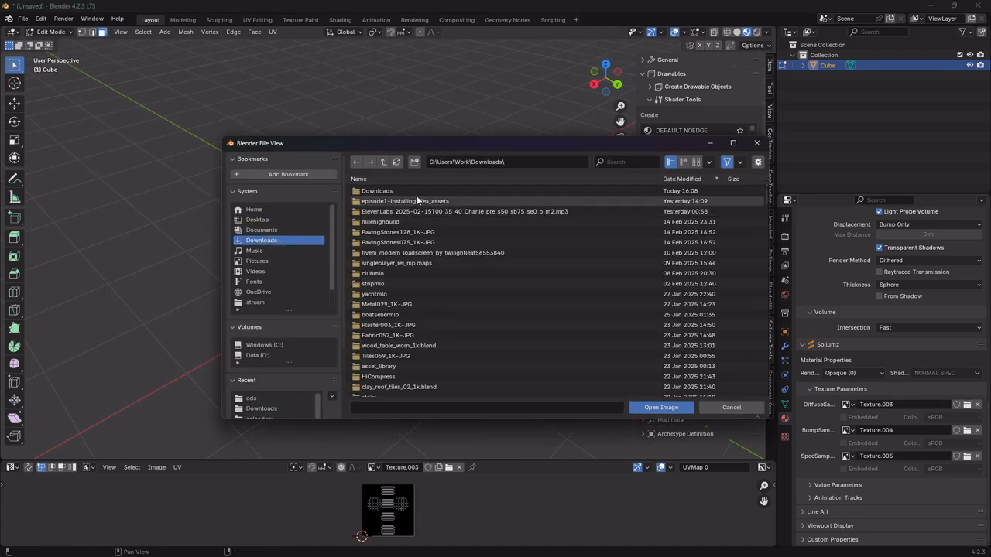
left_click(416, 193)
double_click(416, 191)
left_click(394, 190)
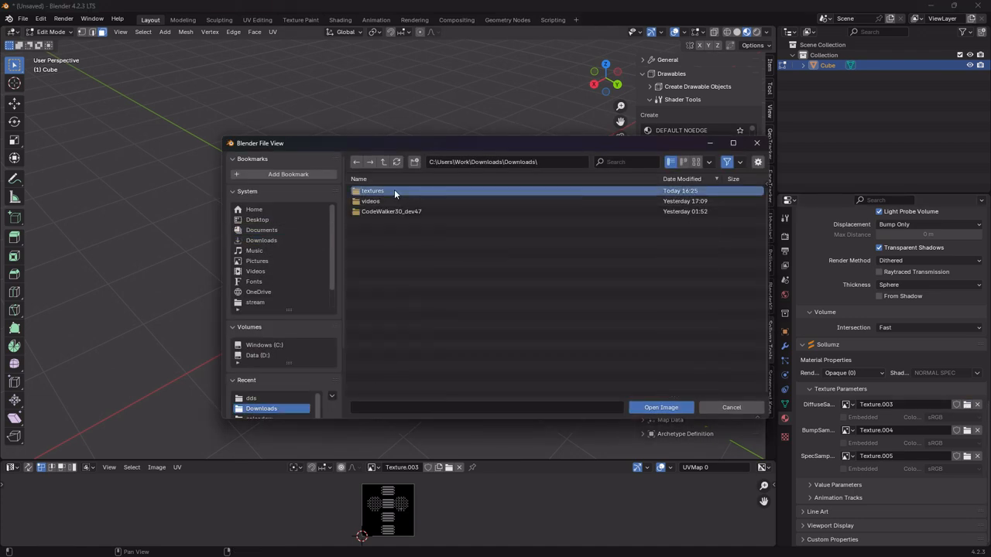
double_click(382, 190)
double_click(387, 190)
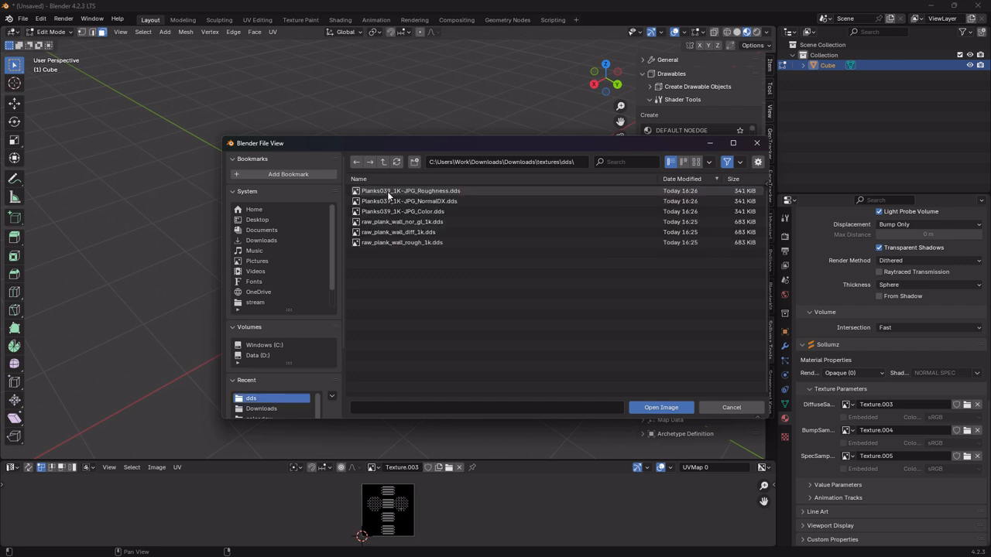
left_click(432, 216)
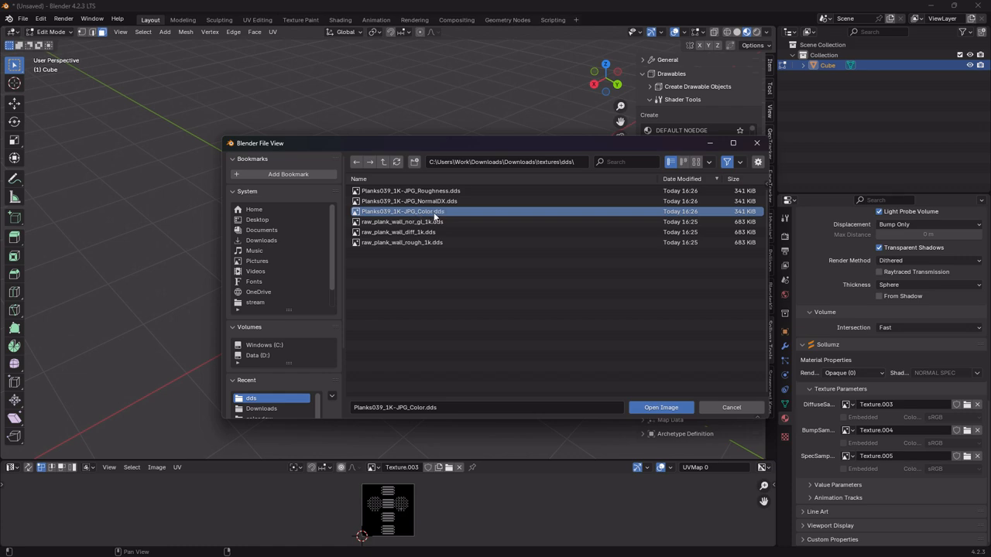
double_click(434, 217)
scroll(445, 323, "up", 4)
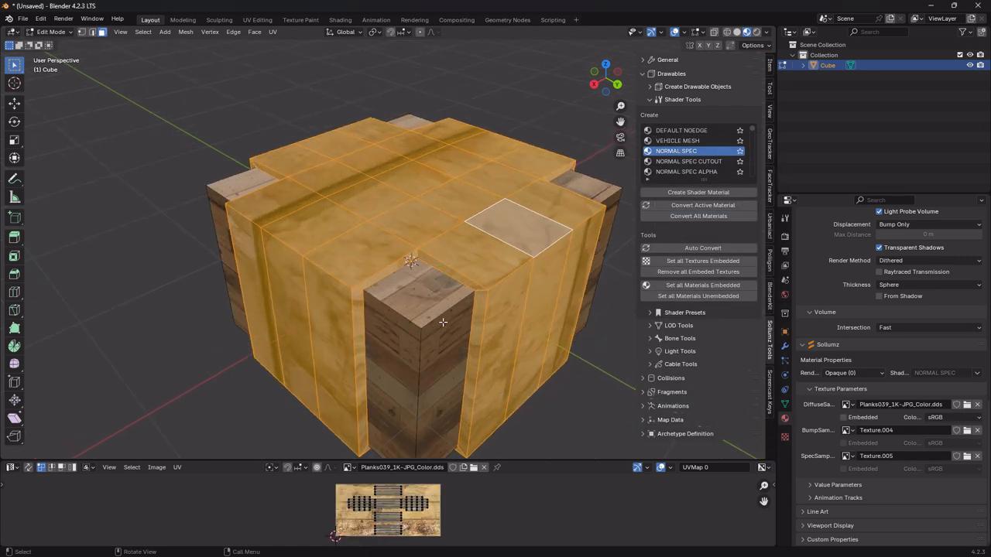
middle_click_drag(444, 322, 467, 318)
scroll(485, 320, "up", 4)
scroll(467, 317, "down", 5)
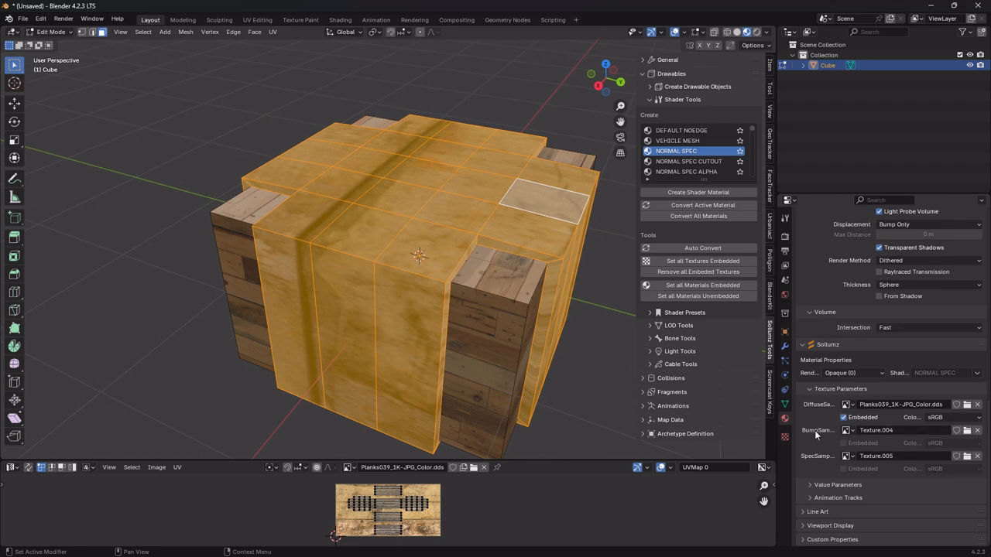
Load Planks039_1K-JPG_Roughness.dds from the textures\dds folder into texture2's BumpSampler and mark it as embedded.
left_click(966, 431)
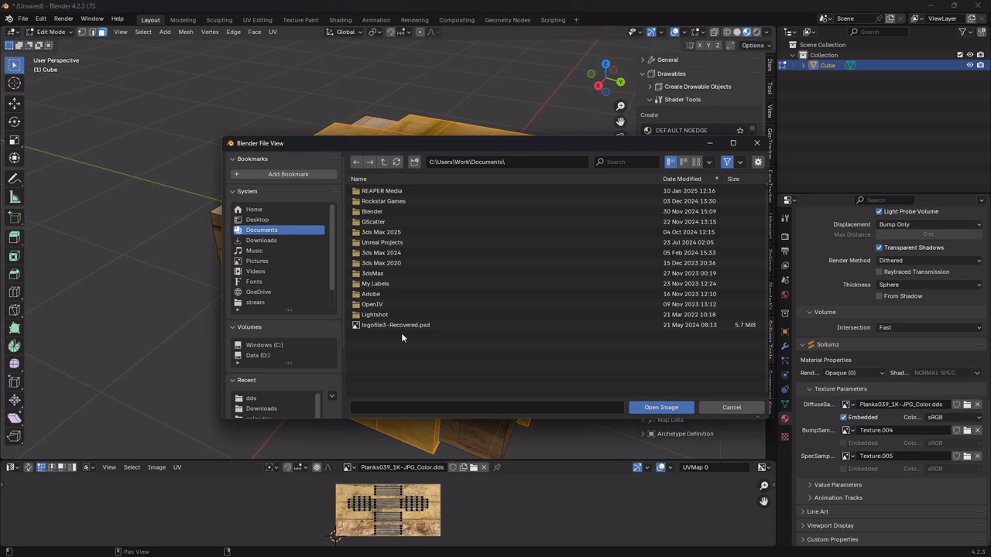
left_click(263, 241)
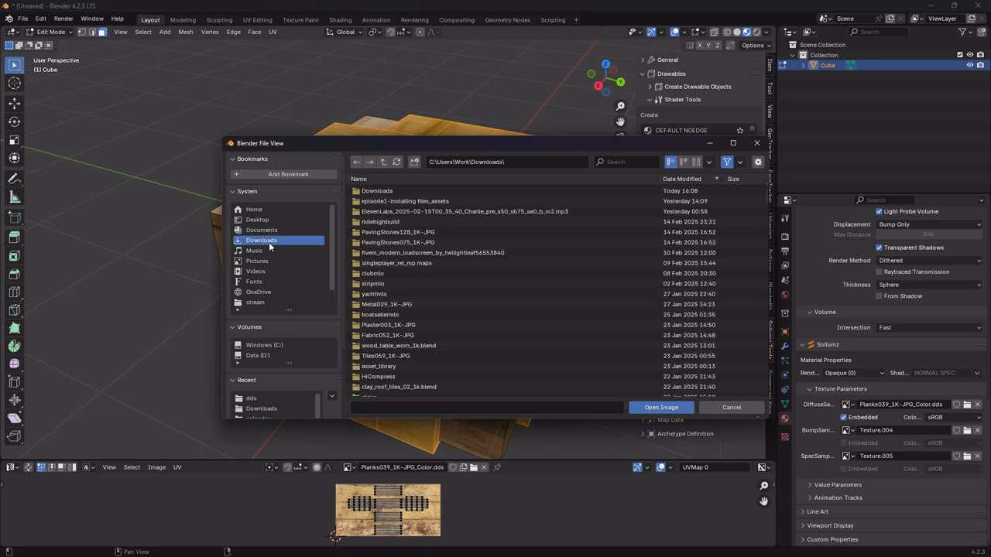
double_click(405, 191)
double_click(402, 191)
double_click(402, 190)
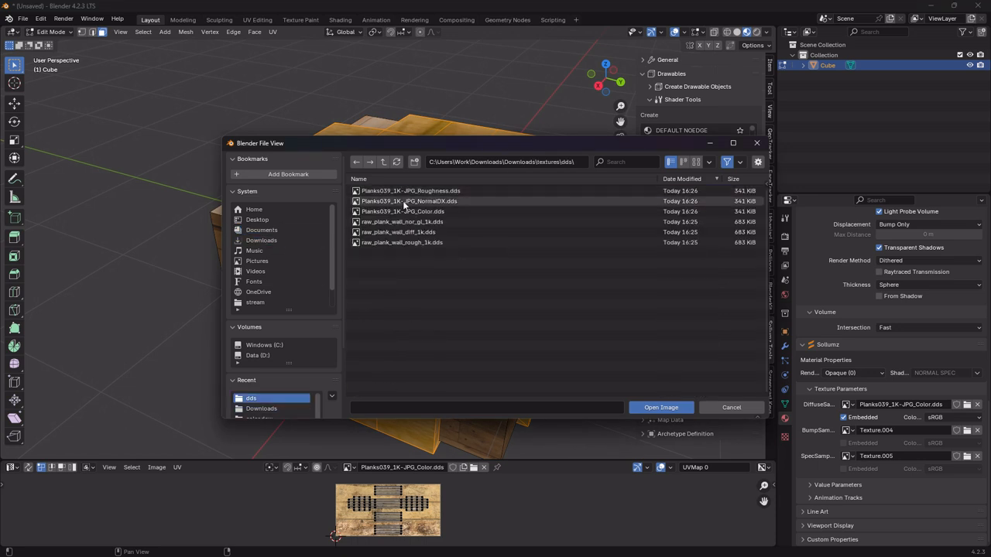
mouse_move(455, 201)
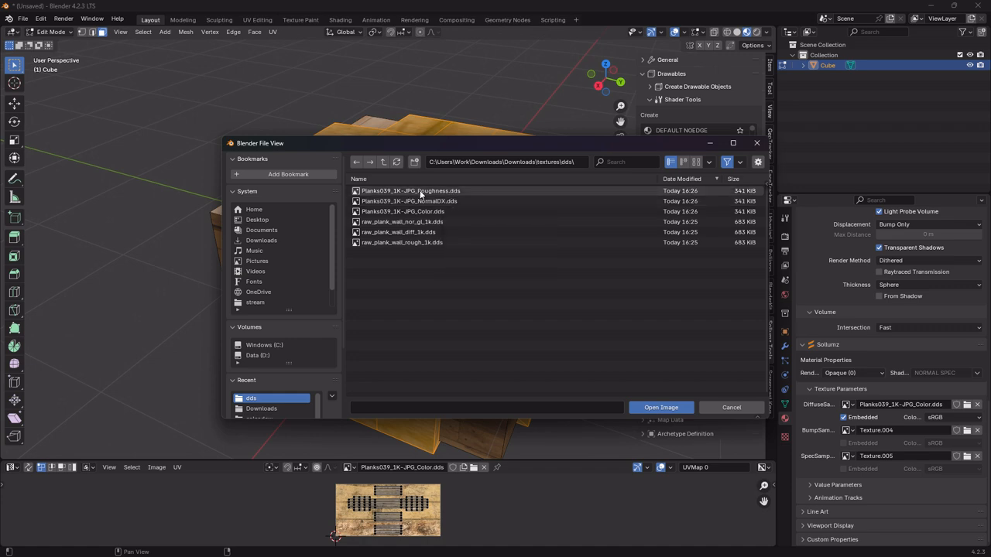
double_click(424, 193)
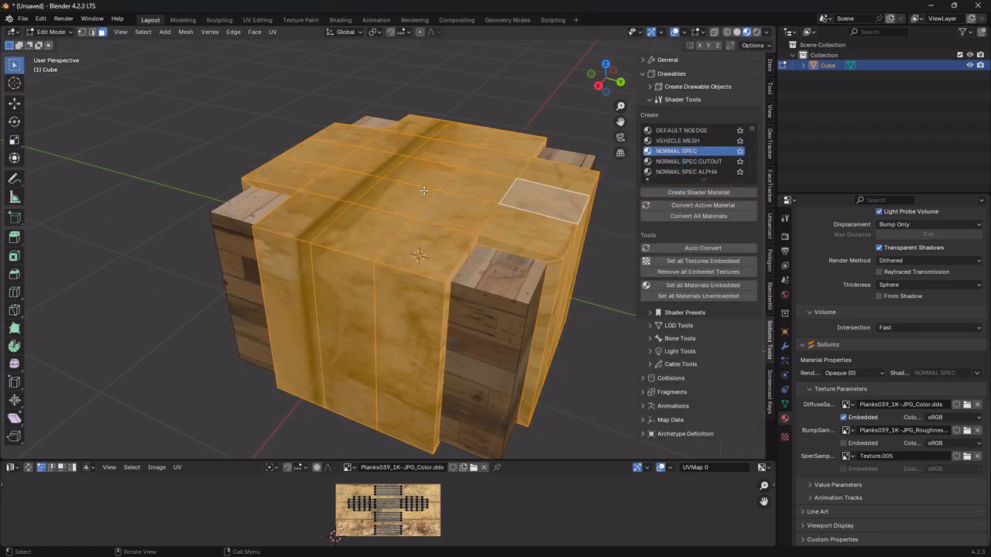
left_click(843, 442)
Load Planks039_1K-JPG_NormalDX.dds from the textures\dds folder into texture2's SpecSampler and mark it as embedded.
left_click(967, 456)
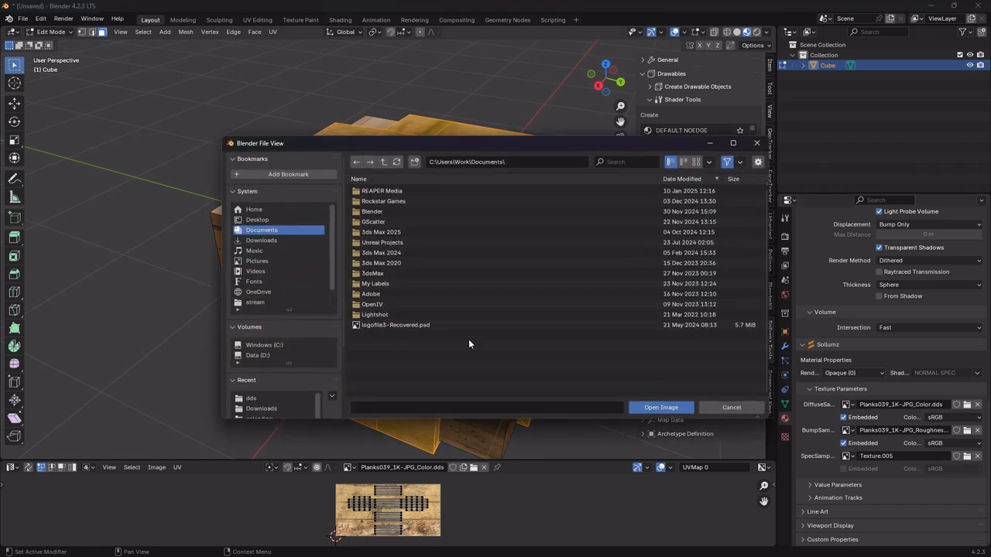
left_click(249, 240)
double_click(424, 191)
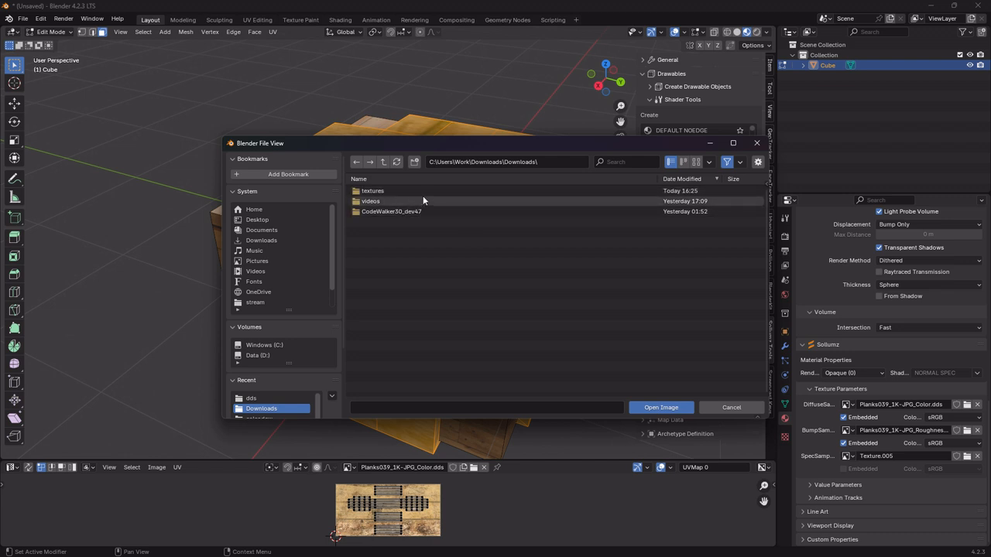
double_click(388, 192)
double_click(375, 192)
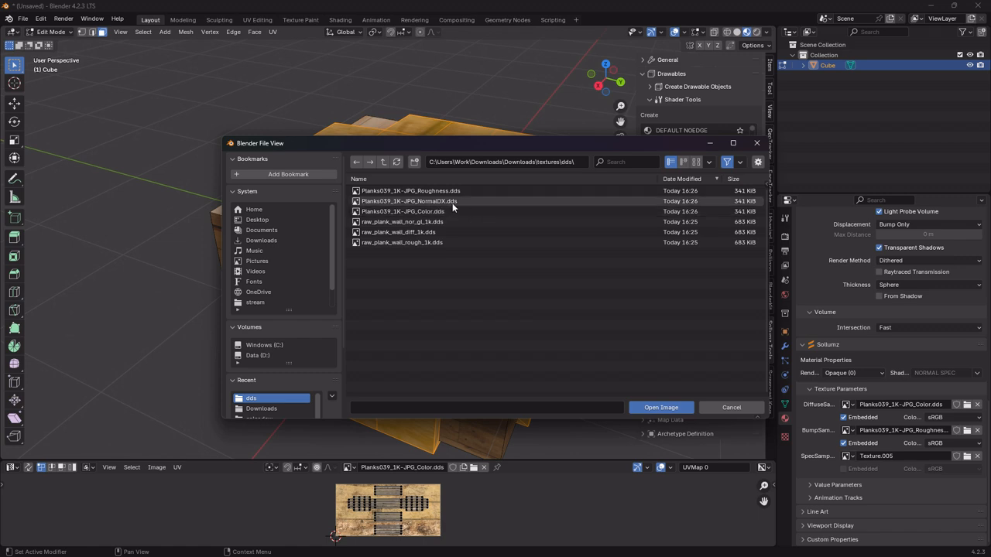
left_click(423, 204)
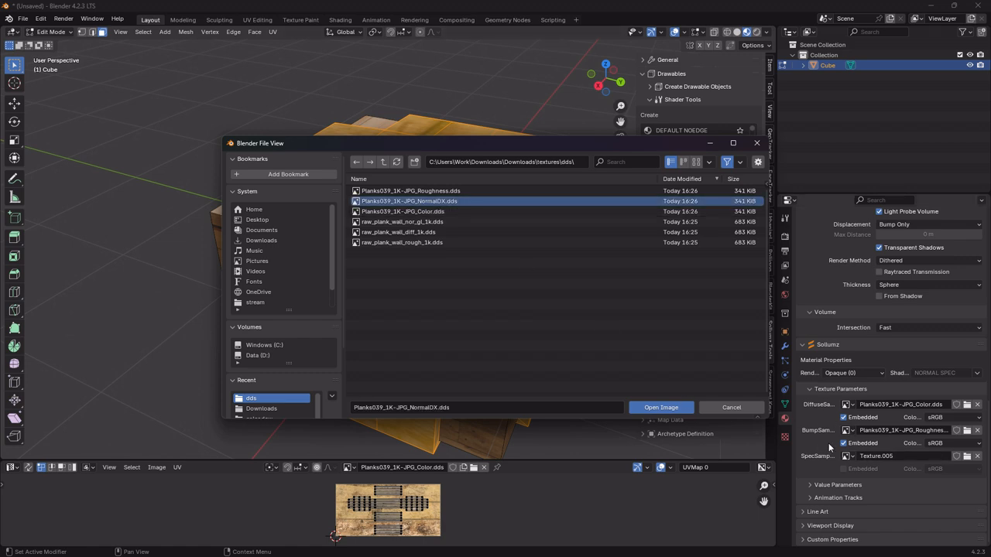
double_click(418, 201)
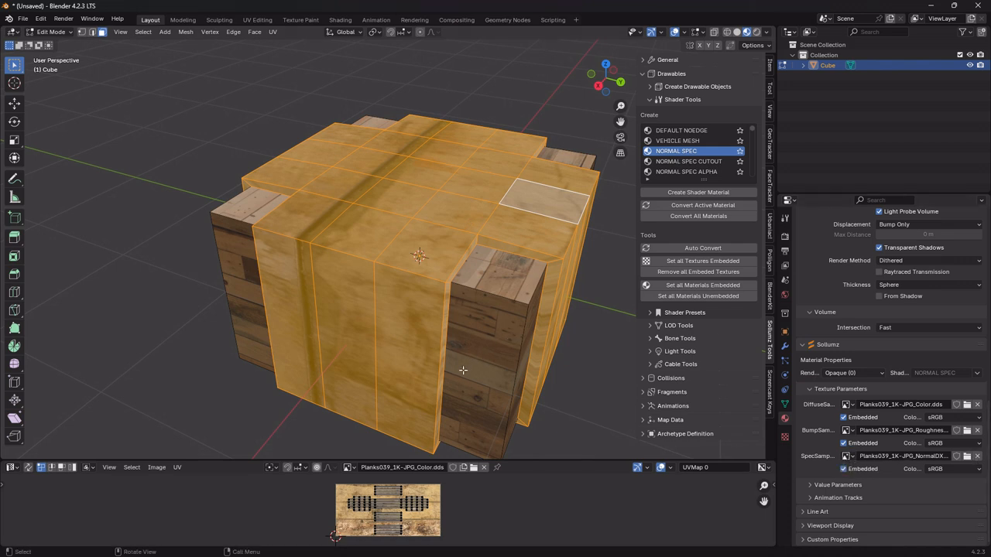
Open the UV mapping options for the selected texture2 faces.
middle_click_drag(285, 48, 275, 34)
left_click(272, 29)
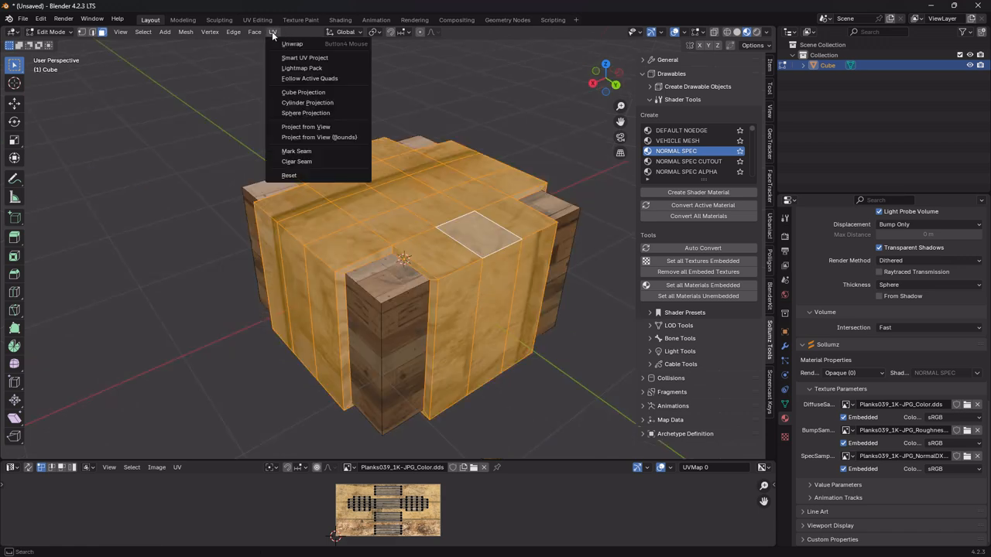
Unwrap the selected light plank faces of the cube with Cube Projection.
left_click(302, 93)
left_click(571, 374)
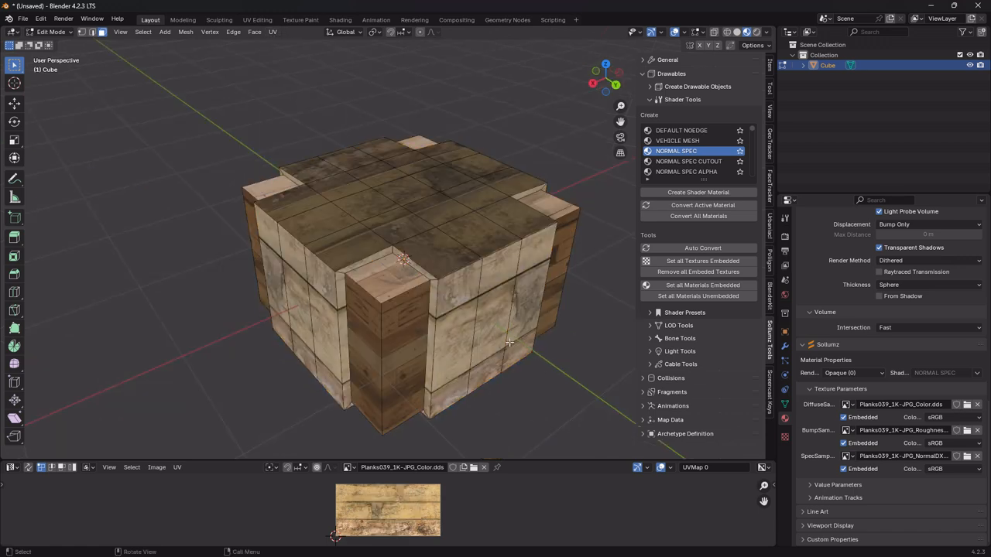
middle_click_drag(496, 338, 306, 288)
scroll(521, 350, "up", 3)
Scale down the UVs of all the light plank faces so the planks look larger, then return to Object Mode with nothing selected.
scroll(470, 301, "down", 5)
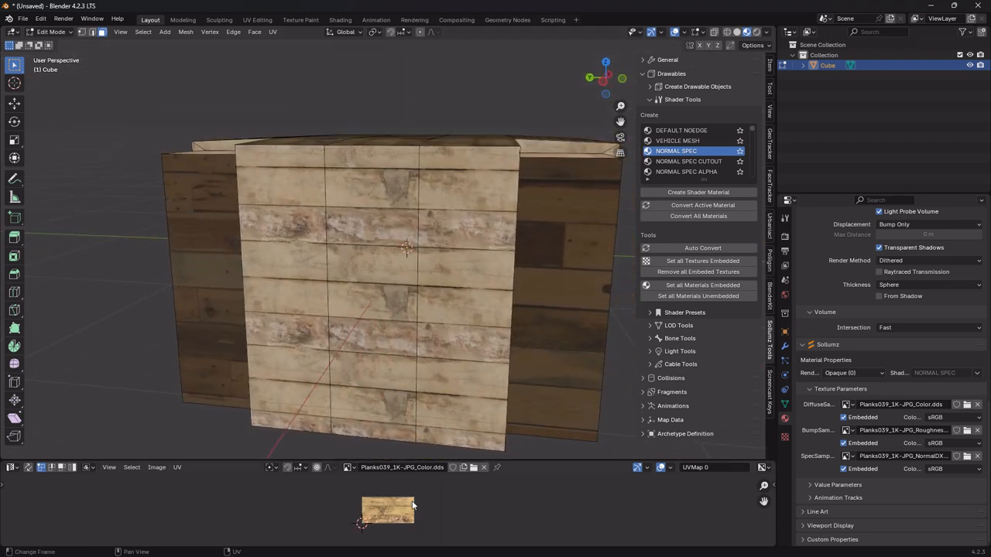
key("a")
key("s")
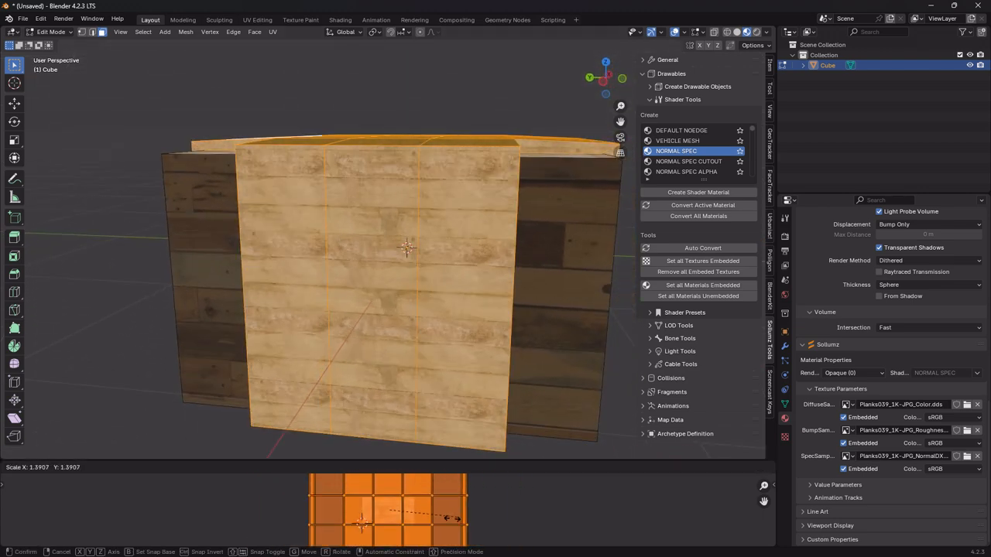
left_click(388, 537)
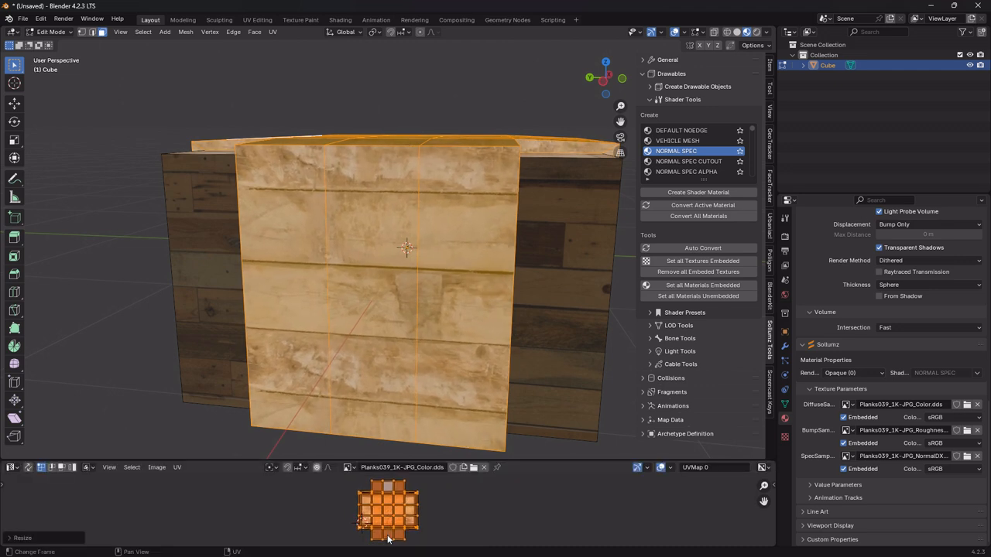
key("s")
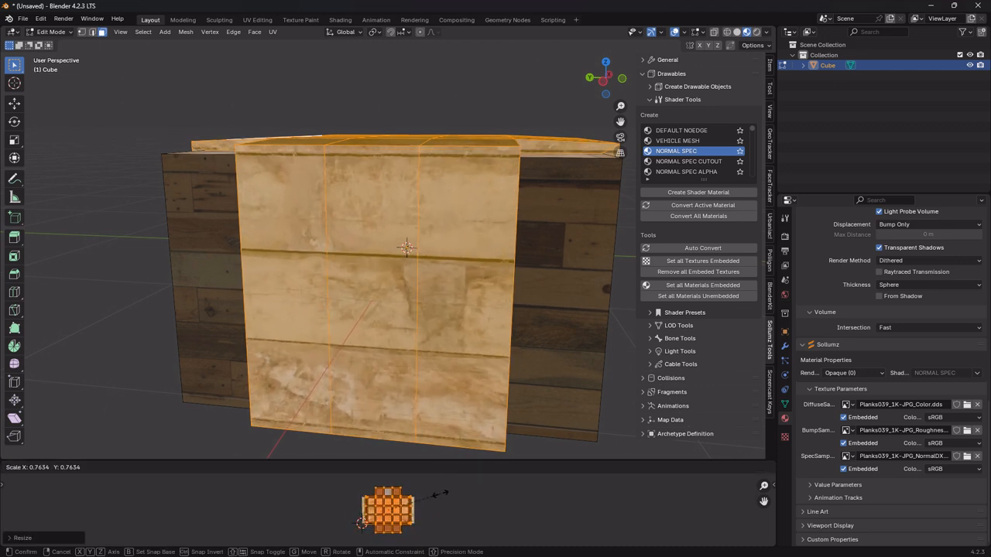
left_click(565, 389)
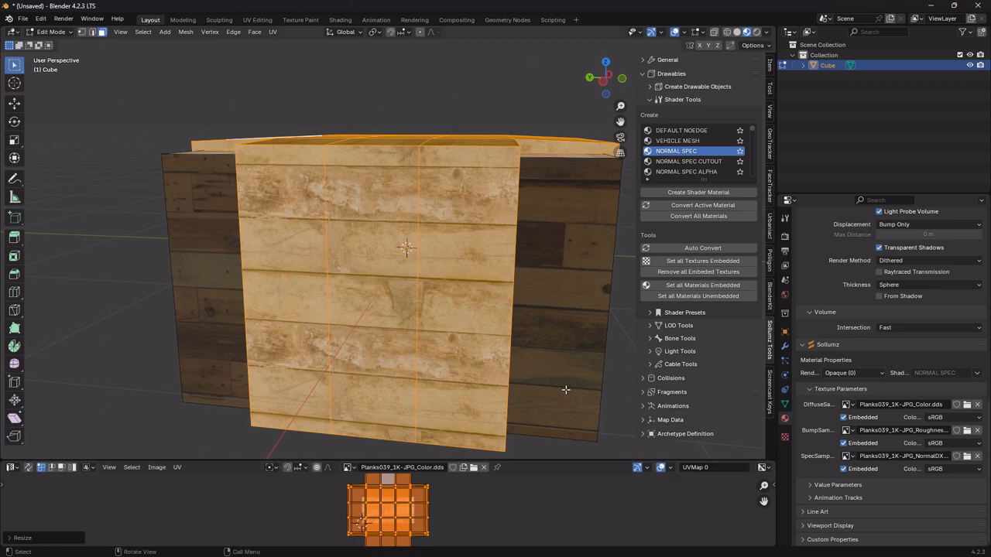
key("Tab")
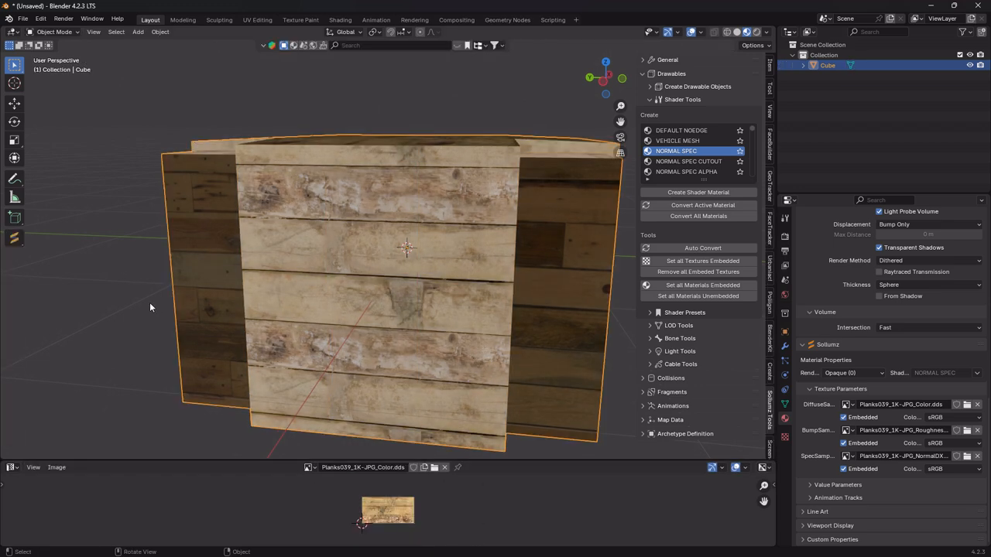
key("alt+a")
middle_click_drag(266, 356, 362, 370)
scroll(362, 370, "down", 2)
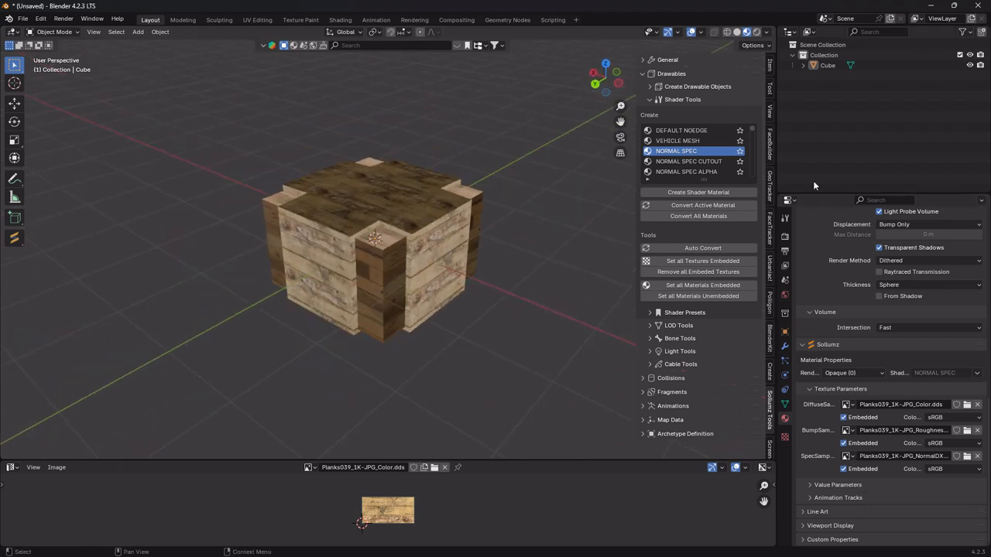
Expand the cube's hierarchy in the outliner and review the texture parameters of materials texture1 and texture2.
left_click(803, 66)
left_click(813, 76)
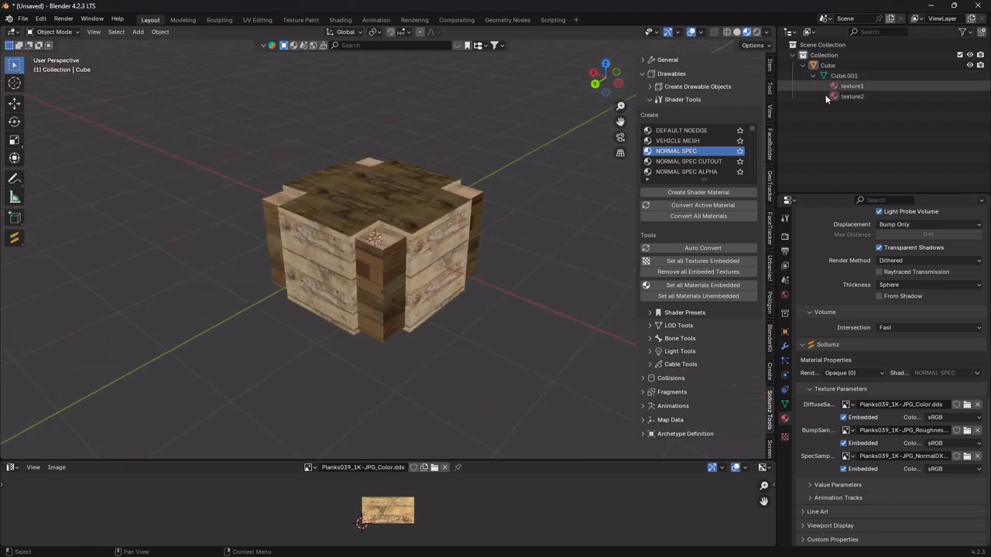
left_click(854, 87)
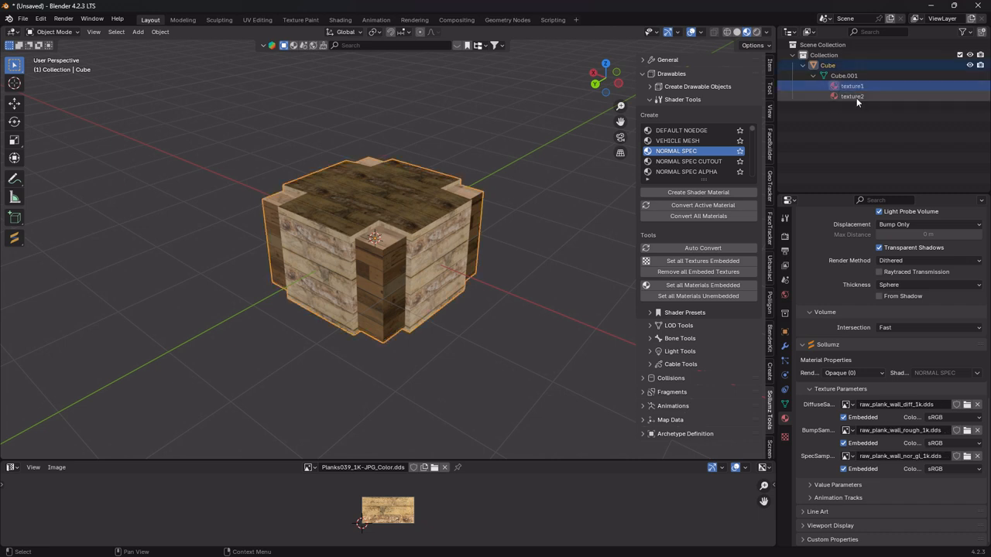
left_click(856, 98)
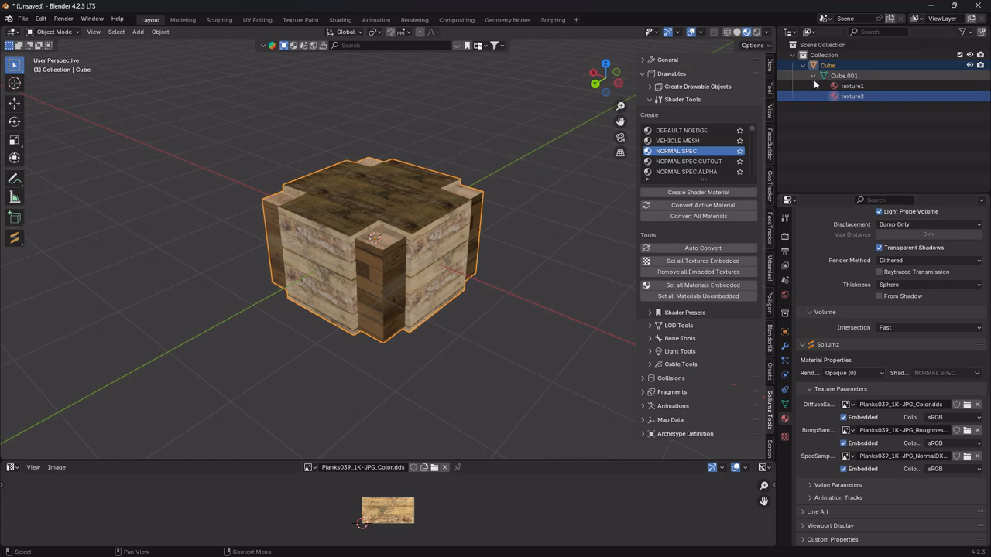
left_click(852, 86)
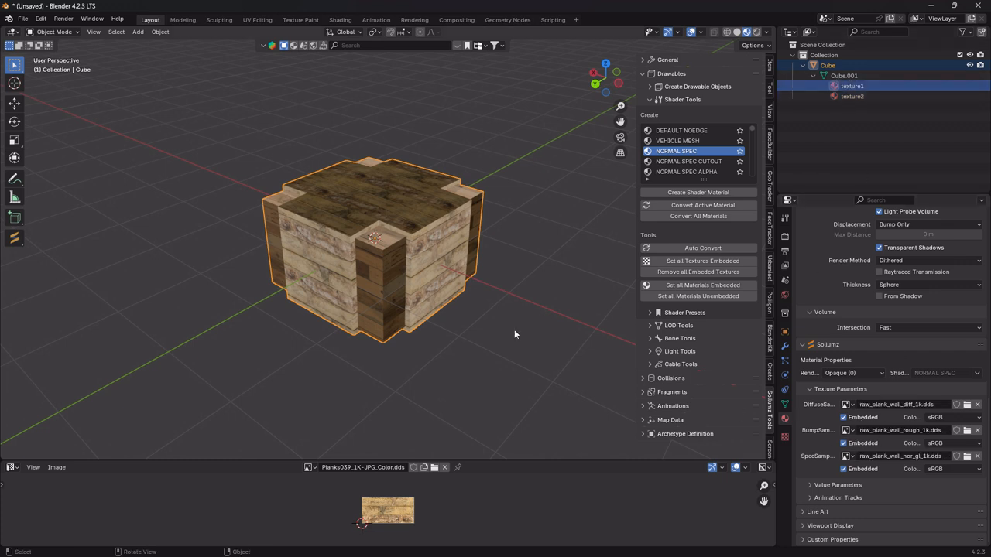
scroll(357, 291, "up", 2)
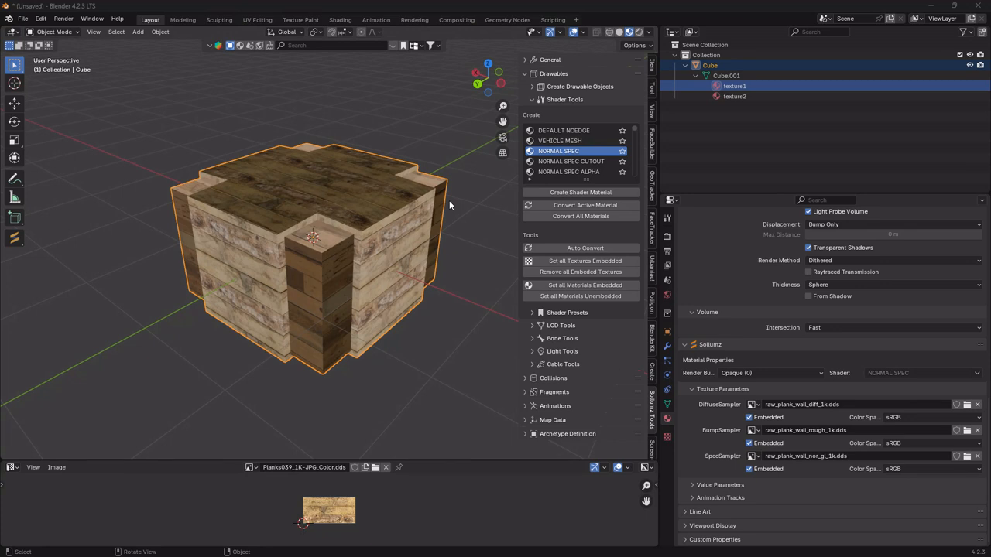
Turn on the Face Orientation overlay to check the direction of the cube's normals.
left_click(584, 32)
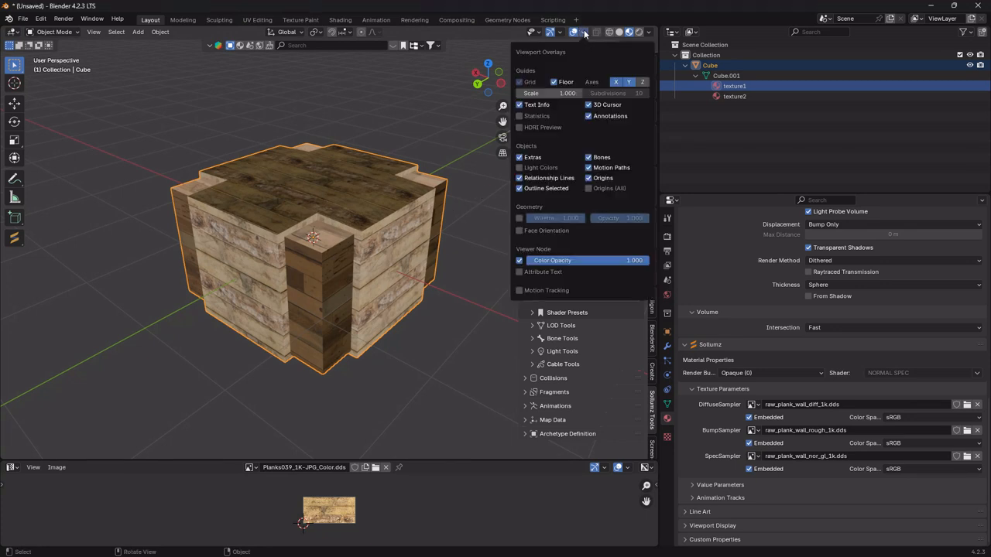
left_click(537, 230)
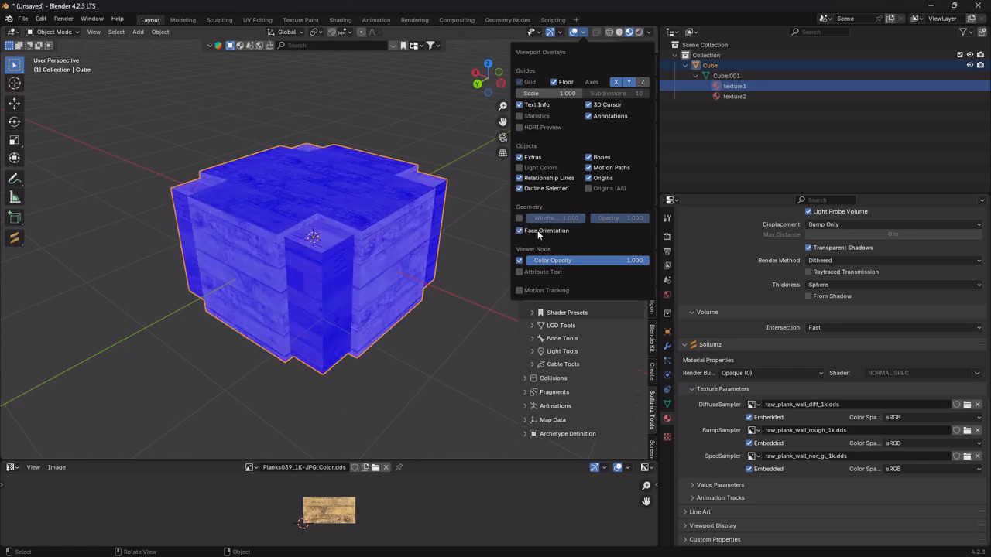
middle_click_drag(336, 244, 292, 256)
In Edit Mode, flip the normals of the front corner post's top face and two outer side faces.
key("Tab")
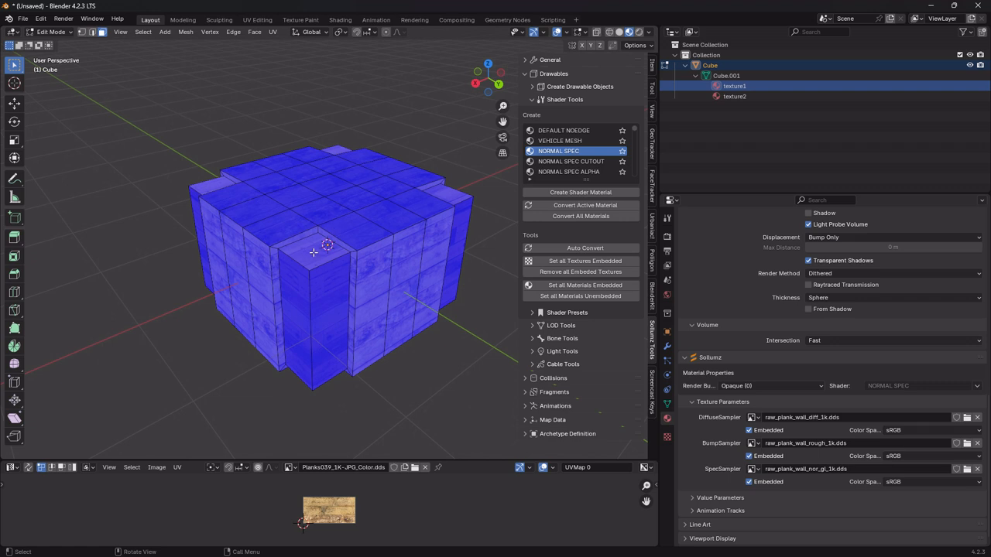
left_click(314, 253)
left_click(321, 289, "shift")
left_click(304, 295, "shift")
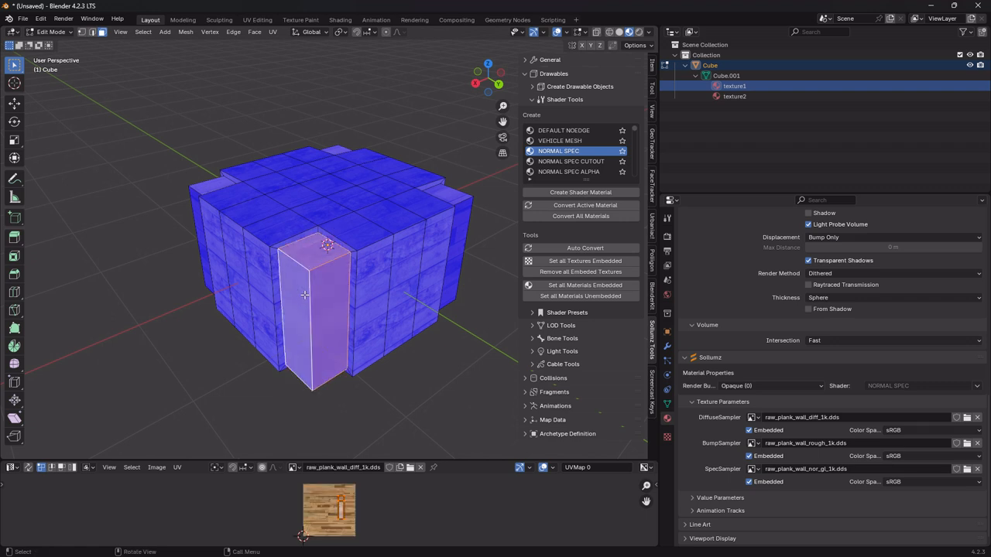
right_click(305, 294)
key("Escape")
key("alt+n")
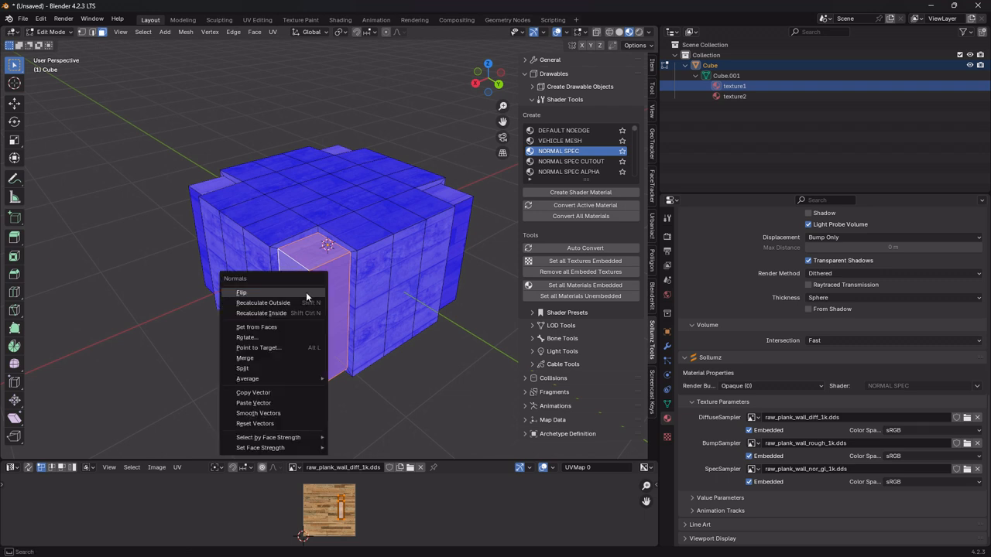
left_click(246, 294)
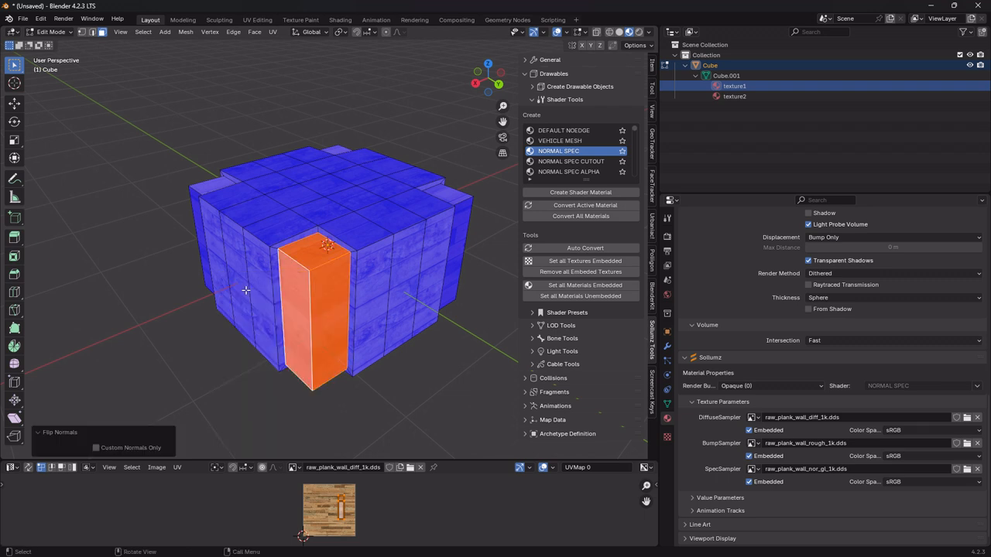
left_click(435, 409)
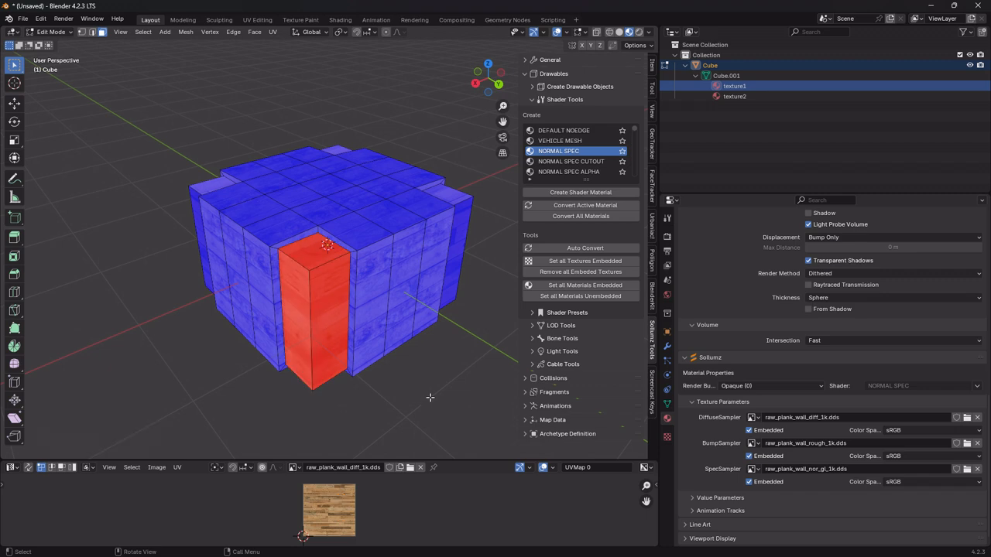
Flip the normals of the front corner post's three reversed faces back outward.
middle_click_drag(435, 408, 416, 370)
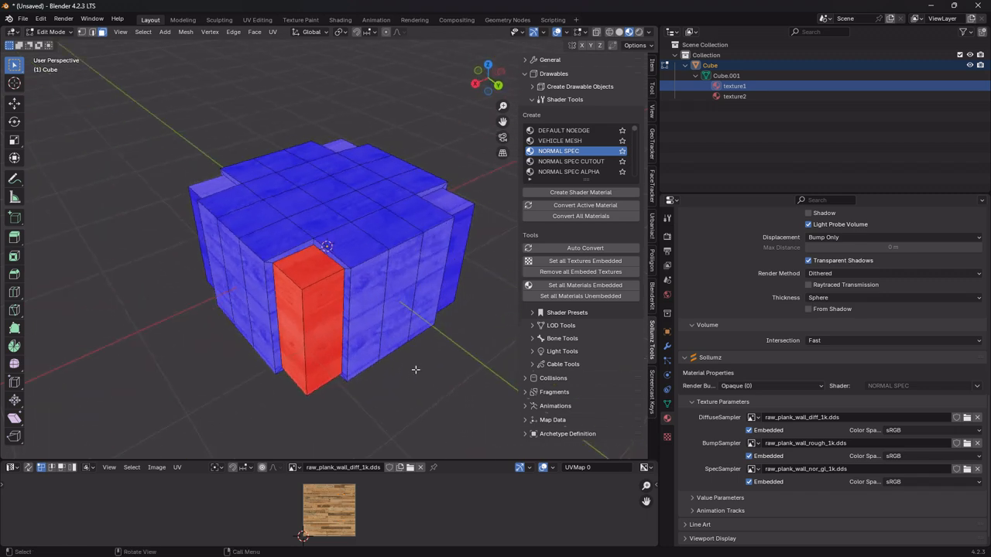
left_click(316, 319)
left_click(296, 314, "shift")
left_click(311, 262, "shift")
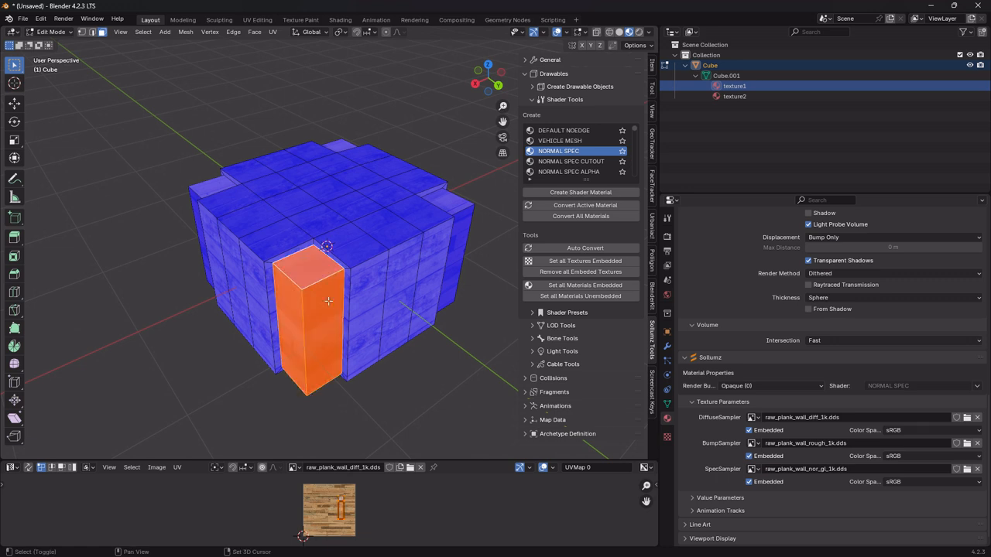
key("alt+n")
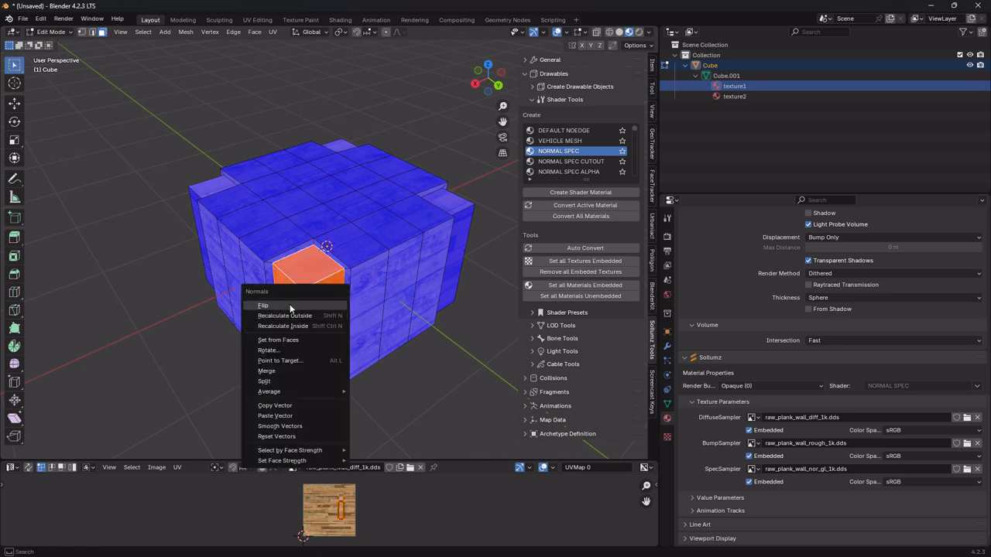
left_click(316, 305)
left_click(449, 375)
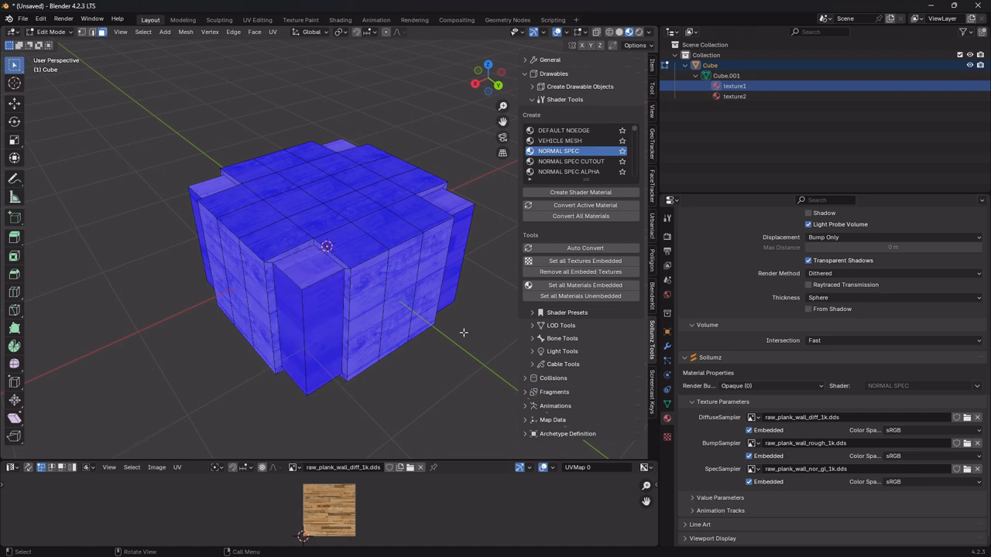
middle_click_drag(465, 333, 272, 350)
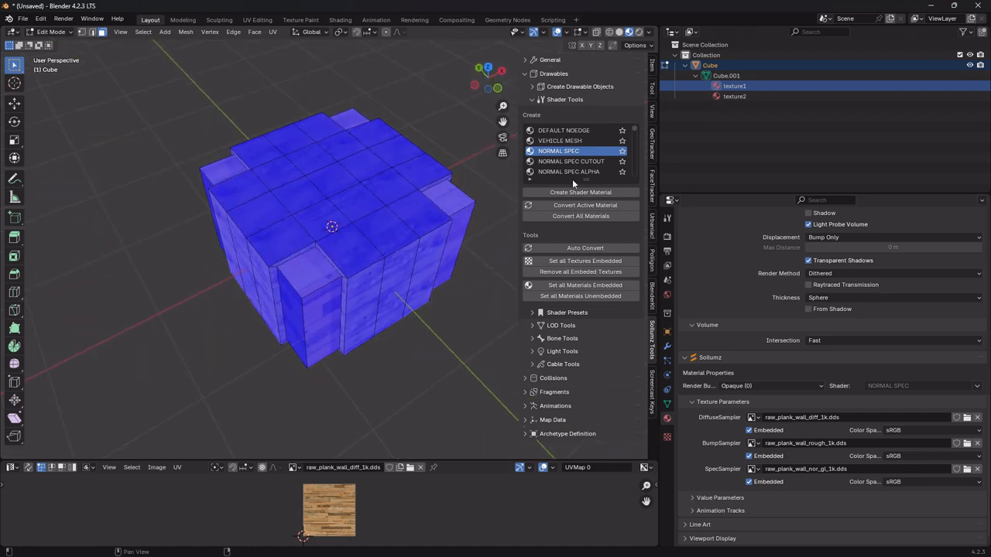
Turn off the Face Orientation overlay and return to Object Mode.
left_click(566, 35)
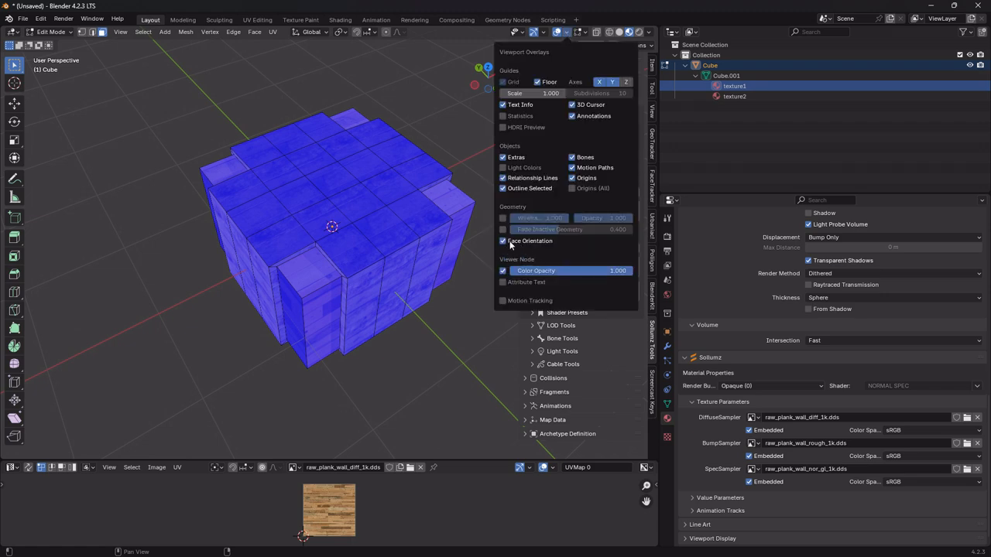
left_click(508, 241)
middle_click_drag(395, 272, 417, 249)
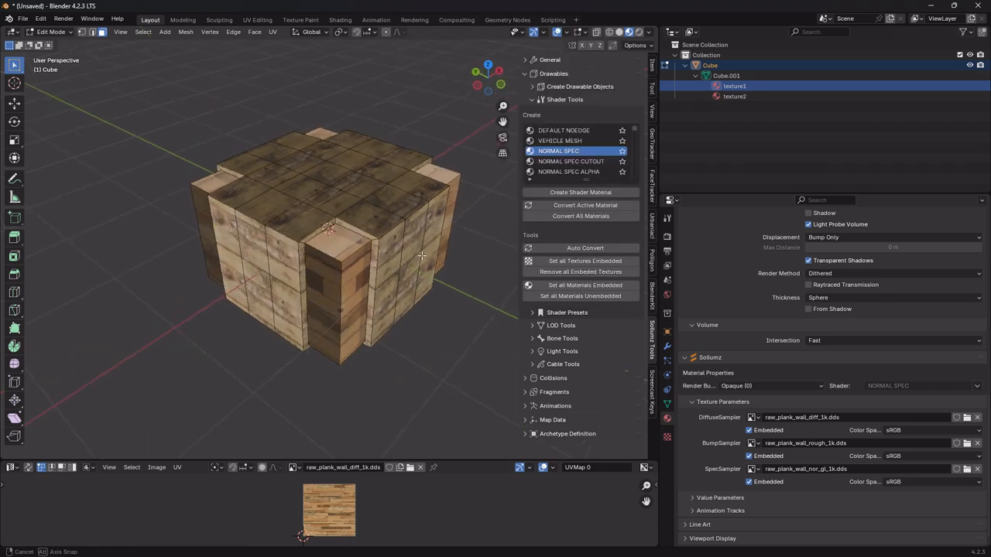
key("Tab")
middle_click_drag(328, 238, 332, 224)
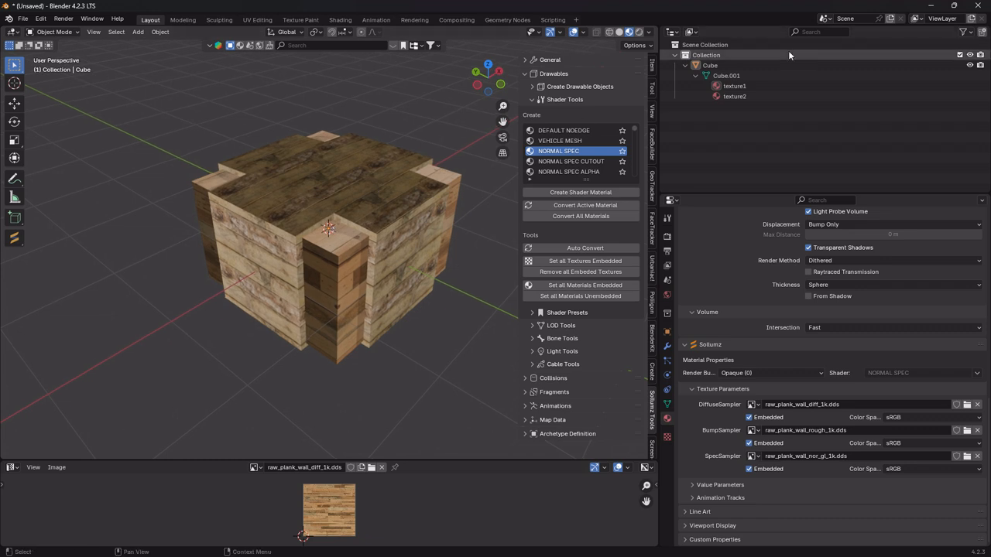
Rename the Cube object to test_prop.
left_click(709, 66)
double_click(709, 66)
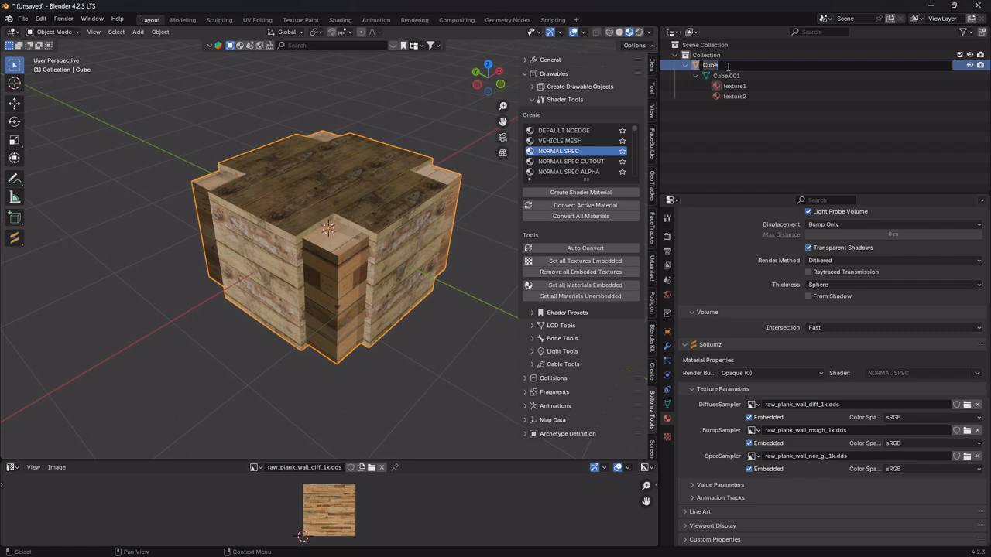
type("test_prop")
key("Return")
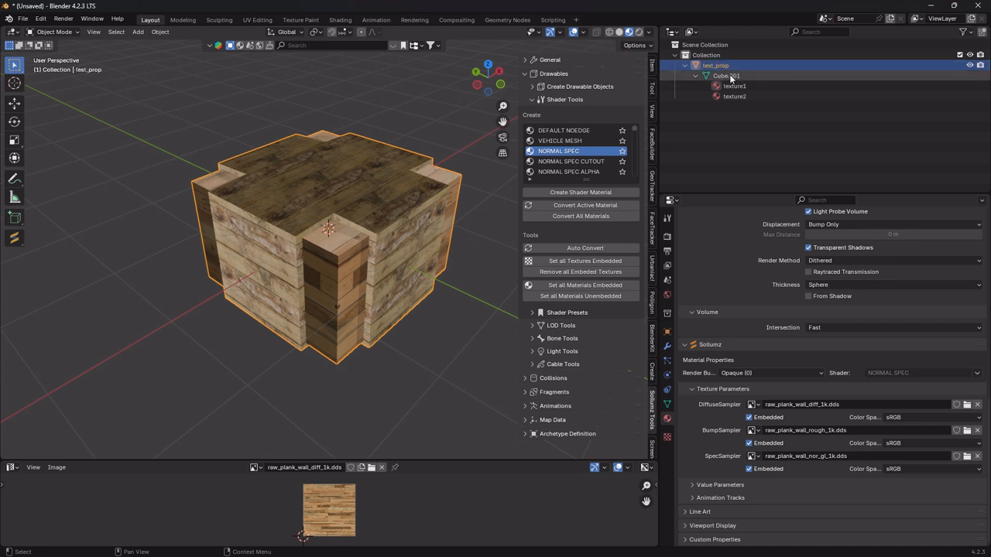
Rename the object's mesh data to test_prop as well.
double_click(729, 75)
type("t")
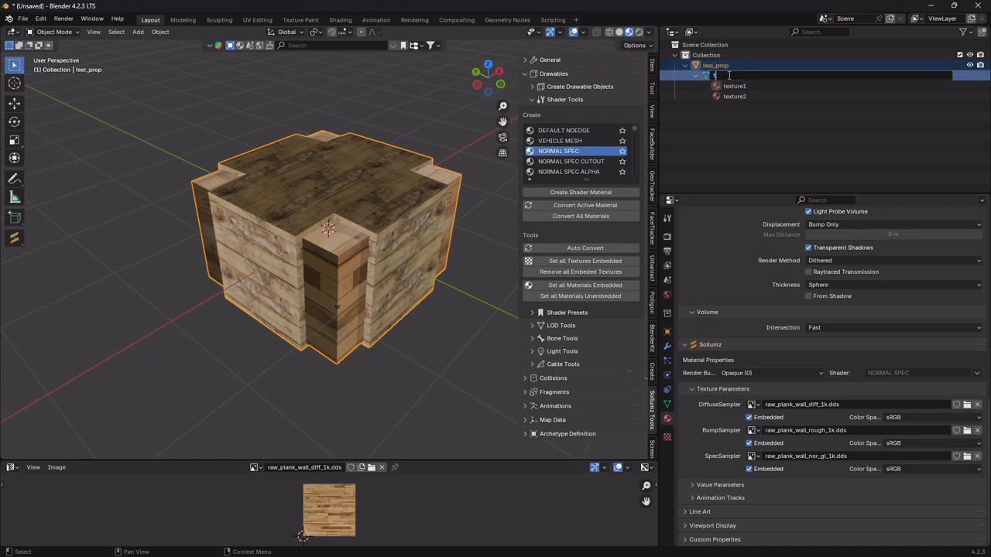
type("est_prop")
key("Return")
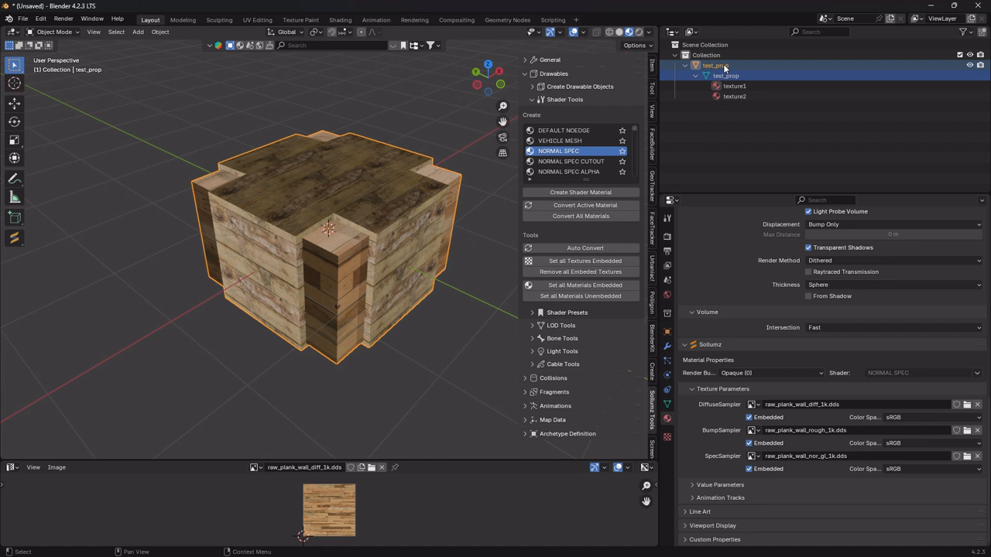
Convert the test_prop object to a drawable with Auto-Embed Collision enabled.
left_click(723, 63)
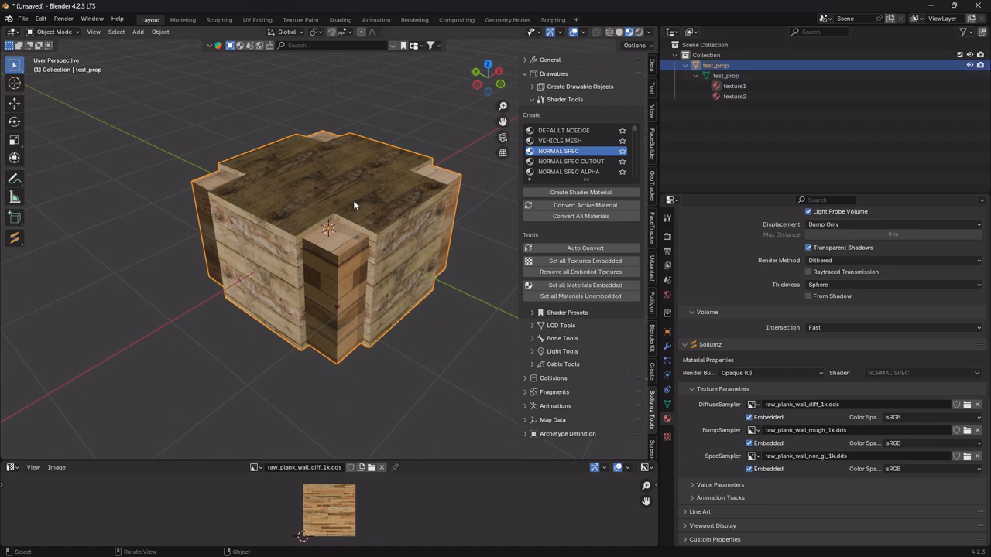
left_click(553, 73)
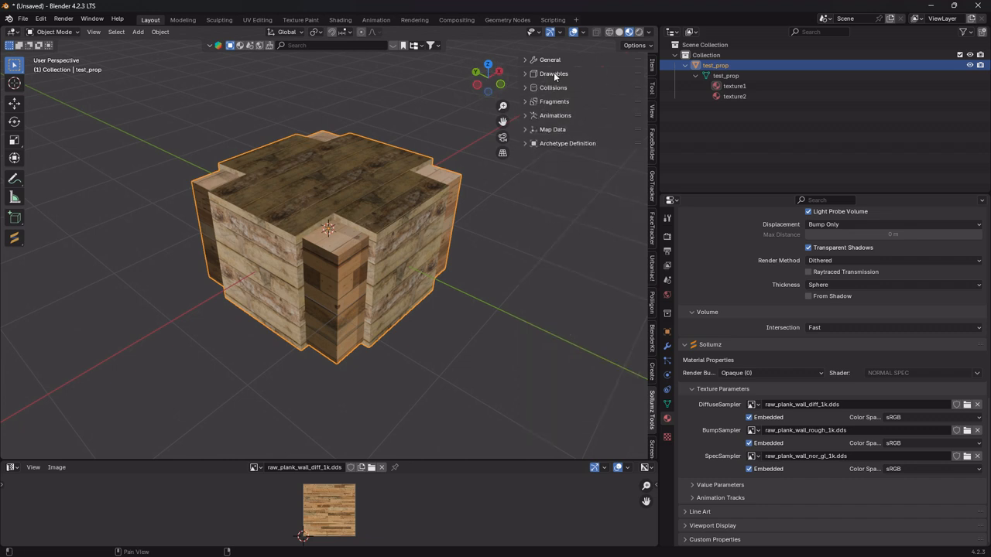
left_click(554, 74)
left_click(560, 87)
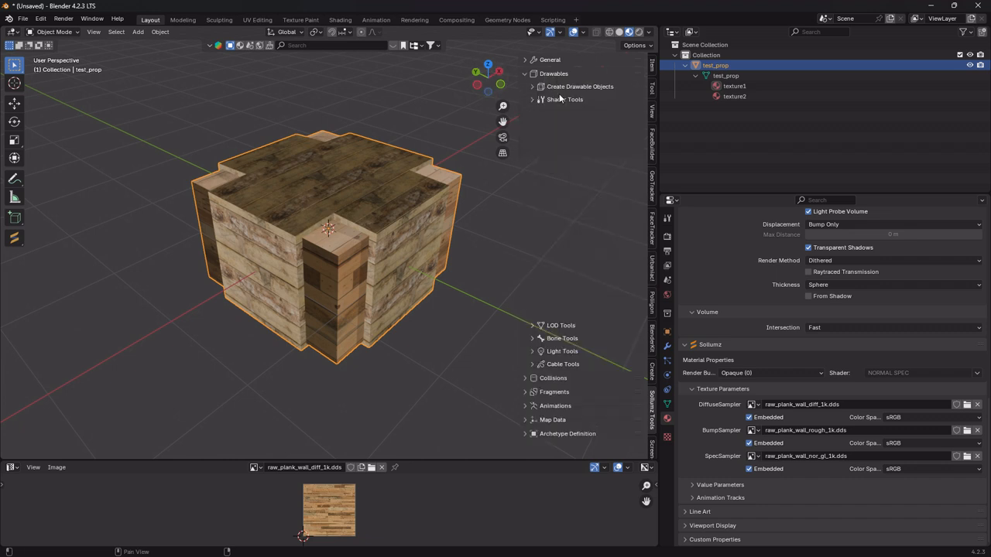
left_click(564, 85)
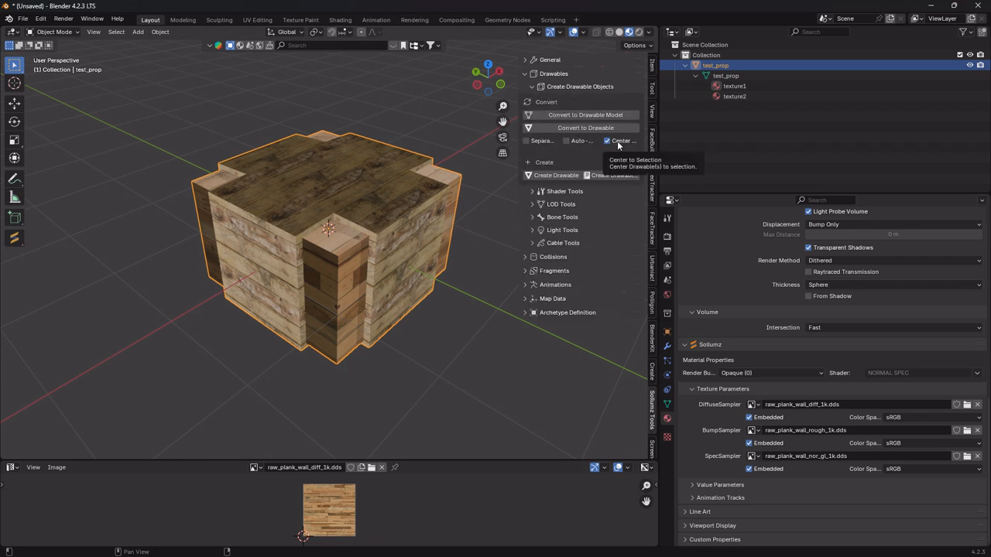
left_click(576, 142)
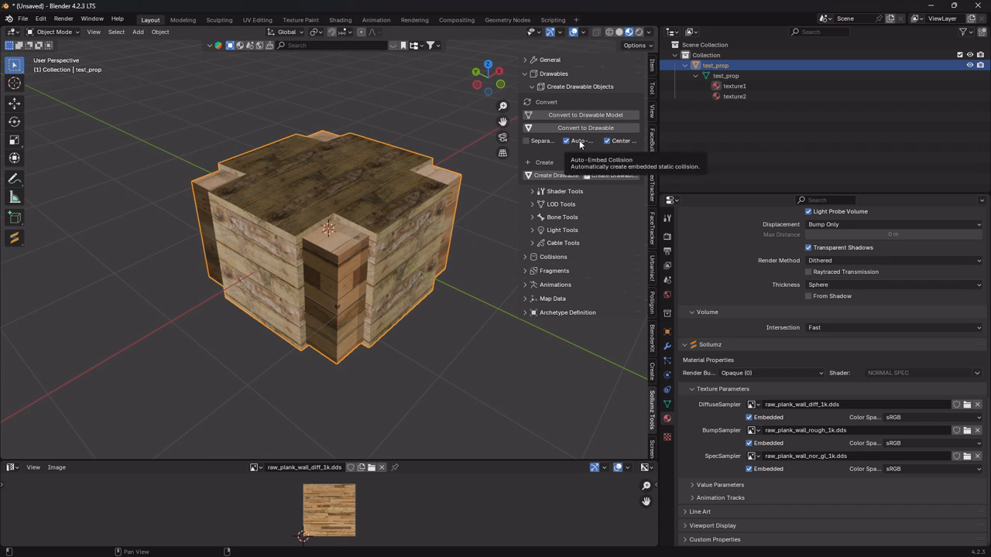
left_click(589, 129)
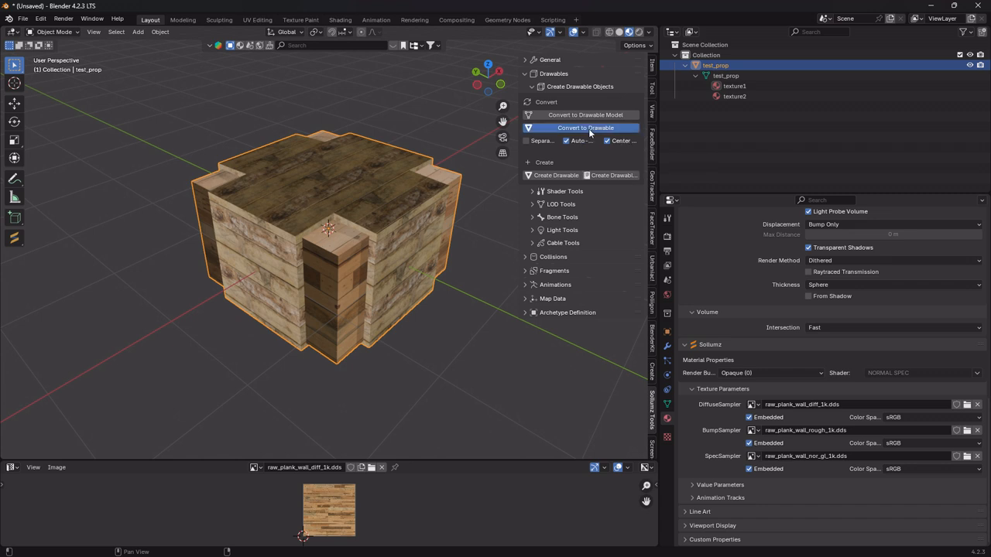
Expand test_prop.col in the drawable hierarchy down to the materials of the collision poly mesh.
left_click(685, 65)
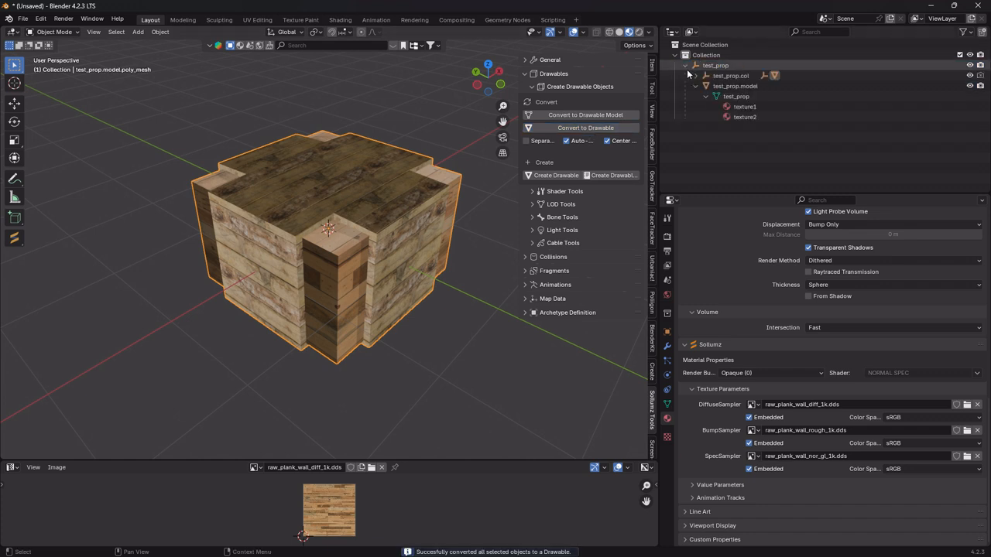
left_click(695, 86)
left_click(696, 75)
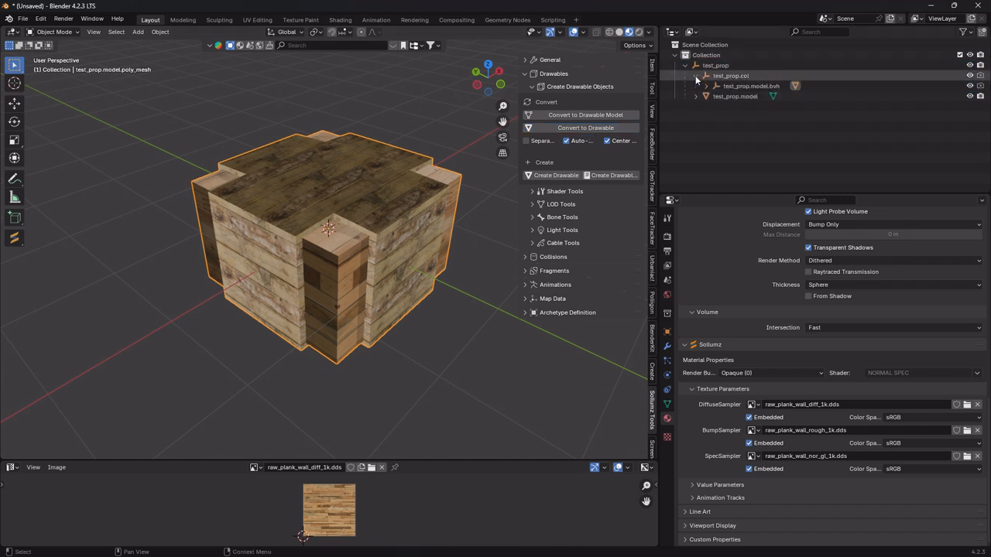
left_click(706, 85)
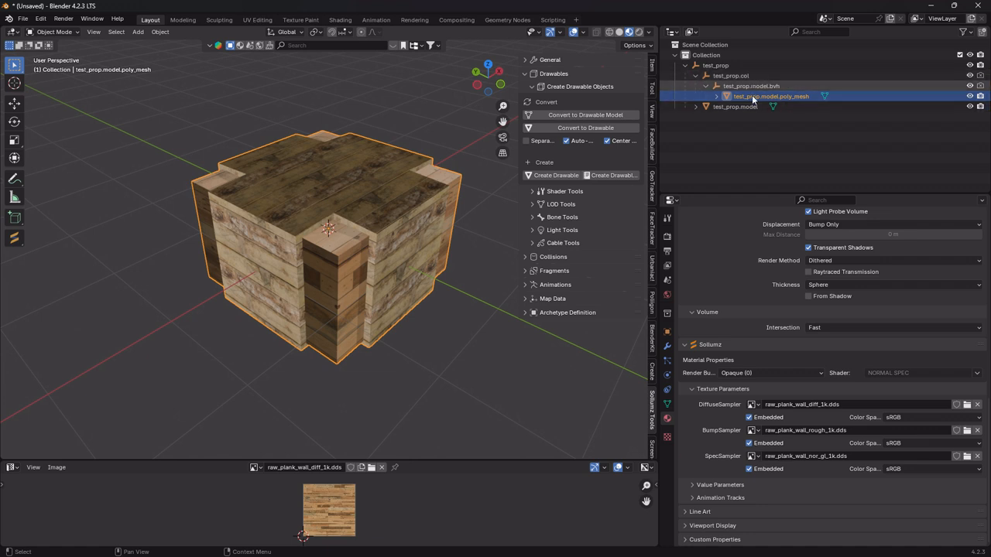
left_click(716, 96)
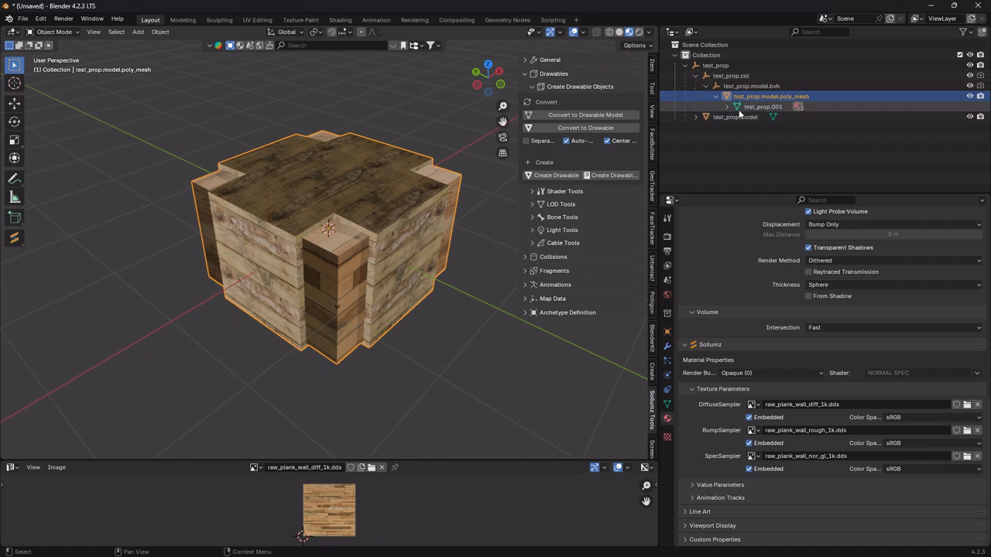
left_click(726, 105)
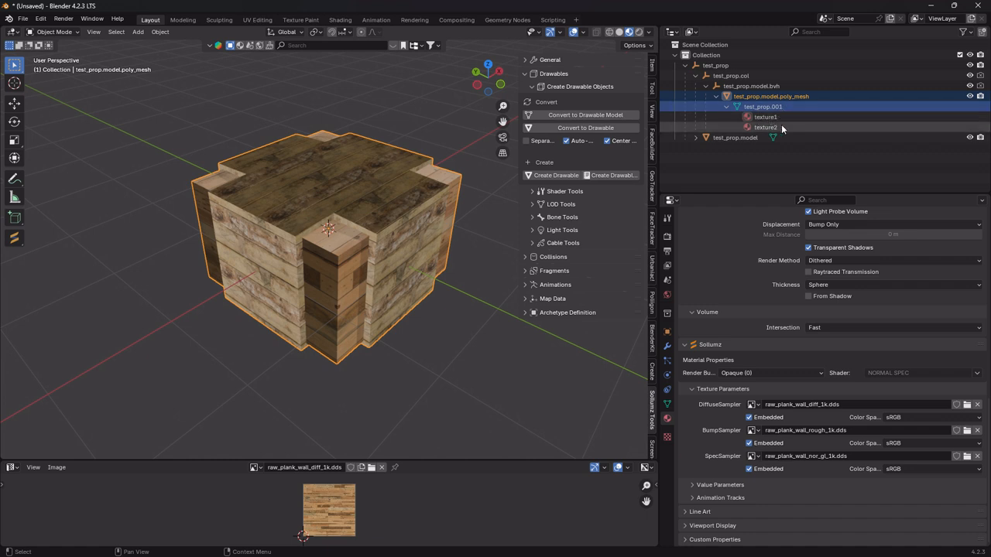
Hide the test_prop.model object so that only the collision poly mesh is shown.
scroll(747, 353, "up", 15)
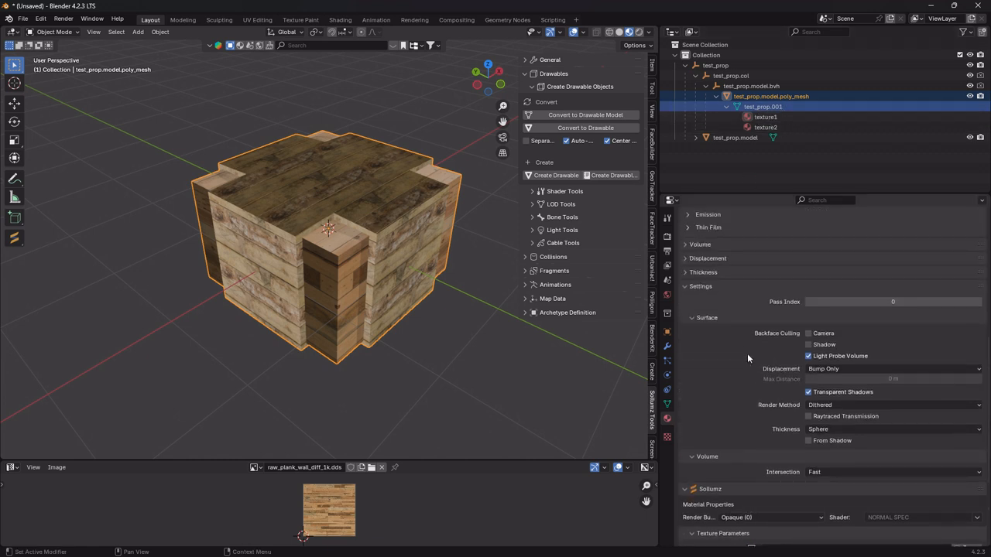
left_click(970, 137)
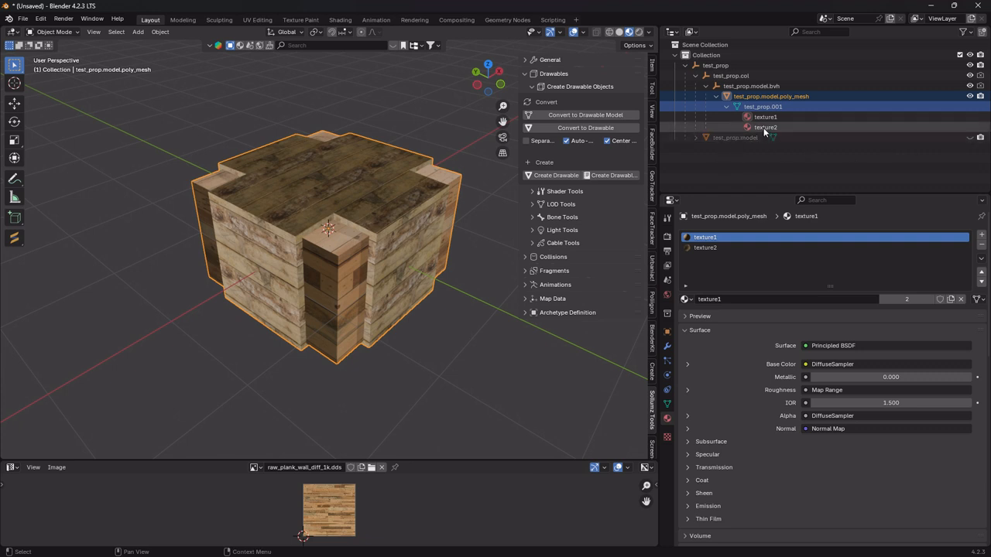
left_click(971, 96)
left_click(971, 96)
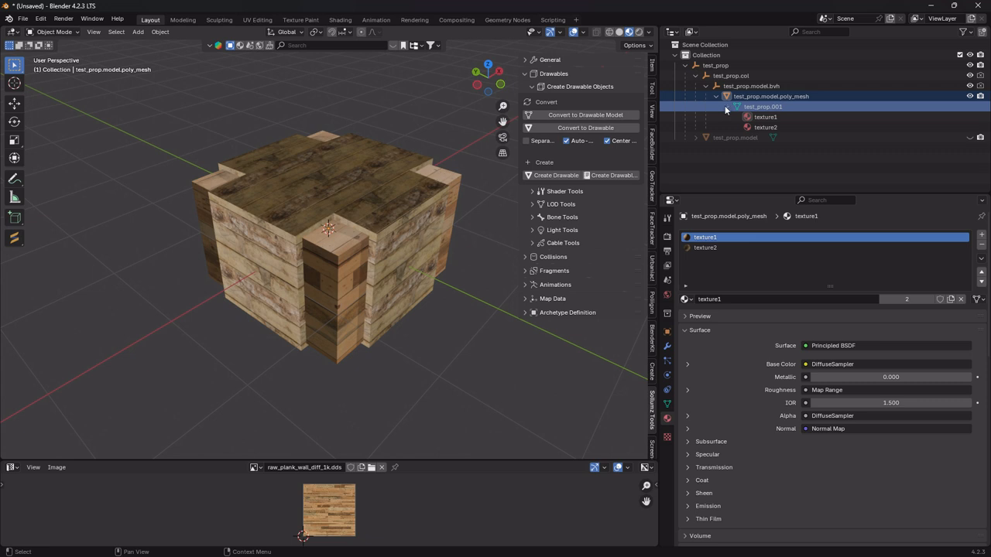
Remove the texture1 and texture2 materials from the collision poly mesh.
left_click(766, 117)
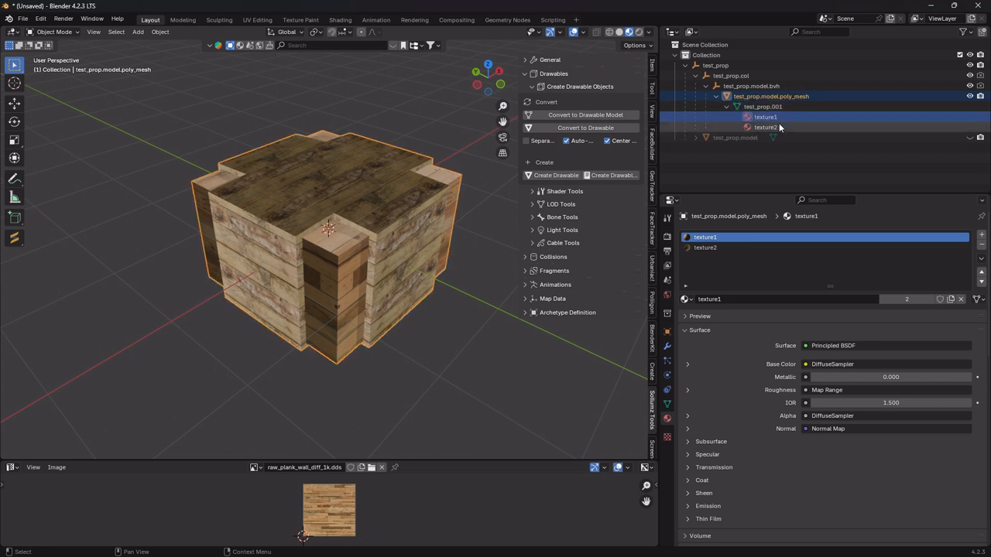
left_click(784, 109)
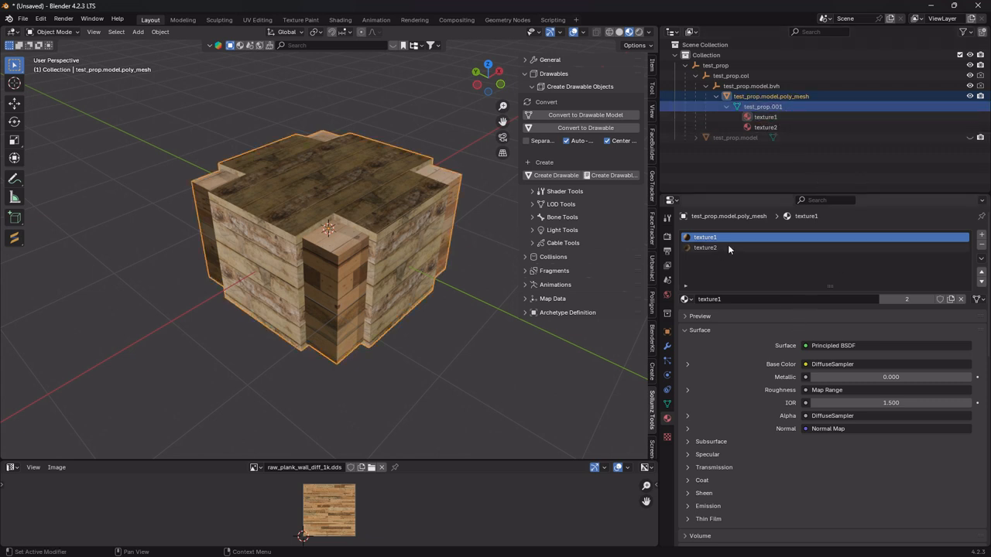
left_click(982, 247)
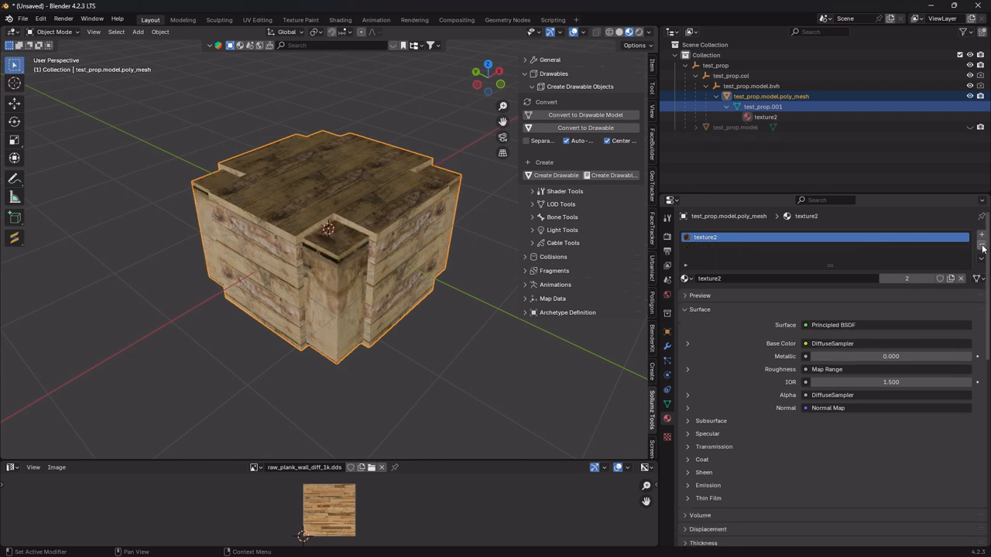
left_click(981, 246)
Add a collision material of type Default to the collision poly mesh.
left_click(570, 85)
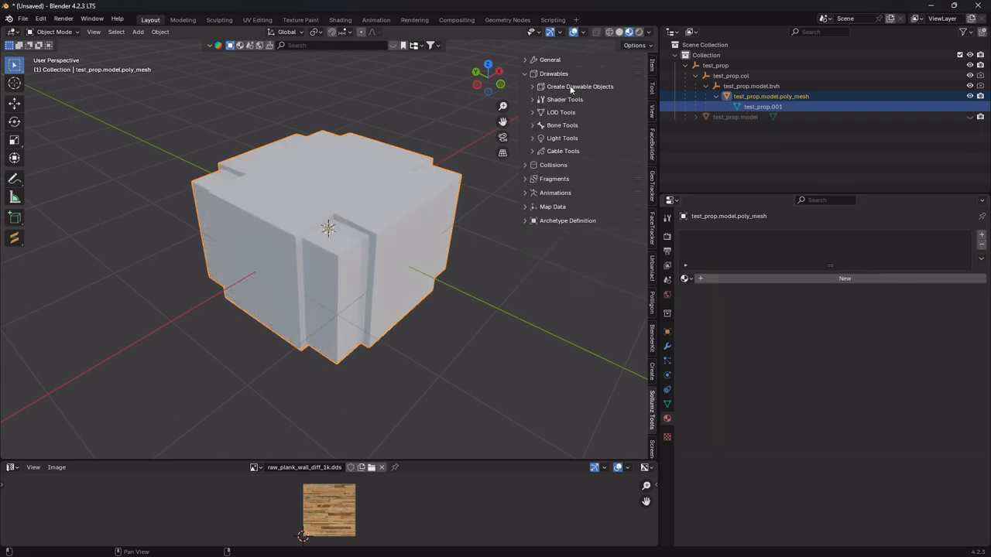
left_click(563, 74)
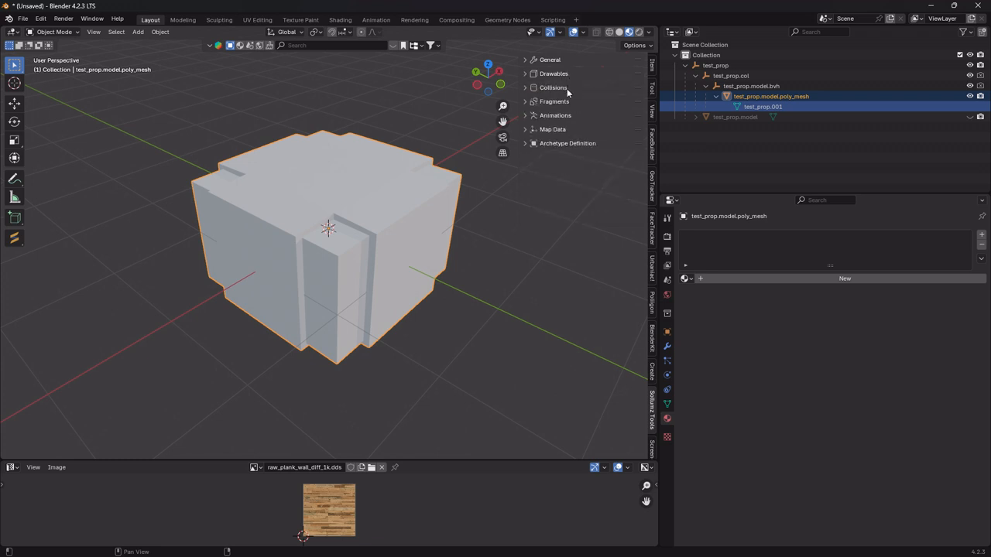
left_click(563, 87)
left_click(562, 114)
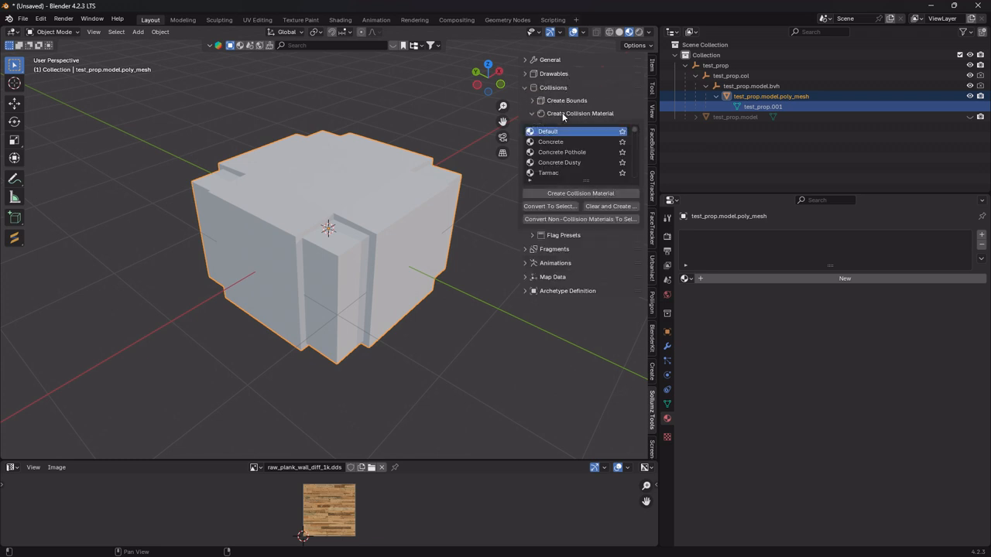
scroll(582, 142, "down", 4)
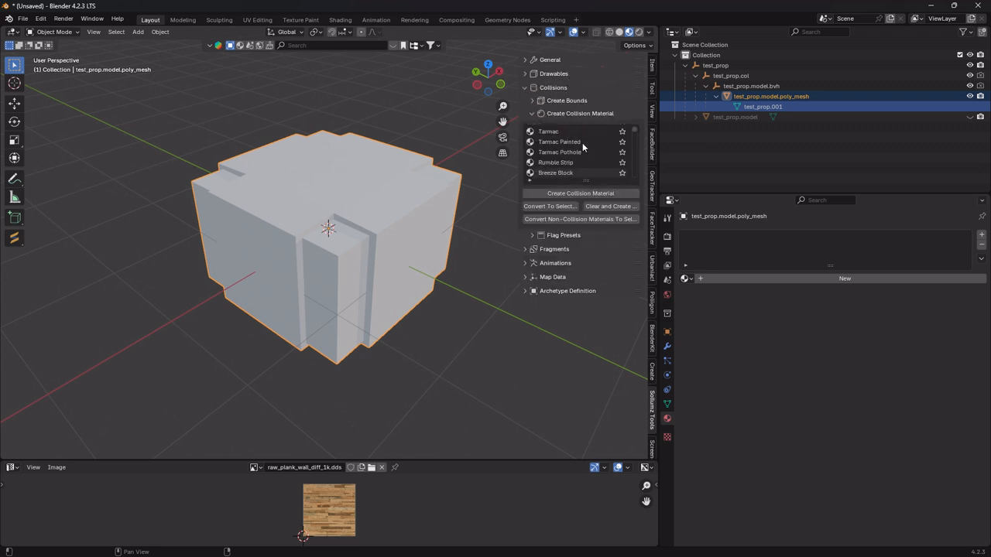
scroll(582, 142, "down", 3)
scroll(583, 143, "up", 7)
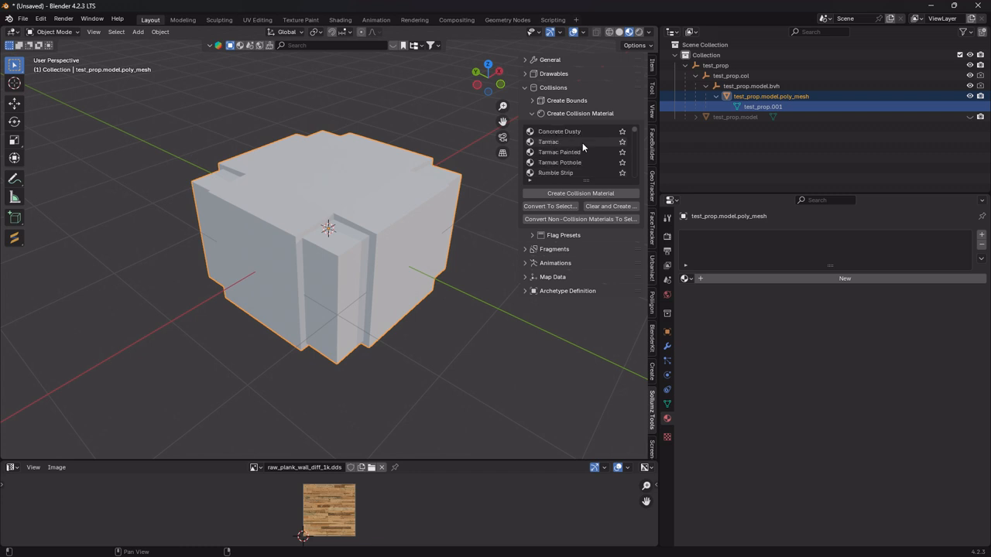
left_click(576, 131)
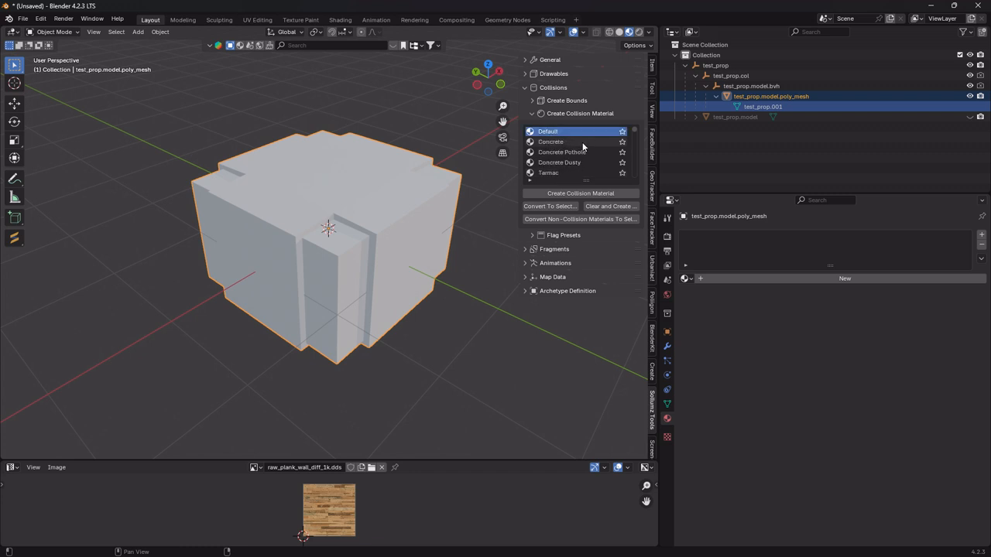
left_click(592, 197)
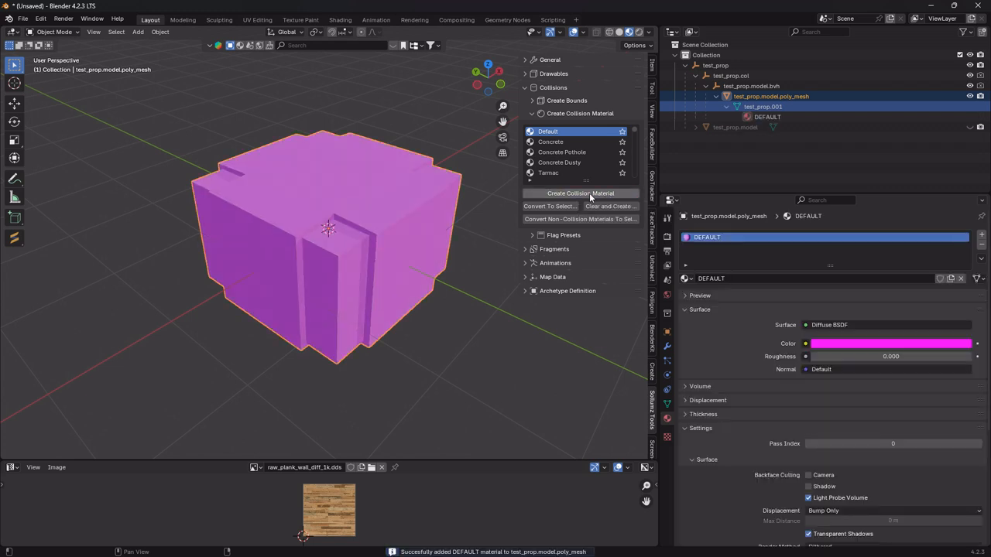
Apply the flag preset to the test_prop.model.bvh collision object.
left_click(778, 86)
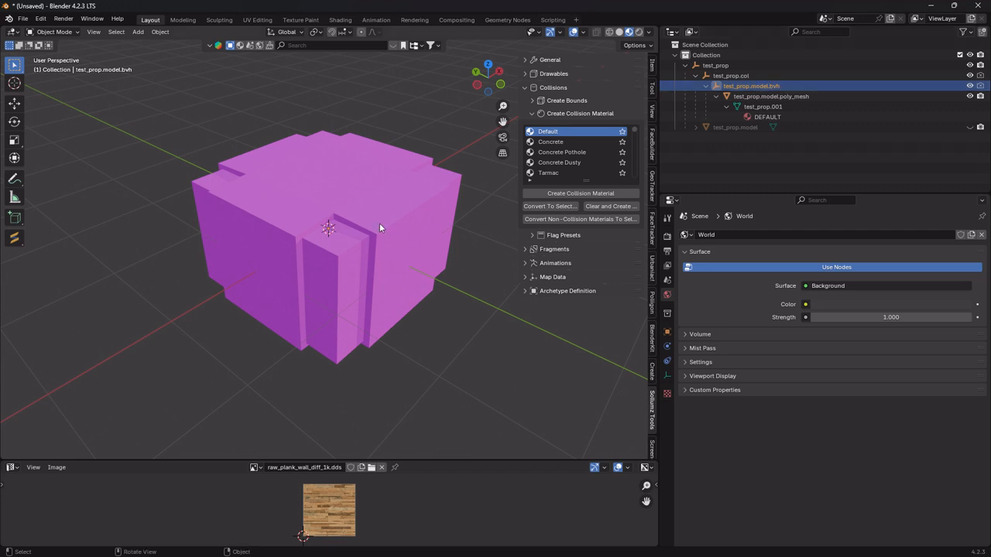
key("v")
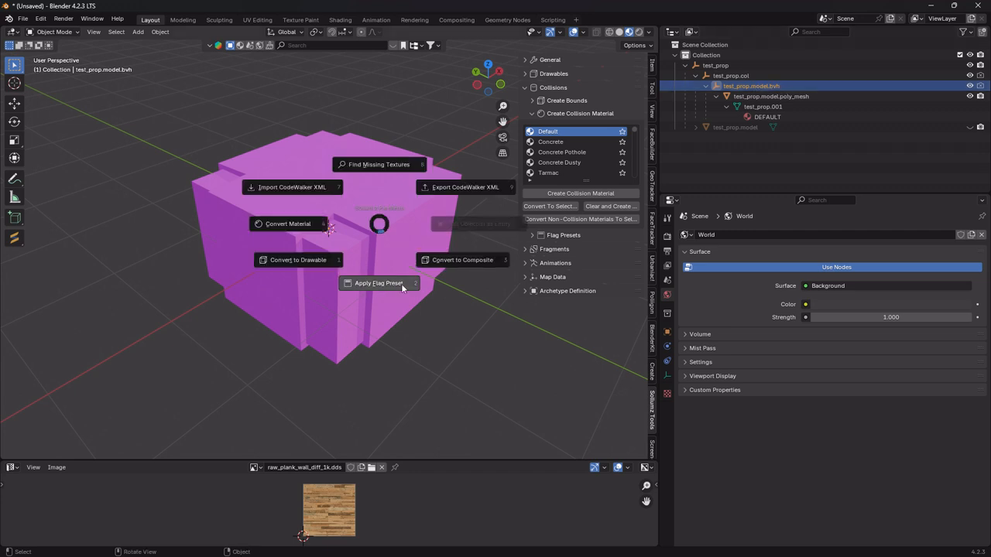
left_click(370, 284)
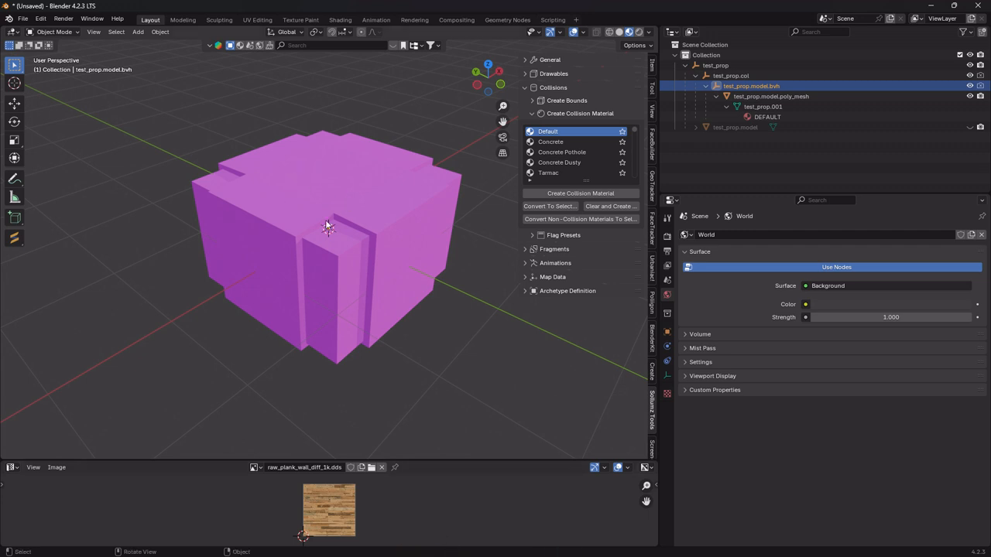
Unhide test_prop.model and compare it with the collision by briefly hiding test_prop.model.bvh.
left_click(707, 87)
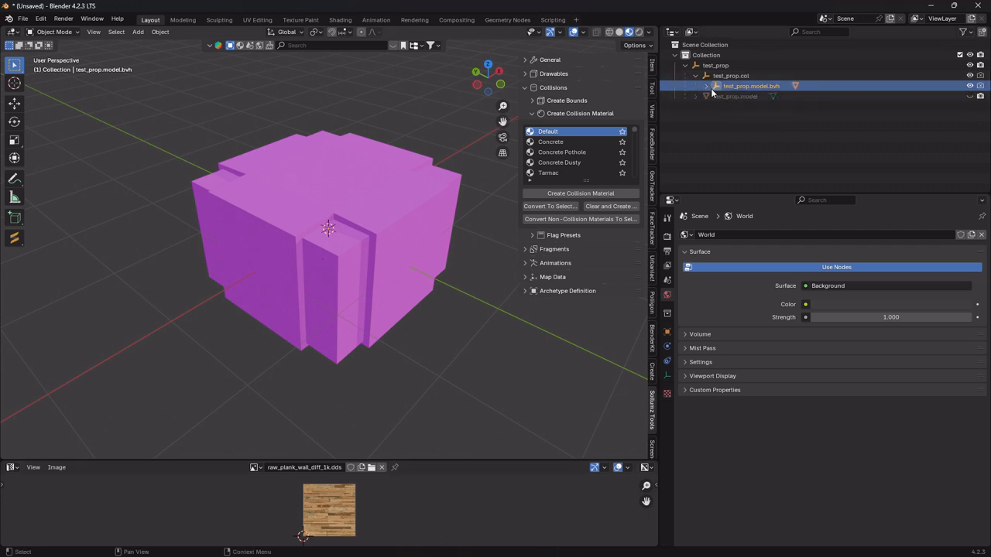
left_click(969, 96)
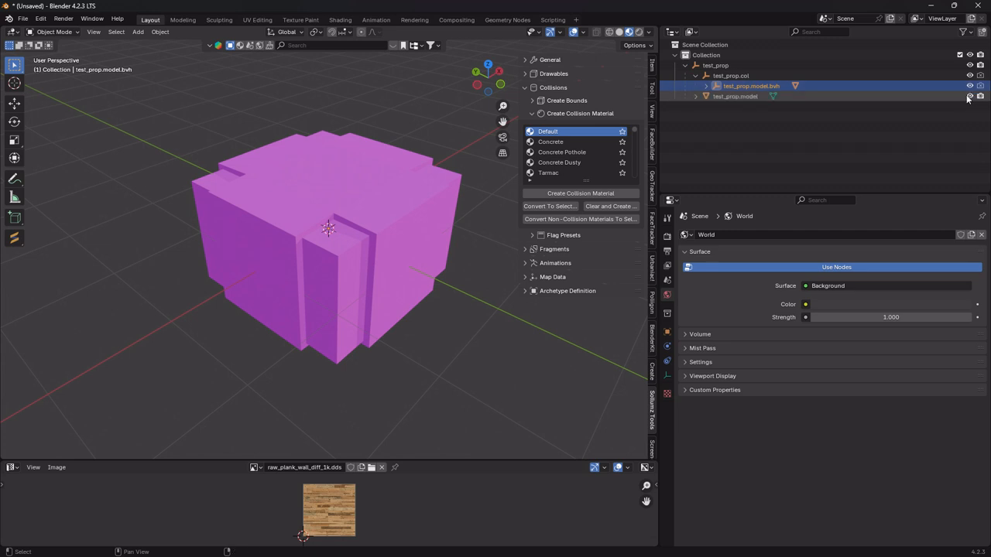
left_click(969, 86)
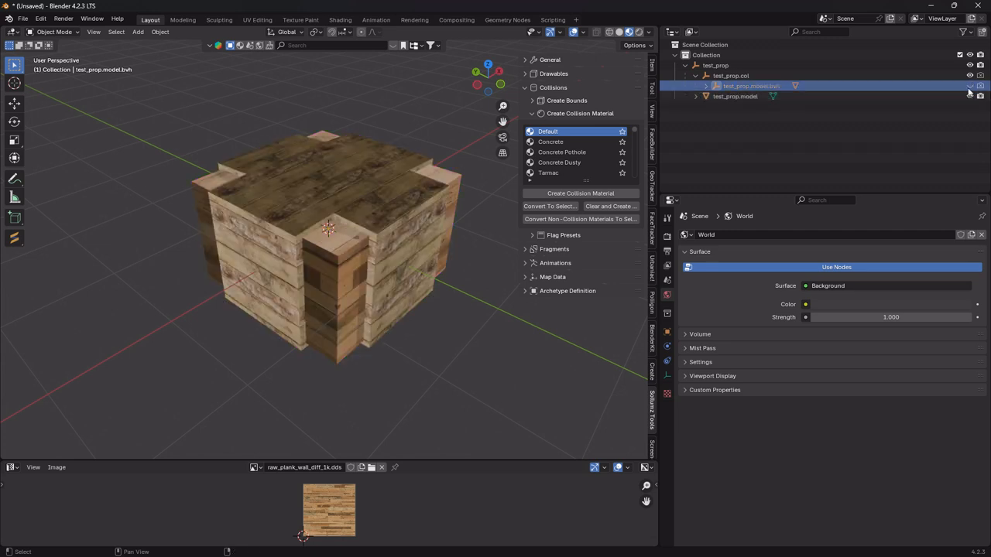
left_click(969, 86)
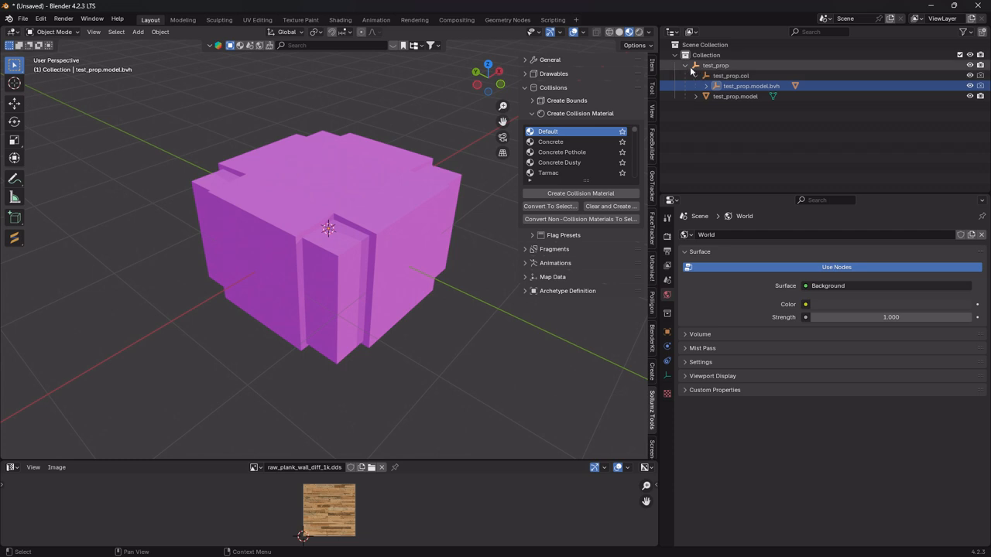
Expand the test_prop drawable hierarchy down to its collision and model materials and select all its objects.
left_click(696, 75)
left_click(684, 65)
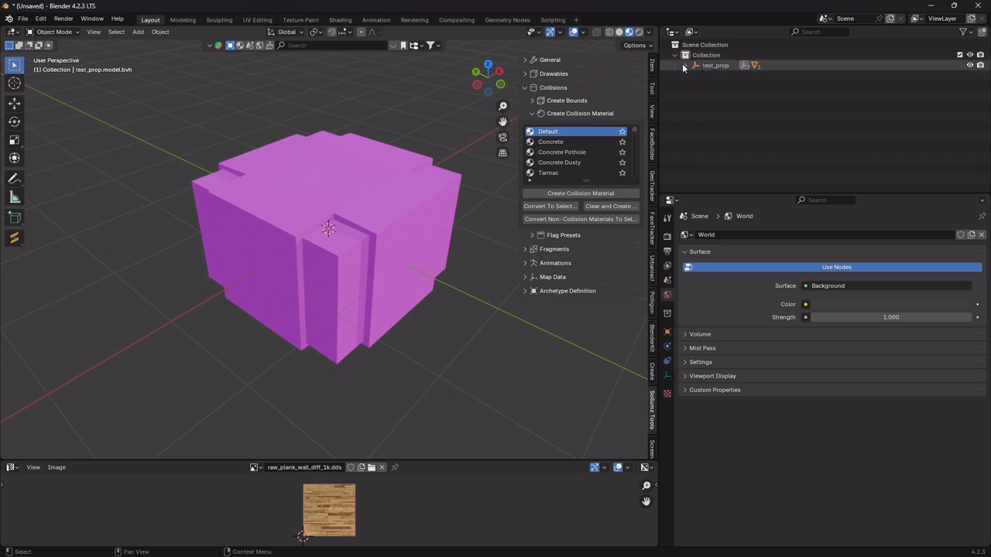
left_click(684, 65)
left_click(696, 75)
left_click(696, 96)
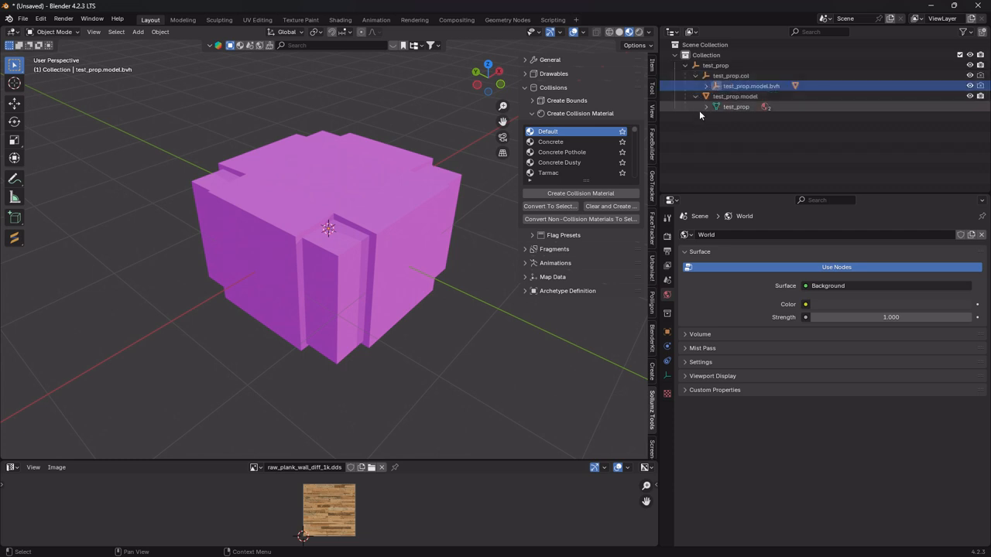
left_click(705, 107)
left_click(706, 86)
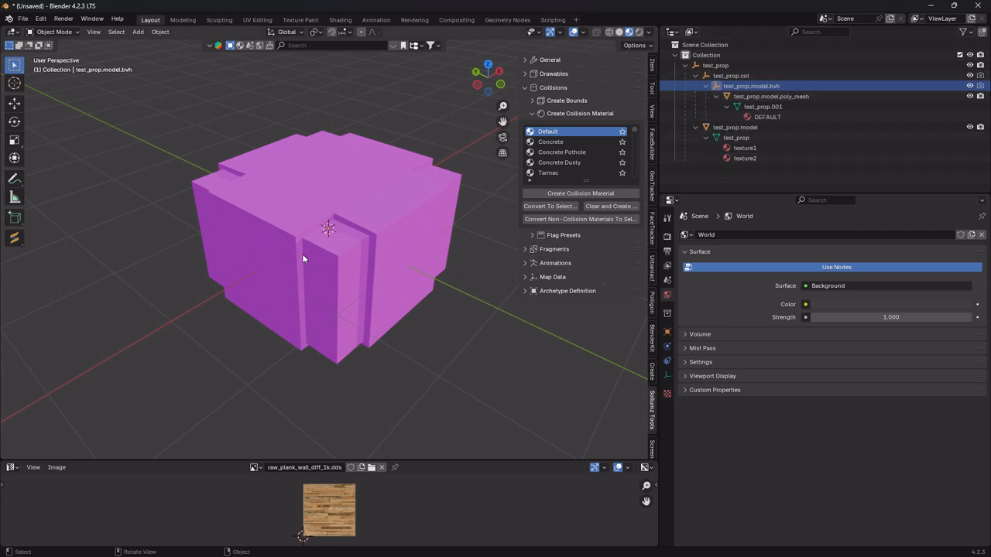
left_click(313, 242)
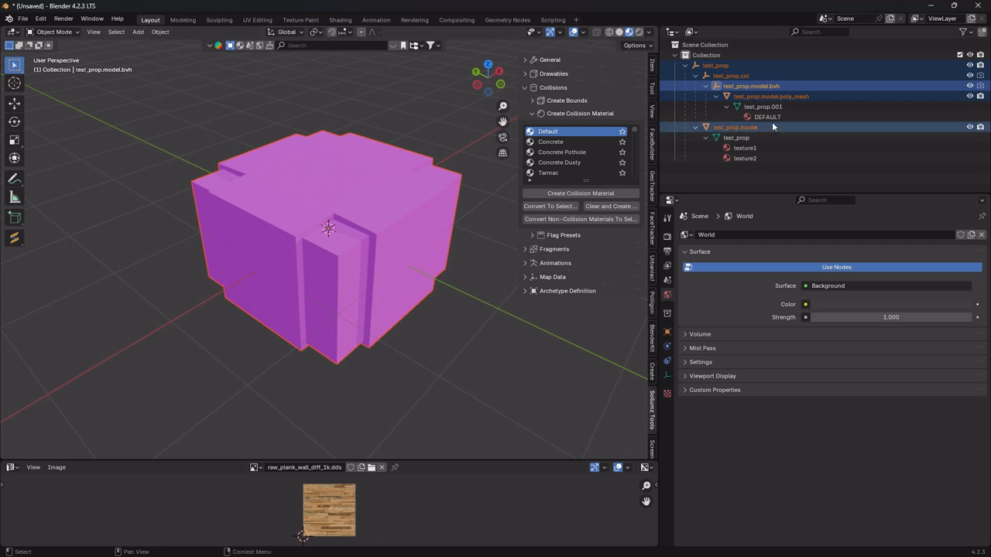
Export the selected test_prop objects as CodeWalker XML with the ytyp included into a new exportprop folder inside Downloads.
left_click(569, 87)
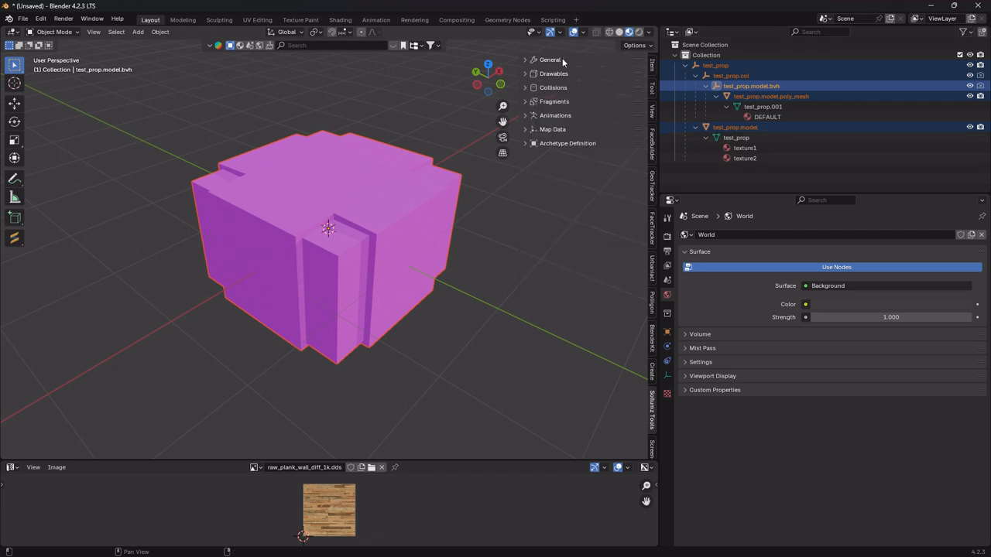
left_click(562, 59)
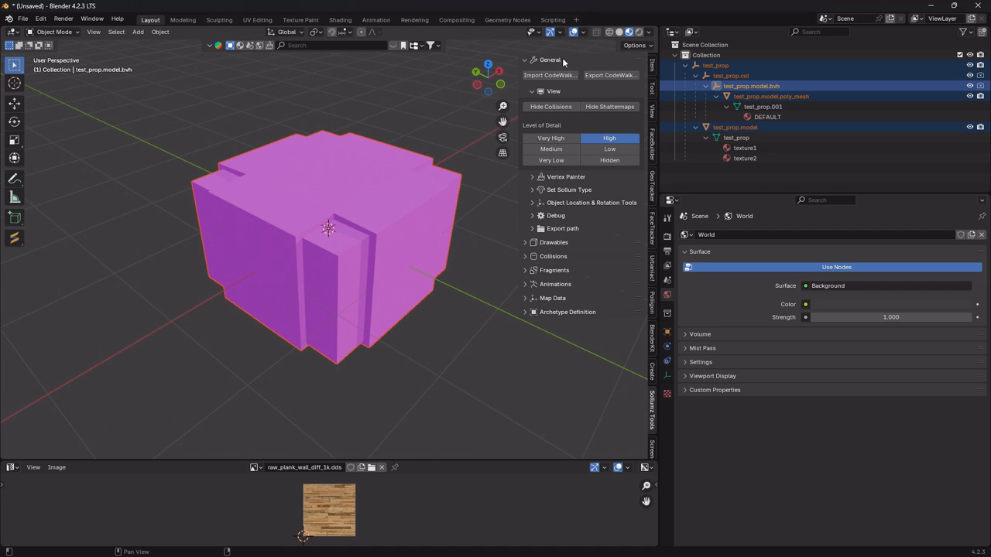
left_click(619, 76)
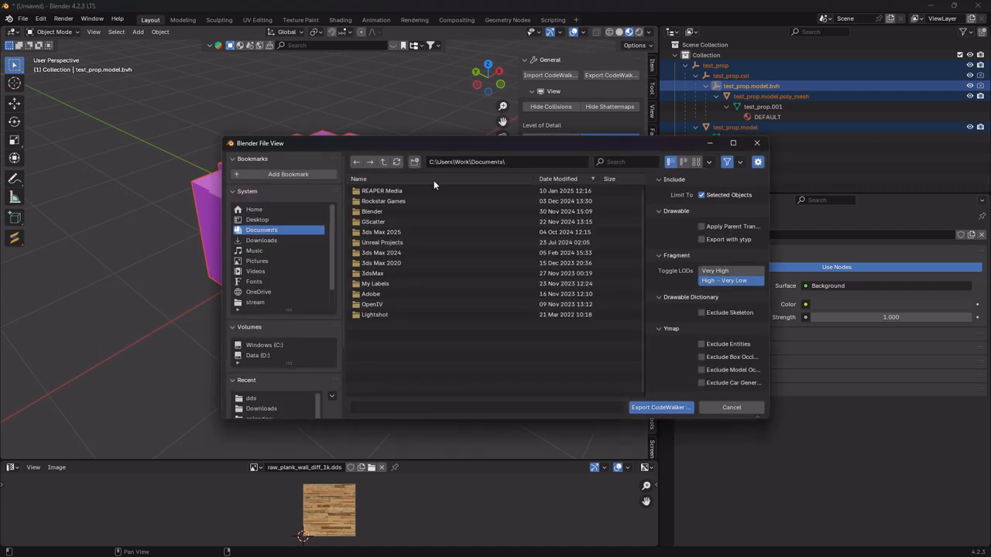
left_click(262, 409)
left_click(416, 162)
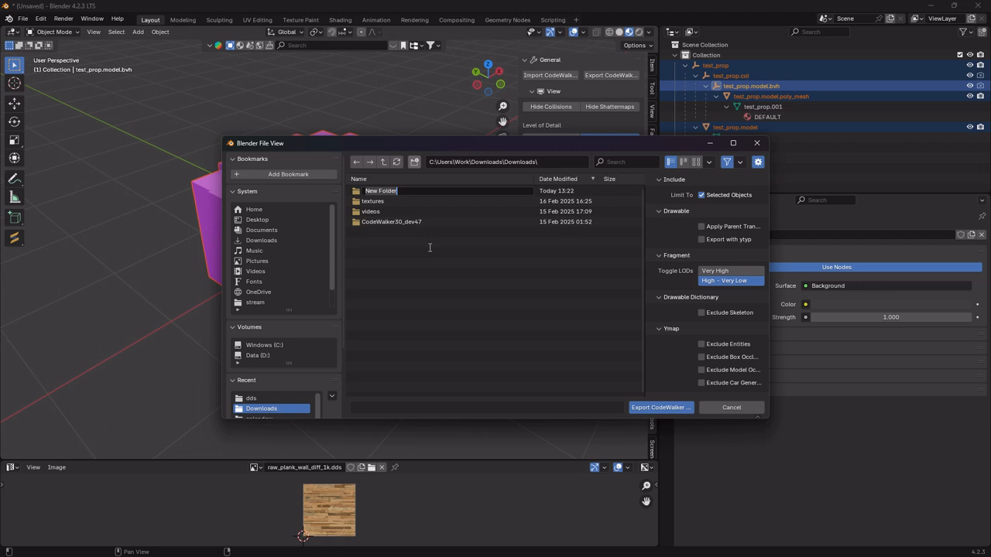
type("exportprop")
key("Return")
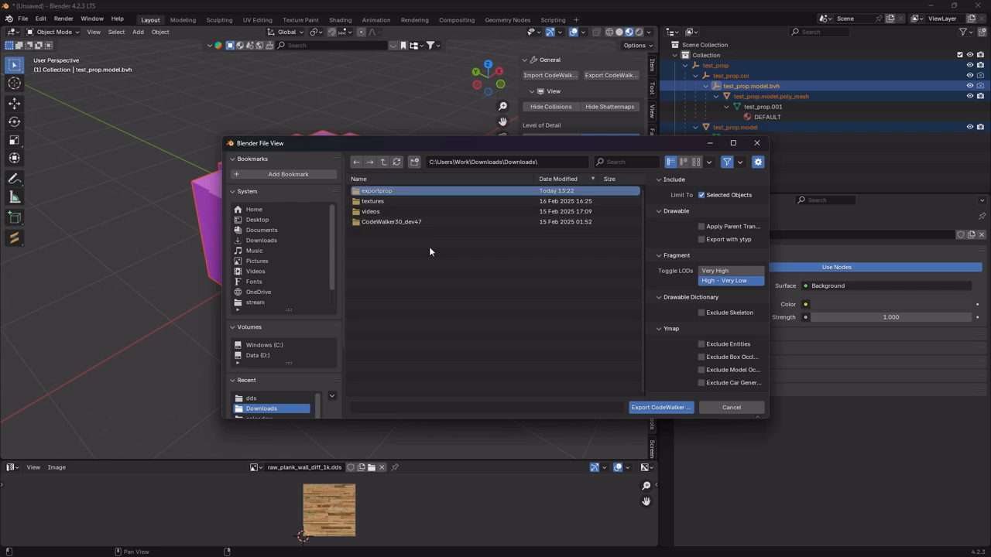
double_click(382, 190)
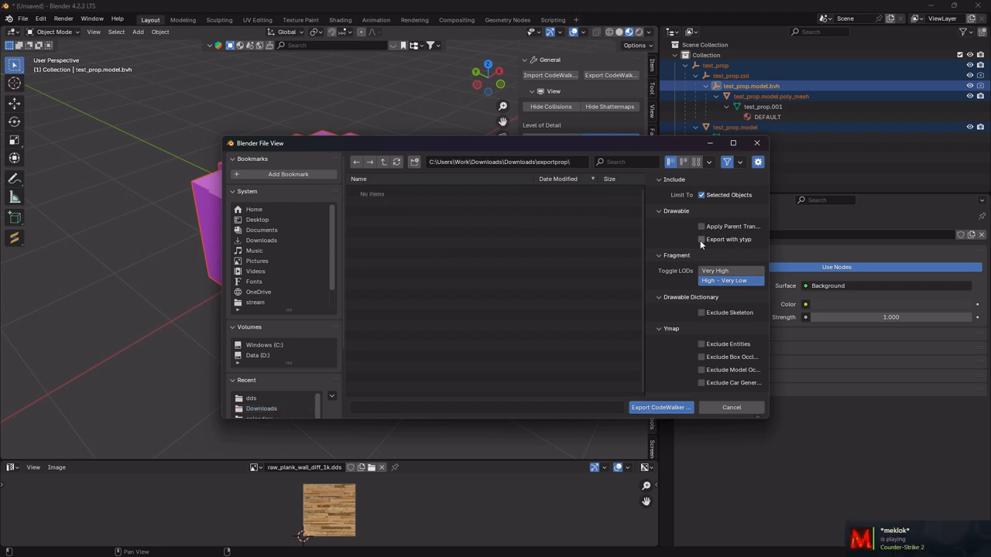
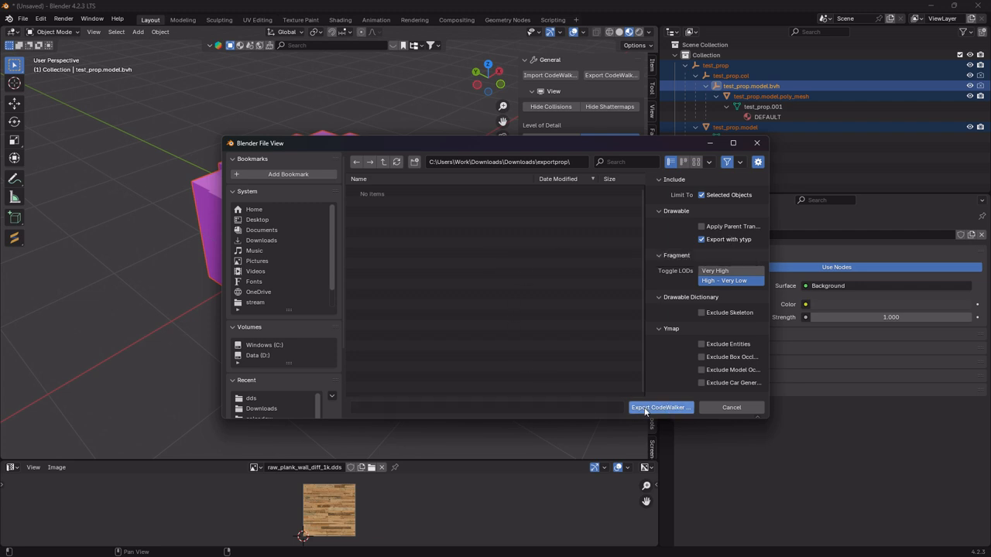
left_click(655, 407)
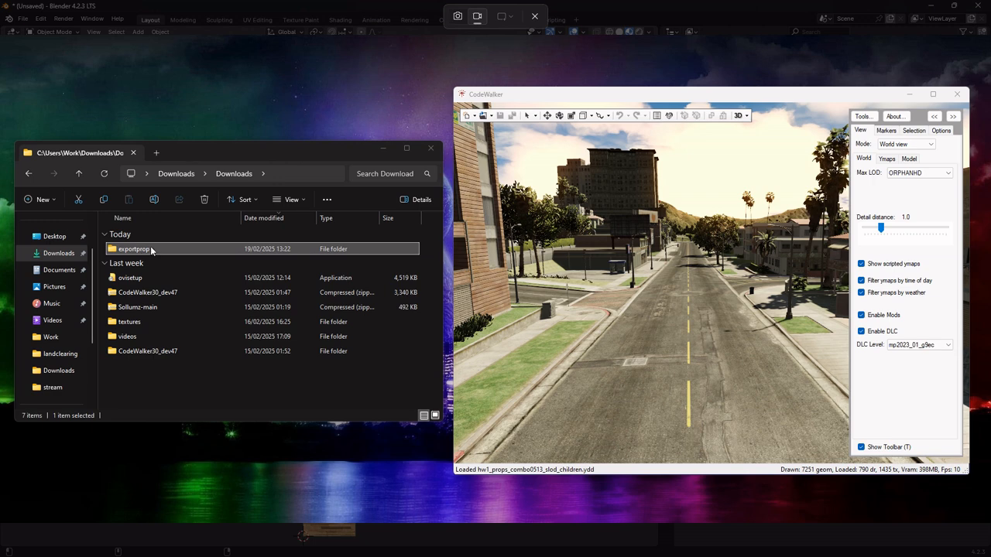
Switch to File Explorer and open the exportprop folder to check the exported files.
double_click(147, 249)
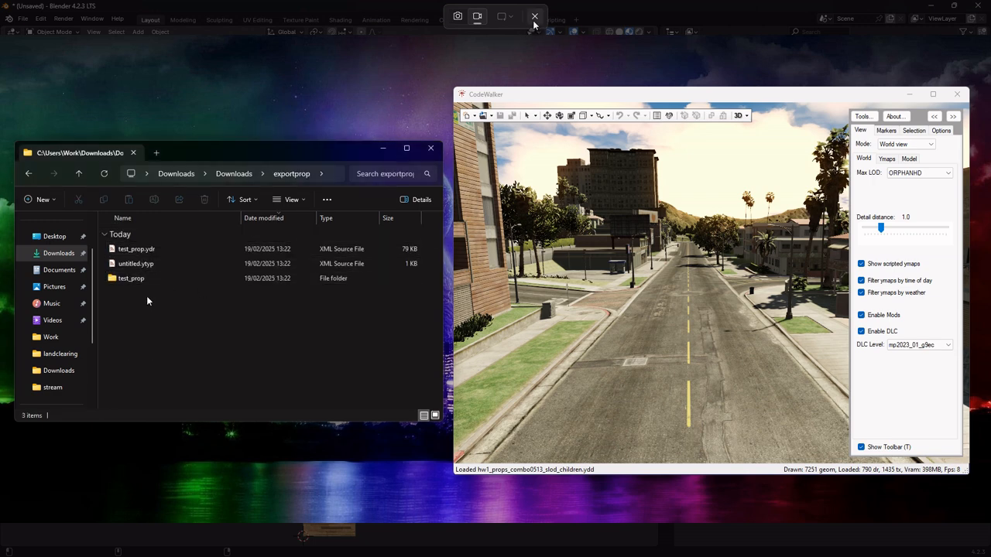
left_click_drag(154, 308, 149, 246)
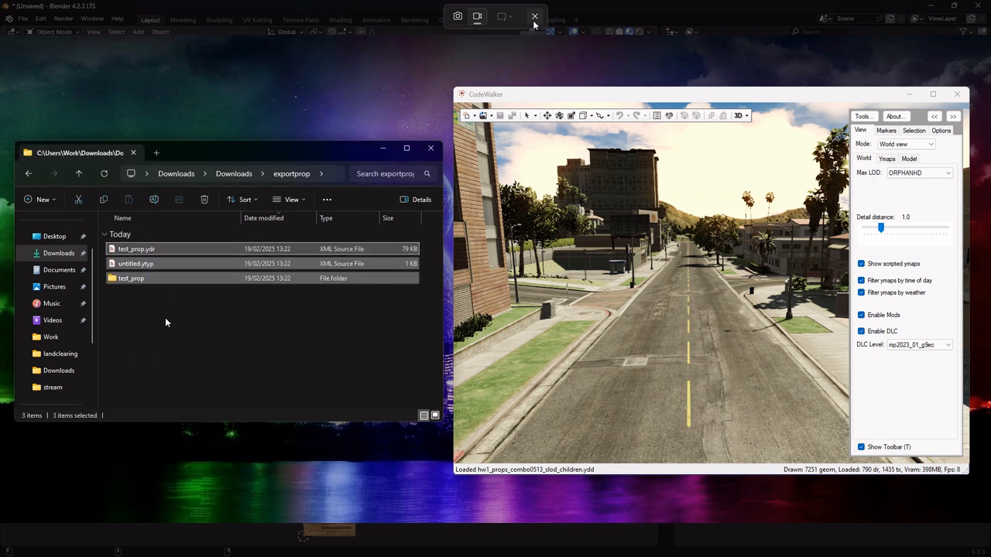
left_click(161, 298)
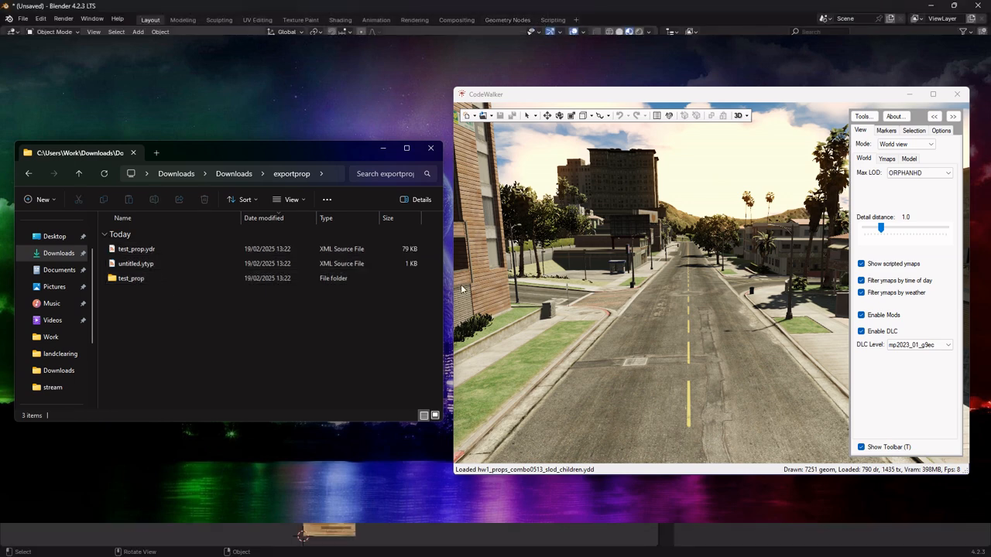
Switch to CodeWalker, open RPF Explorer and place its window clear of the exportprop folder window.
left_click(862, 116)
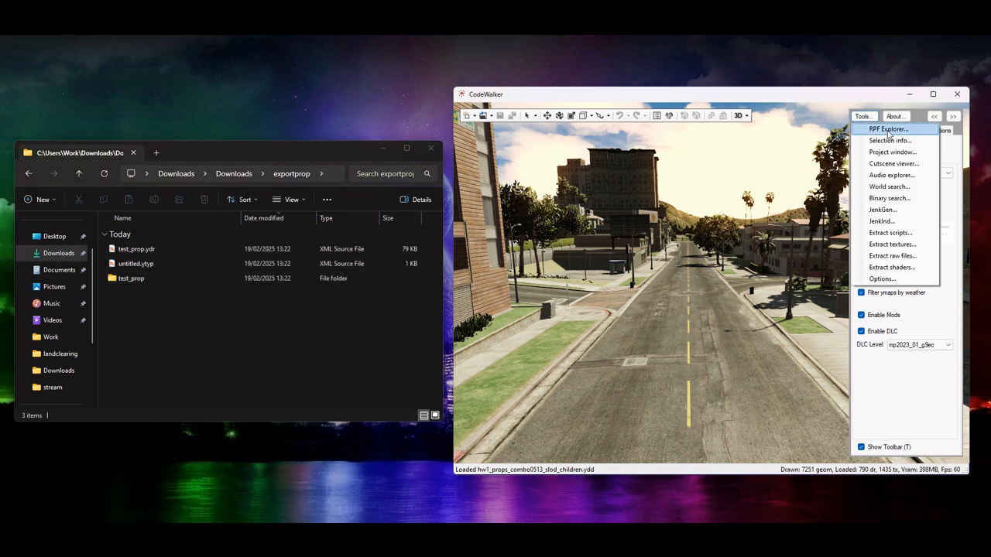
left_click(887, 130)
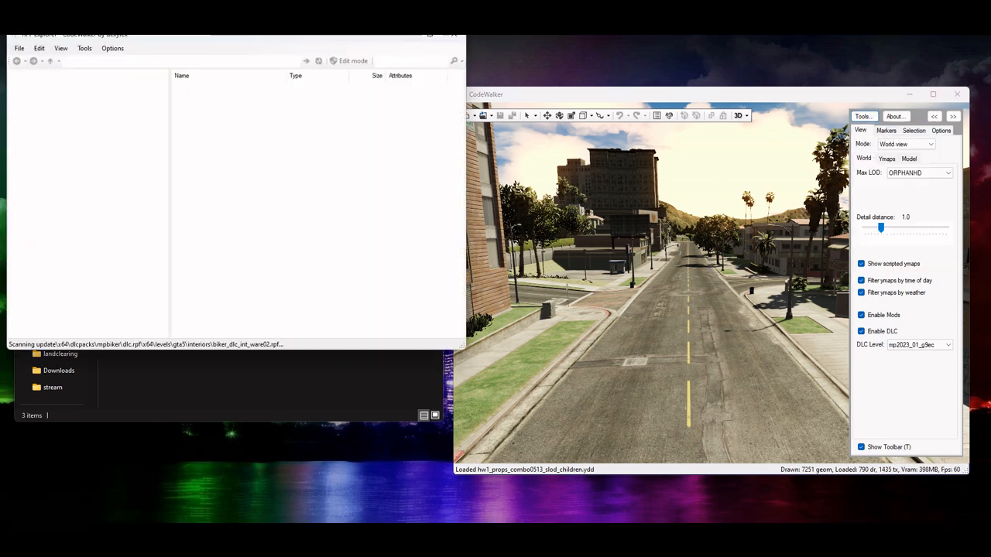
left_click_drag(288, 41, 773, 140)
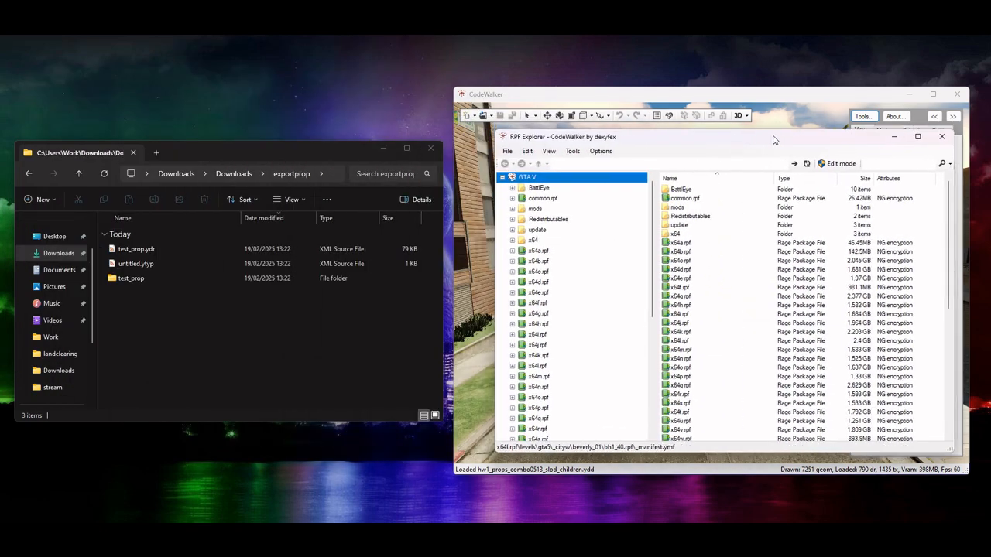
Browse the GTA V tree to mods\update\x64\dlcpacks\mymlo and open dlc.rpf.
left_click(512, 210)
left_click(522, 219)
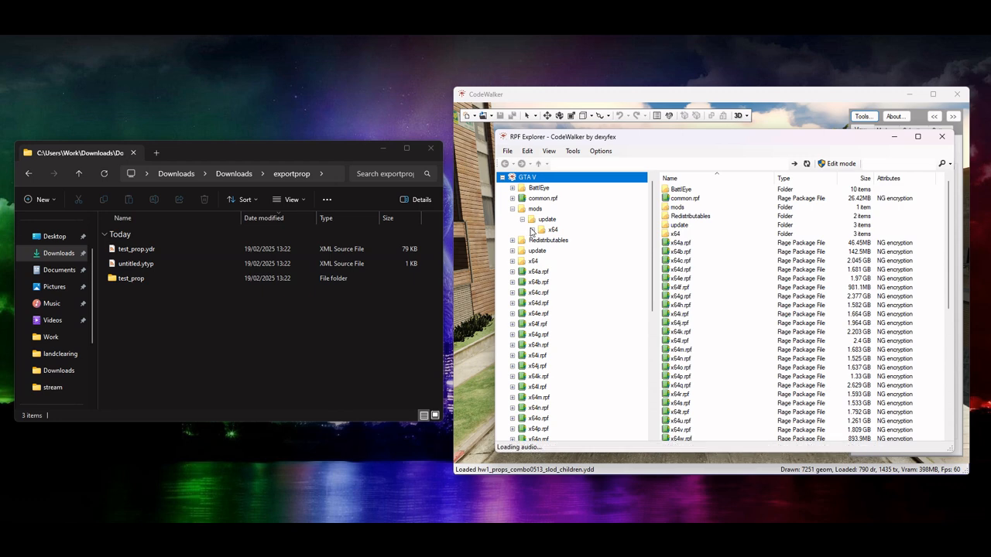
left_click(532, 230)
left_click(542, 240)
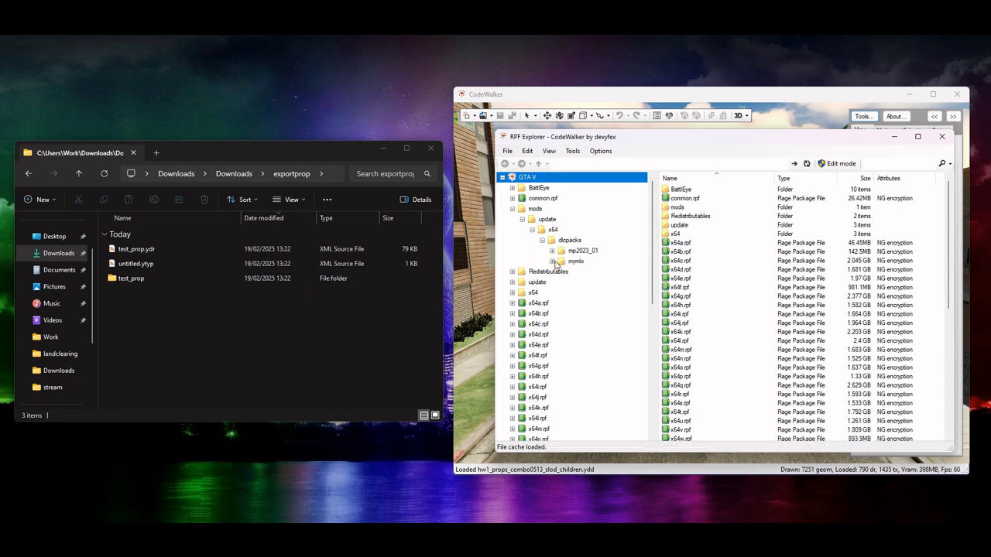
left_click(552, 262)
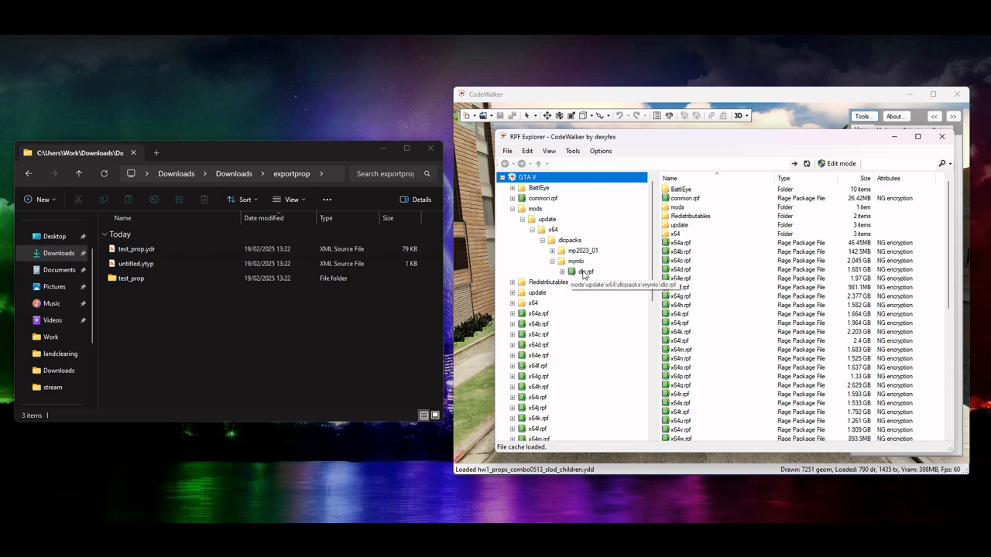
left_click(584, 273)
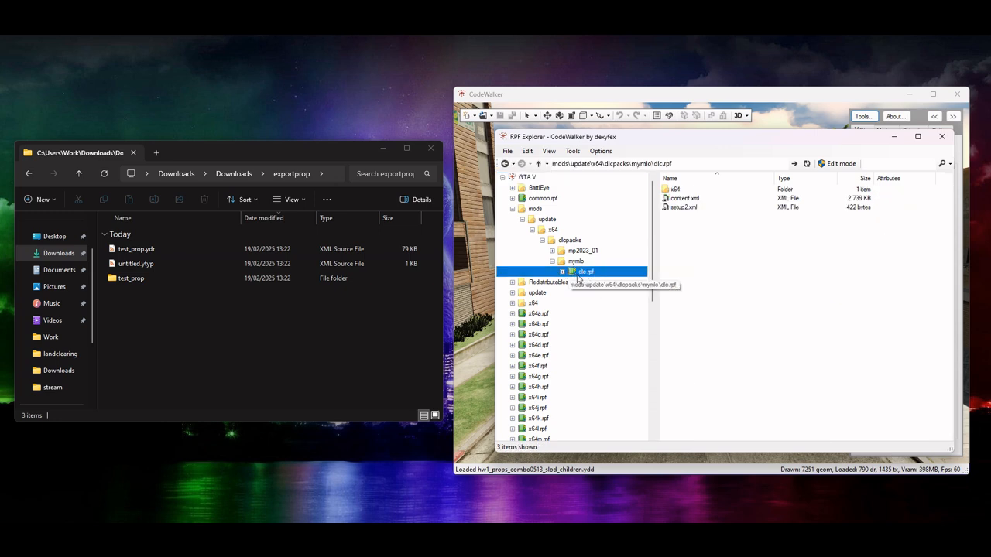
Go into the x64\levels\gta5\ground folder inside dlc.rpf.
double_click(685, 190)
double_click(686, 191)
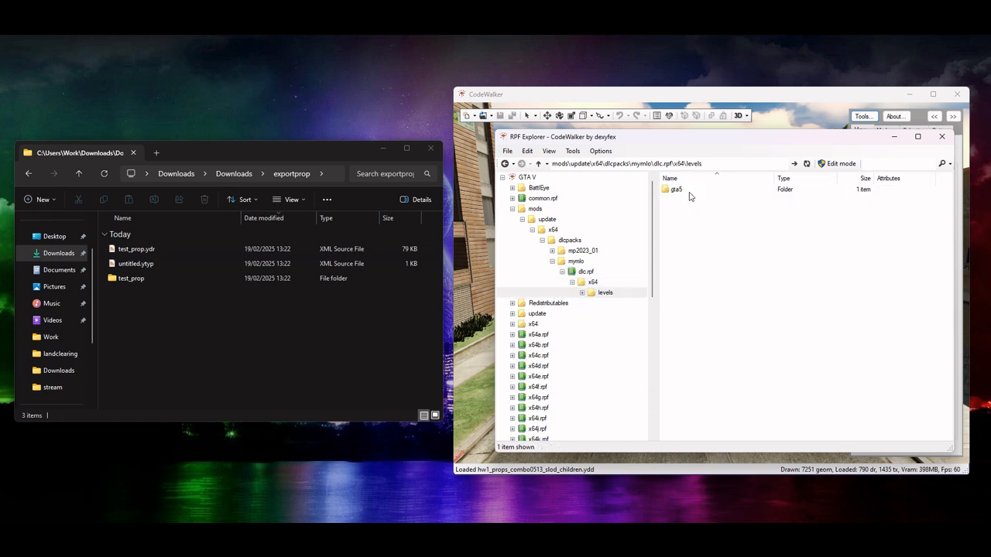
left_click(688, 193)
double_click(687, 193)
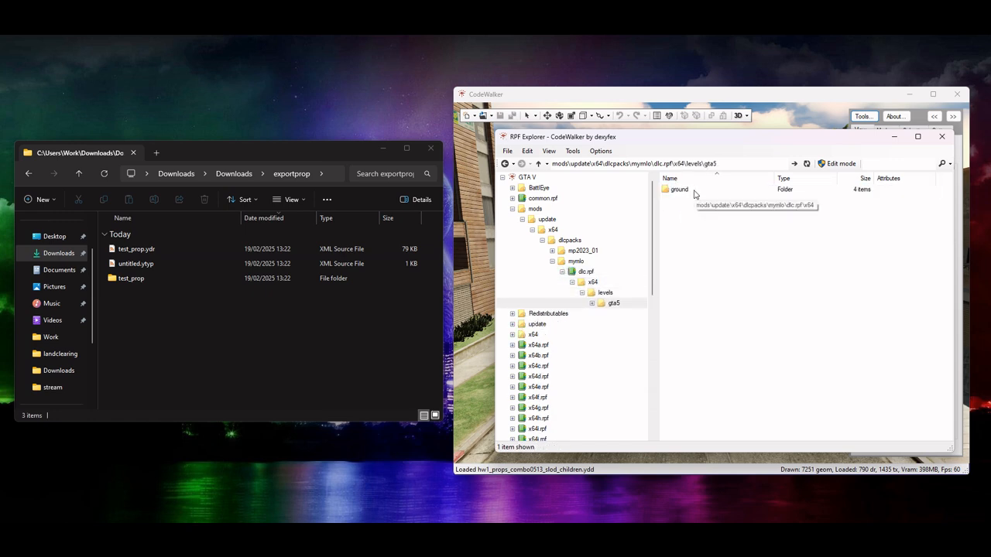
double_click(692, 194)
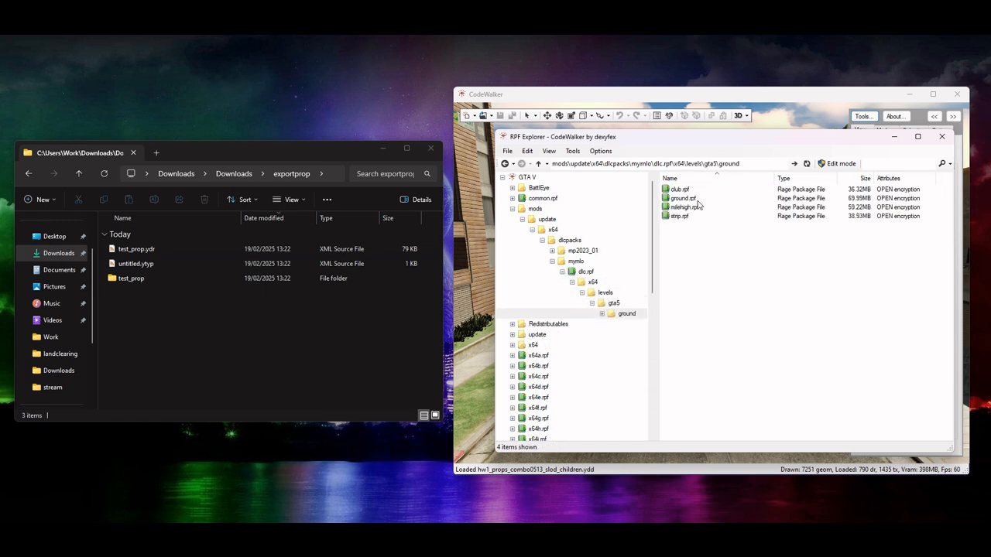
Enable edit mode and create a new RPF archive named test_prop in the ground folder.
left_click(841, 164)
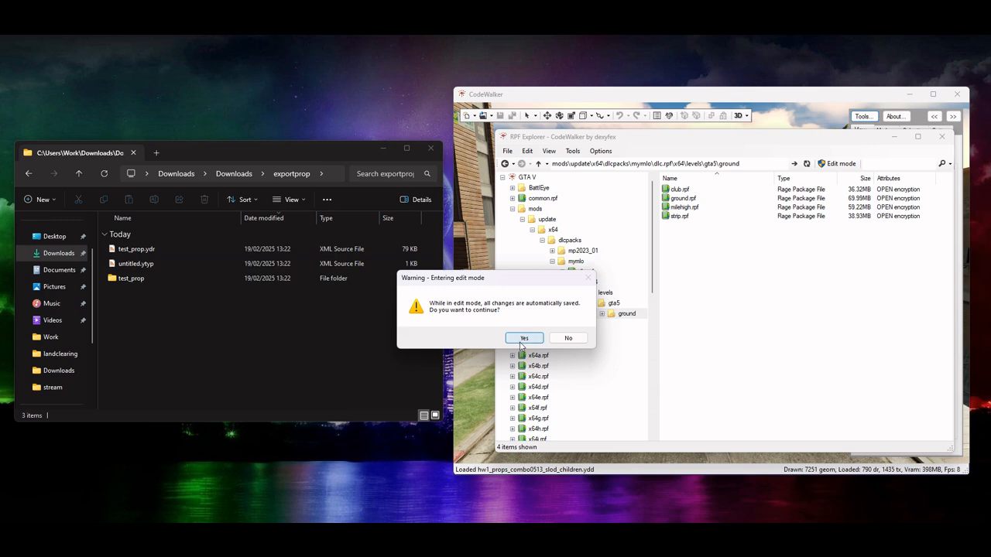
left_click(523, 341)
right_click(788, 284)
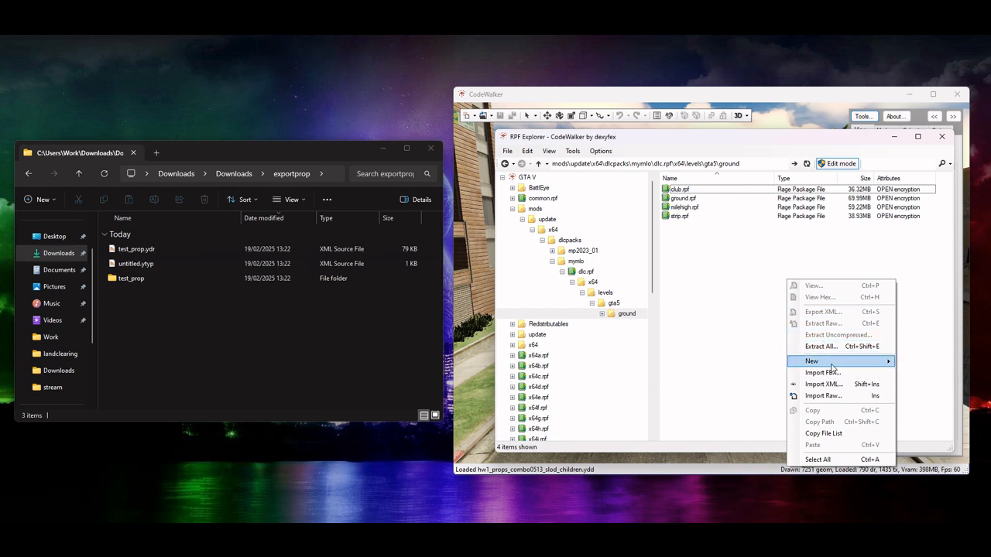
mouse_move(832, 367)
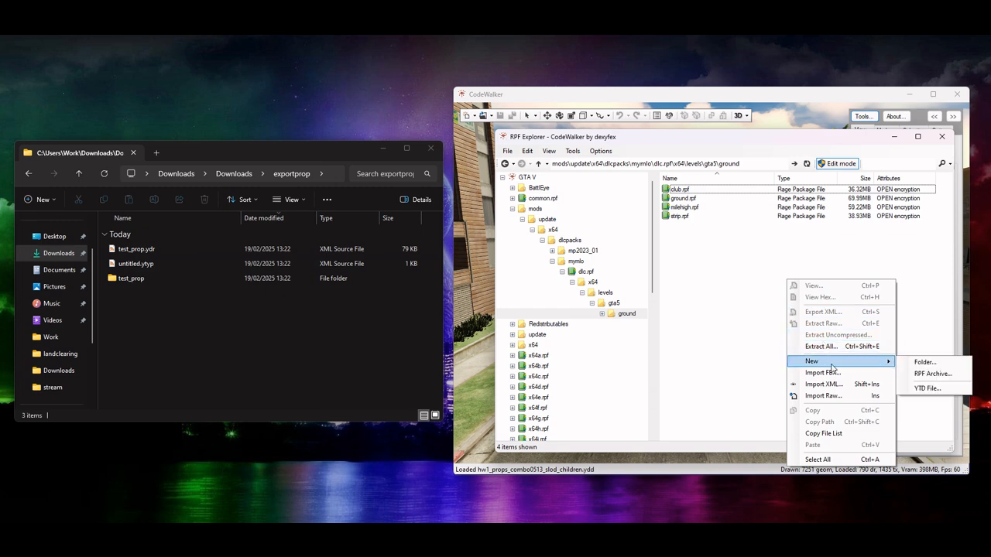
left_click(934, 374)
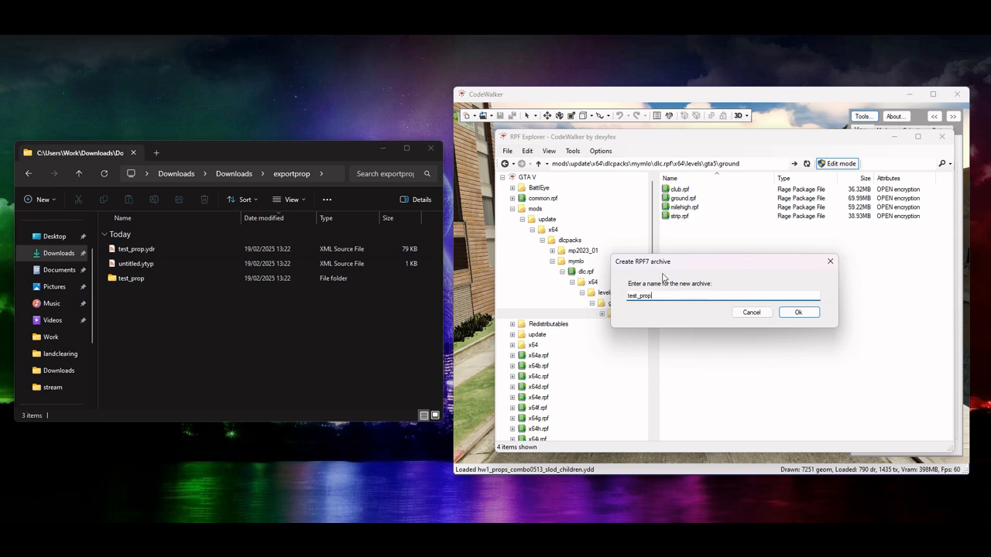
left_click(798, 314)
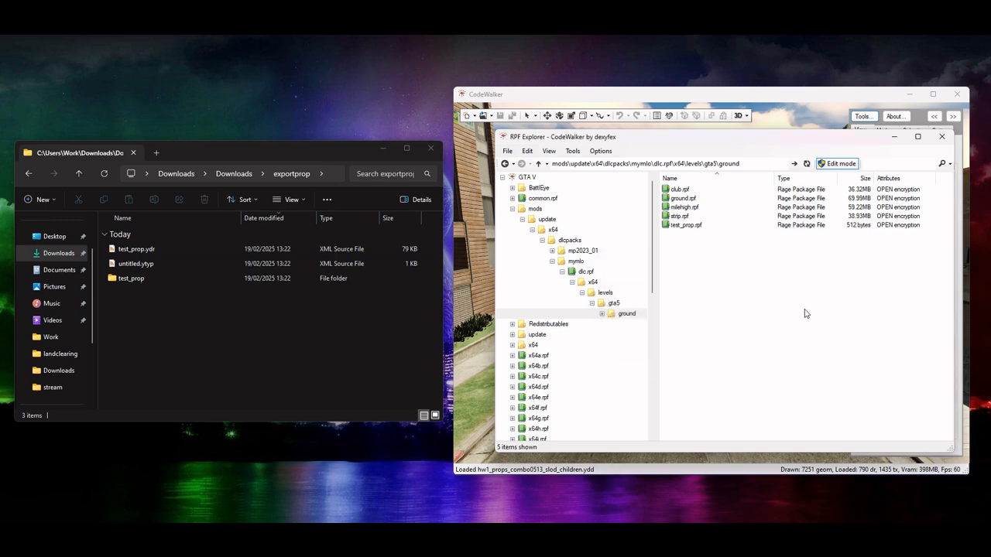
Open test_prop.rpf and import the exported test_prop.ydr, untitled.ytyp and test_prop texture folder from exportprop into it.
double_click(686, 226)
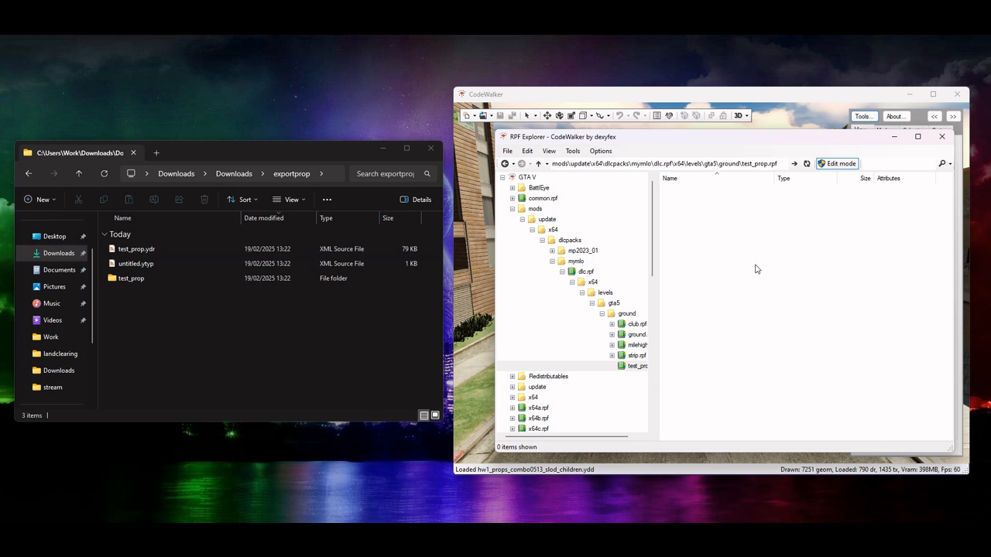
left_click_drag(137, 308, 133, 235)
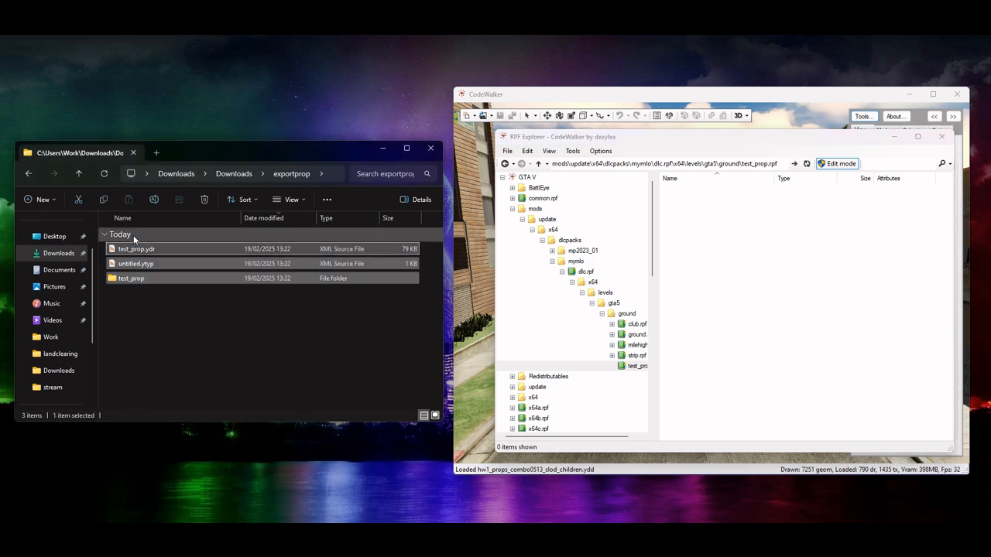
left_click_drag(758, 277, 785, 269)
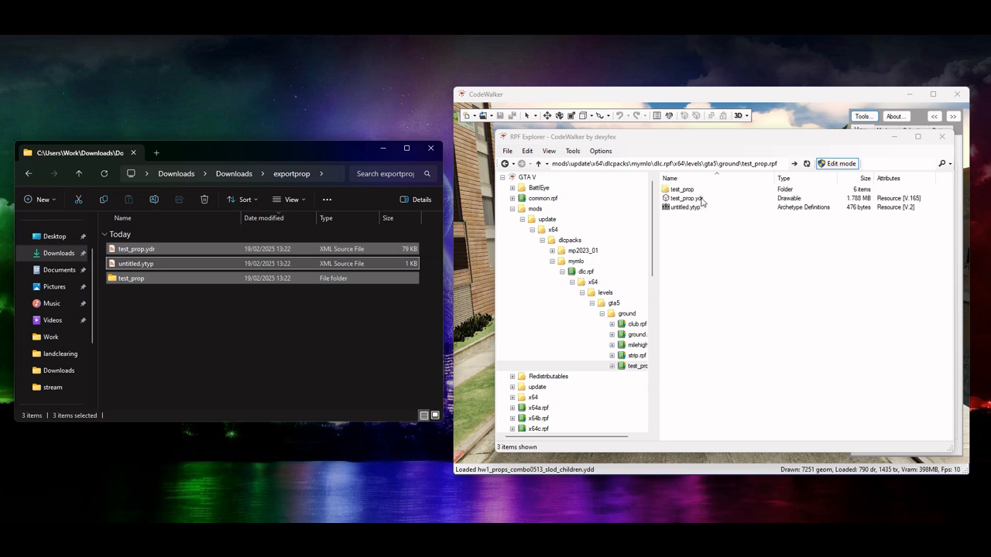
Preview the imported test_prop.ydr in the model viewer, inspect its wooden textures from below, and close the viewer.
double_click(693, 198)
left_click_drag(351, 238, 355, 113)
scroll(262, 272, "down", 4)
scroll(343, 249, "up", 6)
scroll(269, 251, "down", 4)
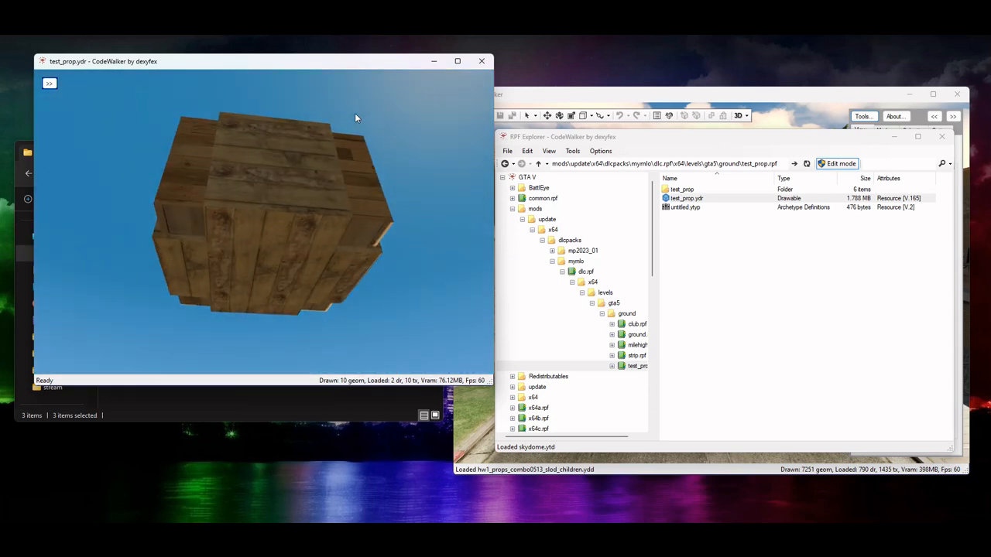
left_click(481, 61)
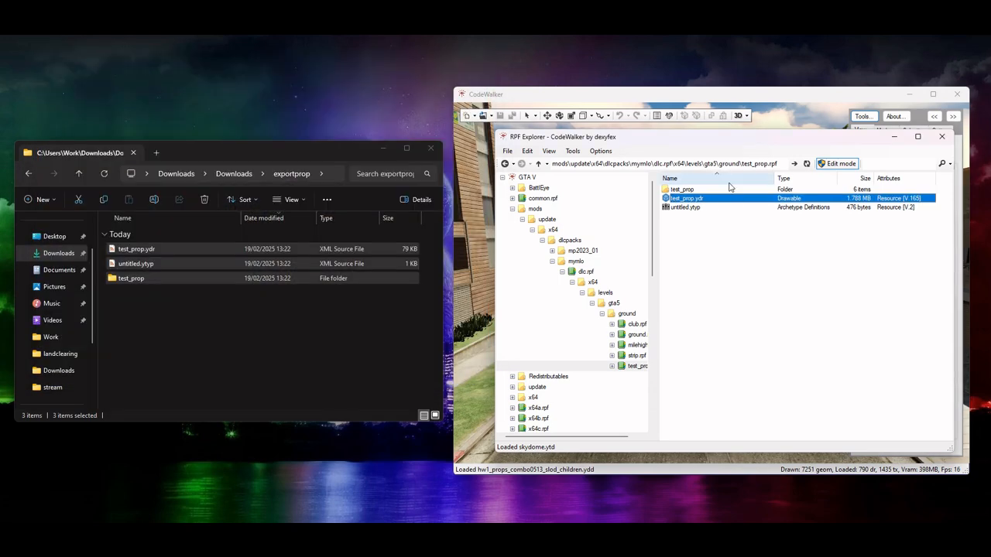
Rename untitled.ytyp in the archive to test_prop.ytyp.
left_click(697, 209)
right_click(698, 211)
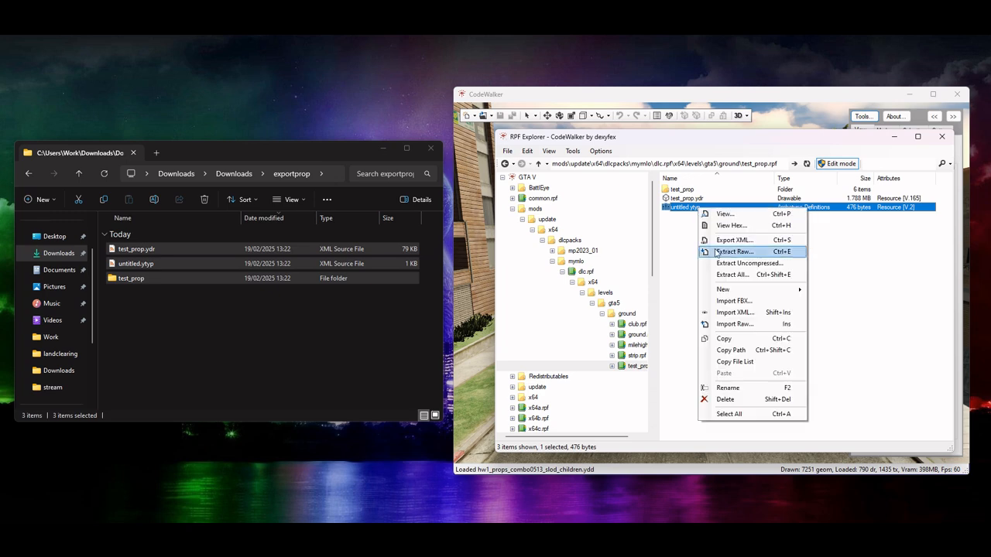
left_click(757, 391)
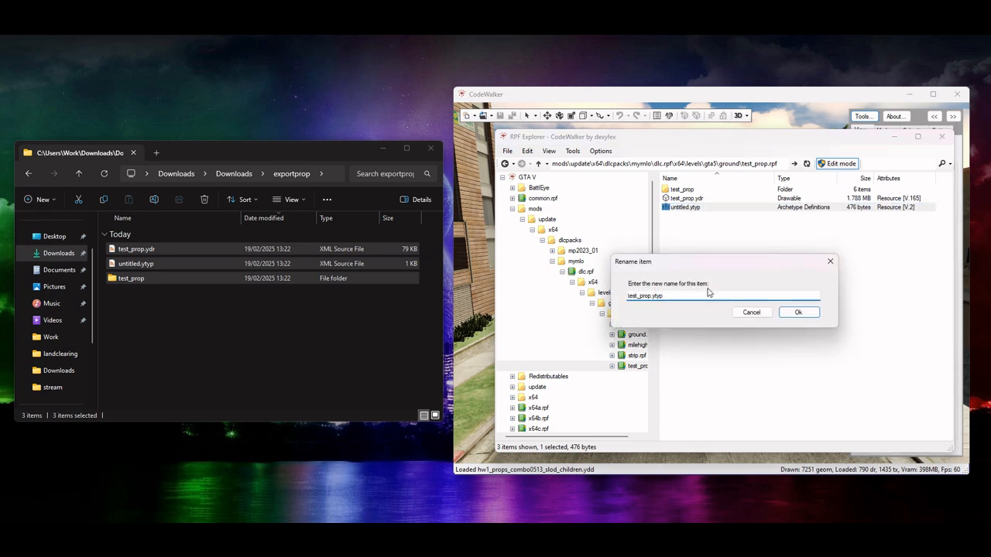
type("test_prop")
left_click(815, 310)
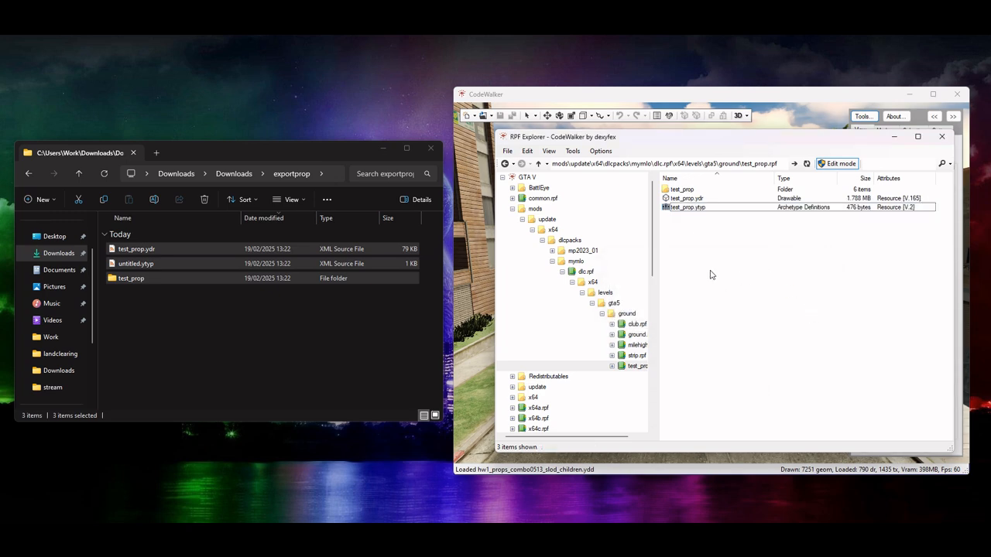
Select only test_prop.ydr and test_prop.ytyp in the archive, leaving out the test_prop folder.
left_click_drag(710, 273, 693, 180)
left_click(699, 244)
left_click_drag(702, 230, 690, 203)
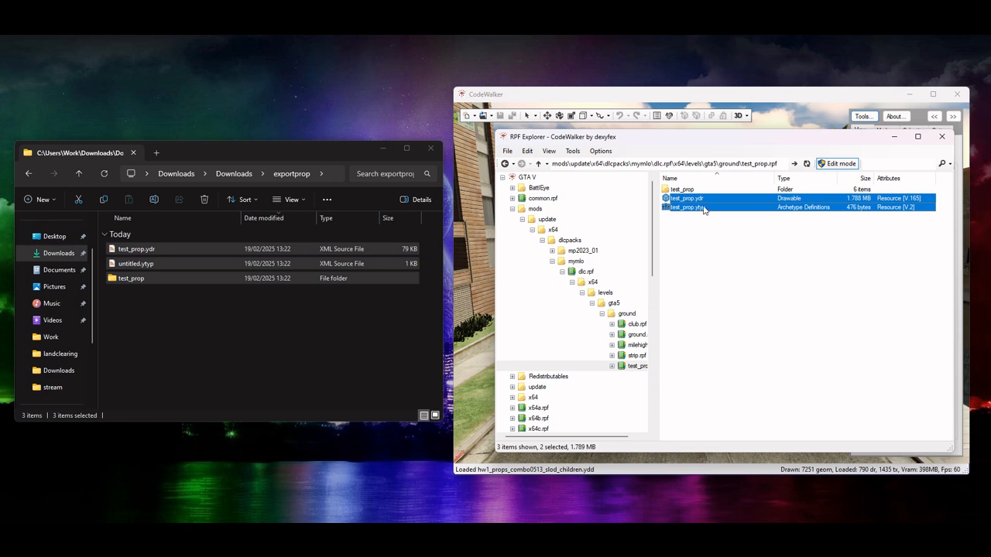
Extract the two selected files raw into a new folder named stream inside Downloads and open that folder in File Explorer.
right_click(706, 210)
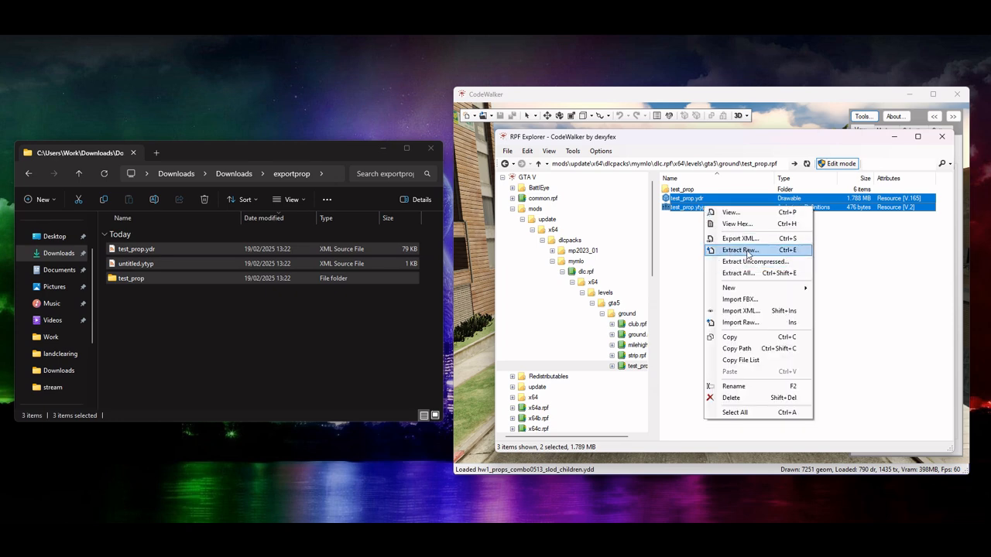
left_click(748, 254)
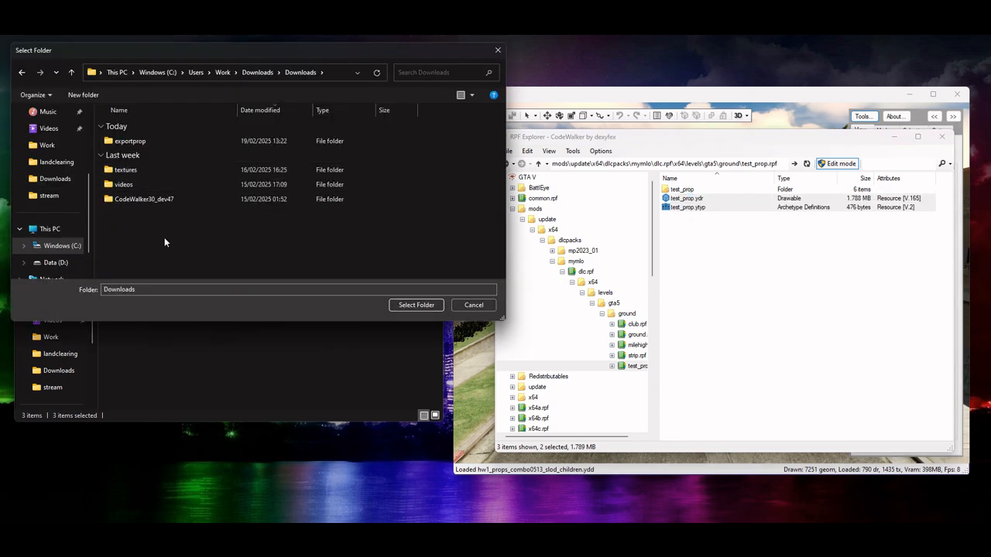
right_click(165, 237)
mouse_move(218, 336)
left_click(326, 337)
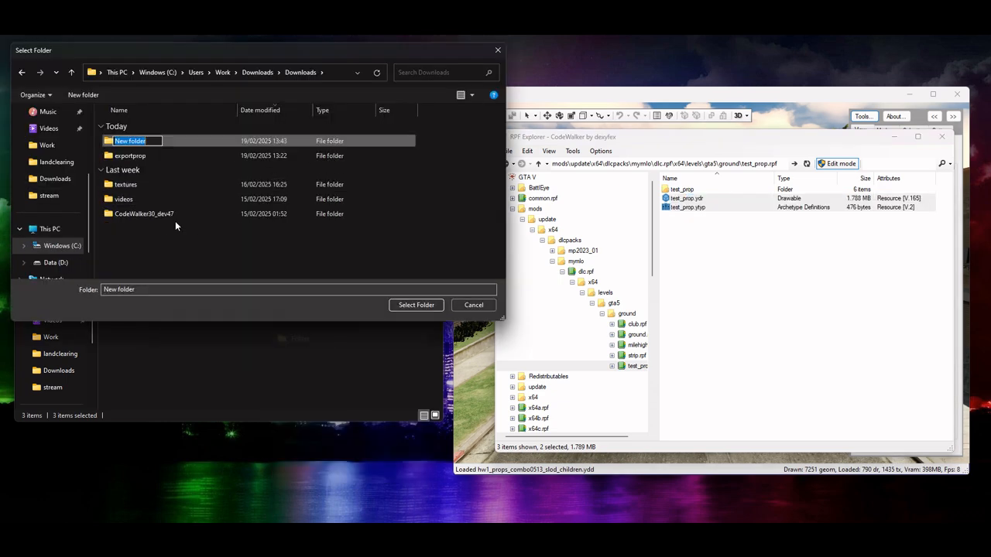
type("s")
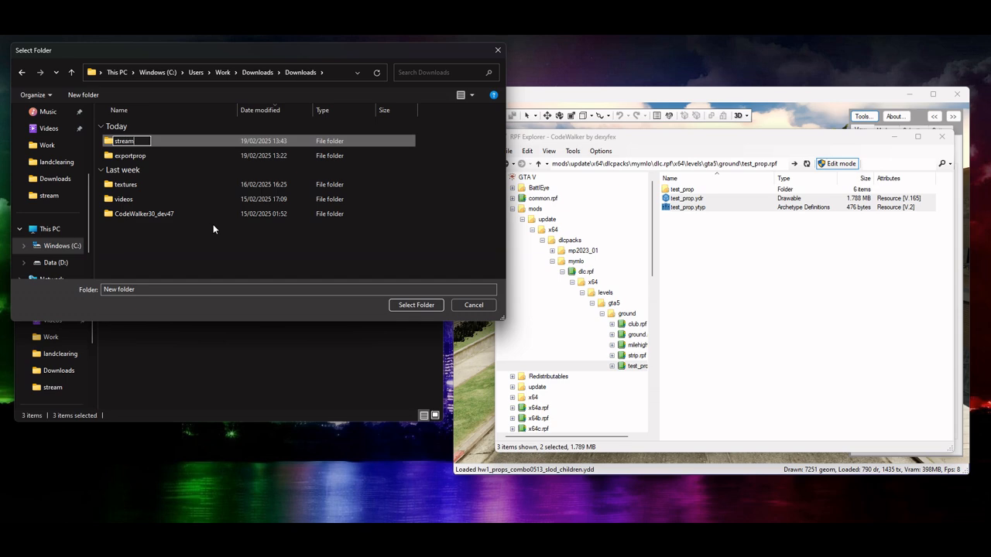
type("tream")
key("Return")
double_click(160, 140)
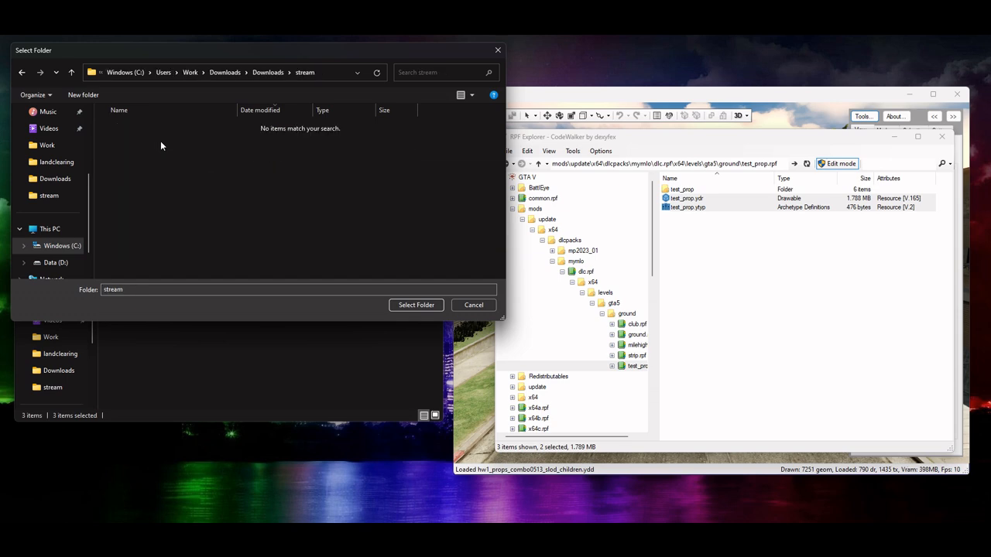
left_click(417, 305)
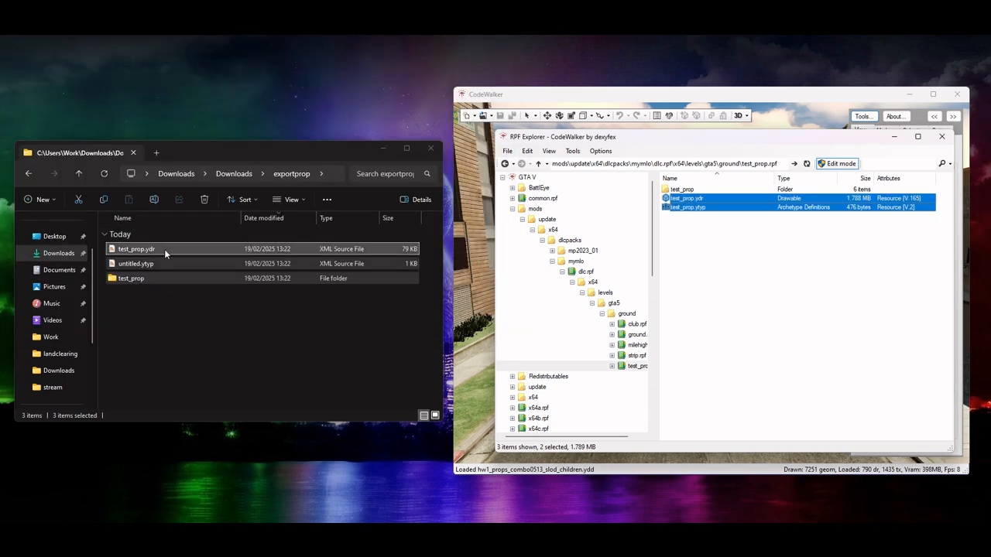
left_click(236, 174)
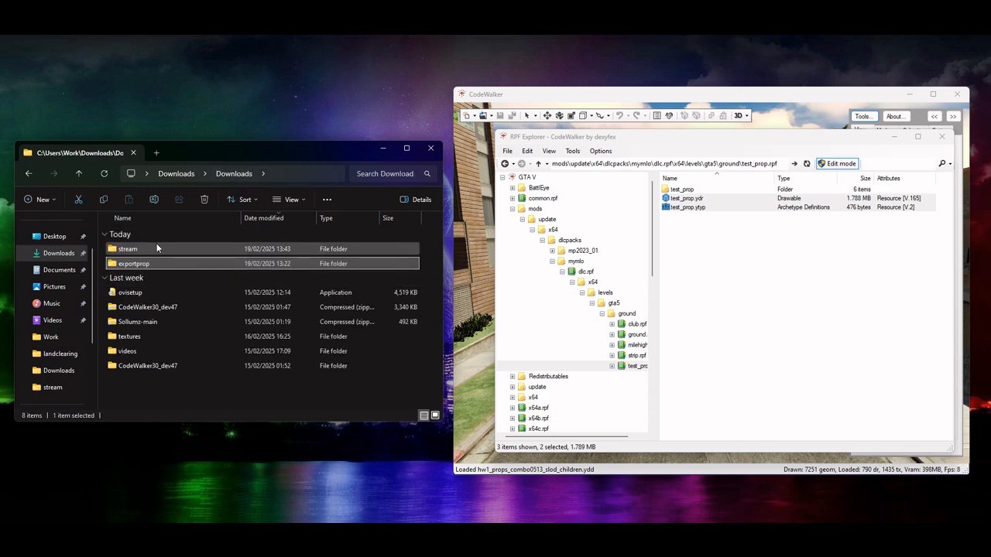
double_click(158, 248)
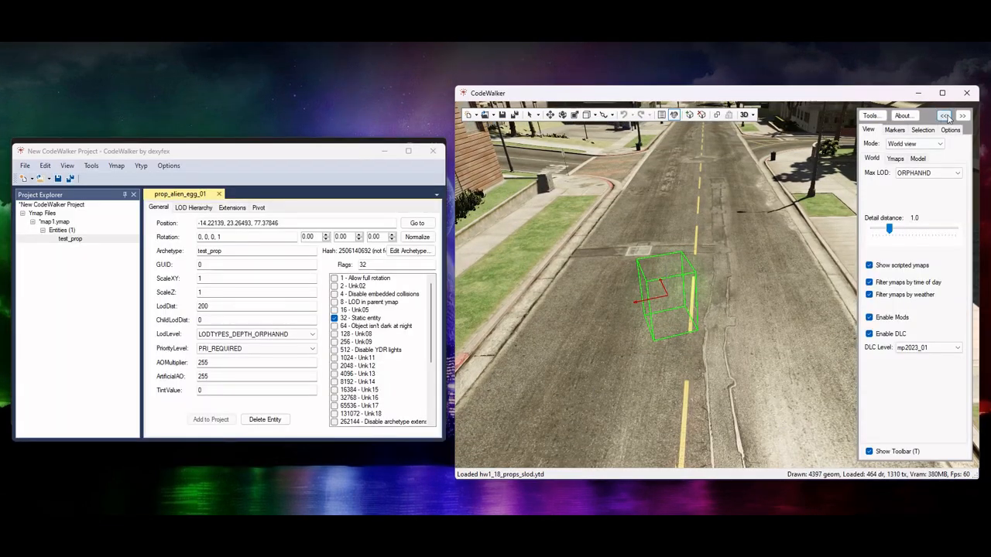
Quit CodeWalker without saving the current project.
left_click(968, 94)
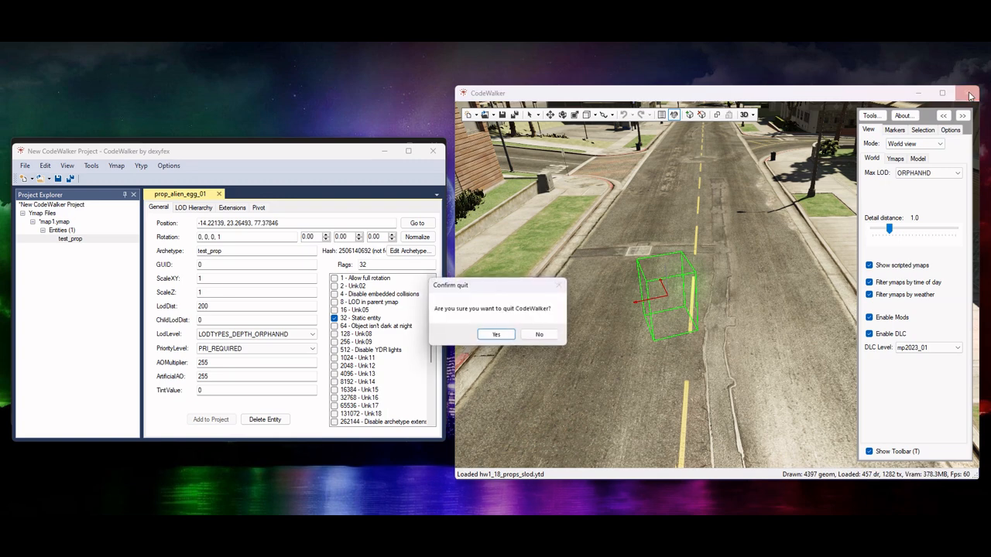
left_click(494, 336)
left_click(549, 336)
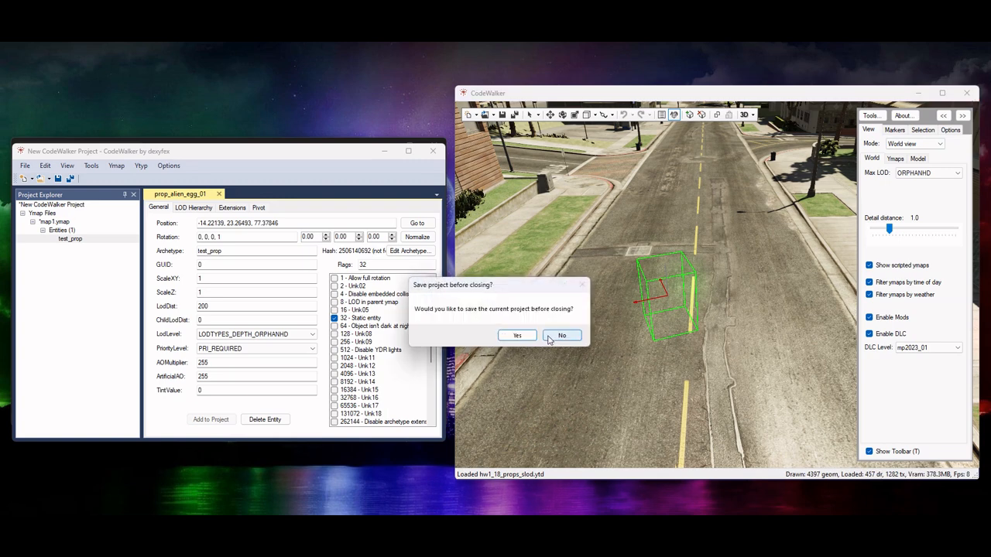
left_click(550, 335)
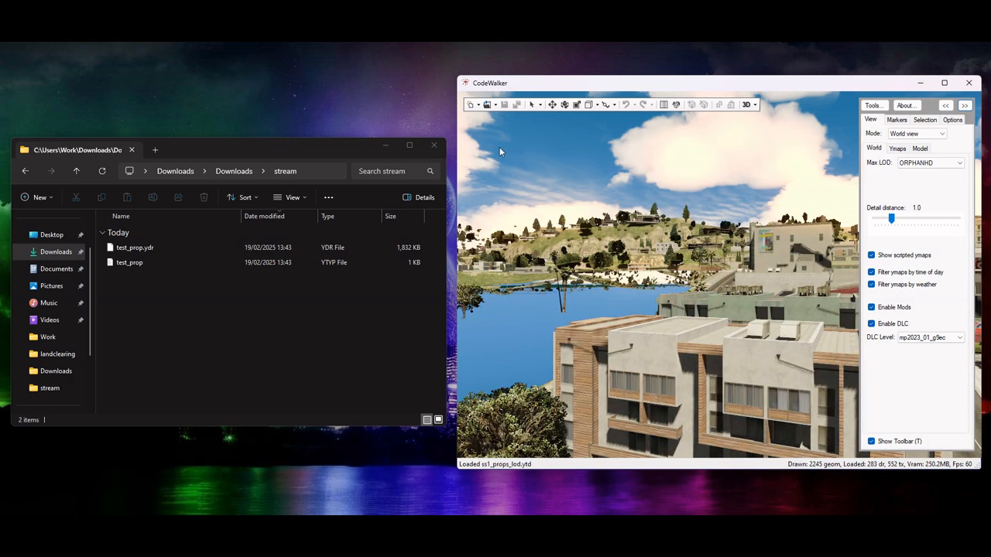
Frame the street in the world view, open a project window beside it and create a new ymap file.
left_click_drag(499, 149, 644, 283)
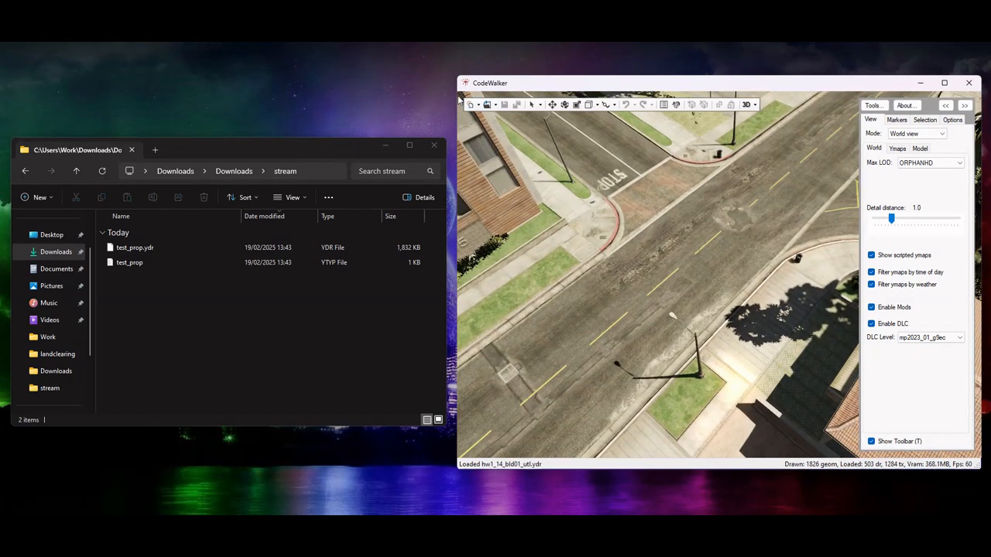
left_click(469, 106)
left_click_drag(393, 123, 302, 160)
left_click(22, 175)
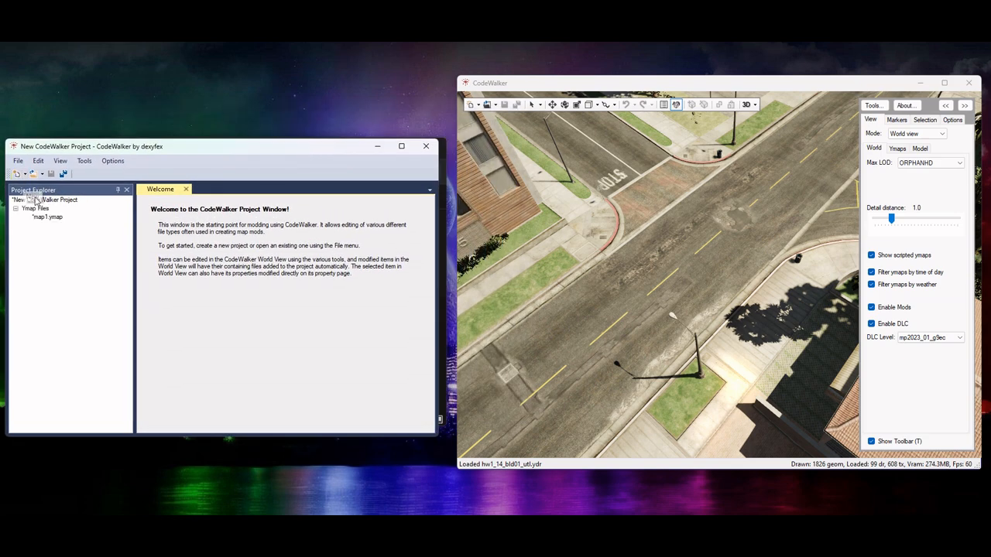
Add a new entity to map1.ymap and set its archetype to test_prop.
left_click(43, 217)
left_click(109, 160)
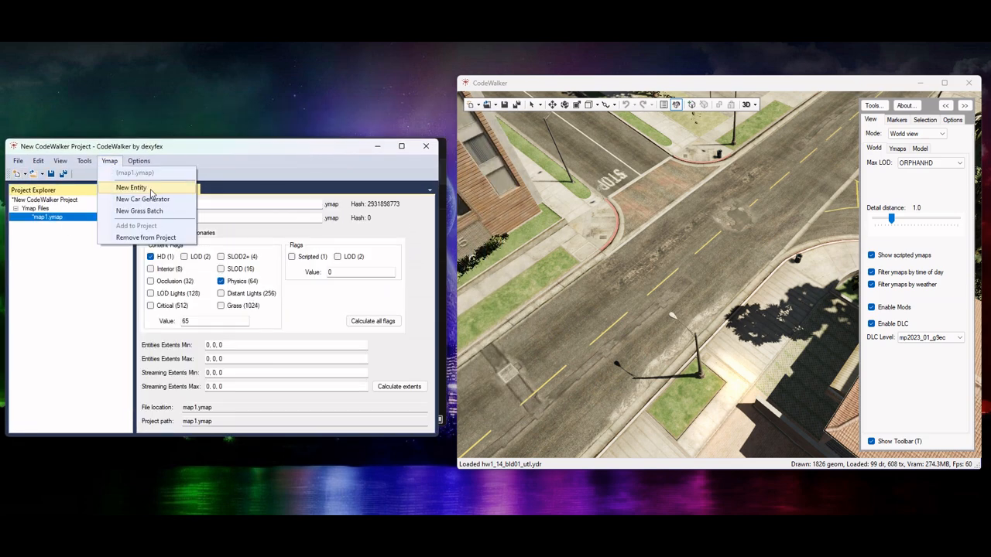
left_click(152, 192)
double_click(262, 246)
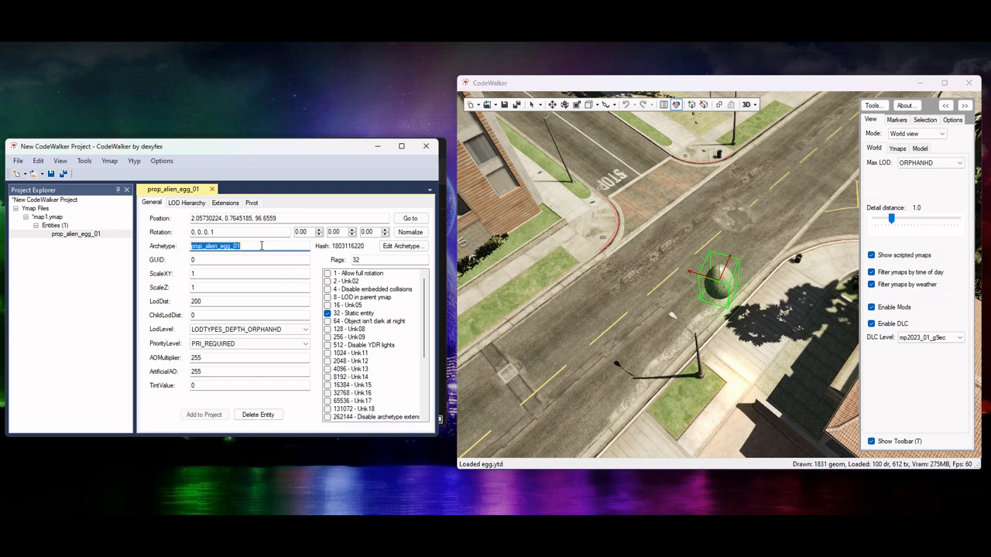
type("test_prop")
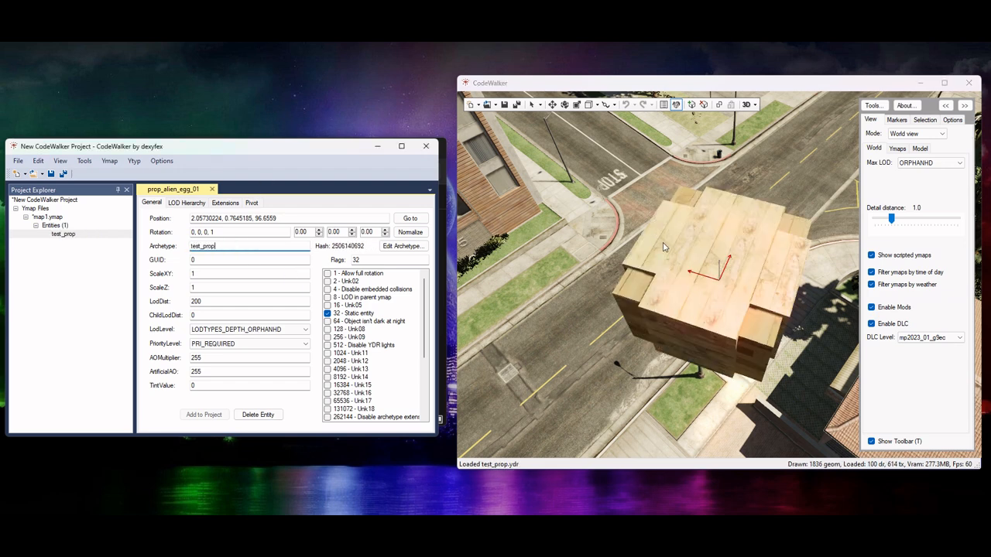
Move the test_prop entity from mid-air down to the pavement beside the building, at about 11.71, 1.77, 70.25.
key("s")
left_click_drag(664, 247, 517, 189)
key("d")
key("a")
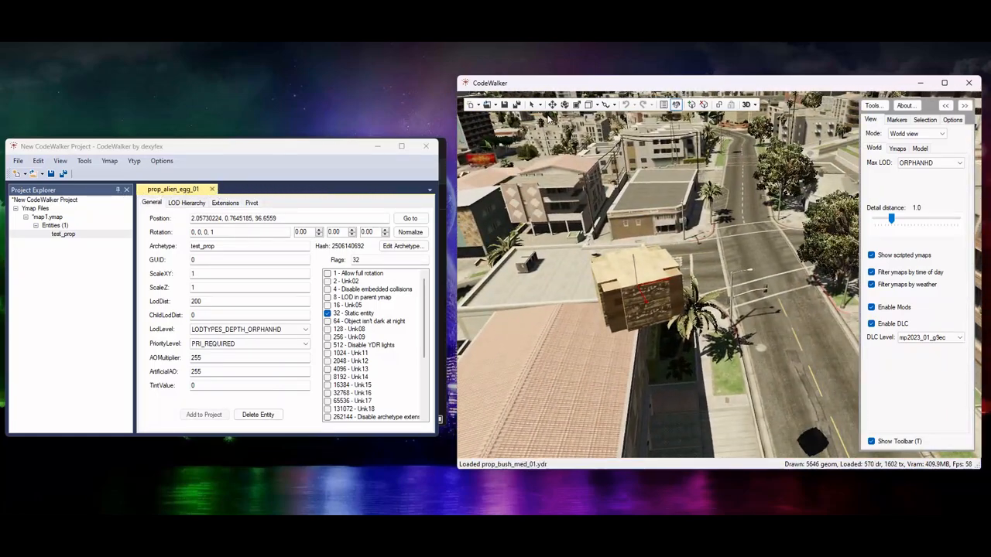
left_click(552, 105)
left_click_drag(634, 252, 647, 316)
left_click_drag(649, 316, 653, 271)
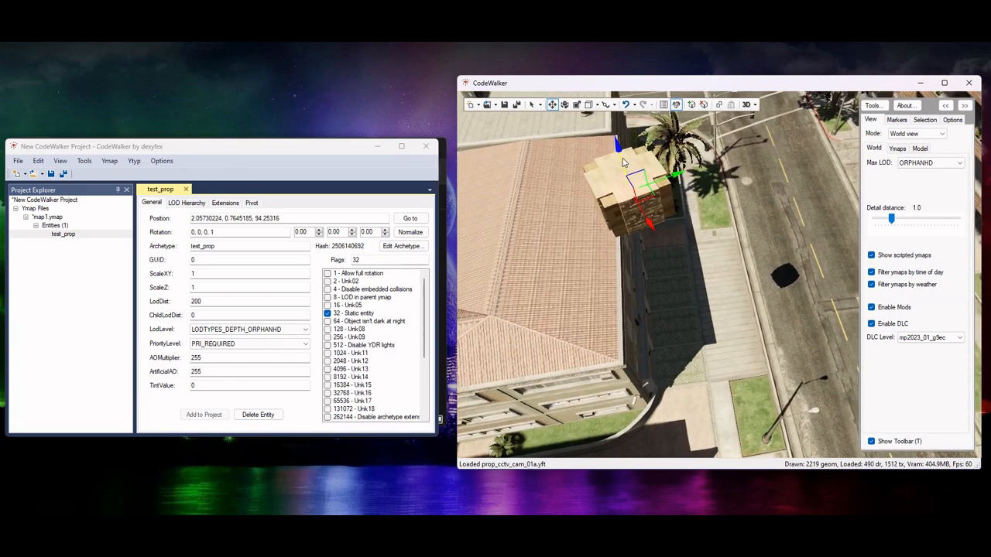
left_click_drag(622, 161, 691, 392)
left_click_drag(720, 357, 565, 143)
key("w")
left_click_drag(591, 187, 698, 377)
left_click_drag(786, 298, 629, 281)
left_click_drag(742, 242, 878, 257)
key("w")
key("a")
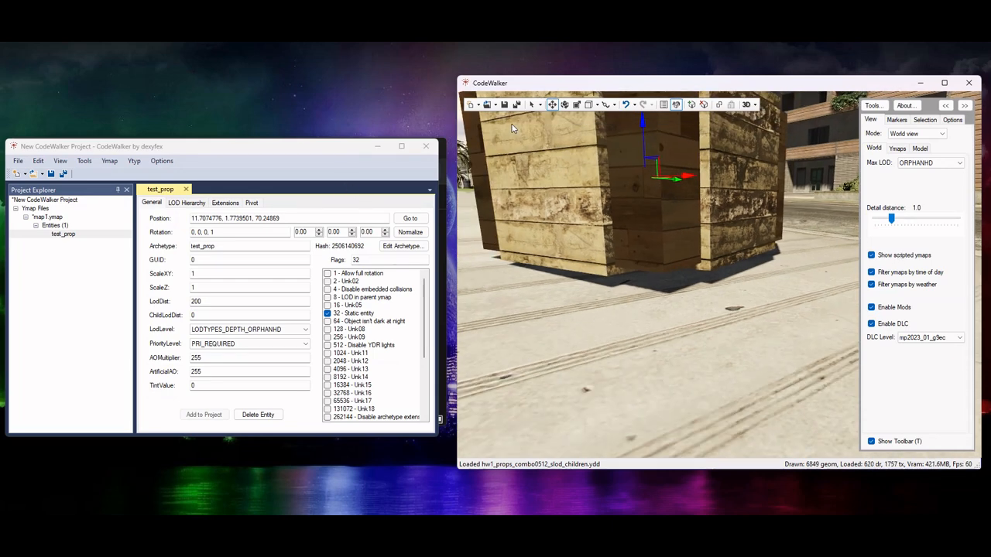
Tilt the test_prop entity to about 4.98, -5.02, -0.44 degrees and settle it on the pavement at about 11.68, 1.75, 69.96.
left_click(565, 105)
left_click_drag(670, 158, 658, 177)
left_click(553, 105)
key("d")
left_click_drag(716, 206, 438, 236)
key("d")
key("s")
left_click_drag(556, 261, 684, 254)
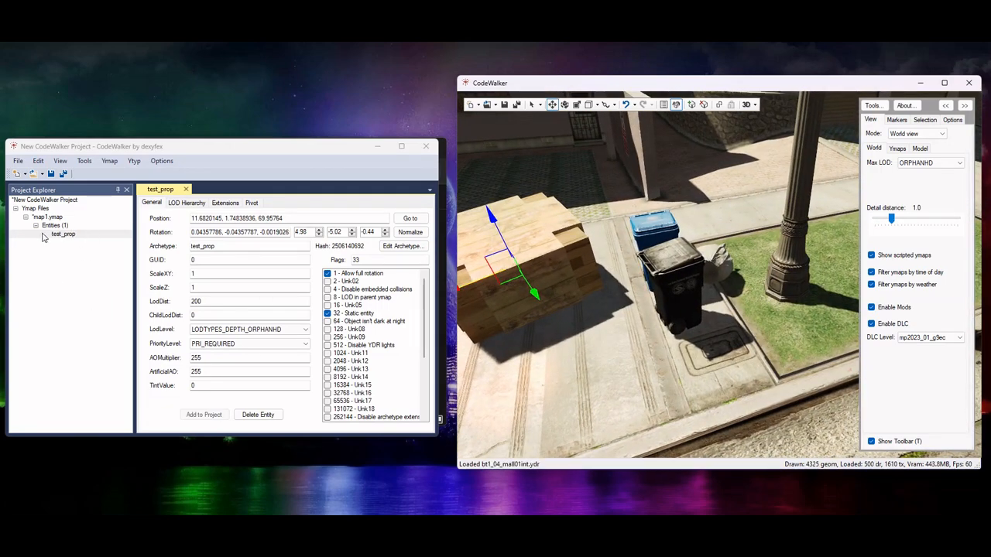
Calculate all flags and the entity and streaming extents for map1.ymap.
left_click(65, 225)
left_click(374, 321)
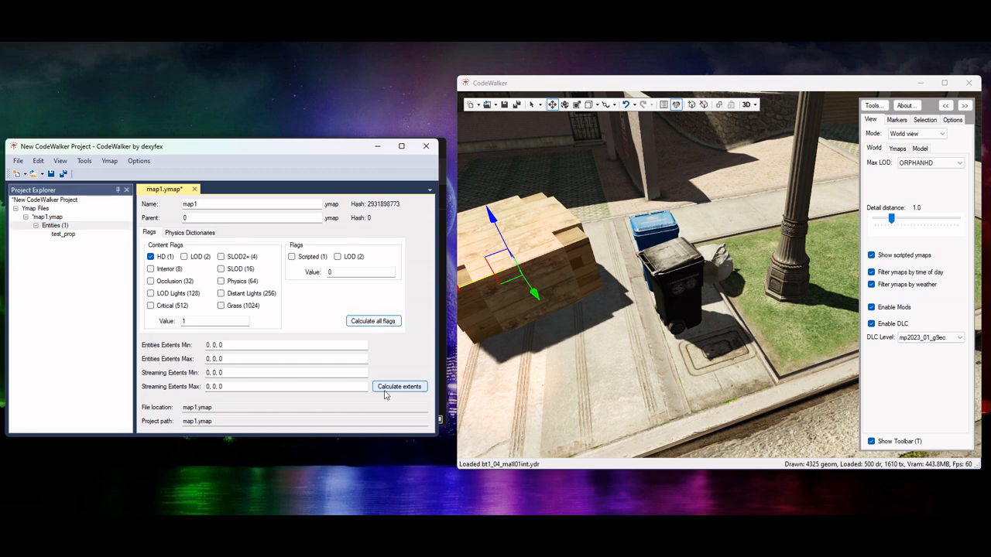
left_click(409, 389)
left_click(388, 321)
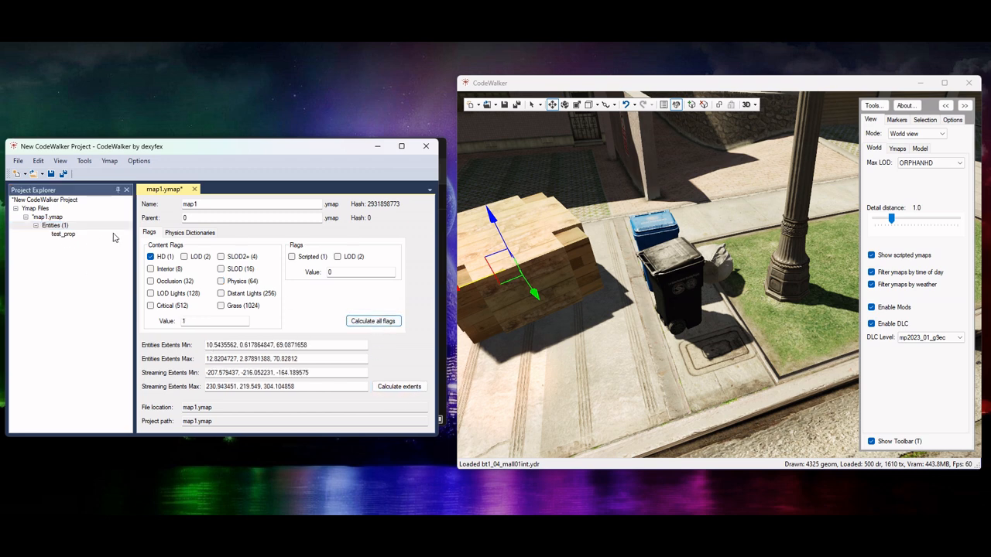
left_click(66, 224)
left_click(389, 322)
left_click(405, 389)
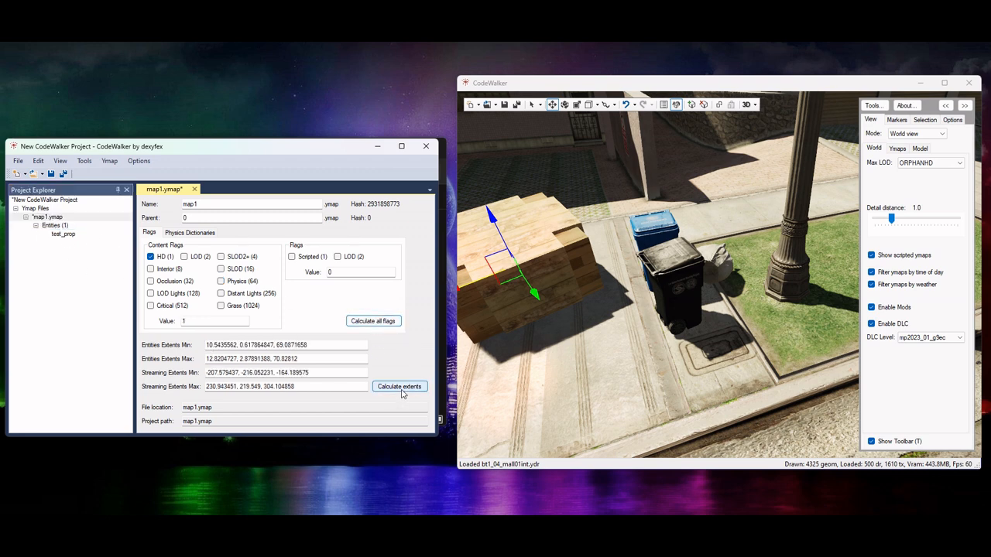
left_click(375, 319)
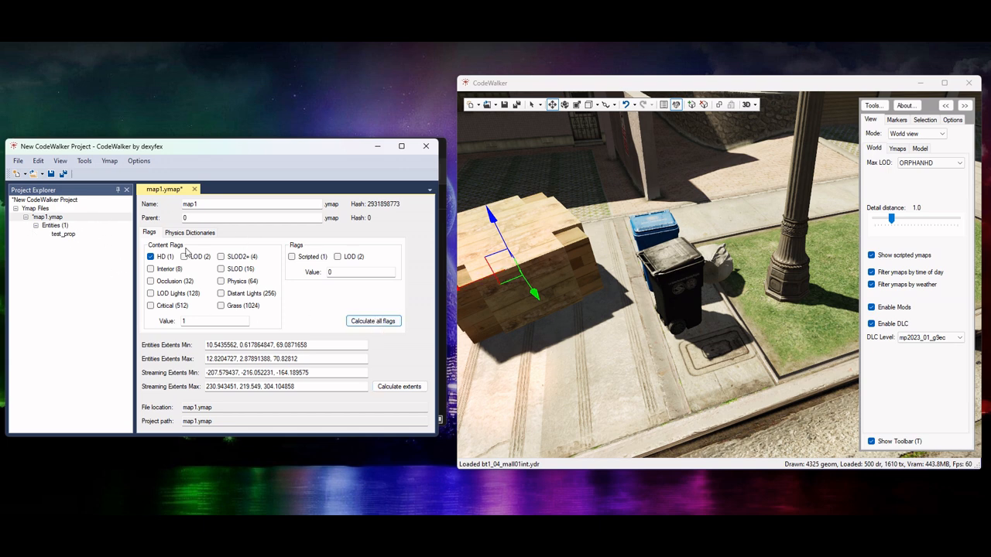
Rename the ymap to test_prop and recalculate all its flags.
left_click(26, 218)
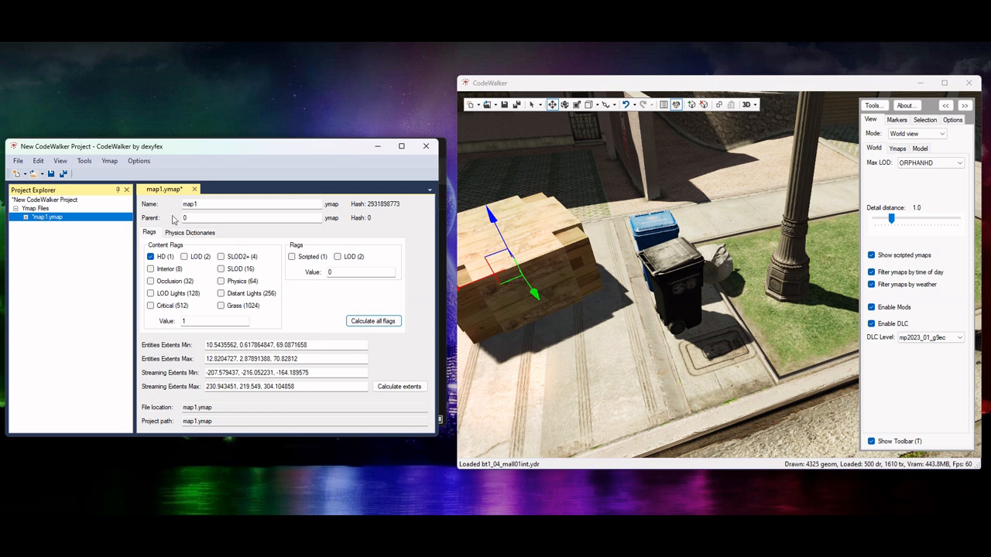
left_click(231, 205)
double_click(230, 207)
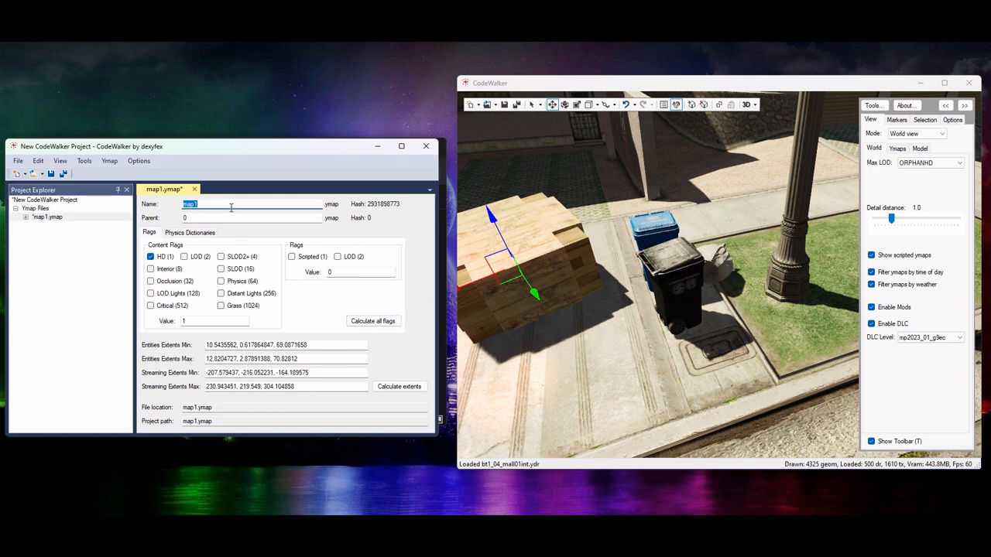
type("test_prop")
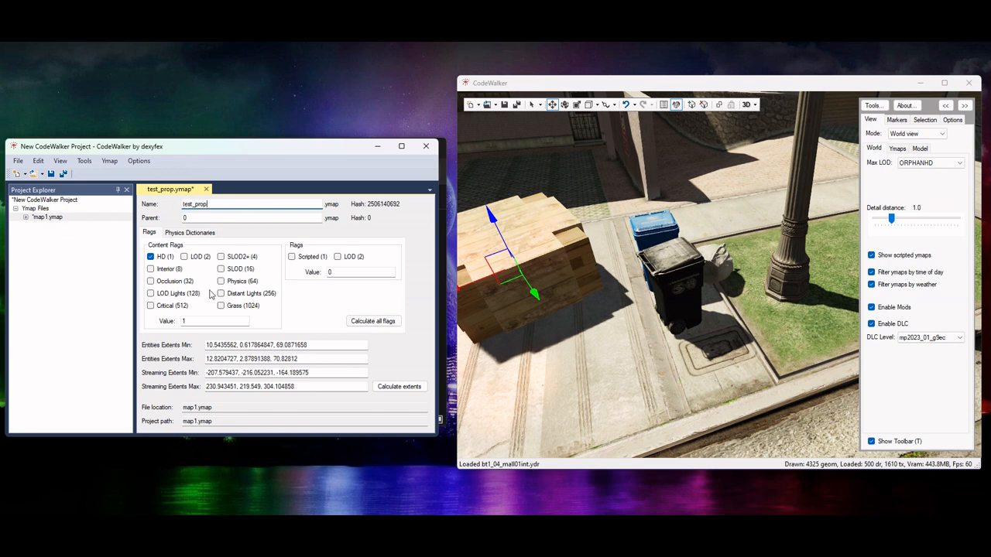
left_click(383, 324)
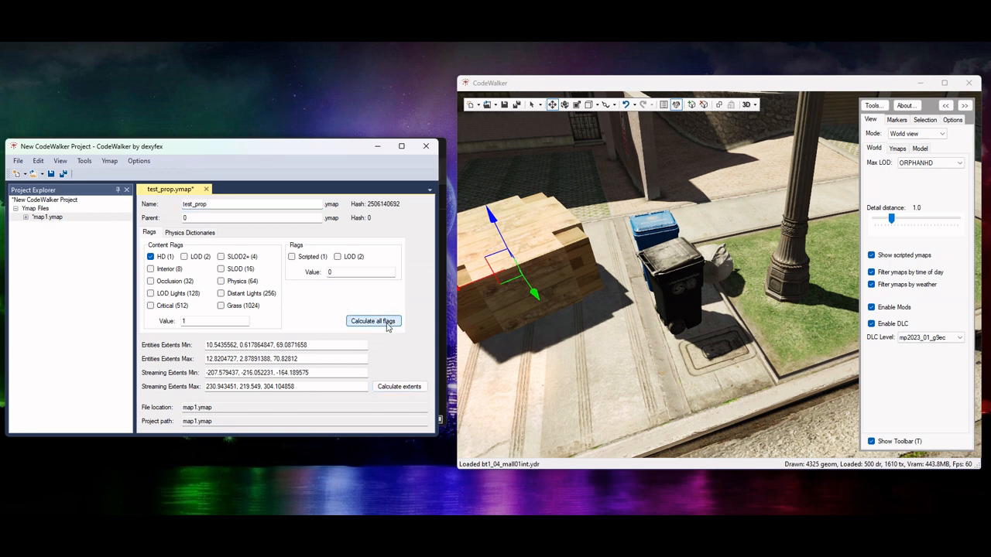
Save the ymap as test_prop in the stream folder.
left_click(52, 174)
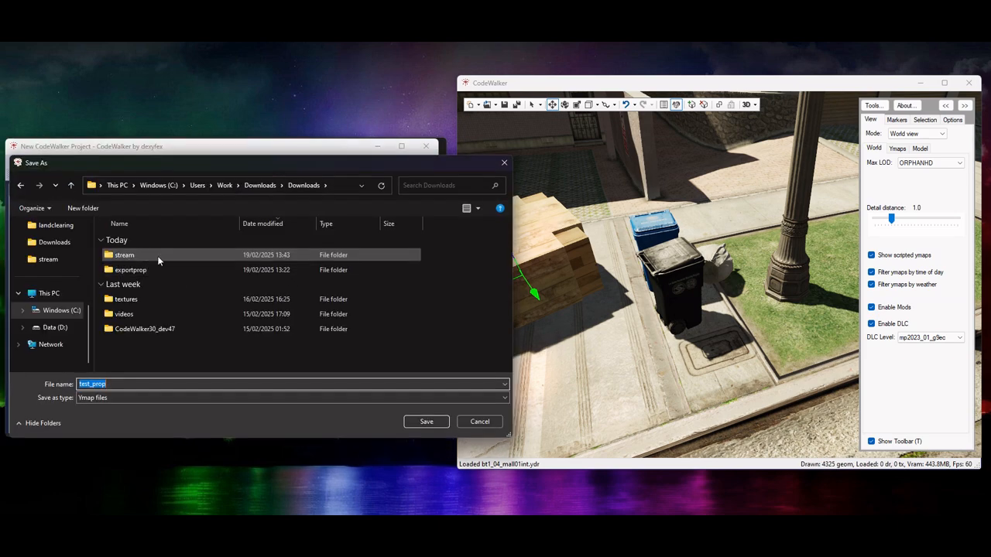
double_click(137, 253)
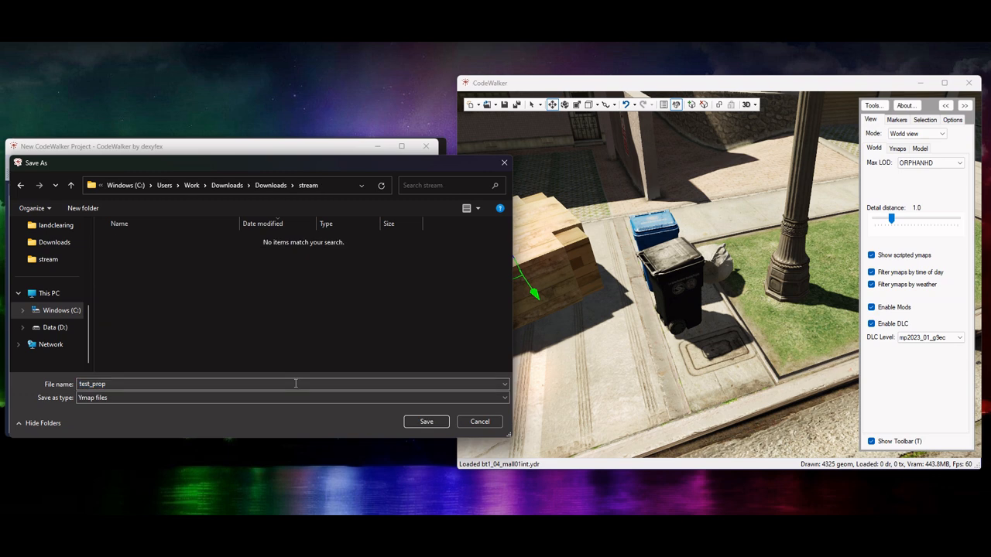
left_click(426, 423)
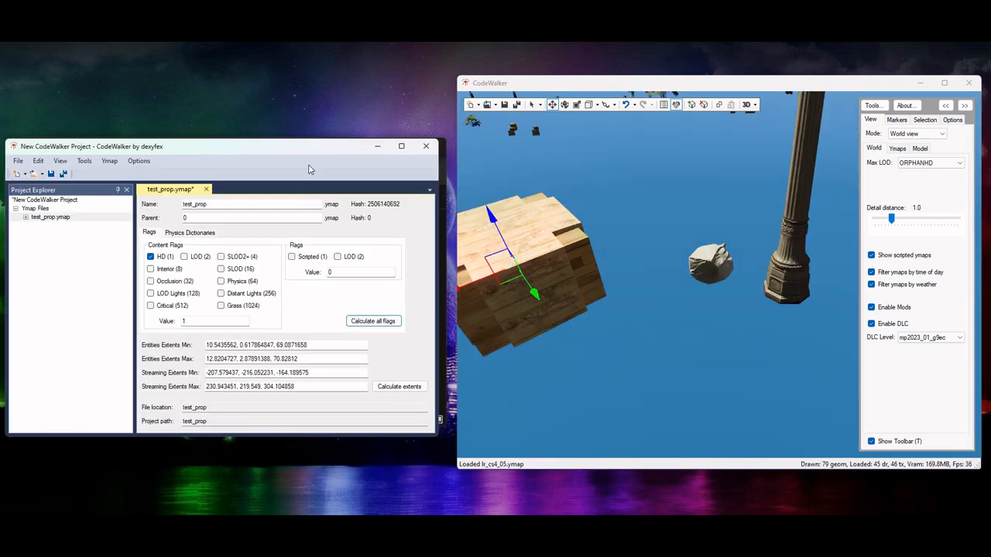
Generate the manifest for the test_prop project and save it as _manifest in the stream folder.
left_click(85, 161)
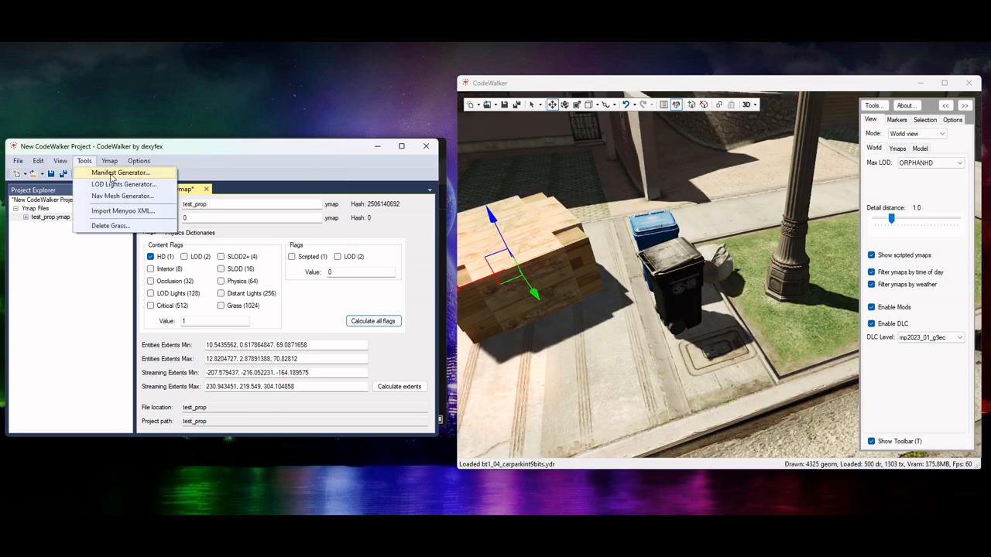
left_click(118, 174)
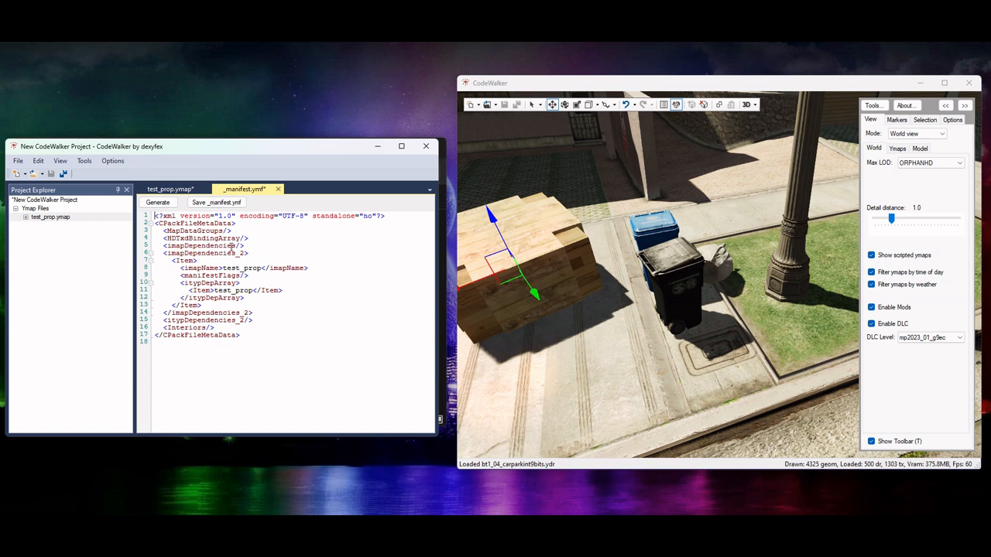
left_click(225, 203)
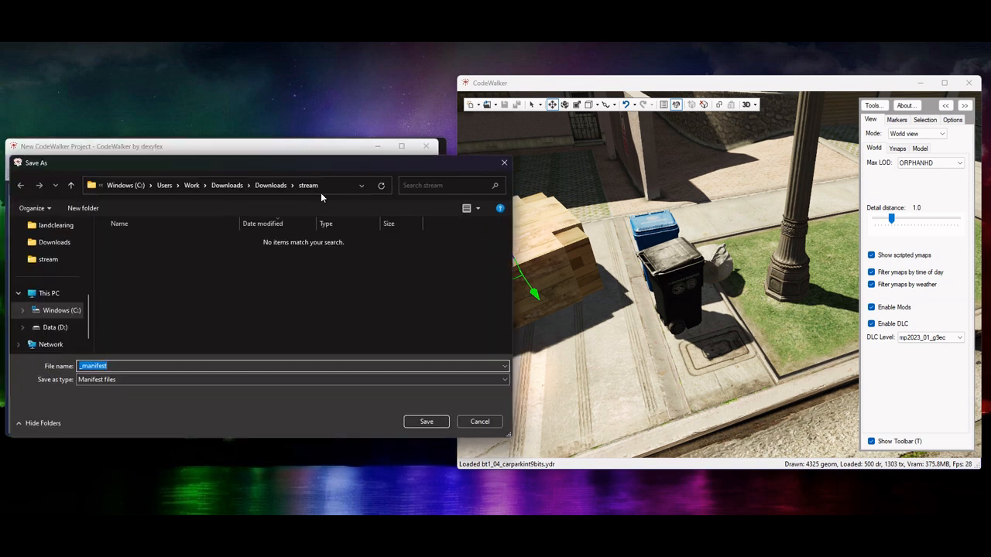
left_click(267, 184)
double_click(127, 255)
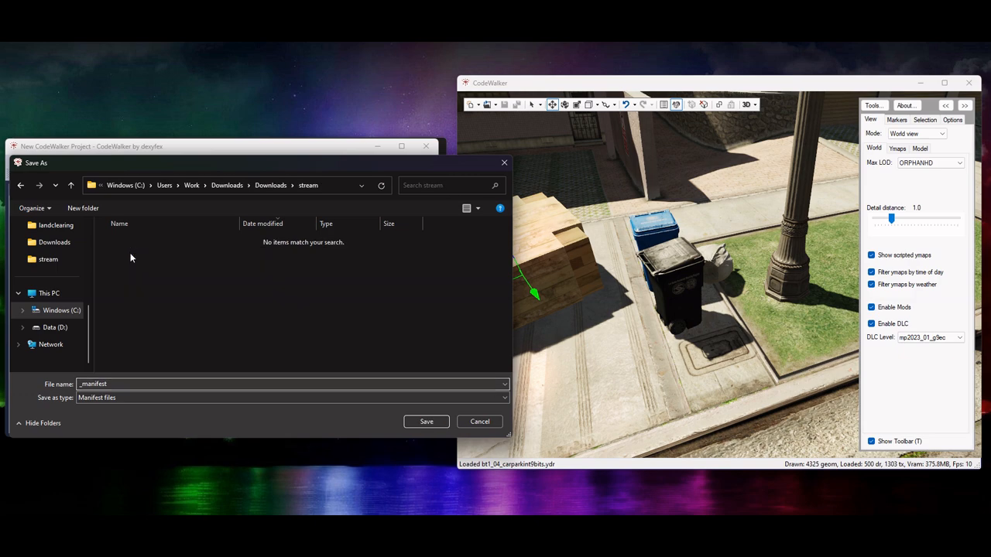
left_click(430, 421)
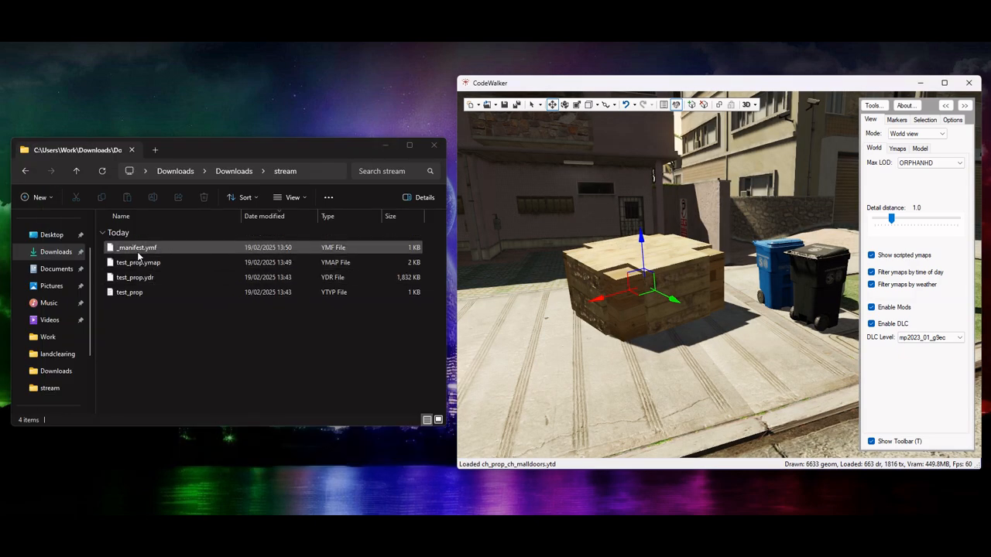
left_click_drag(141, 320, 131, 249)
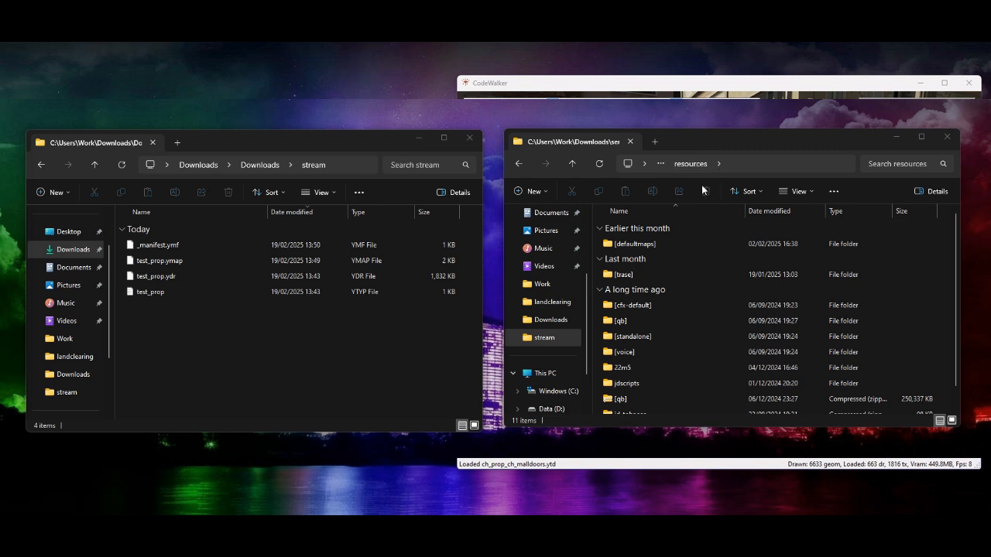
Create a new folder named test_resource in the server's resources folder.
left_click(530, 191)
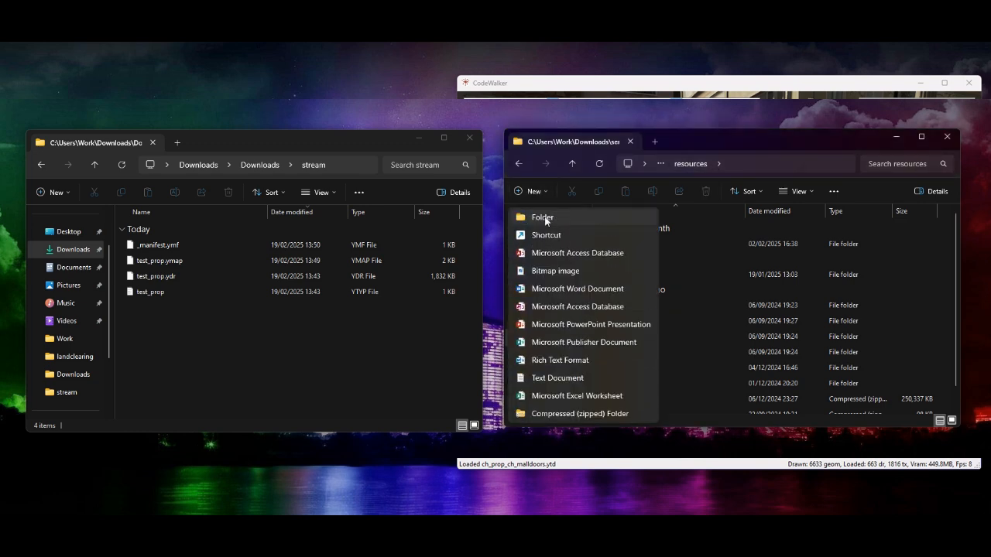
left_click(544, 219)
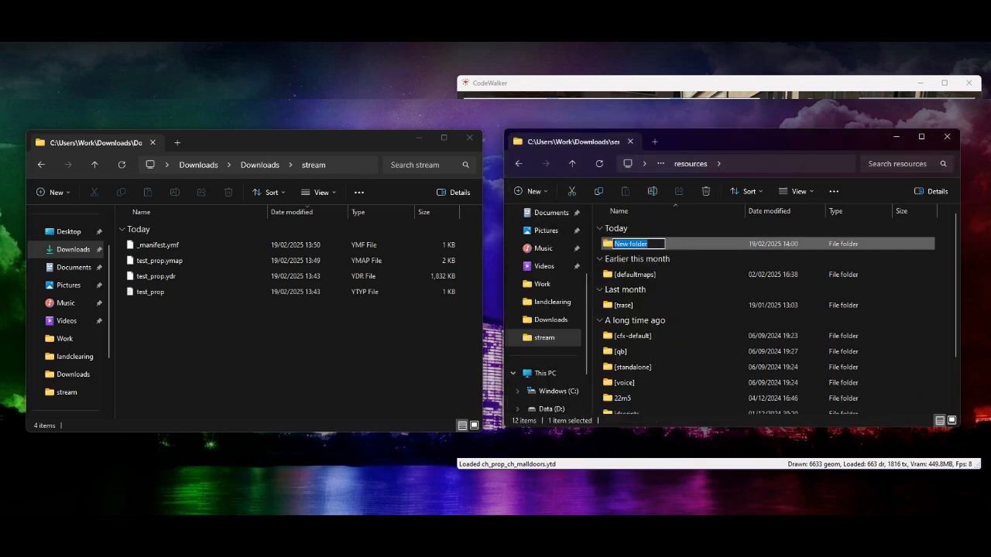
type("test")
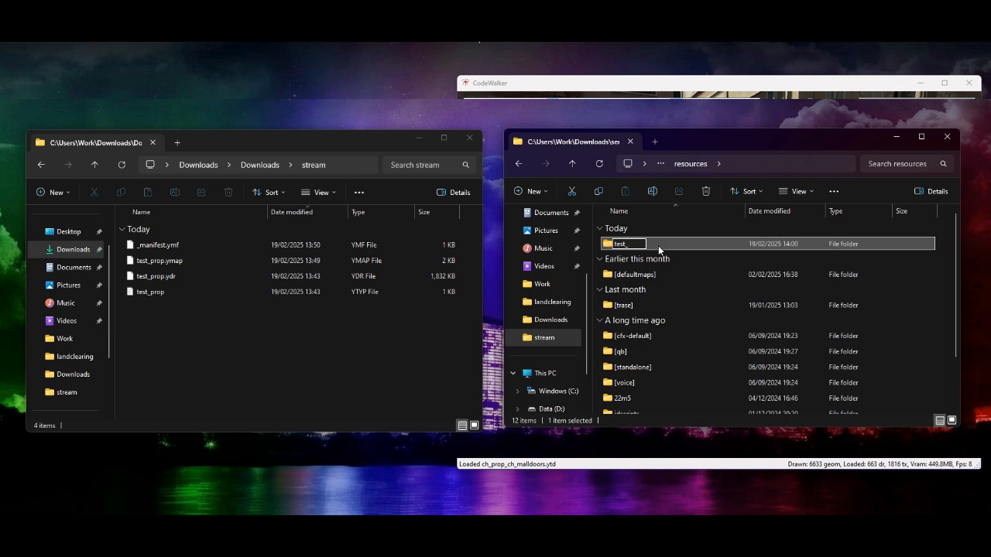
type("_resource")
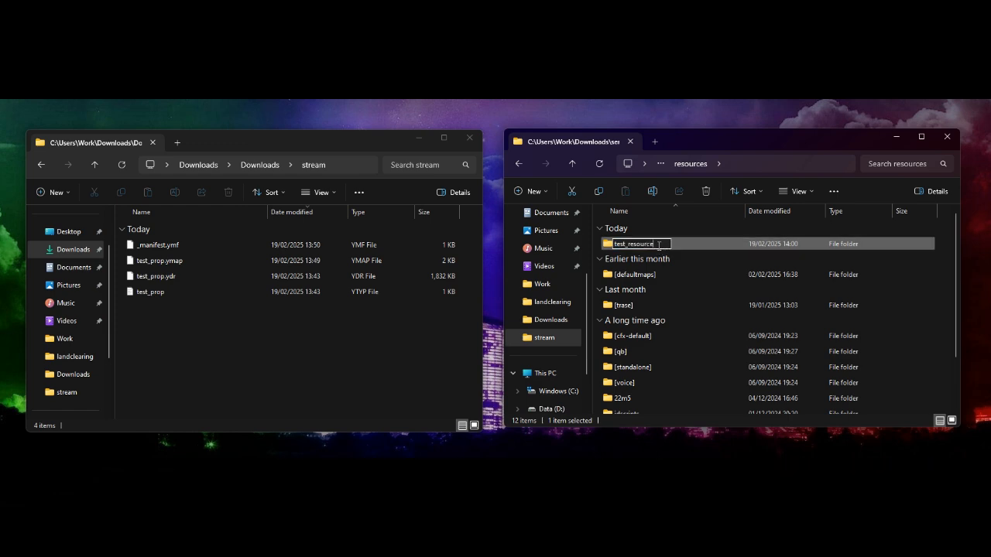
key("Return")
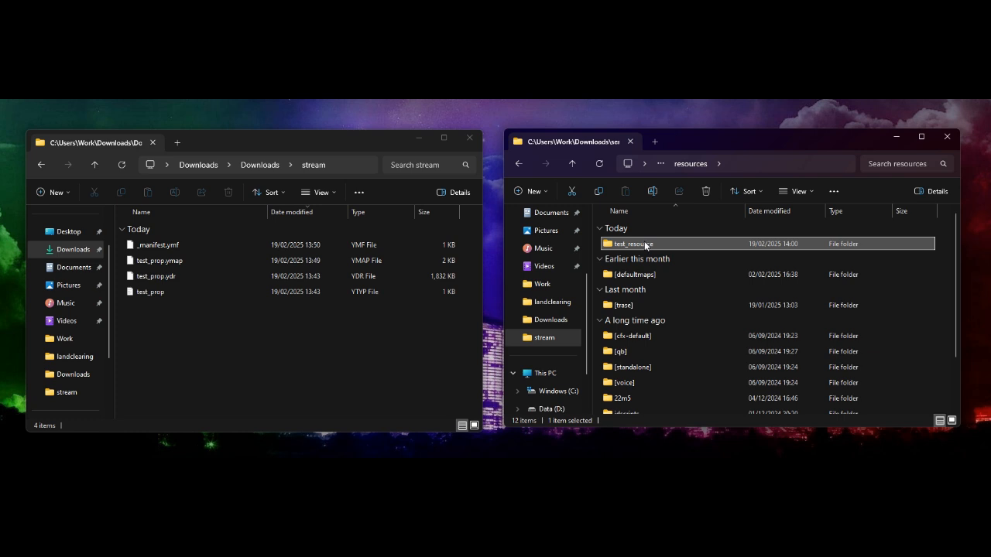
Create a text document named fxmanifest.lua inside the test_resource folder.
double_click(644, 243)
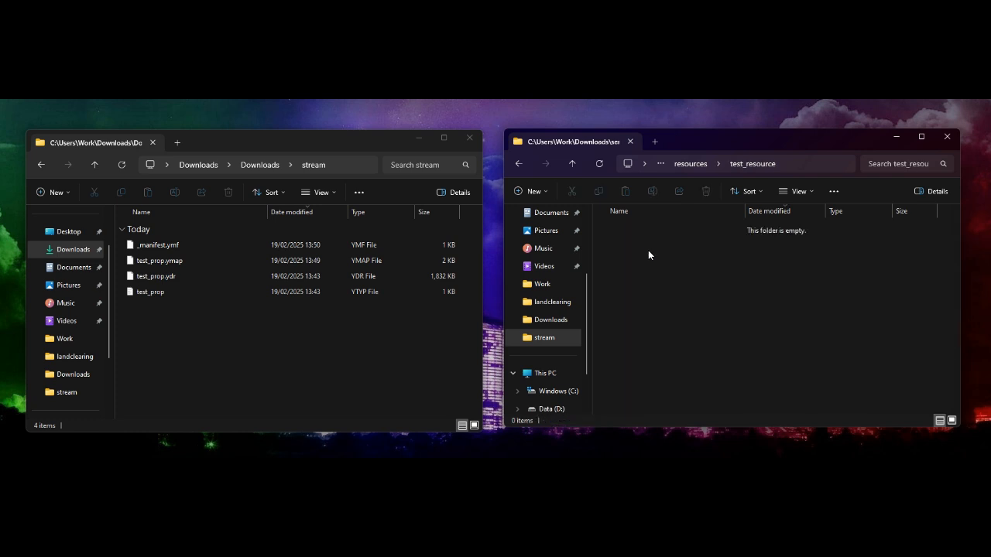
right_click(687, 269)
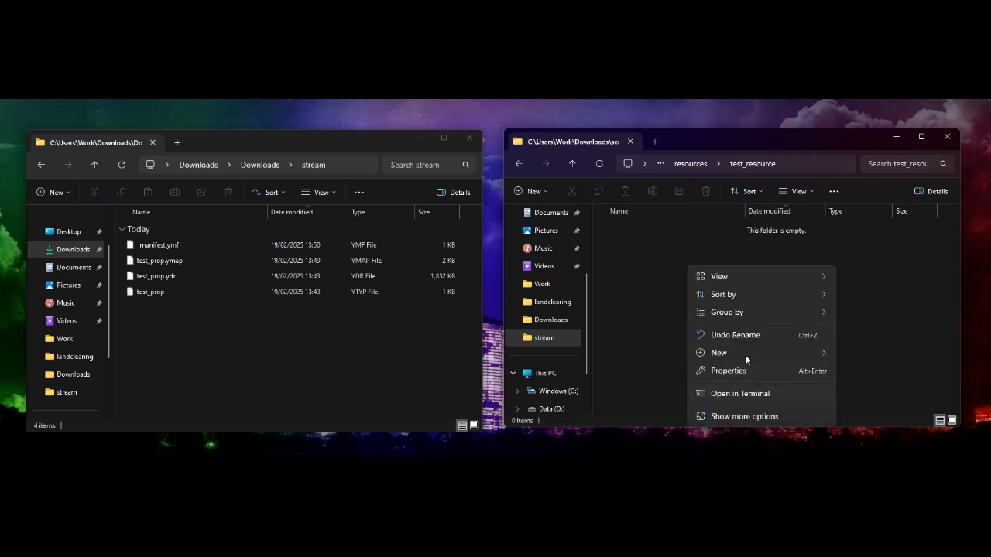
mouse_move(751, 357)
left_click(874, 428)
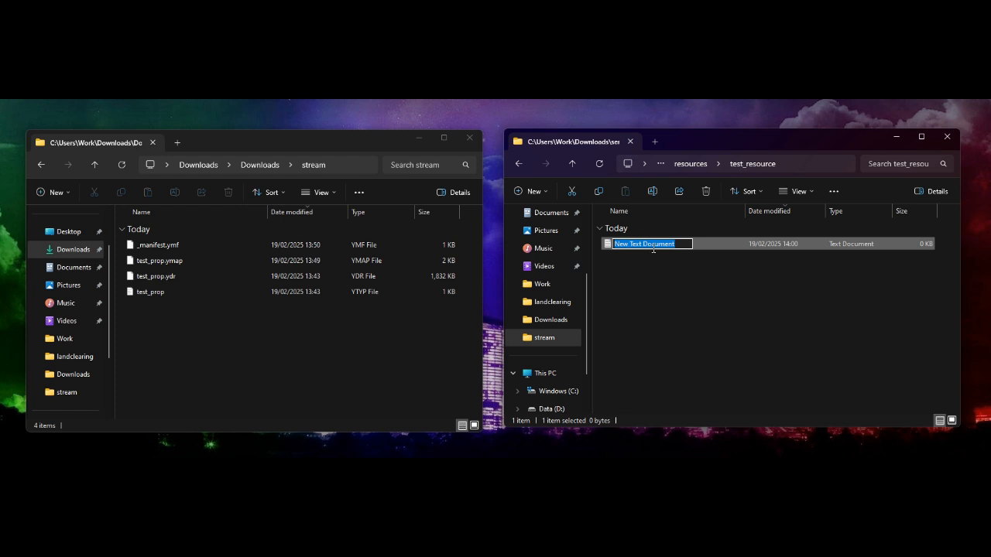
type("fxmanifest")
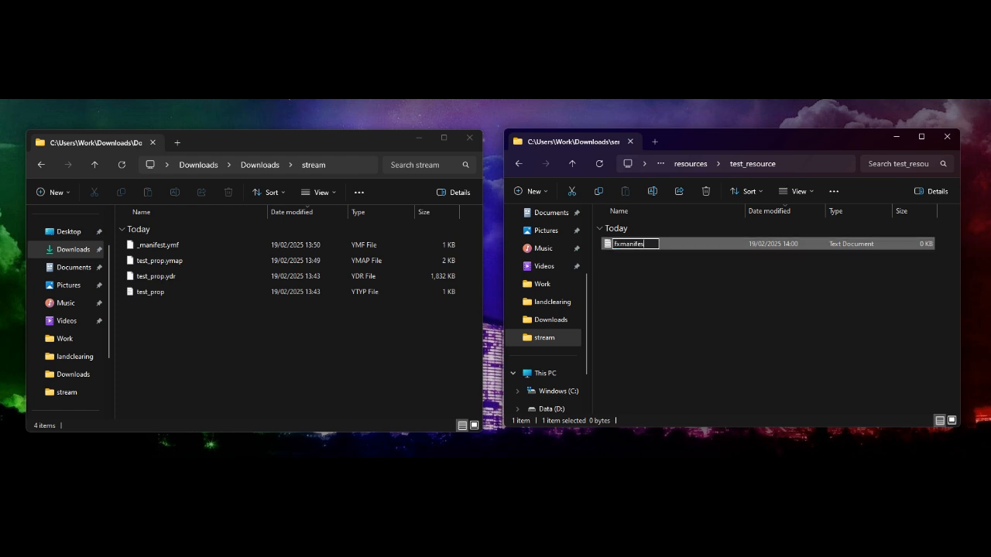
type(".lua")
key("Return")
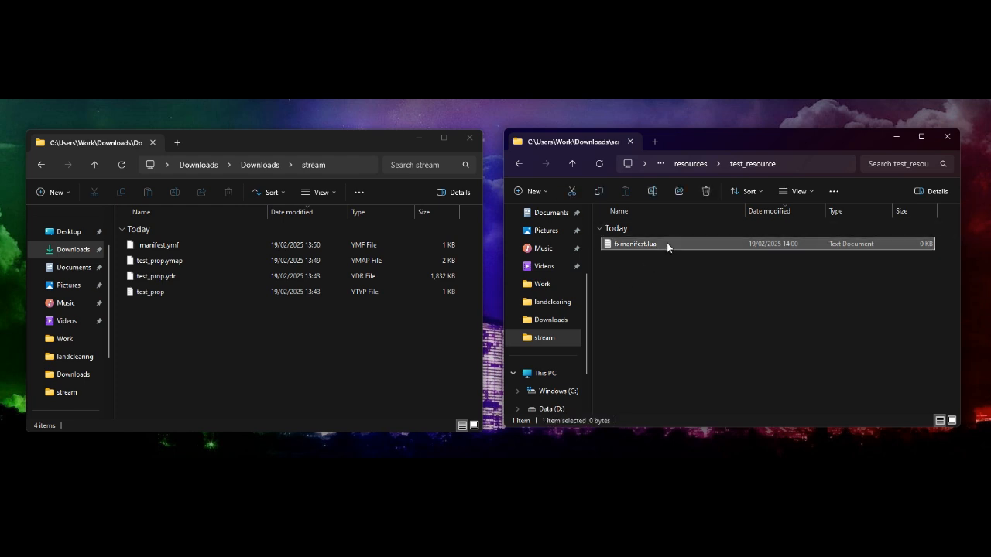
Open fxmanifest.lua in Visual Studio Code and insert the manifest template with fx_version 'cerulean', game 'gta5', version '1.0.0' and this_is_a_map 'yes'.
right_click(658, 243)
mouse_move(736, 298)
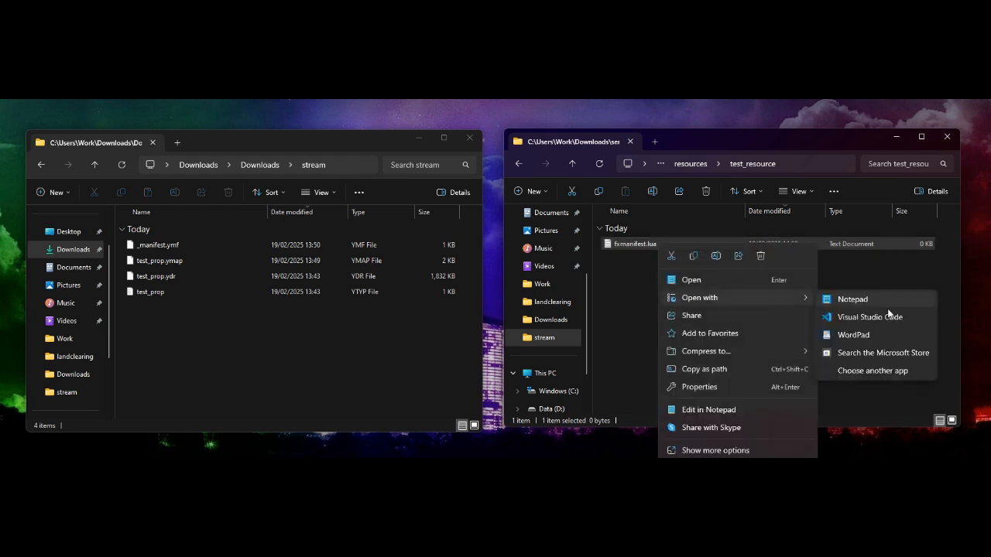
left_click(885, 317)
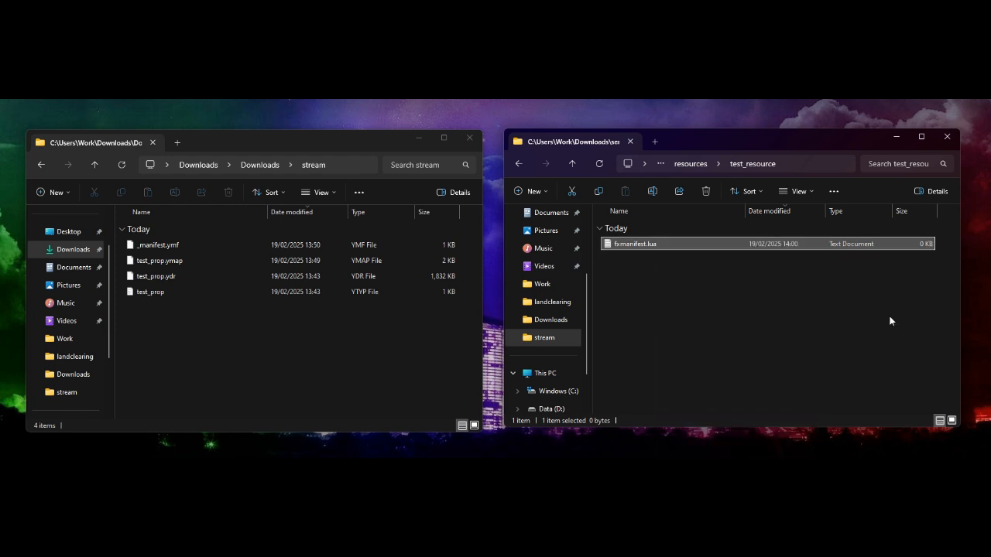
key("ctrl+z")
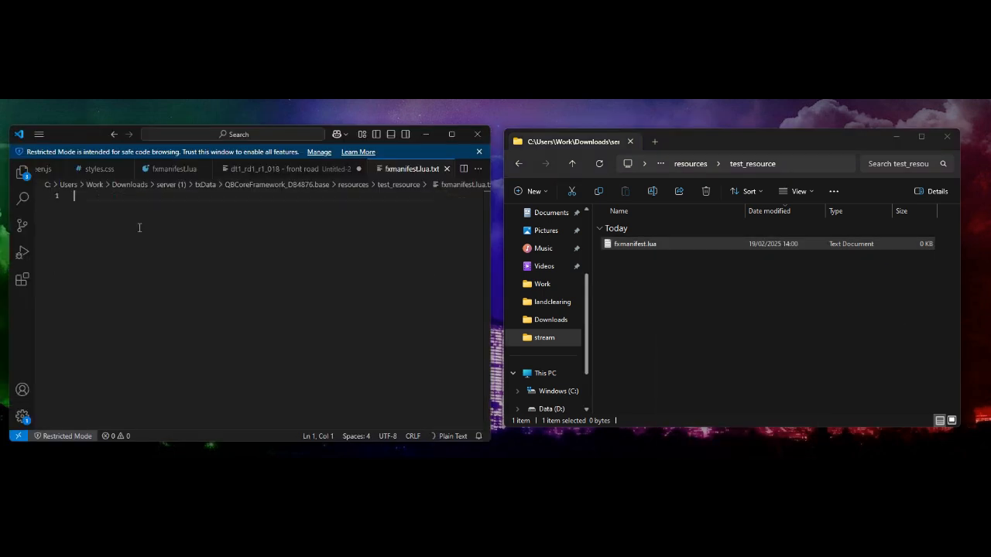
type("fx_version 'cerulean' game 'gta5'  author 'John Doe' -- optional description 'Here could be your advertising' -- optional version '1.0.0' -- optional  this_is_a_map 'yes'")
key("ctrl+a")
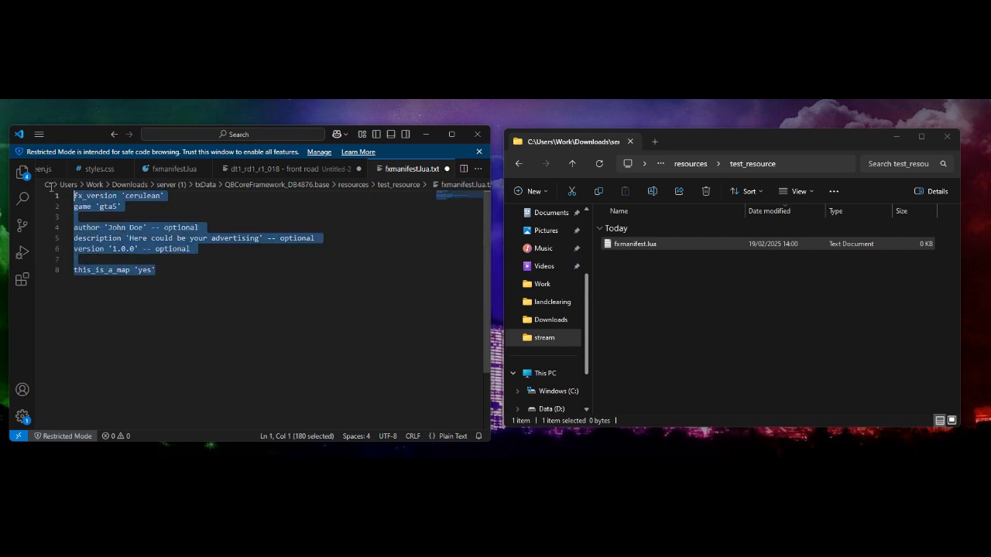
key("Escape")
Set the manifest's author to JD-Scripts and its description to Test Prop.
left_click_drag(143, 227, 106, 227)
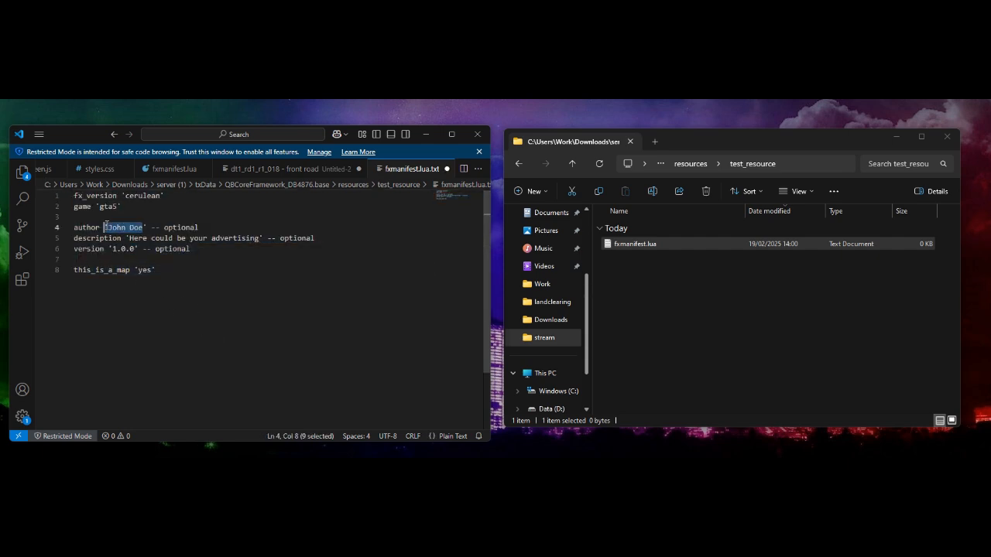
type("JD-Sc")
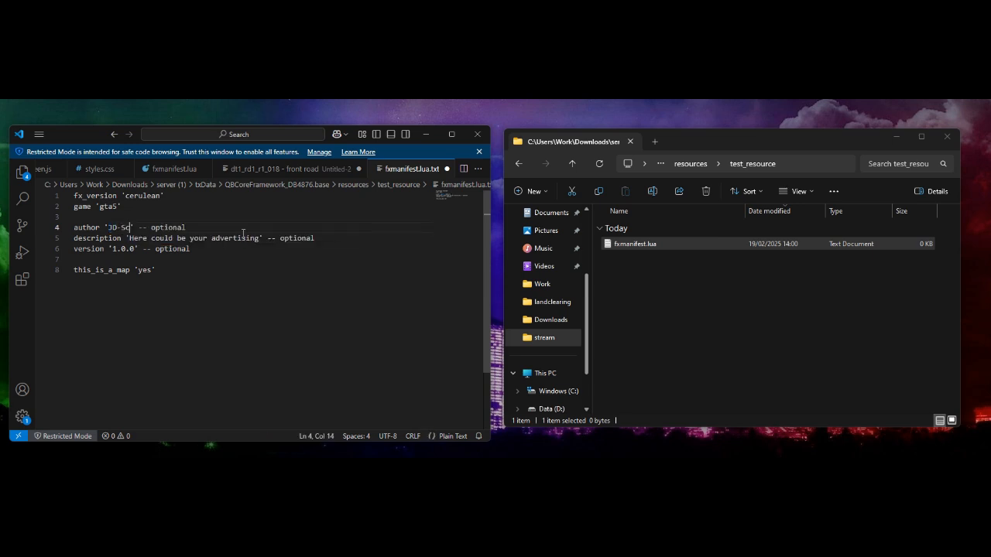
type("ripts")
left_click_drag(259, 239, 125, 239)
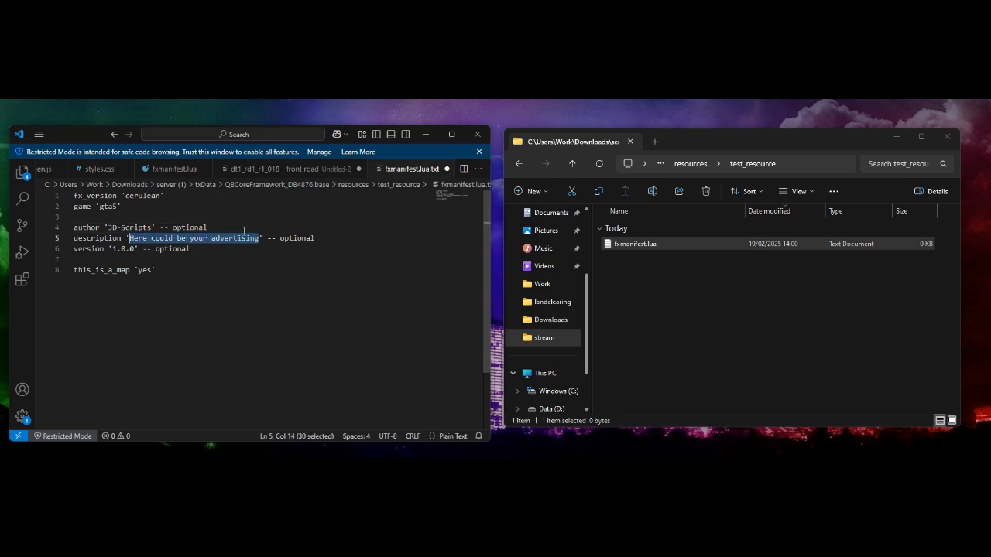
type("Test ")
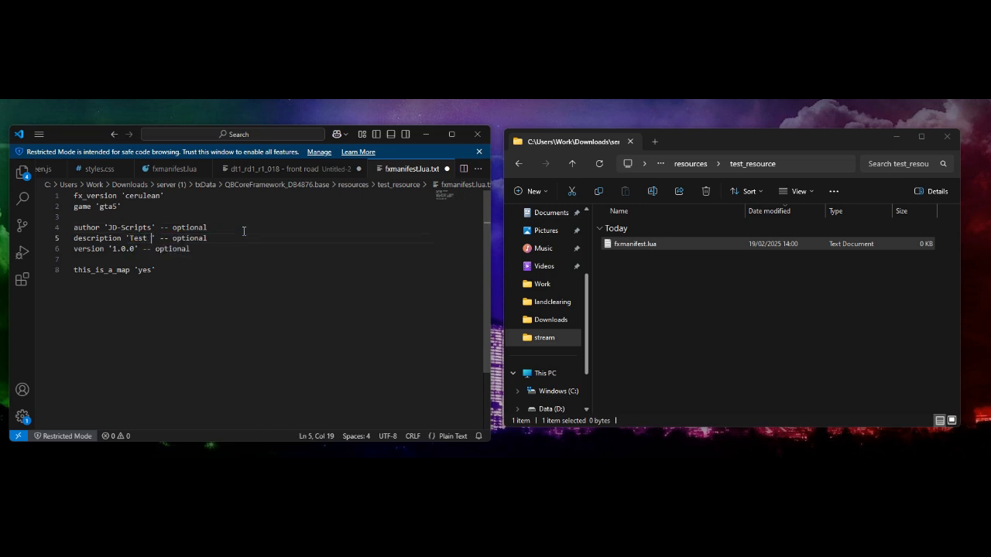
type("Prop")
left_click(78, 248)
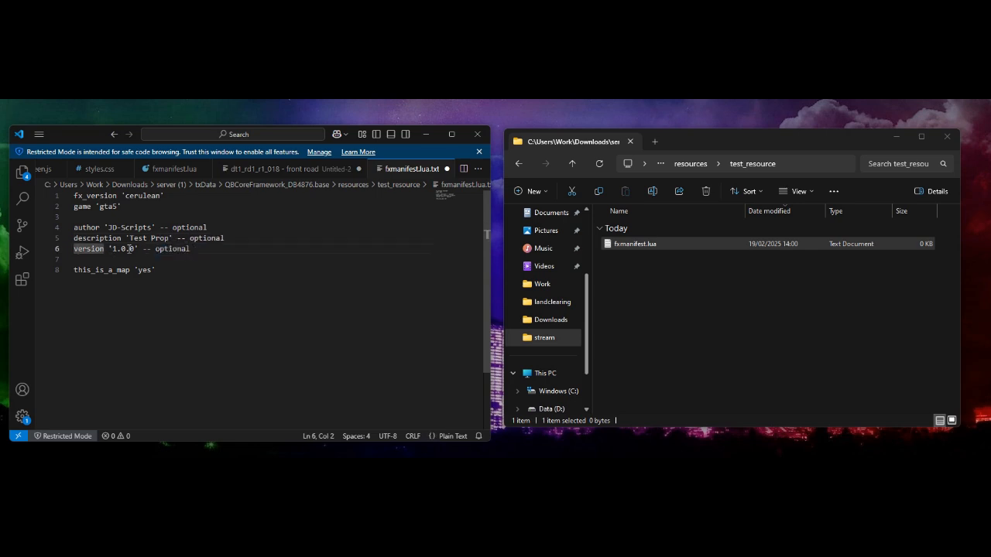
left_click(213, 255)
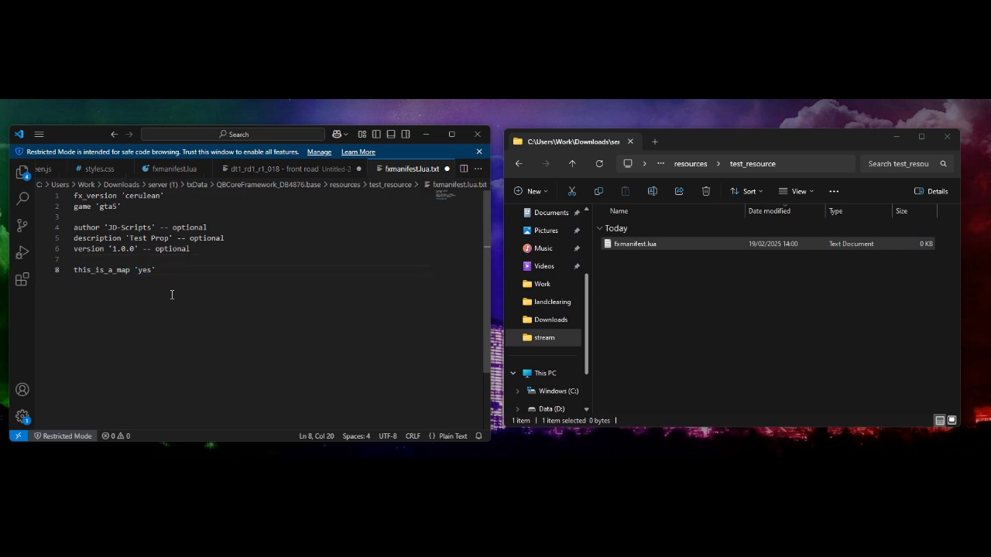
Save the manifest as a Lua file named fxmanifest in test_resource and delete the leftover fxmanifest.lua text document.
key("ctrl+shift+s")
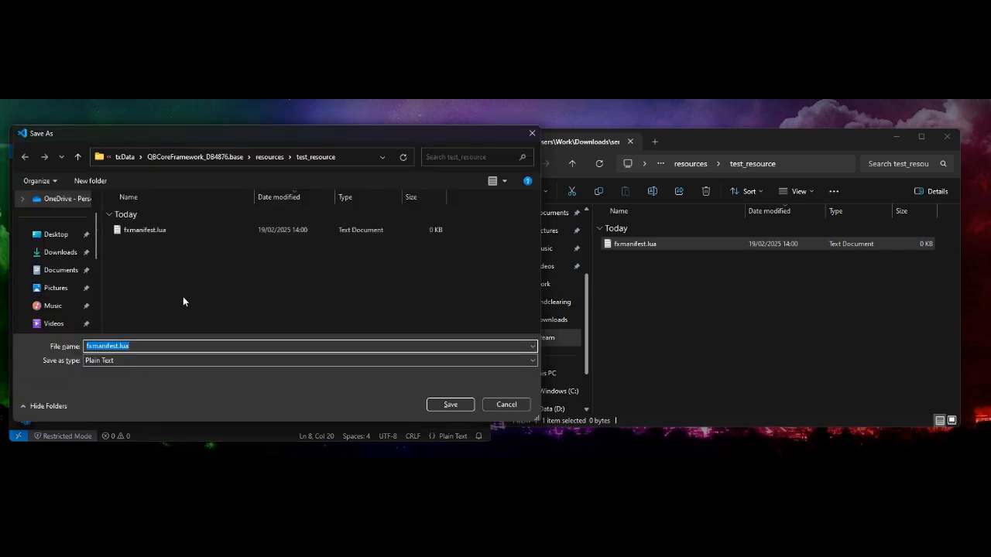
left_click(136, 360)
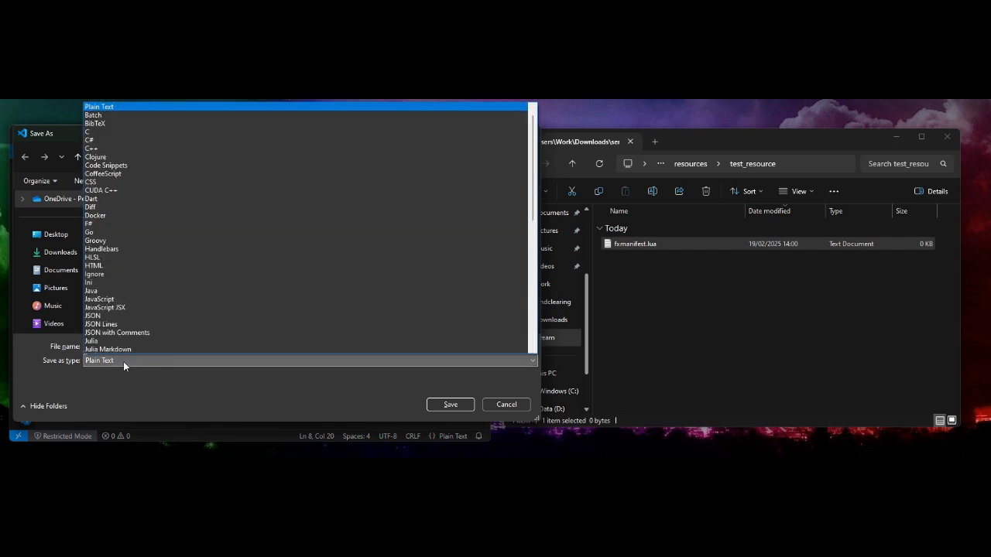
scroll(138, 321, "down", 3)
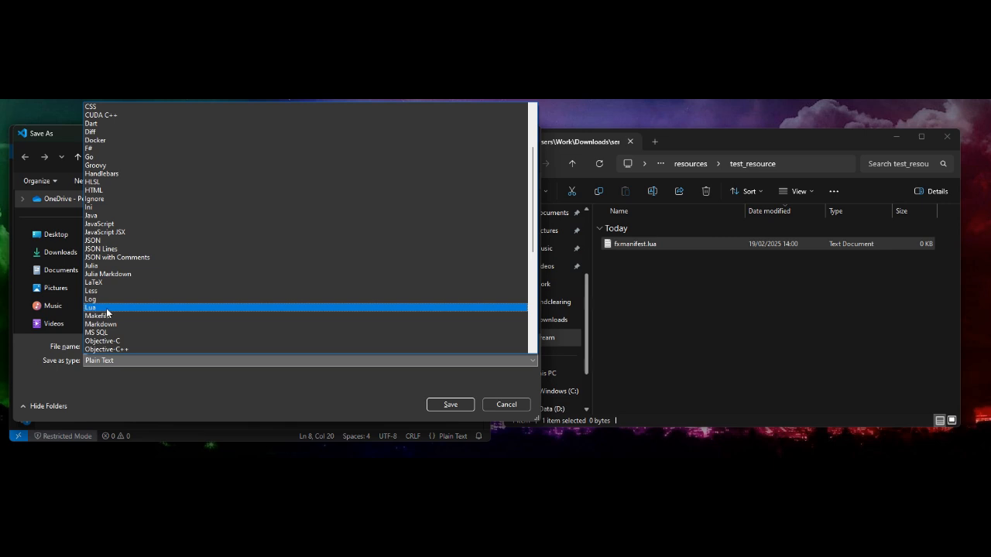
left_click(107, 309)
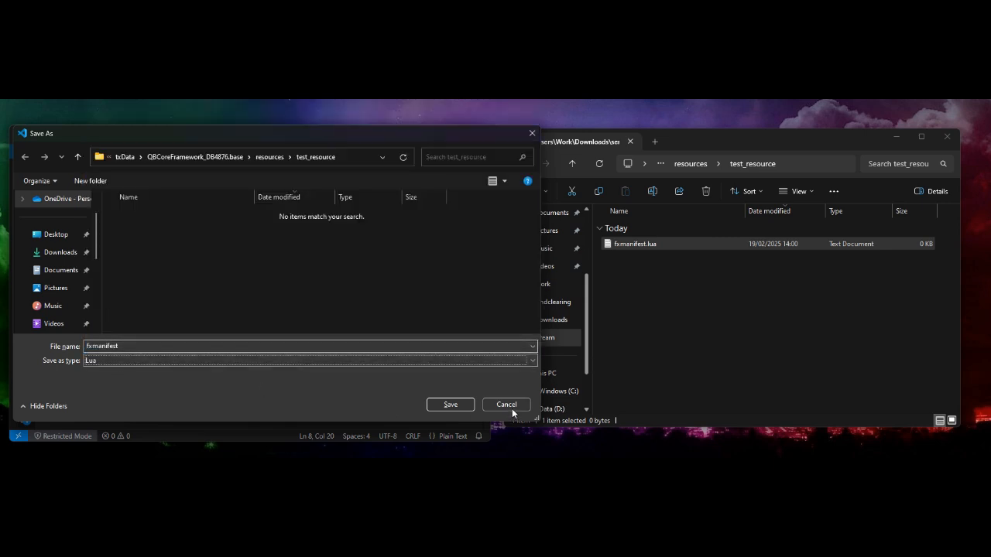
left_click(453, 404)
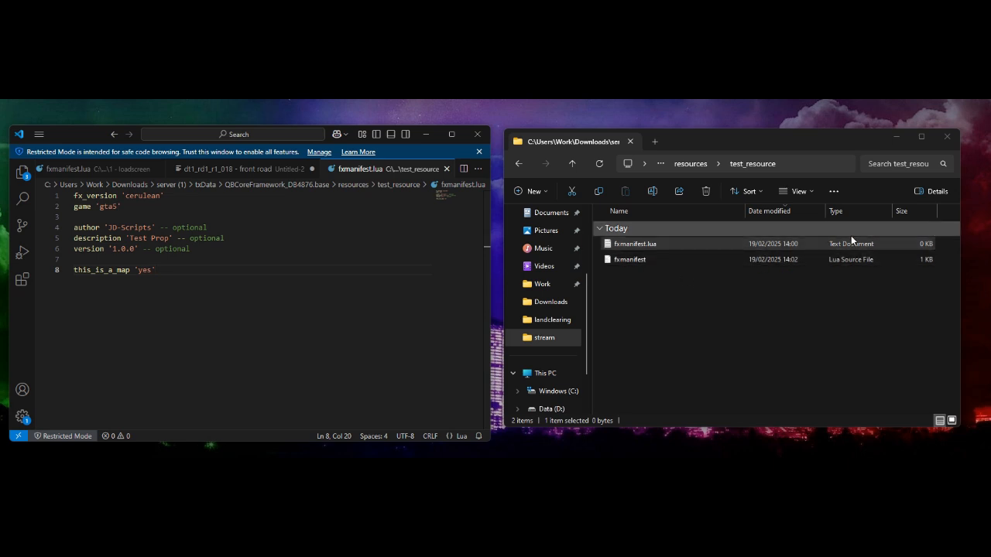
left_click(674, 245)
key("Delete")
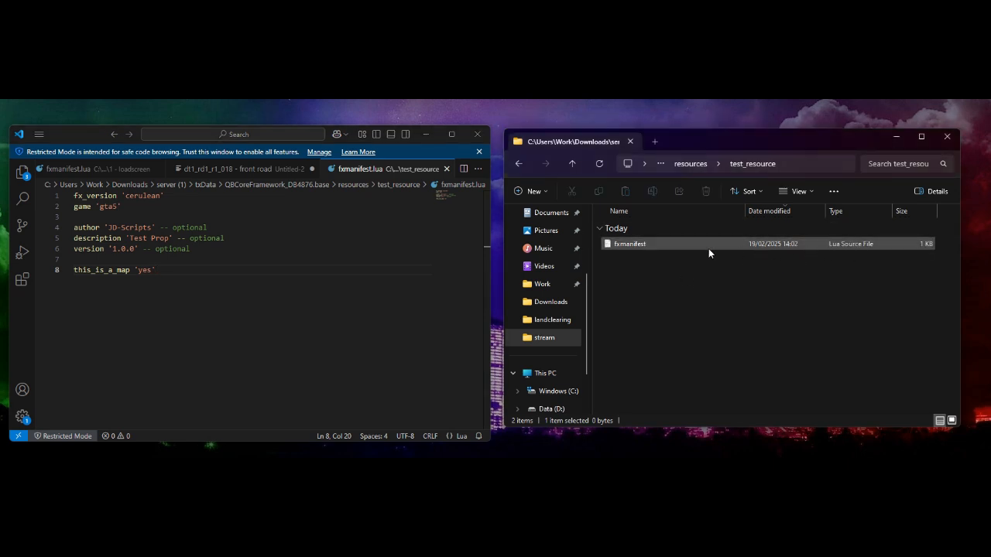
Create a folder named stream inside test_resource and open it.
key("ctrl+shift+n")
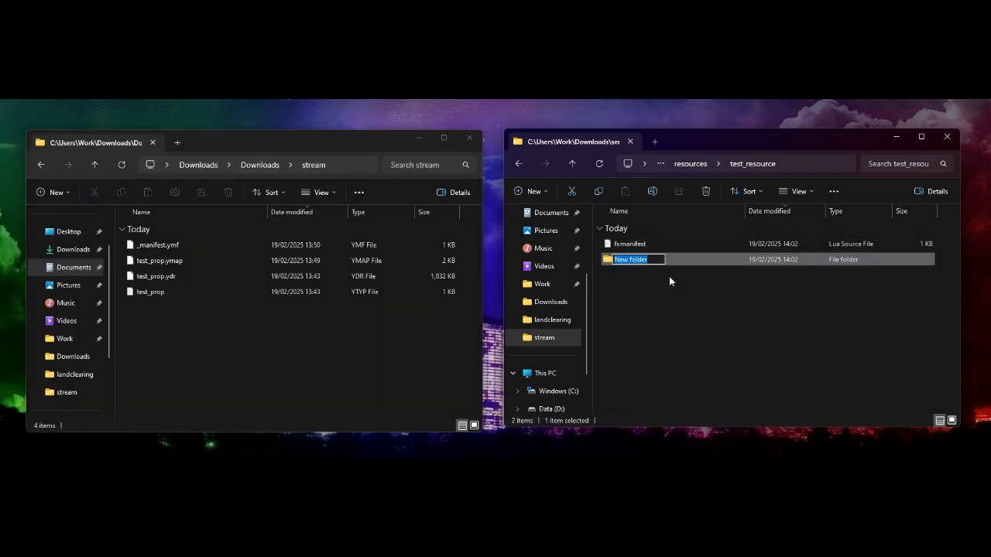
type("stream")
left_click(669, 276)
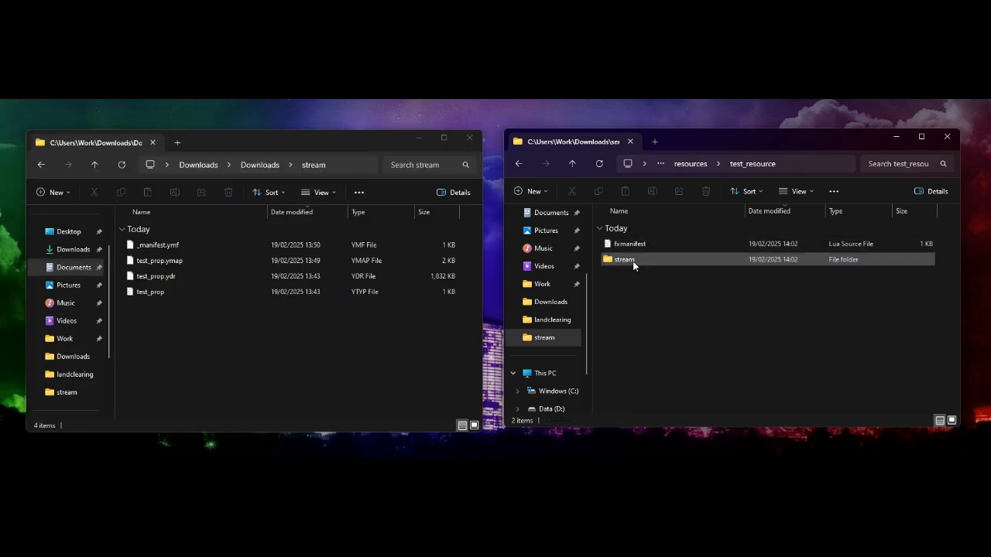
double_click(641, 260)
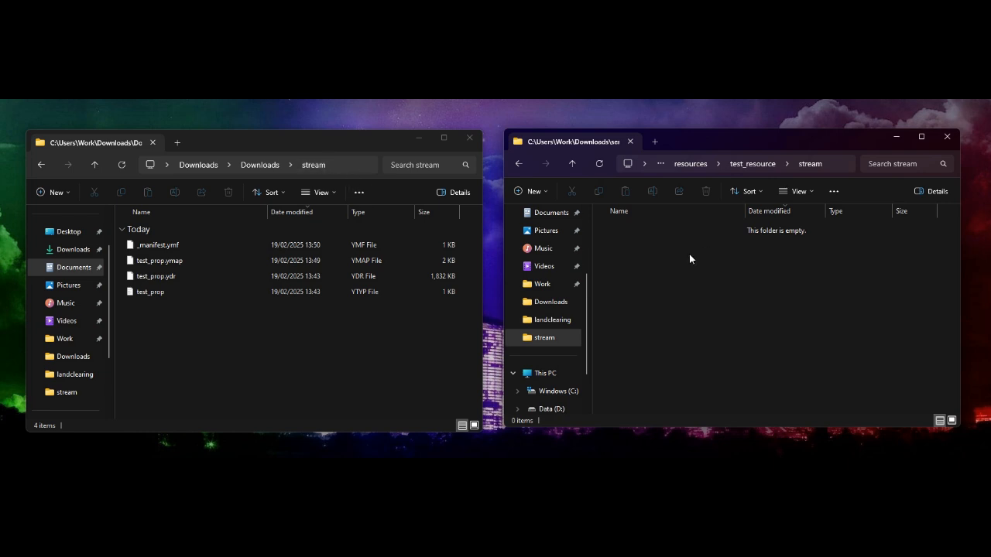
Copy _manifest.ymf, test_prop.ymap, test_prop.ydr and the test_prop YTYP file into test_resource's stream folder.
left_click_drag(225, 366, 188, 242)
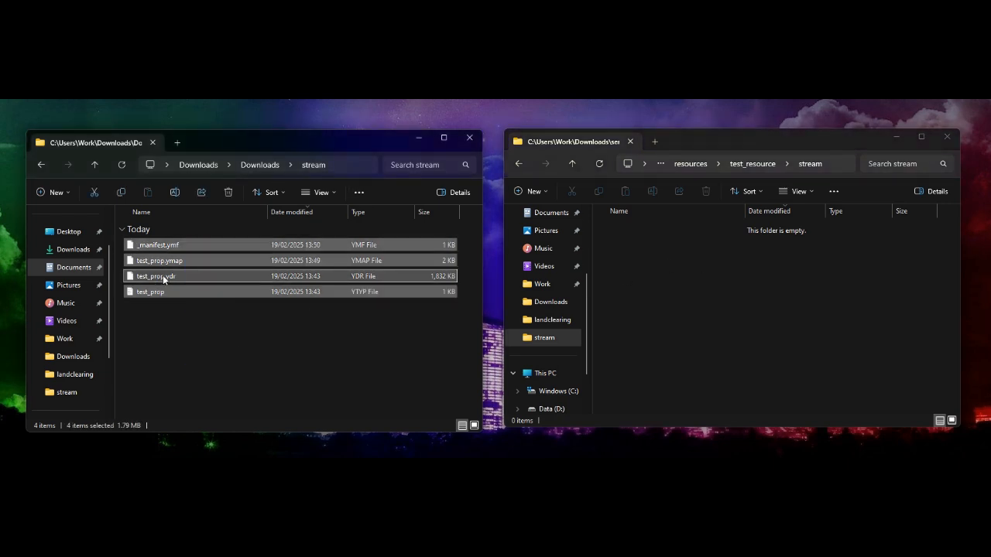
left_click_drag(163, 276, 718, 288)
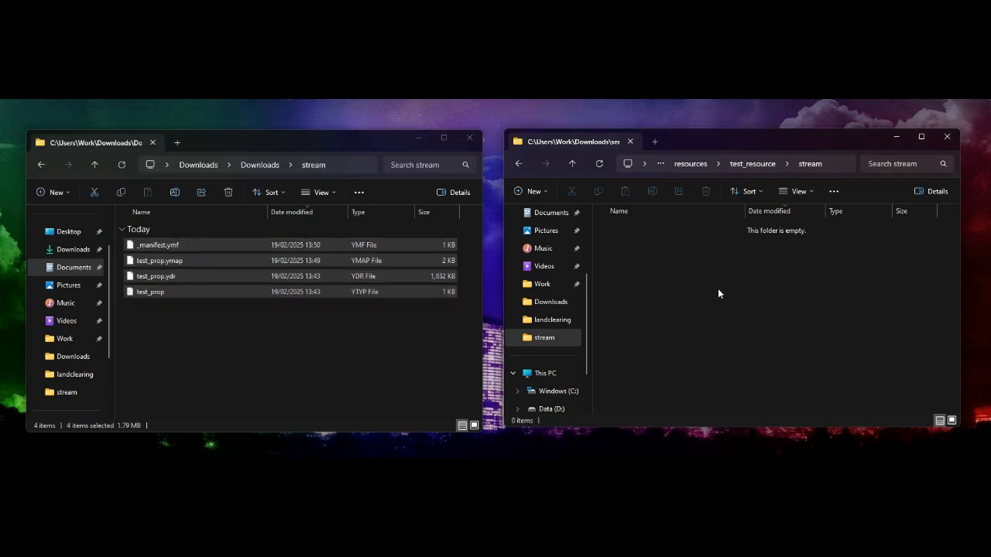
left_click(264, 302)
left_click(799, 350)
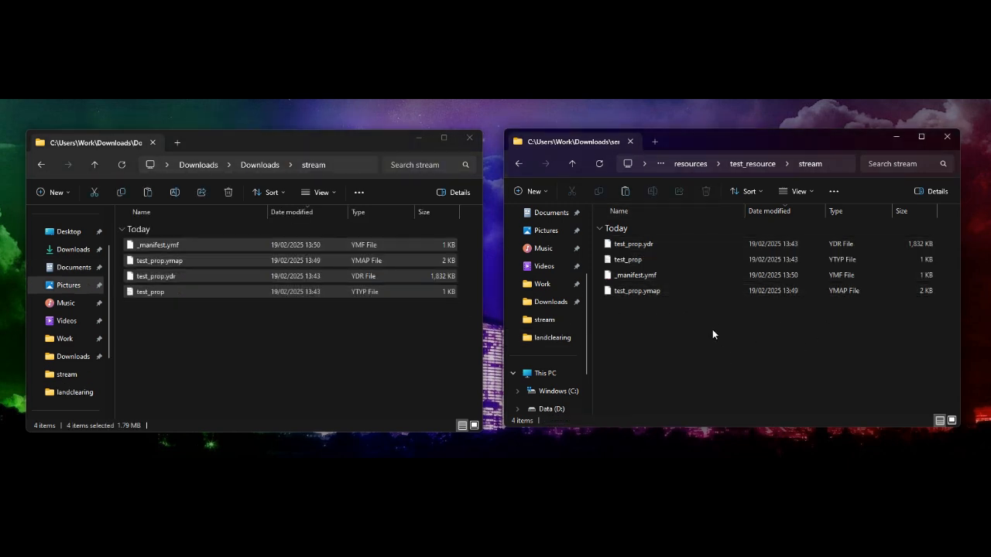
Open the server configuration file from the QBCoreFramework_DB4876.base folder in Visual Studio Code and find its list of ensure lines.
left_click(572, 163)
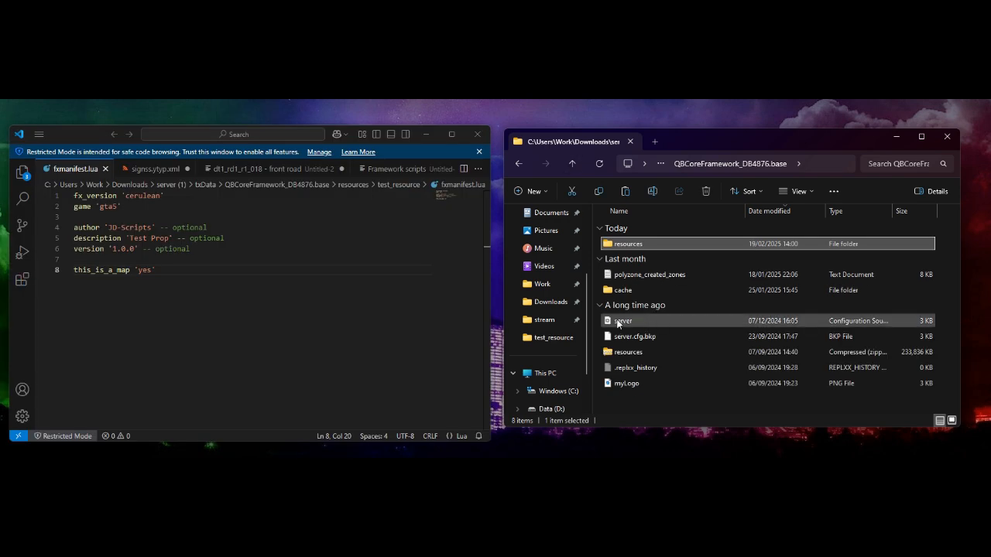
double_click(645, 320)
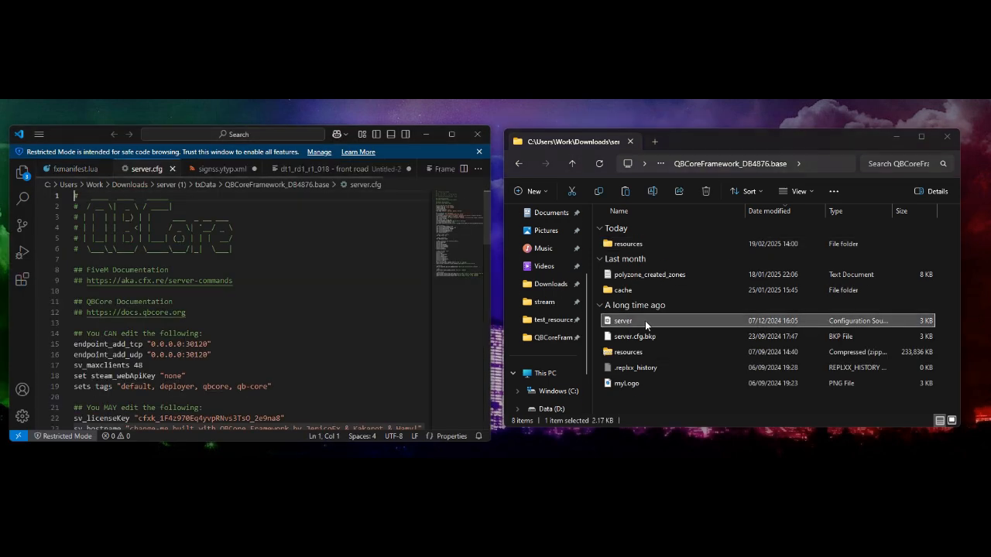
scroll(285, 306, "down", 15)
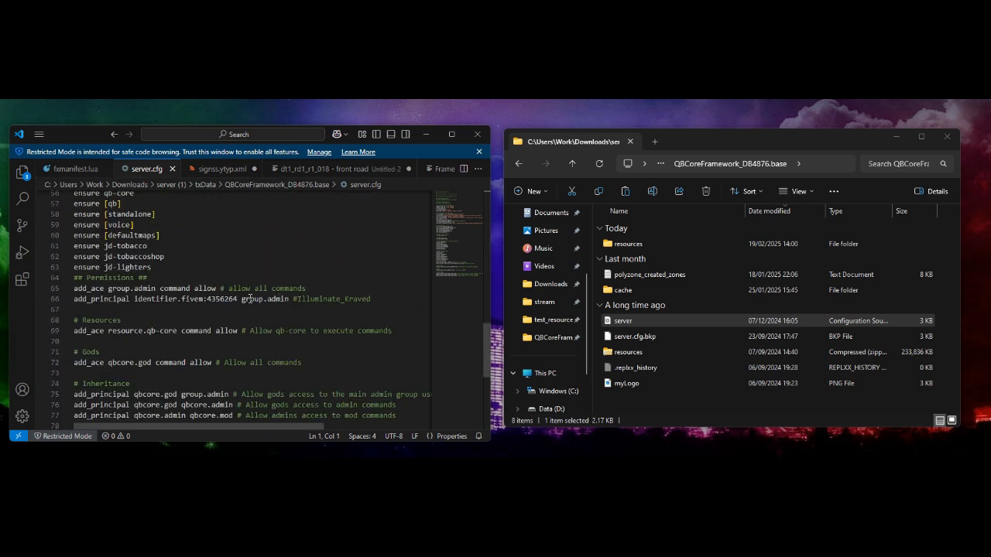
scroll(161, 267, "up", 3)
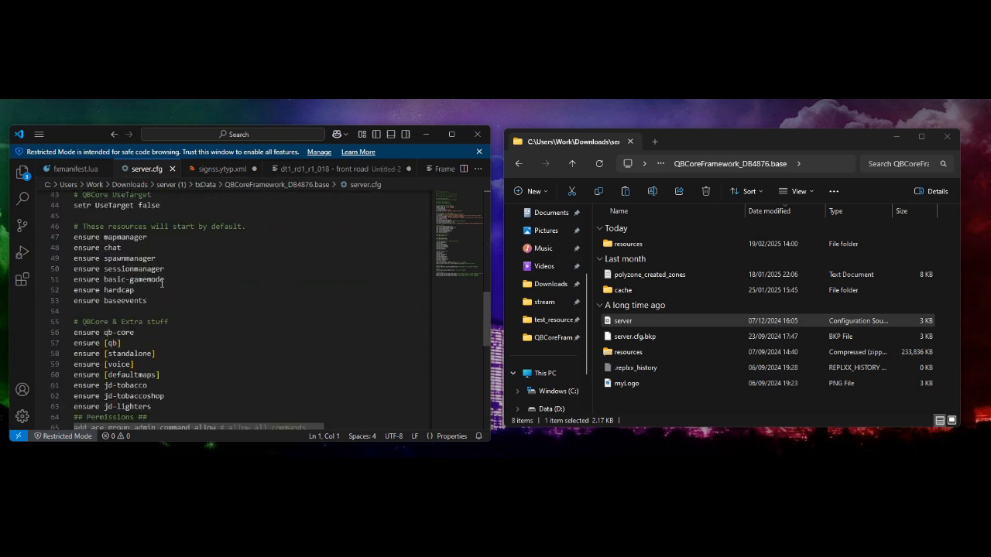
Add the line ensure test_resource below ensure [defaultmaps] in server.cfg, save the file and close the editor.
left_click(170, 317)
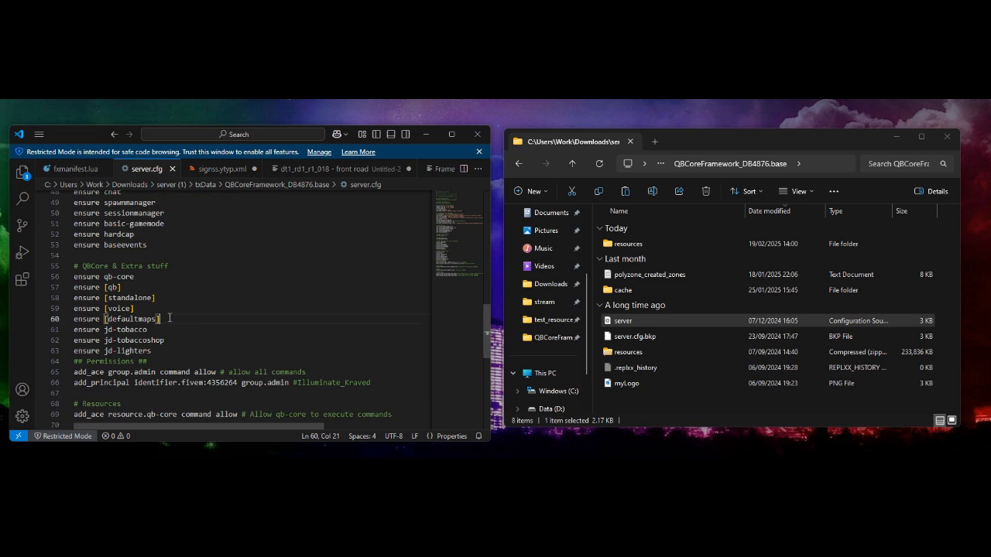
key("Return")
type("ensure")
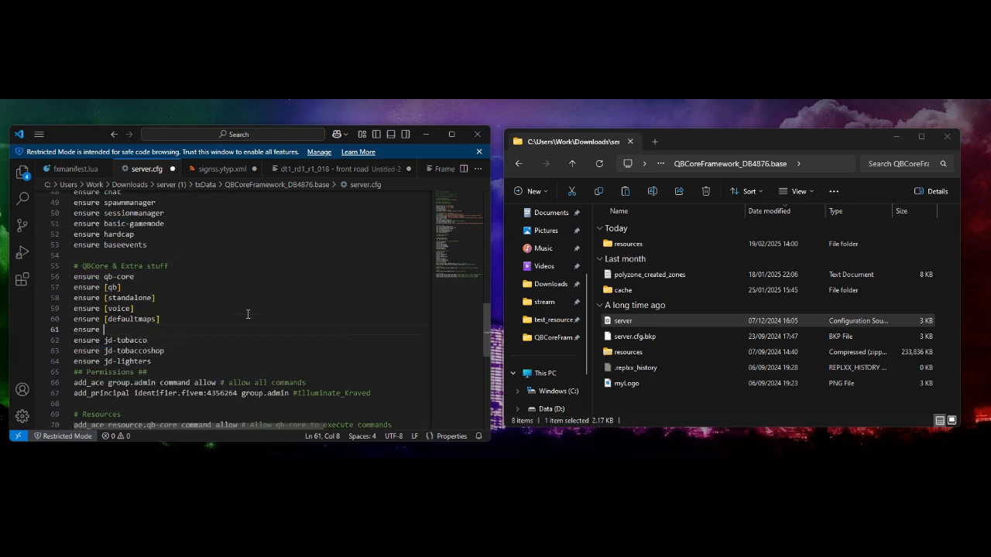
key("Return")
key("Up")
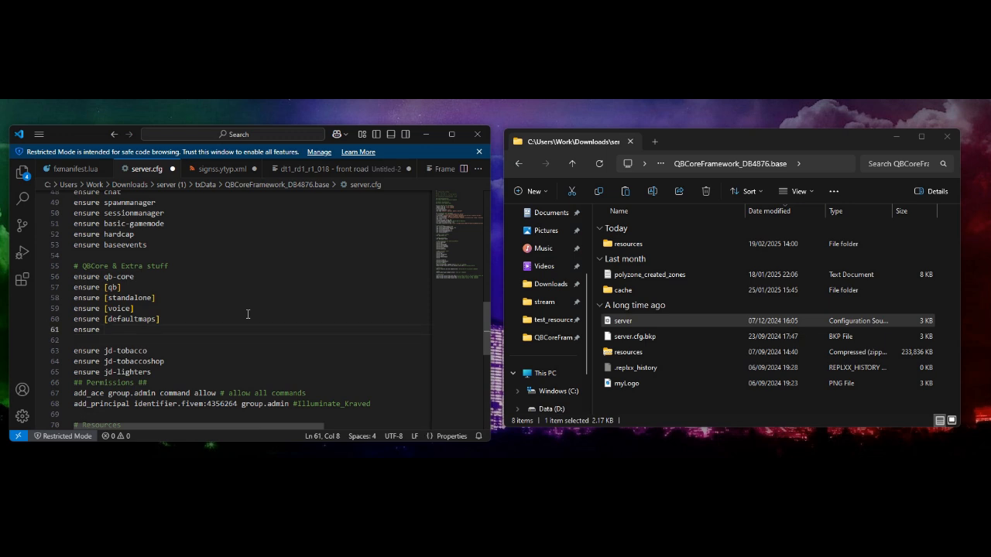
type("test")
double_click(675, 244)
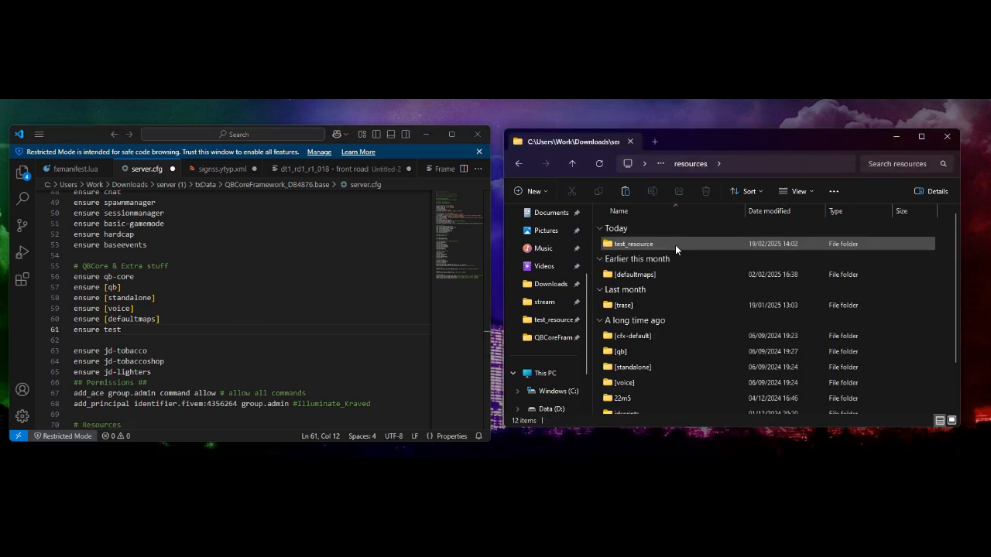
left_click(128, 333)
type("_re")
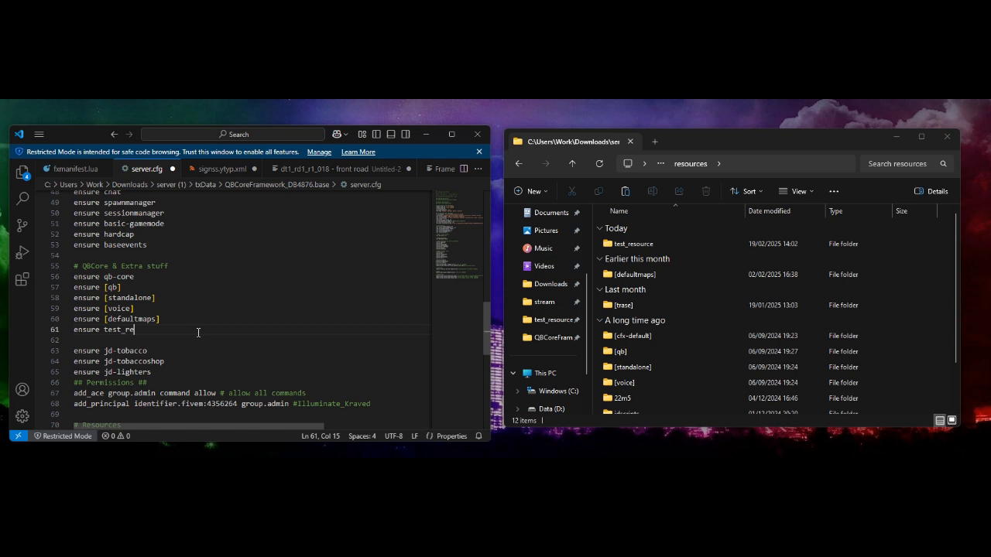
type("source")
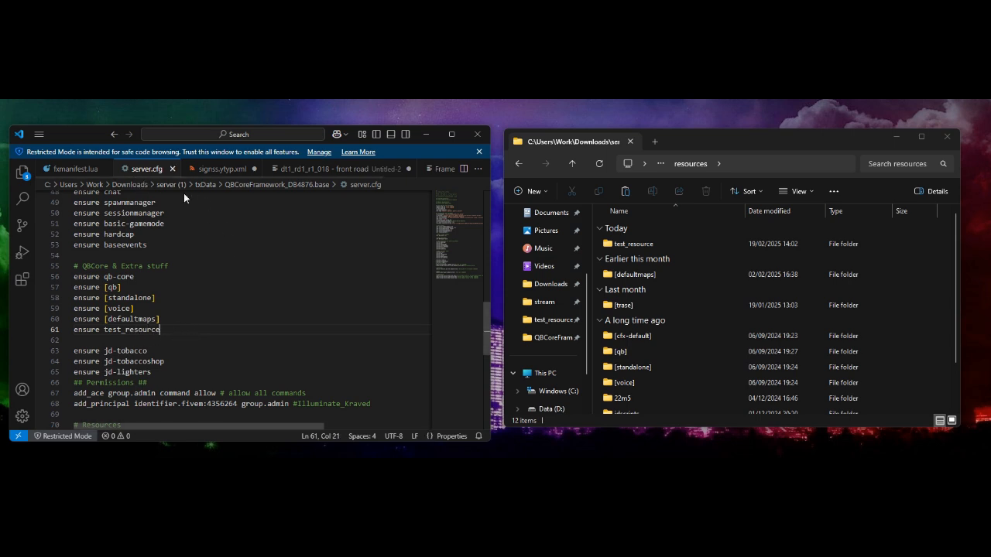
left_click(478, 136)
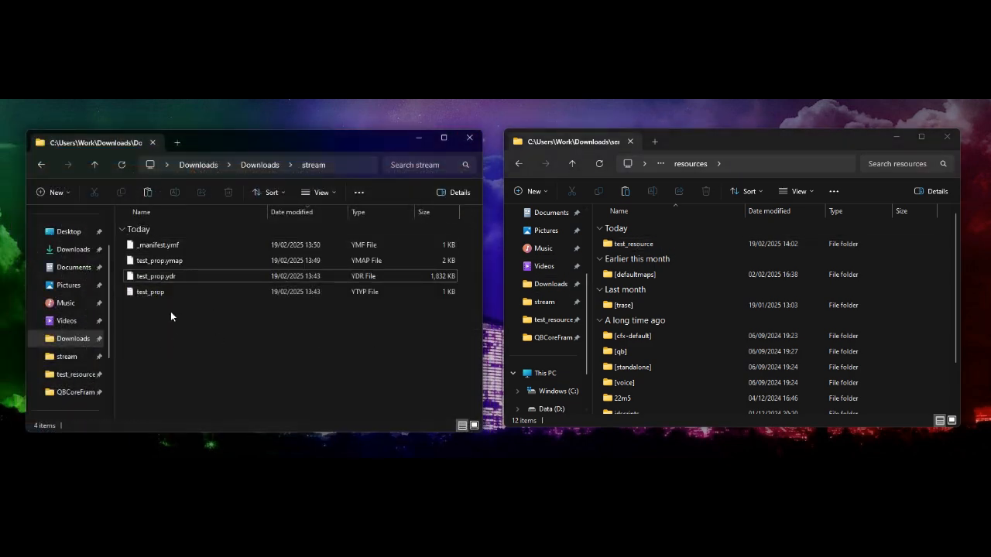
left_click_drag(171, 316, 168, 243)
left_click(187, 349)
left_click(573, 165)
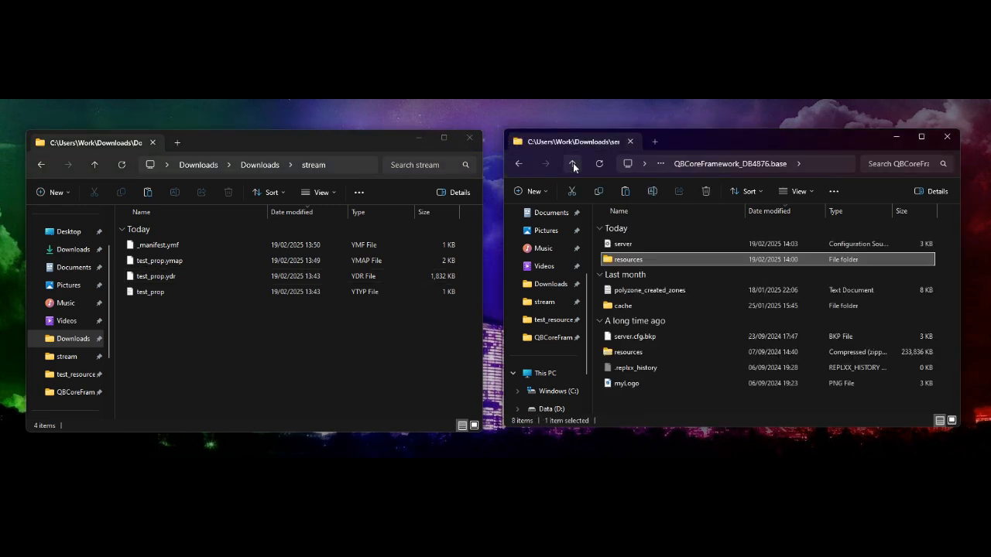
left_click(573, 164)
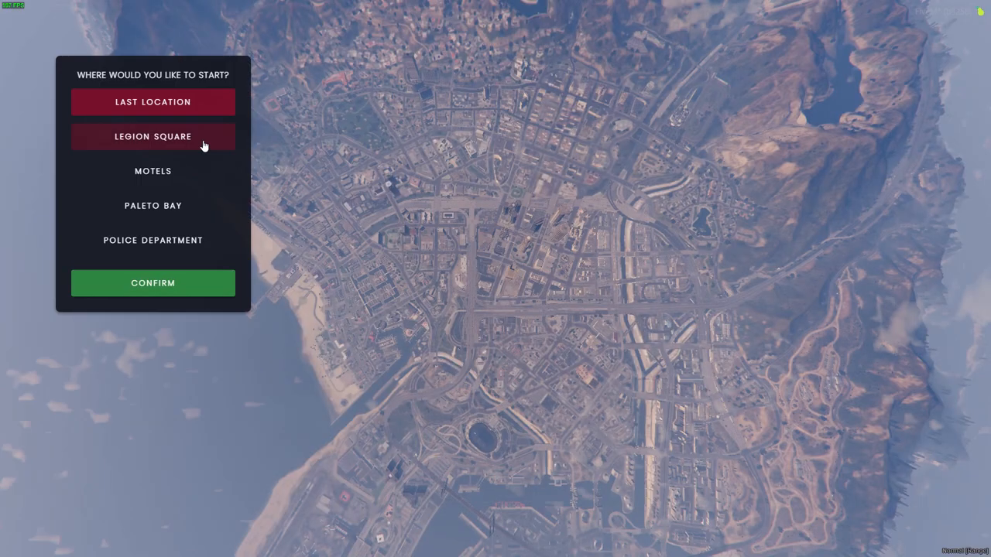
Switch to FiveM, spawn at Legion Square and fly in no-clip mode to the placed crate prop, landing beside it.
left_click(202, 147)
left_click(130, 288)
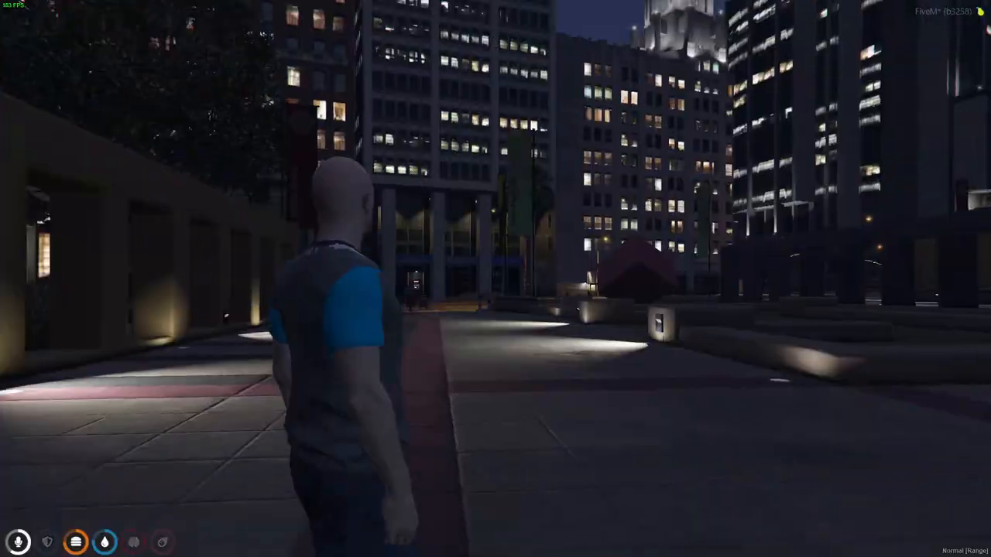
type("t/")
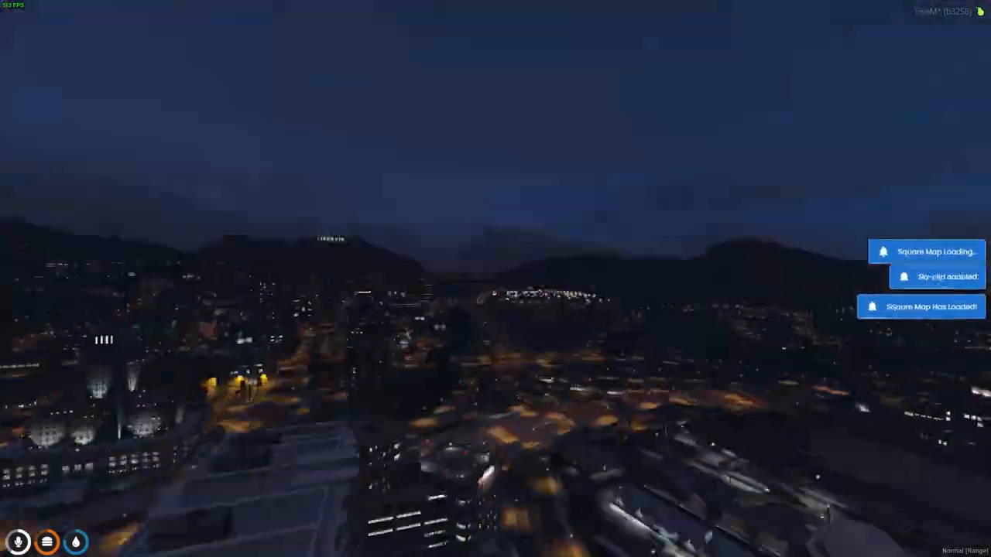
key("w")
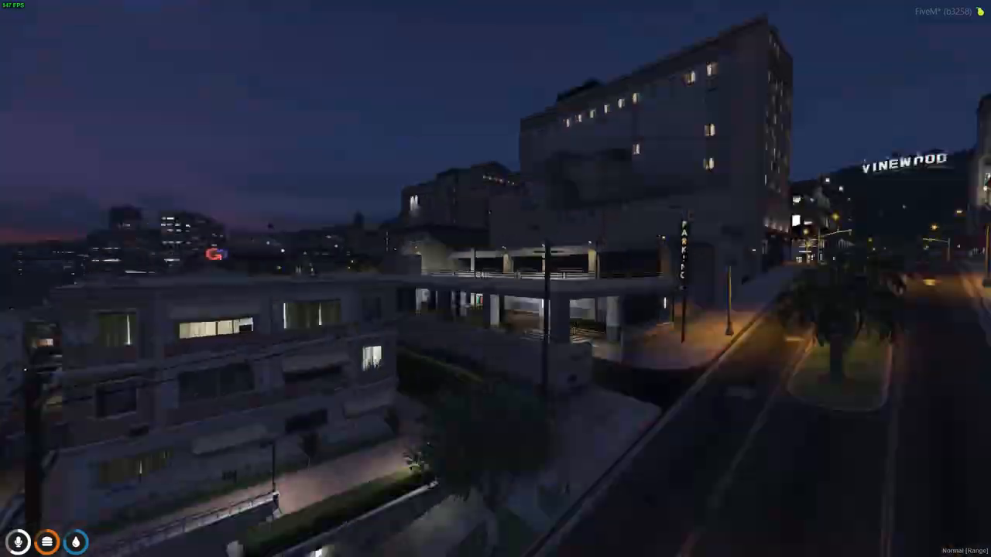
key("w")
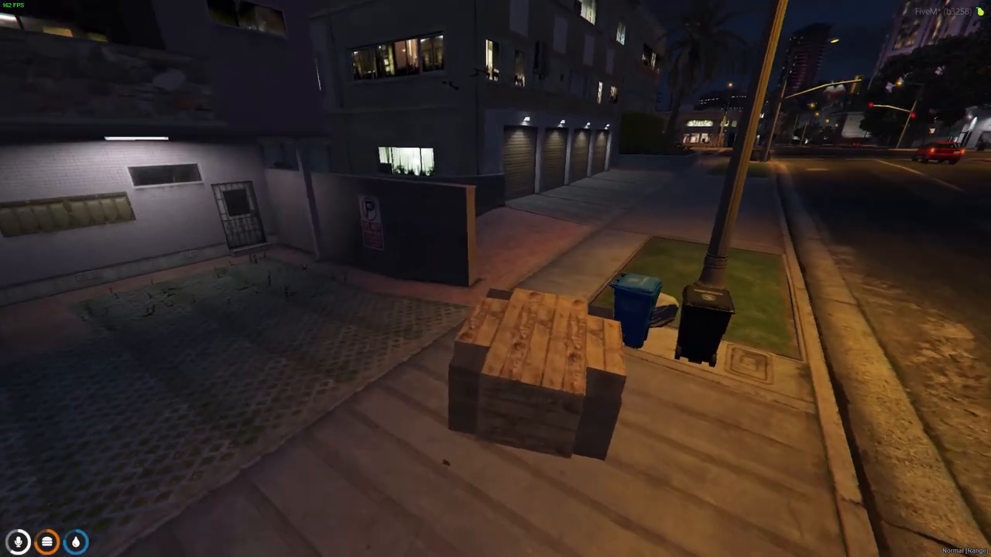
key("Return")
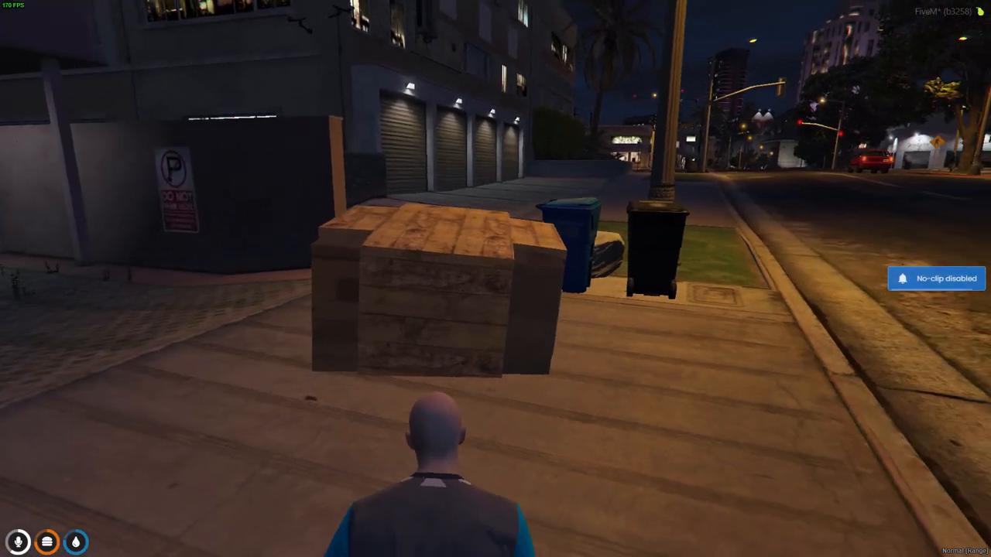
Walk around the crate prop and climb onto it to check its textures and collision from several sides.
key("w")
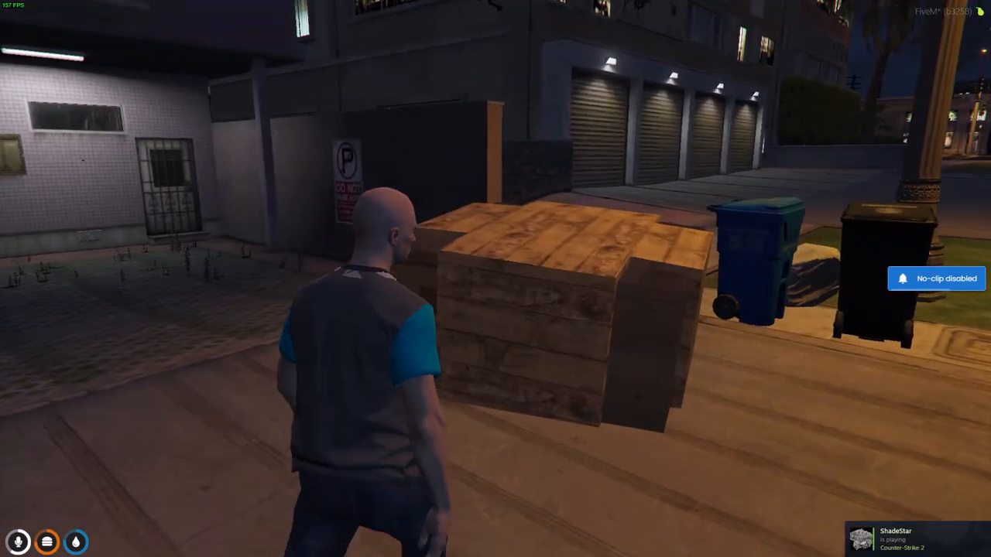
key("w")
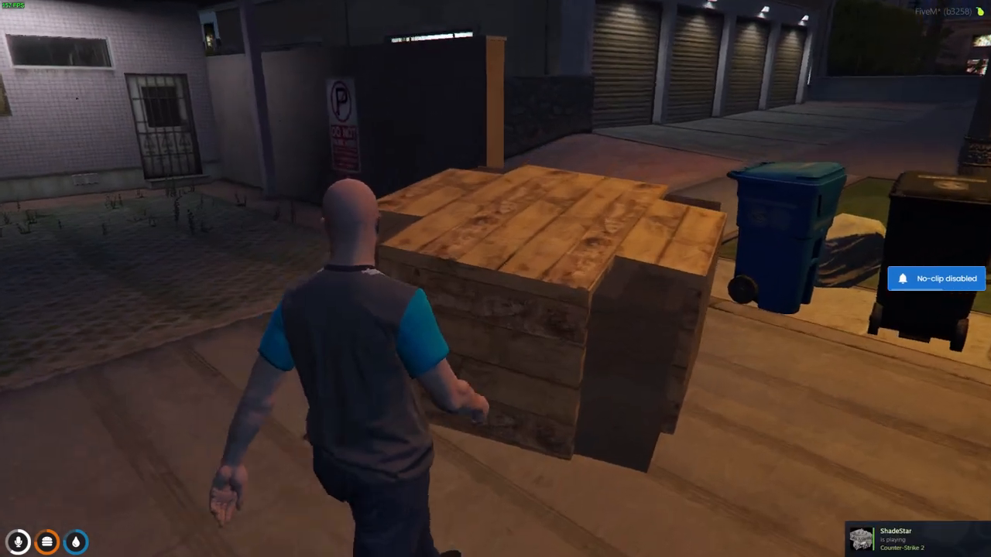
key("space")
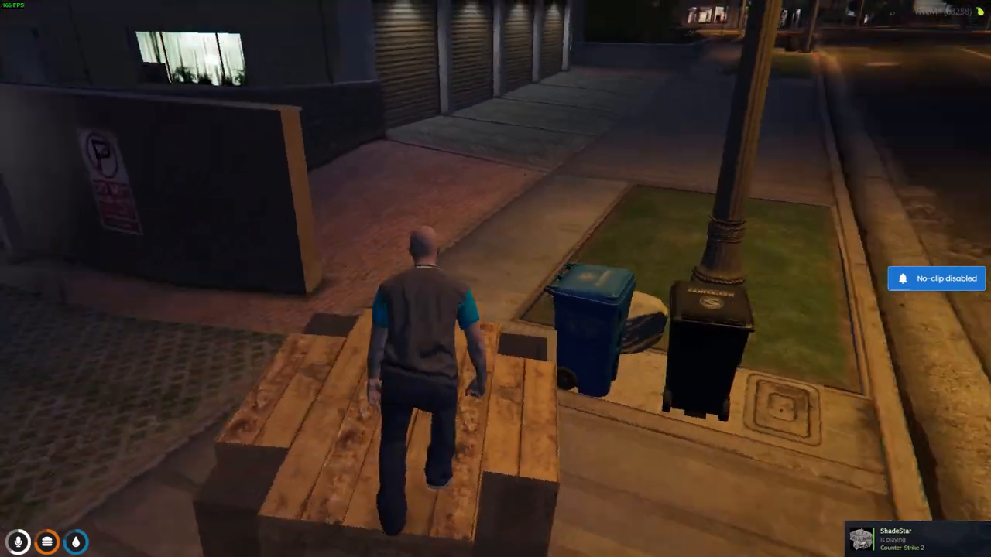
key("a")
key("s")
key("s")
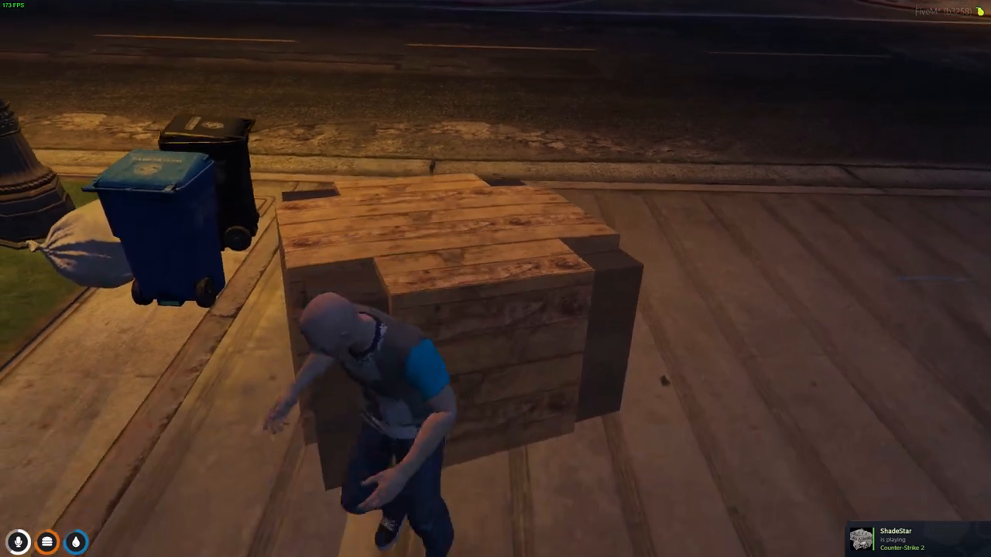
key("d")
key("w")
key("a")
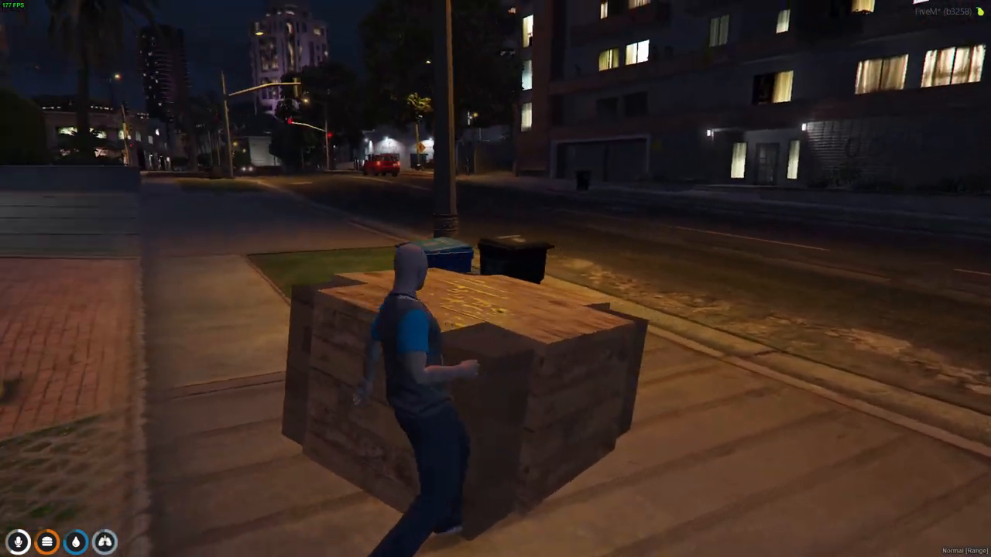
key("d")
key("a")
key("w")
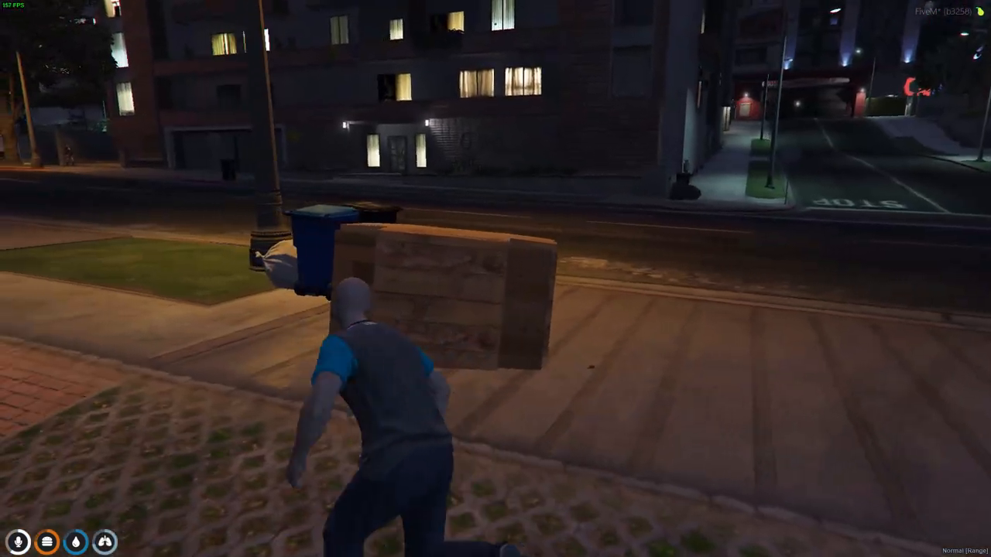
key("a")
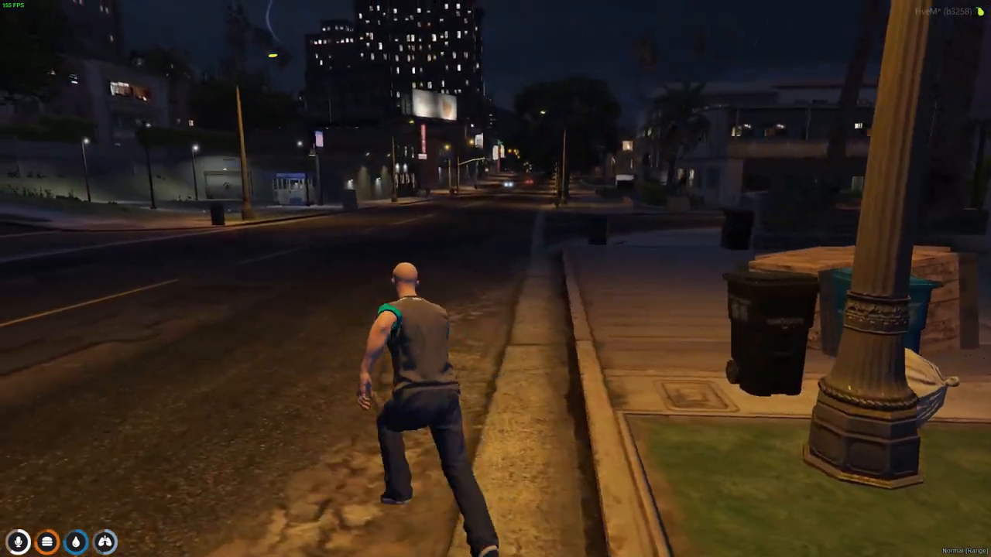
Spawn a test vehicle near the prop with the chat command /car adder.
type("t/car")
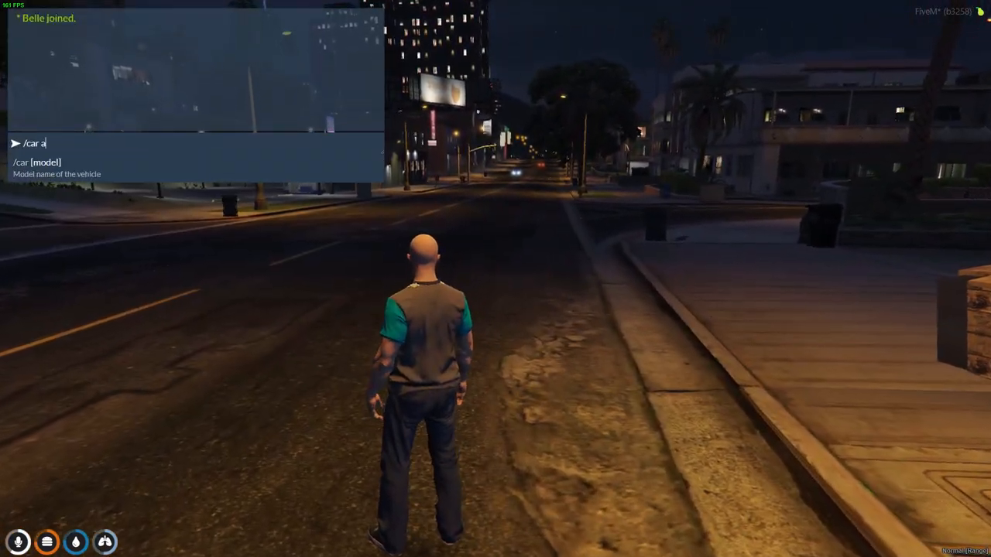
type(" adder")
key("Return")
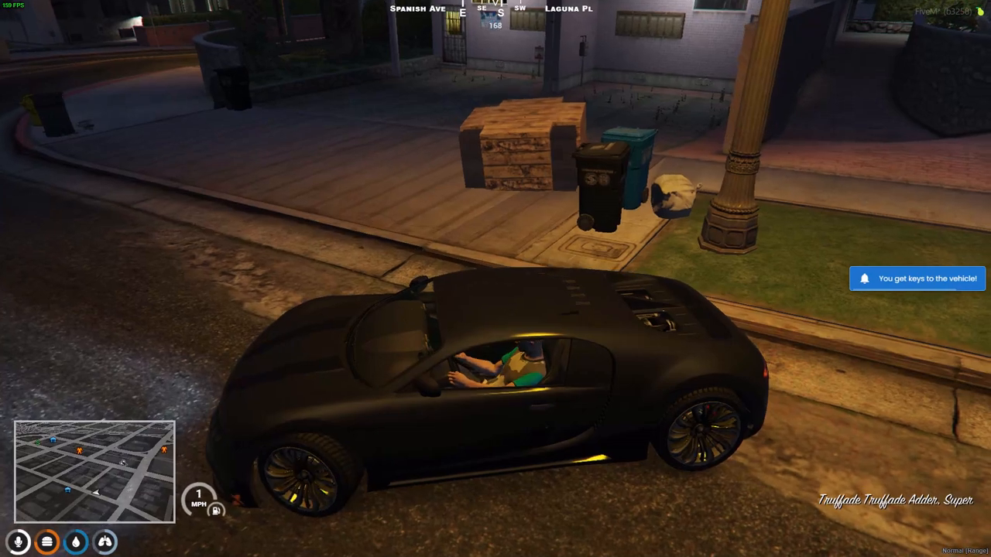
Drive the car up to the crate prop from several directions to test its collision, and return to it on foot.
key("w")
key("d")
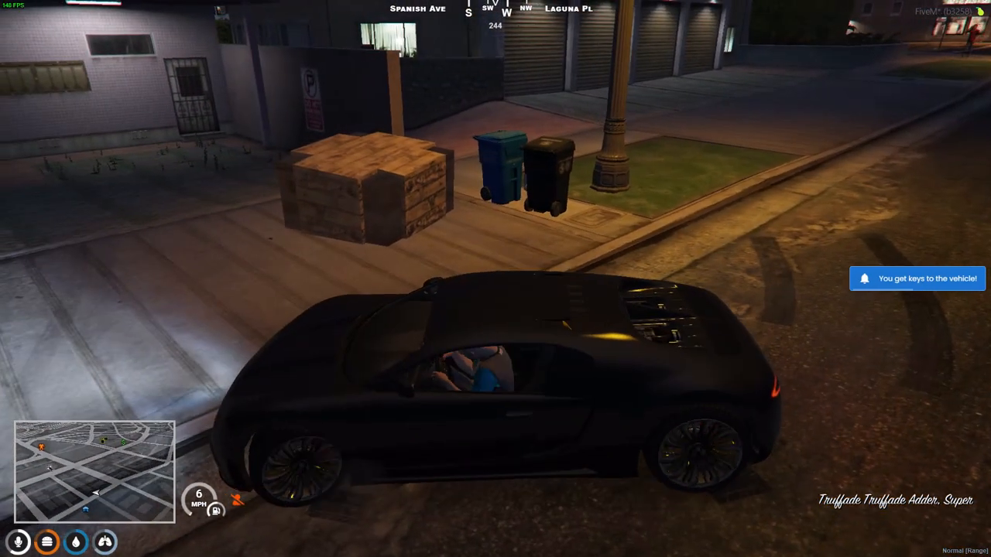
key("s")
key("w")
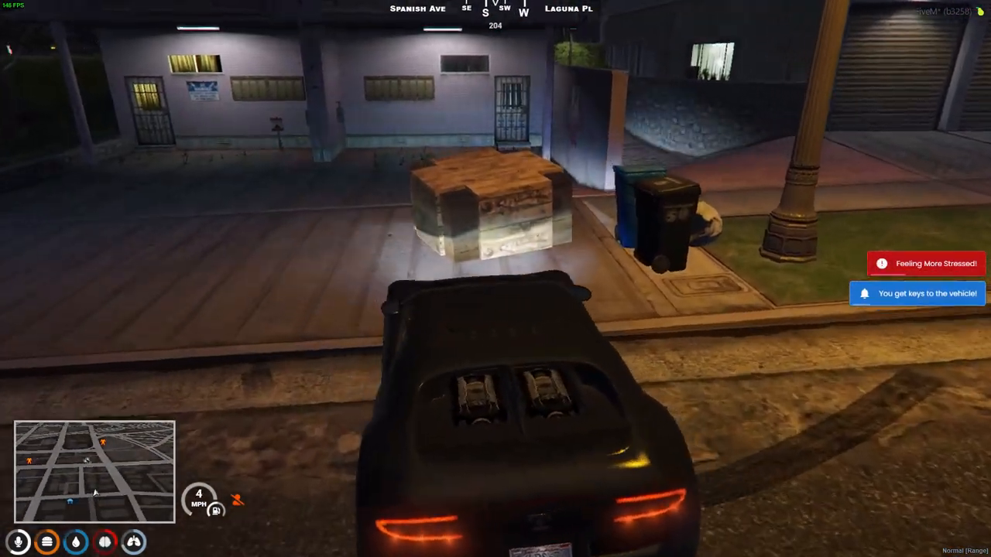
key("s")
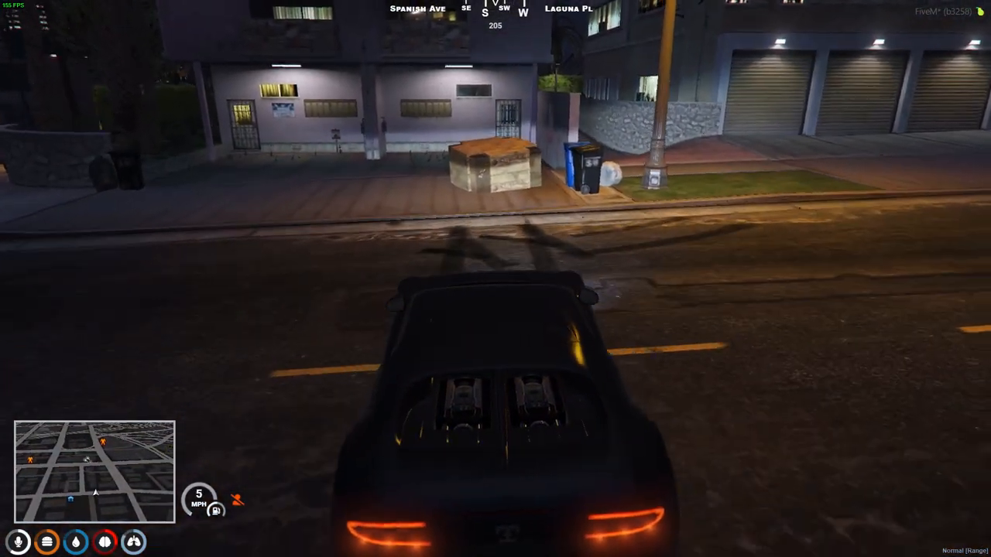
key("w")
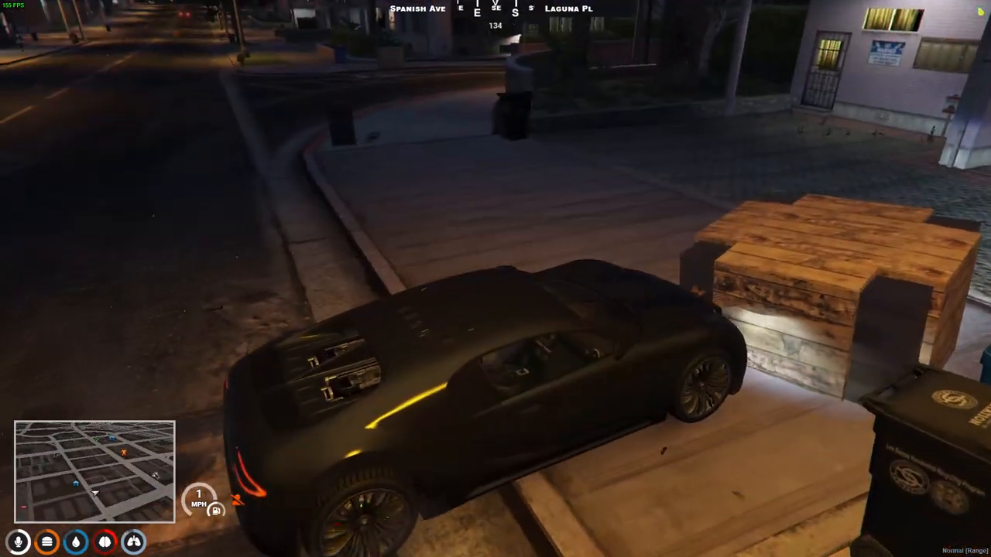
key("w")
key("a")
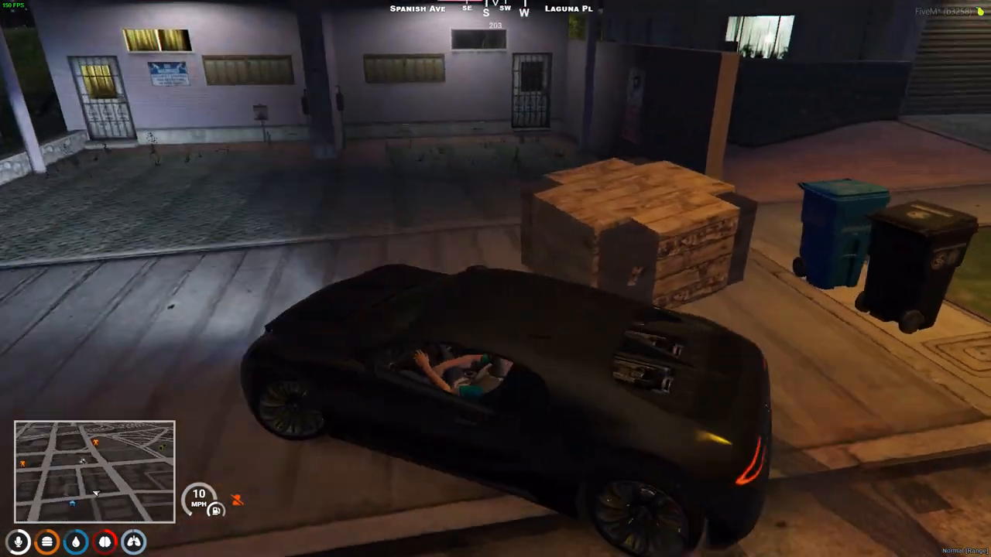
key("s")
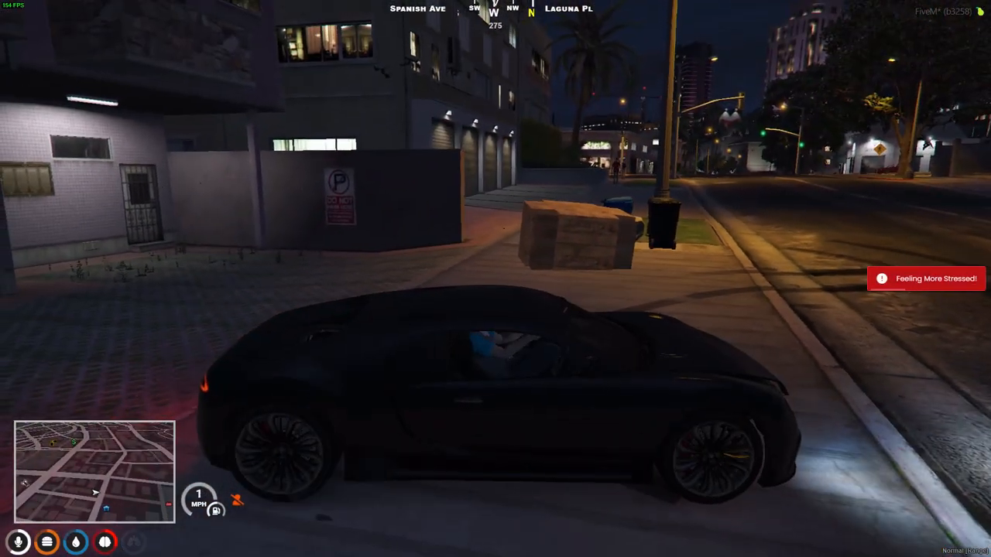
key("f")
key("w")
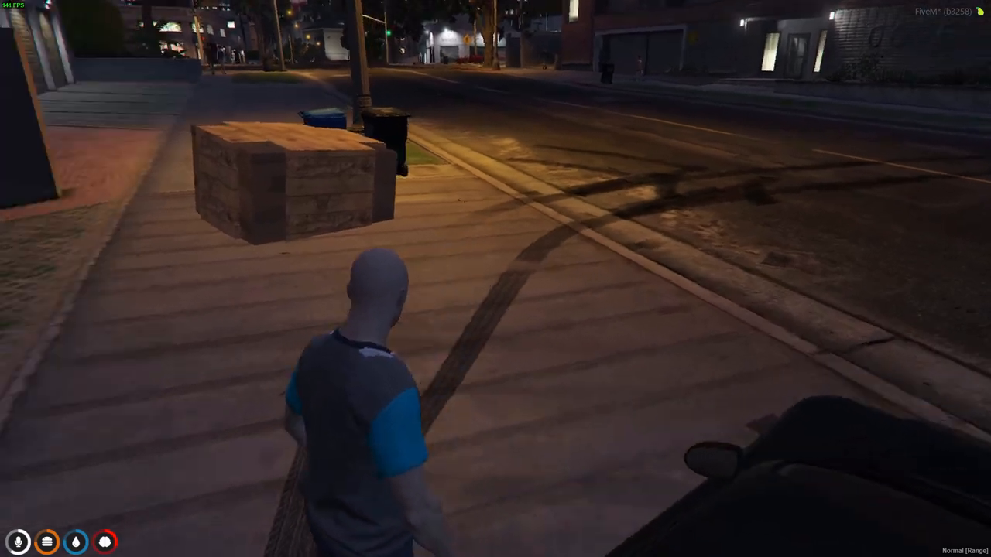
key("d")
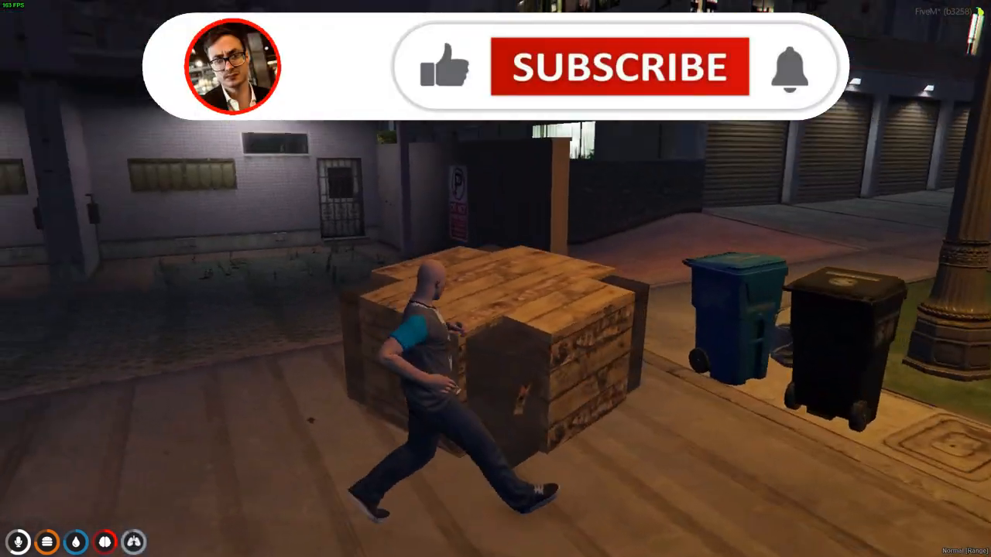